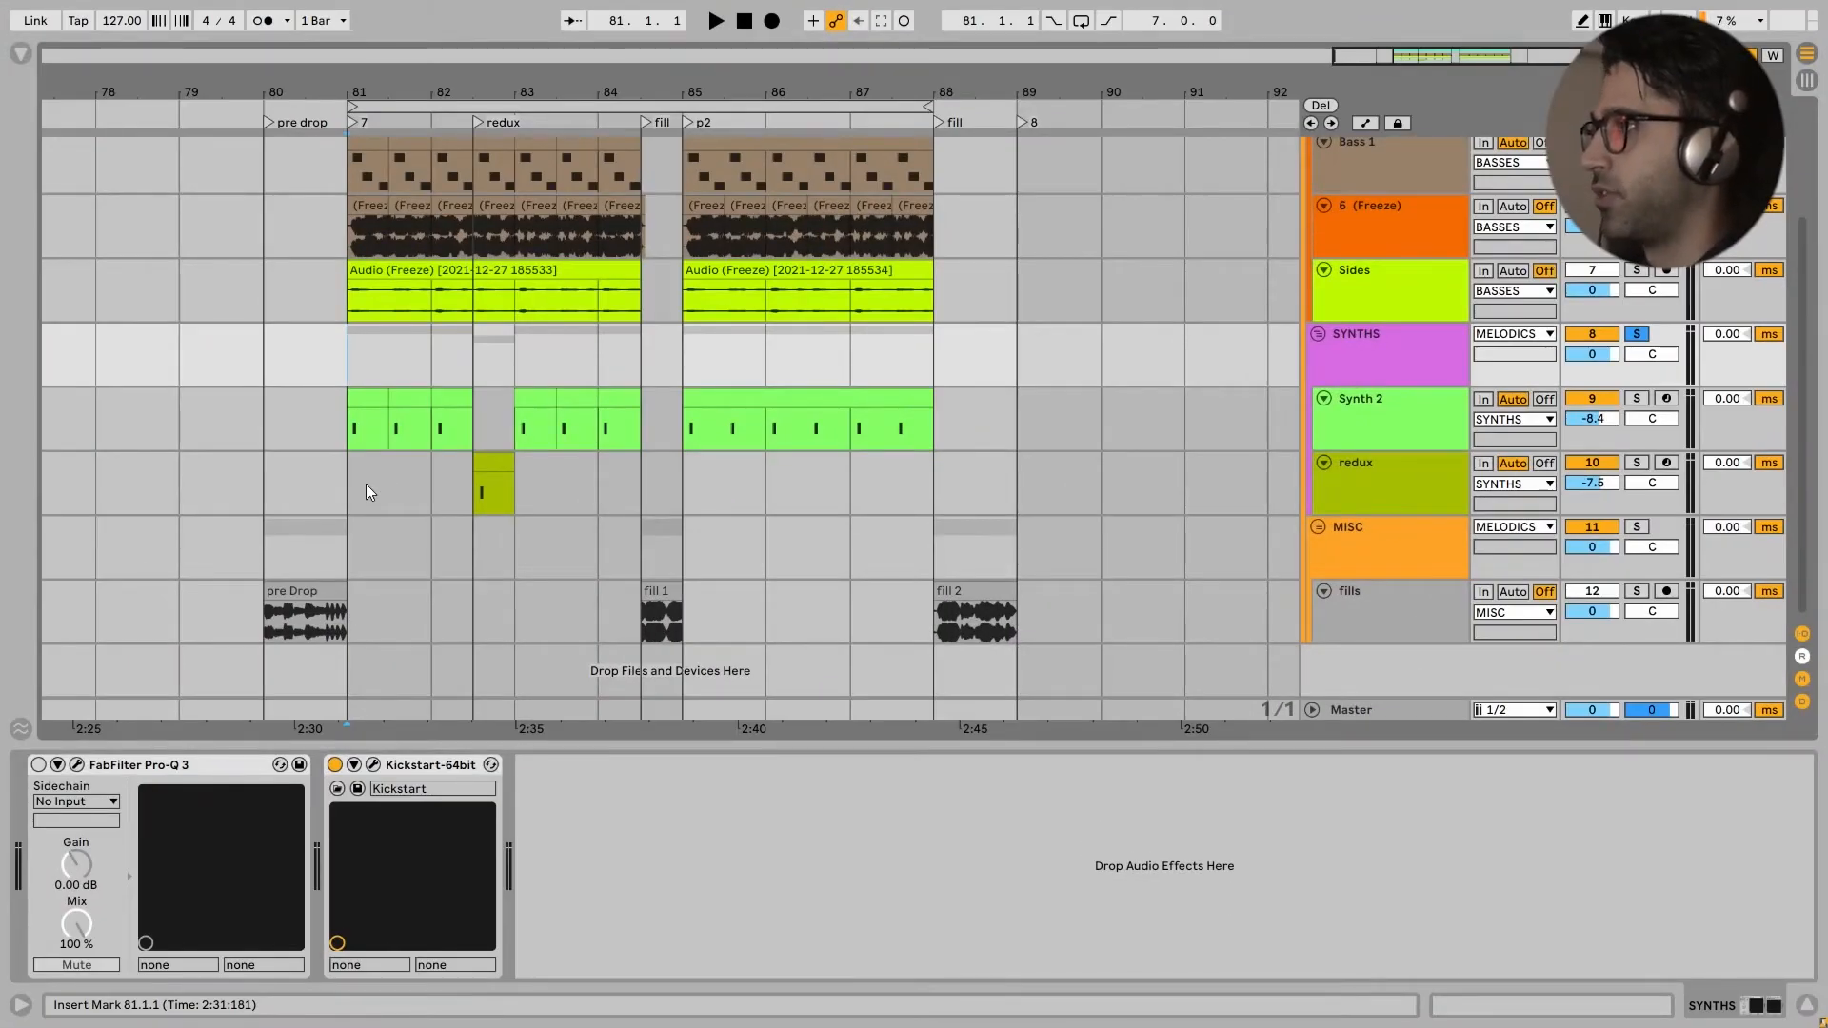
Step: Listen to the soloed SYNTHS group from bar 81 and open the first Synth 2 MIDI clip in the note editor
{"action": "key", "text": "space"}
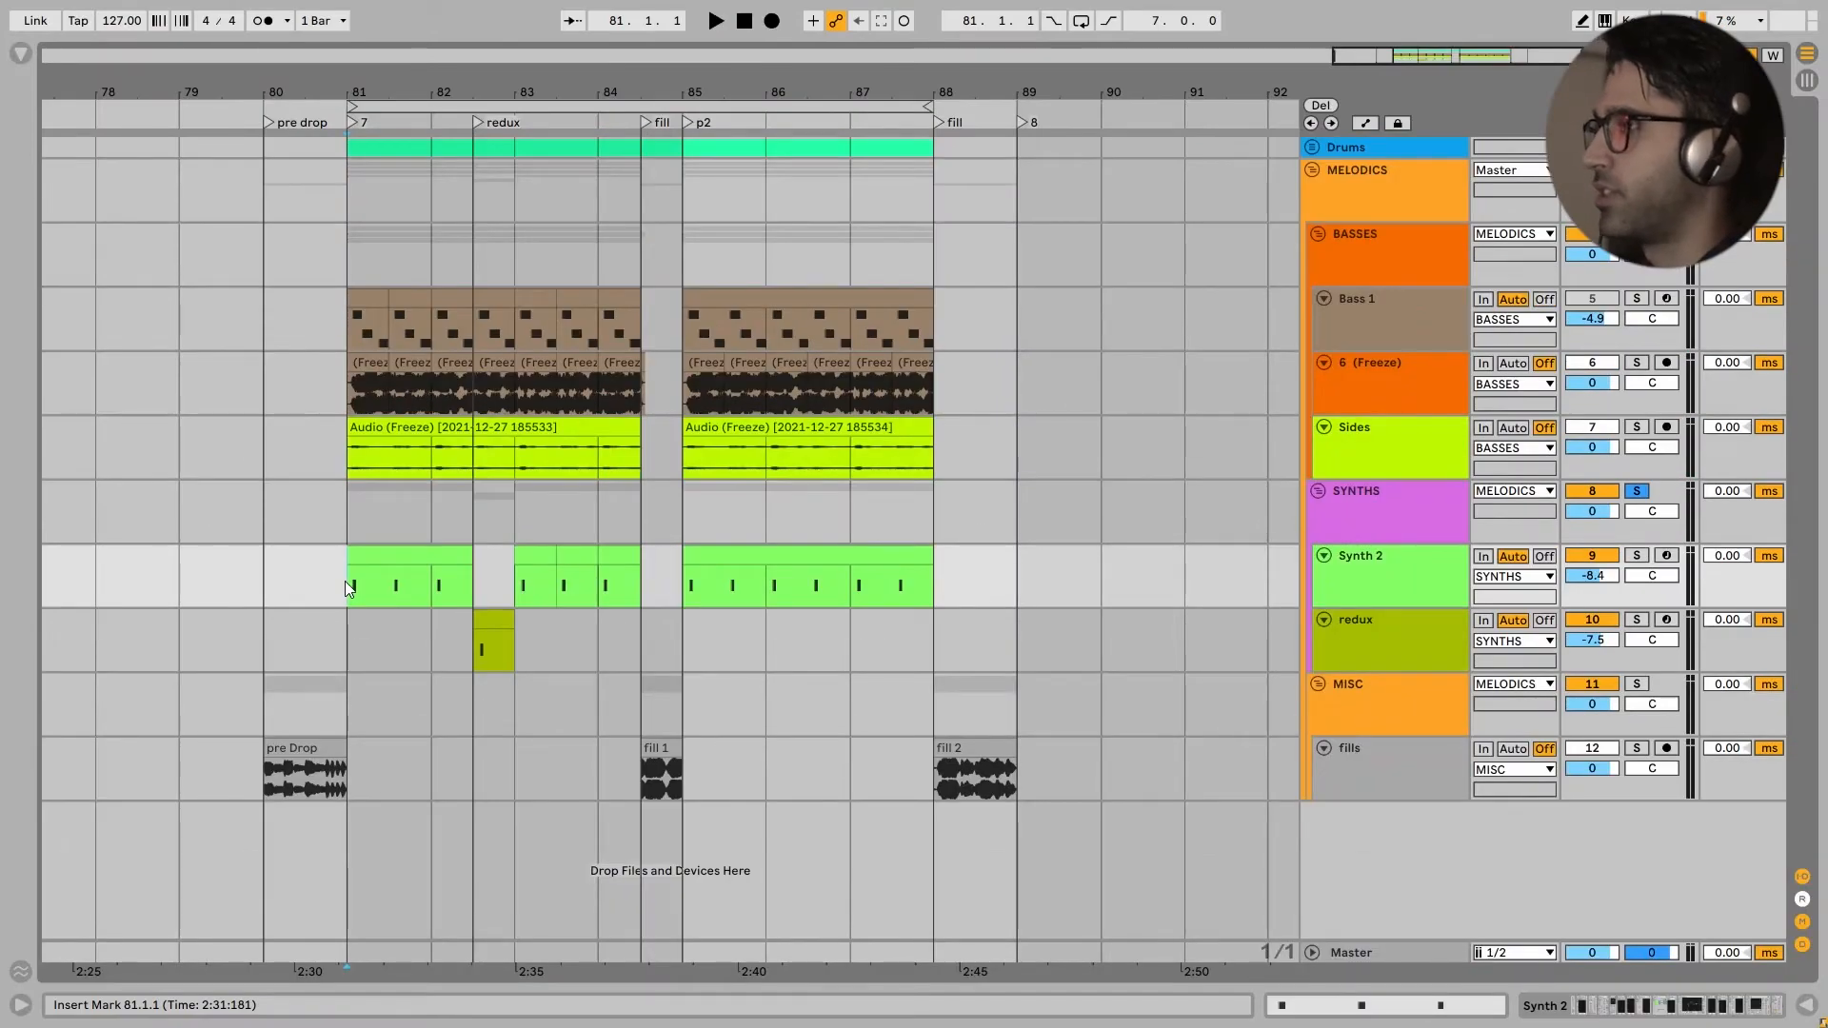
{"action": "left_click", "coordinate": [352, 577]}
{"action": "double_click", "coordinate": [371, 557]}
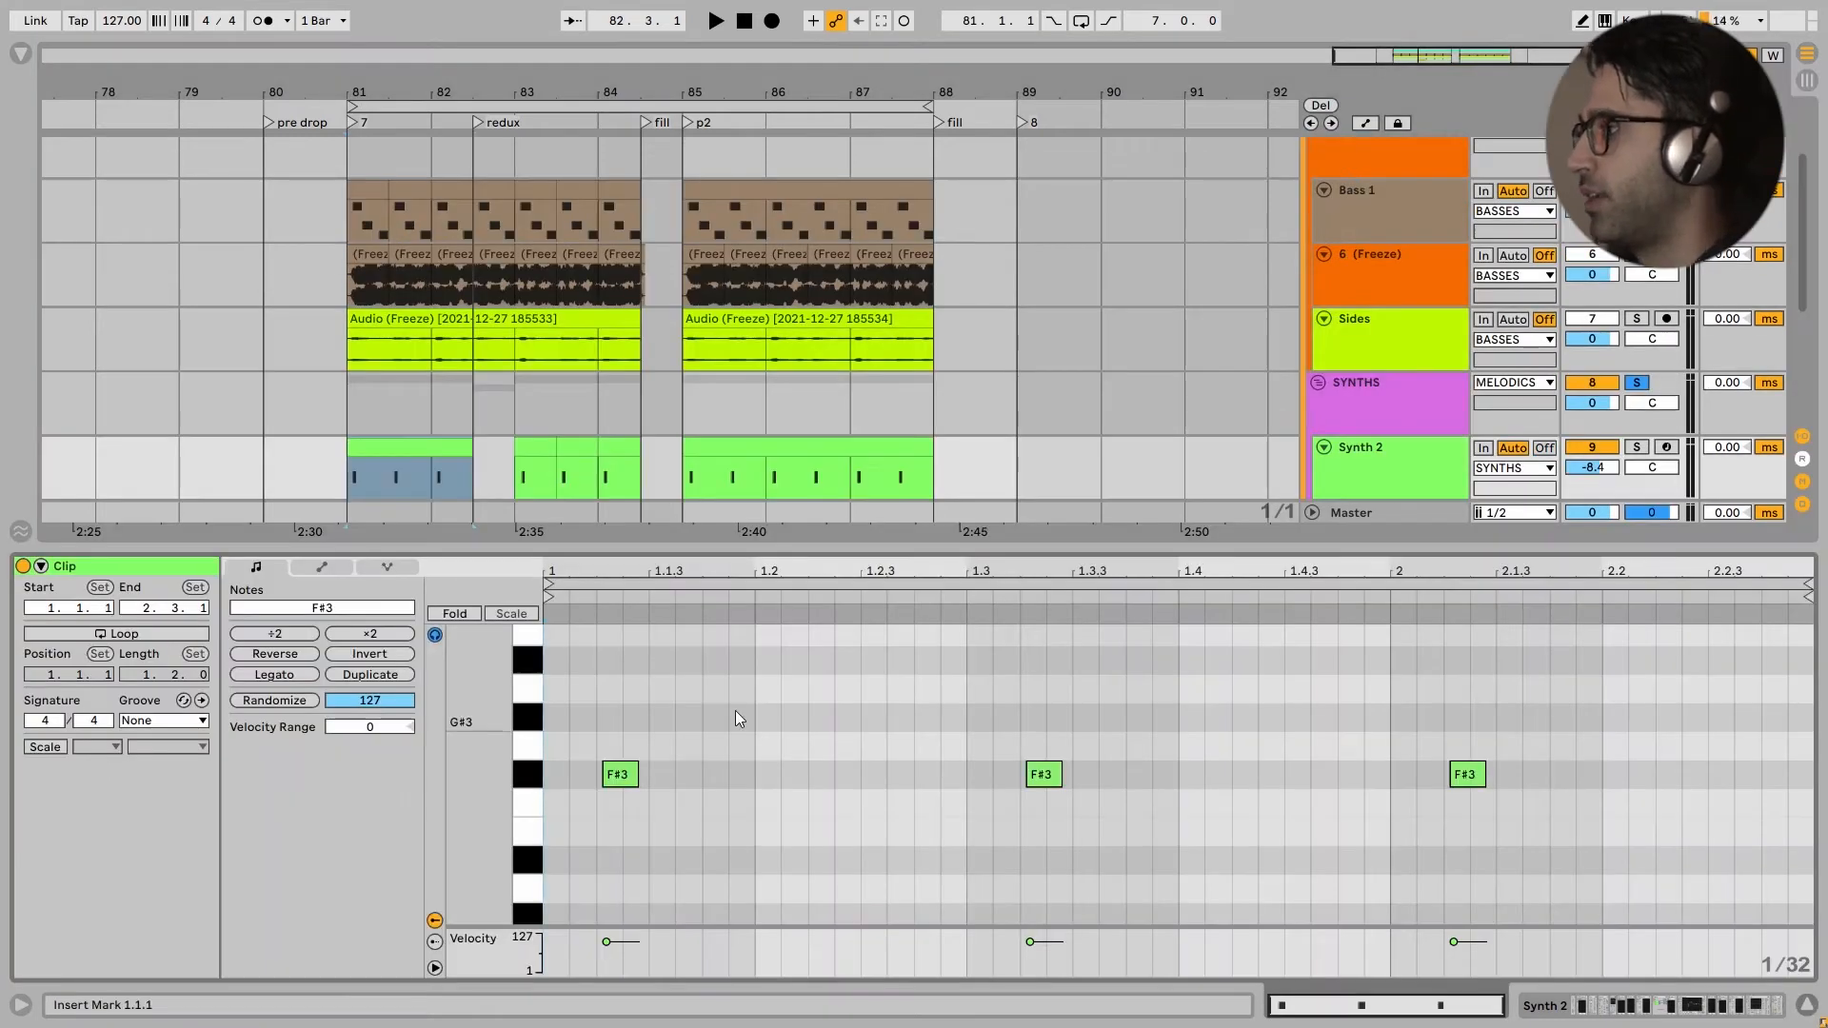
Step: Examine how far the F#3 notes in the Synth 2 clip sit off the grid, and play the part from bar 81
{"action": "left_click", "coordinate": [616, 775]}
{"action": "left_click", "coordinate": [1038, 775]}
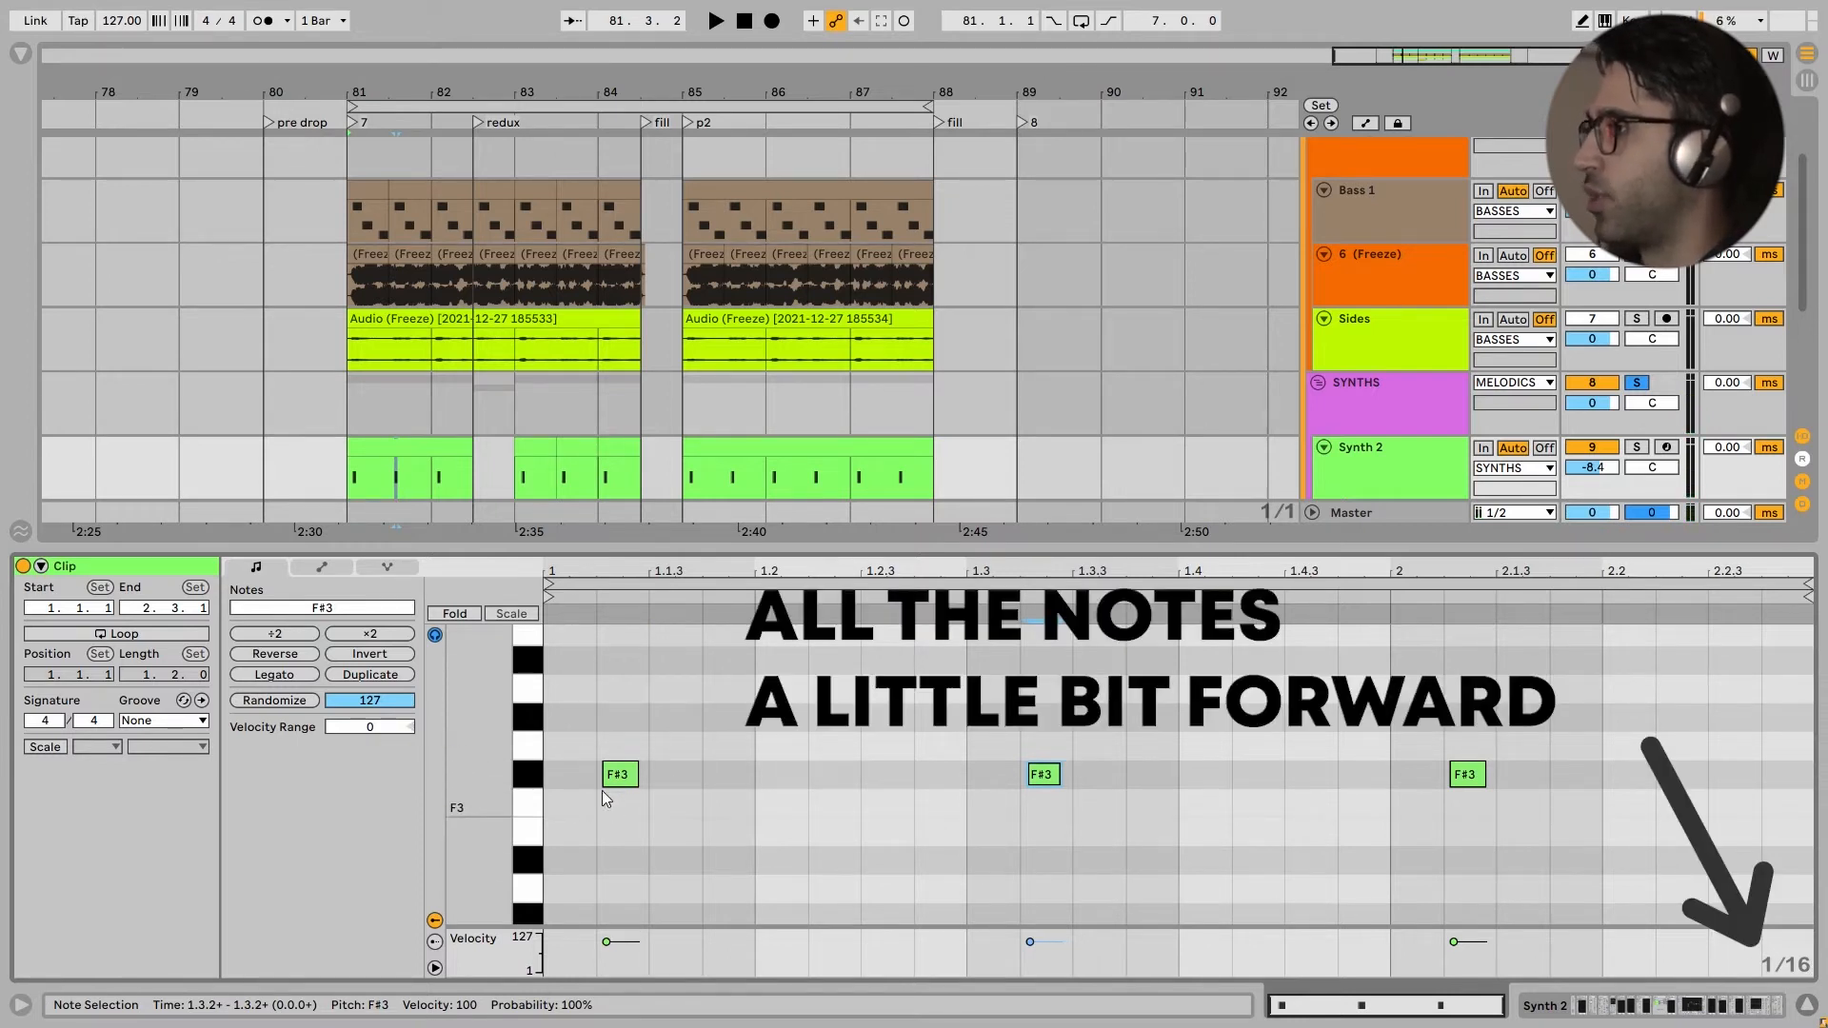
{"action": "scroll", "coordinate": [587, 802], "scroll_direction": "up", "scroll_amount": 5}
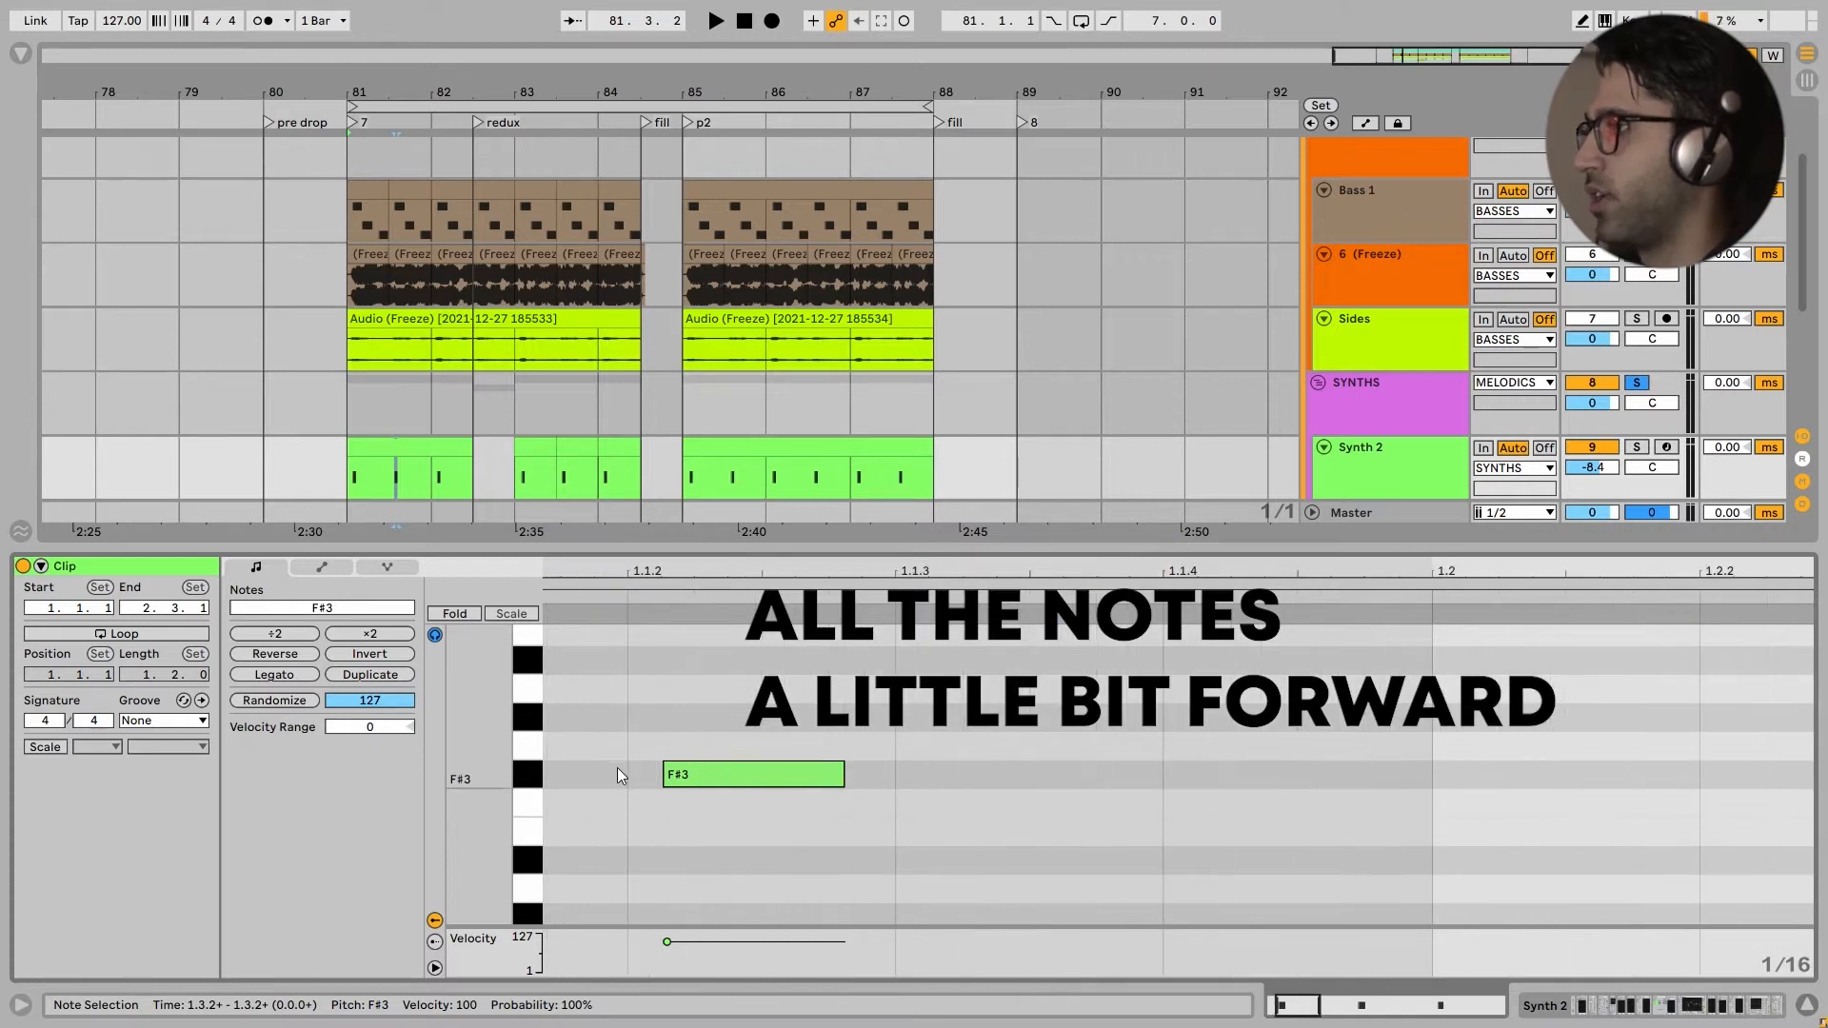
{"action": "left_click", "coordinate": [626, 777]}
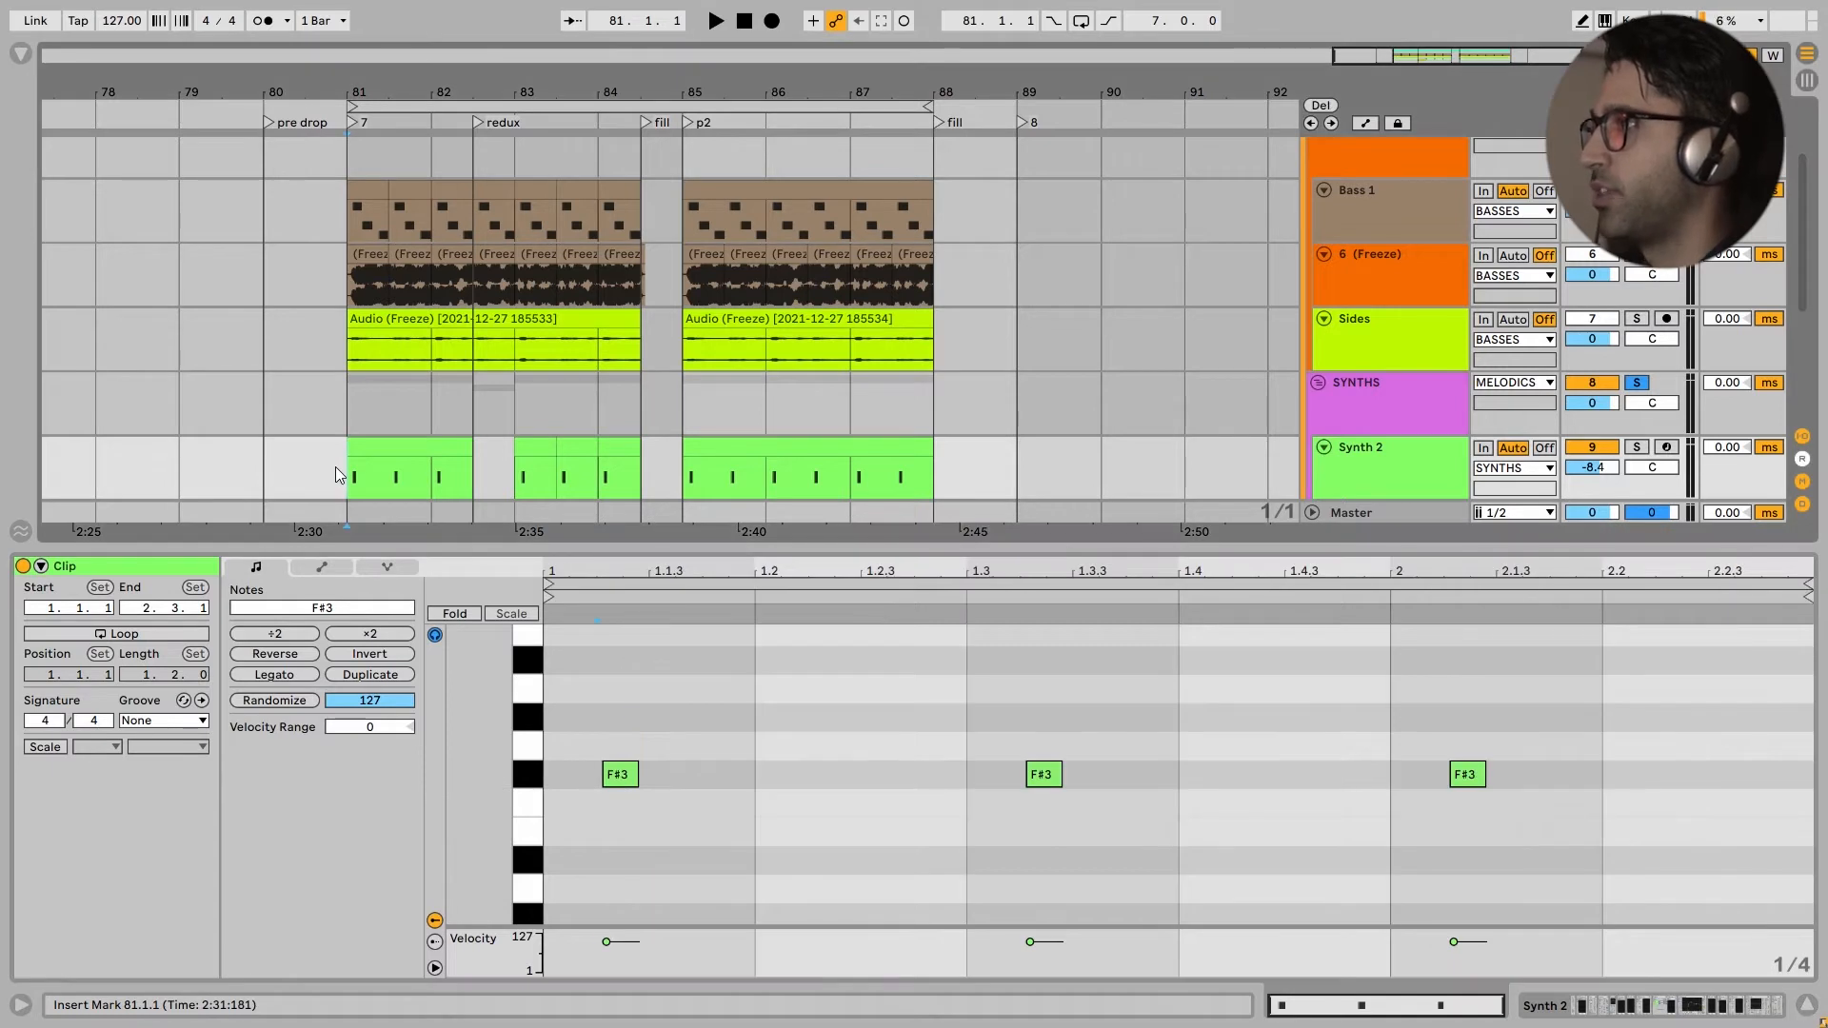
{"action": "key", "text": "space"}
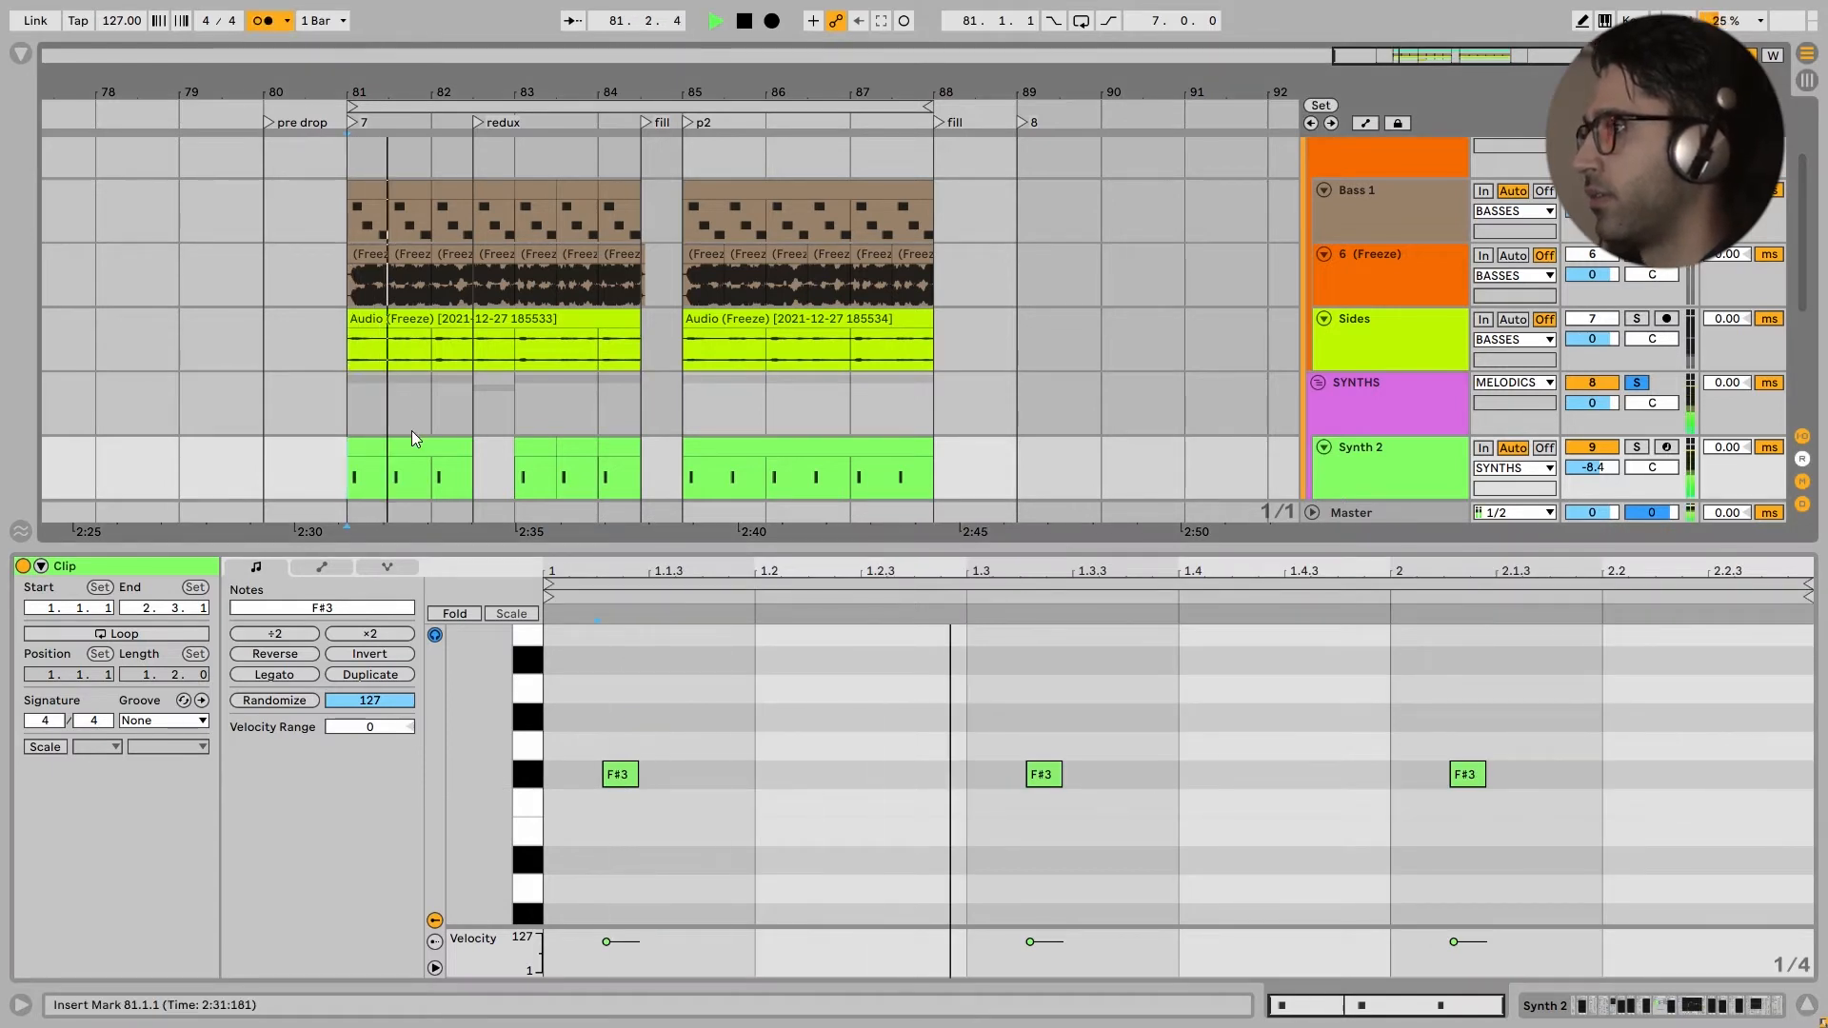
{"action": "key", "text": "space"}
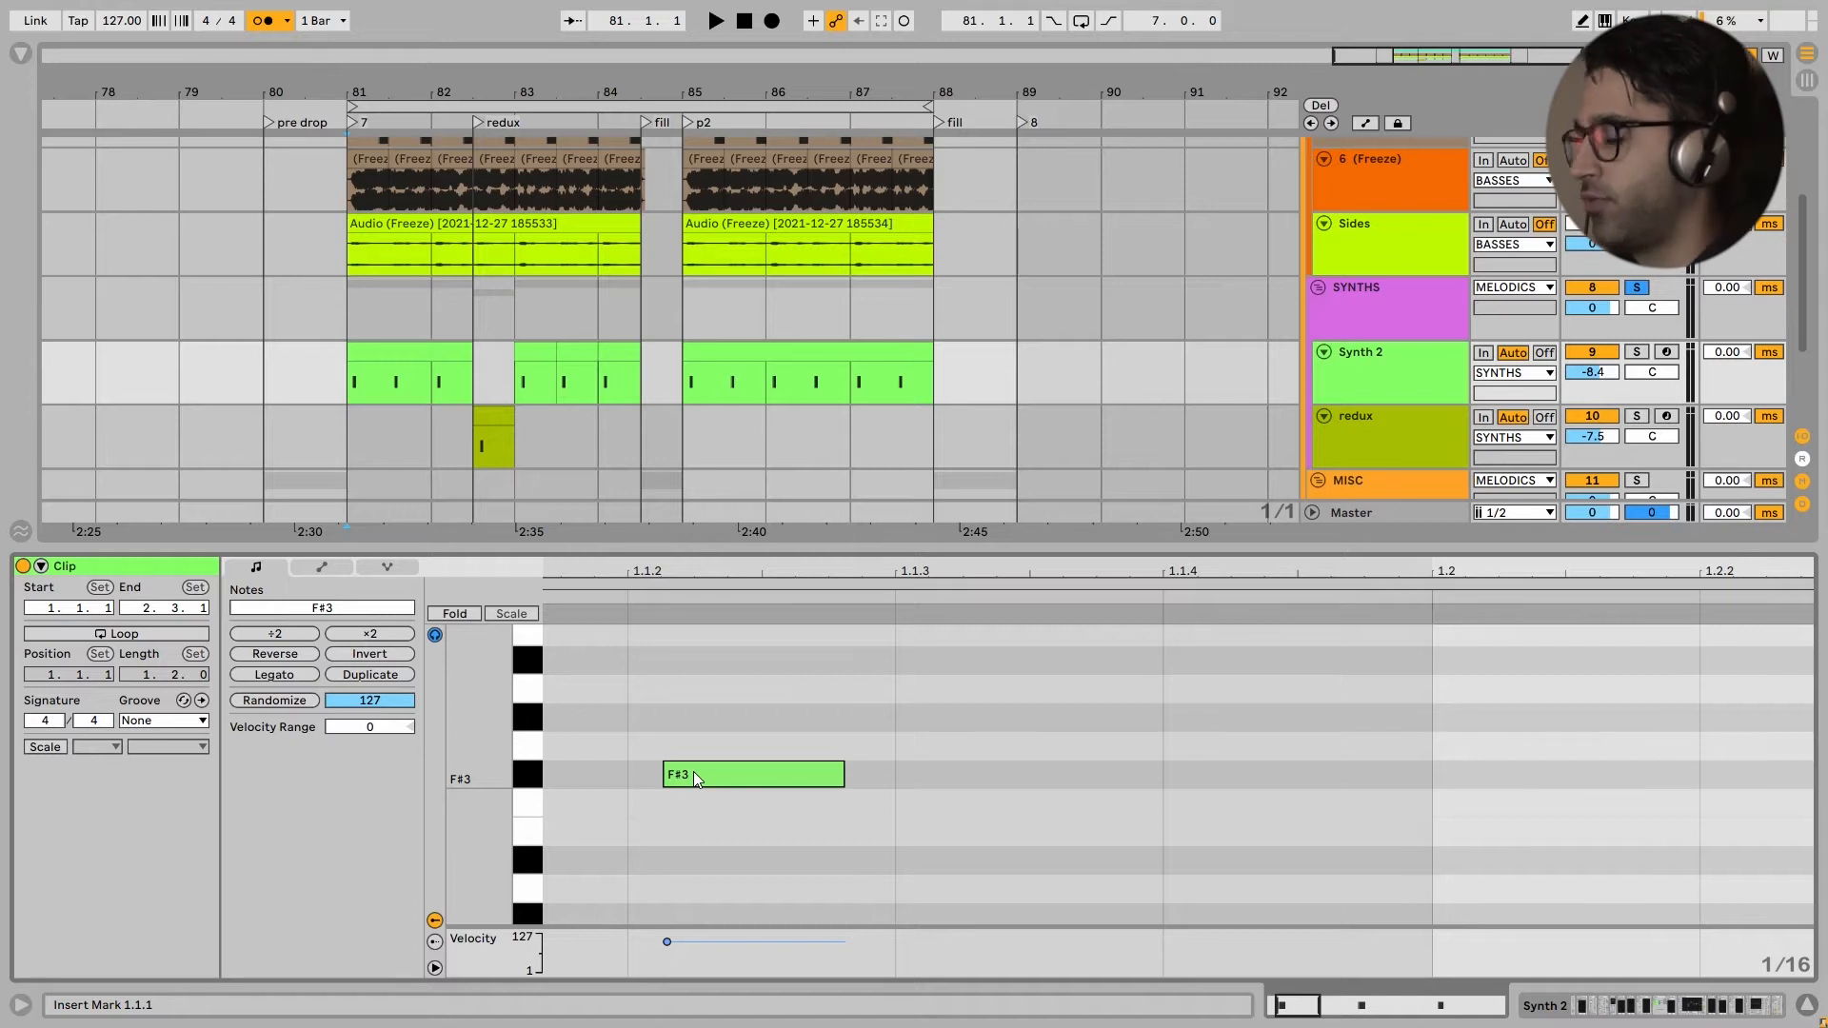
Step: Switch the note editor's grid to 1/16 triplets to compare it with the first F#3 note's start
{"action": "key", "text": "ctrl+3"}
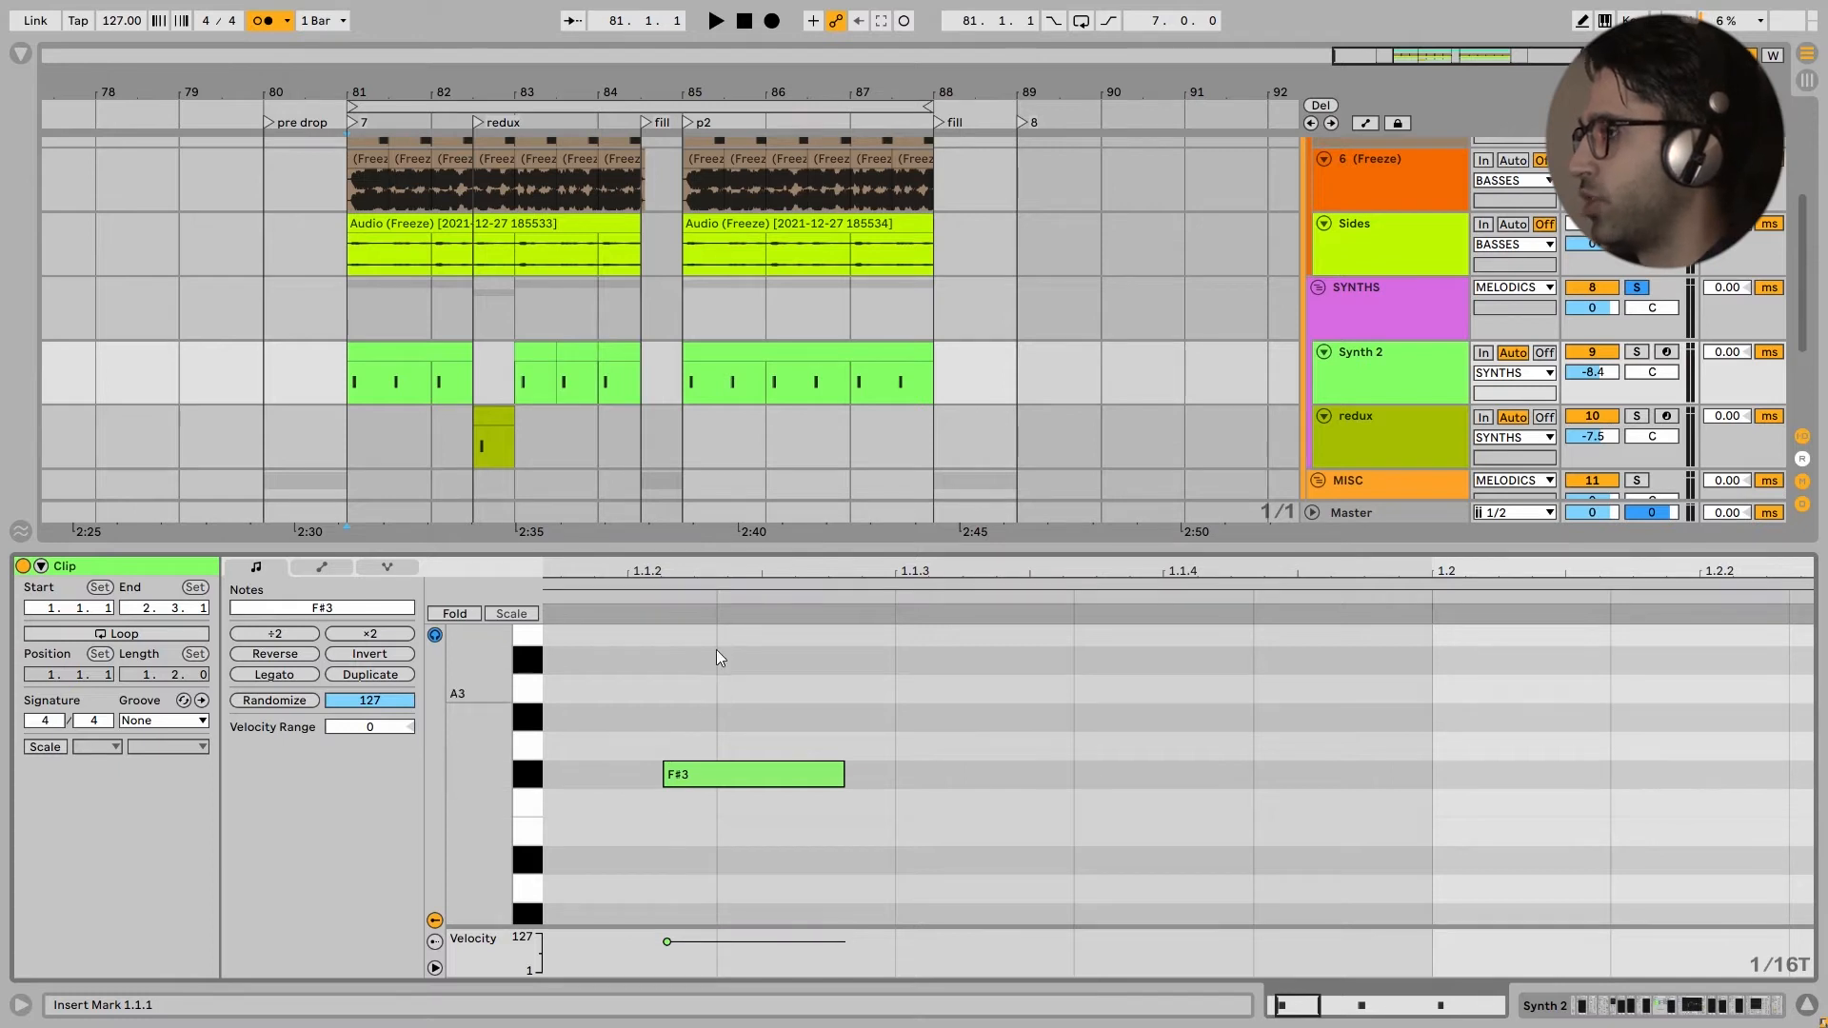
{"action": "key", "text": "ctrl+3"}
{"action": "key", "text": "ctrl+3"}
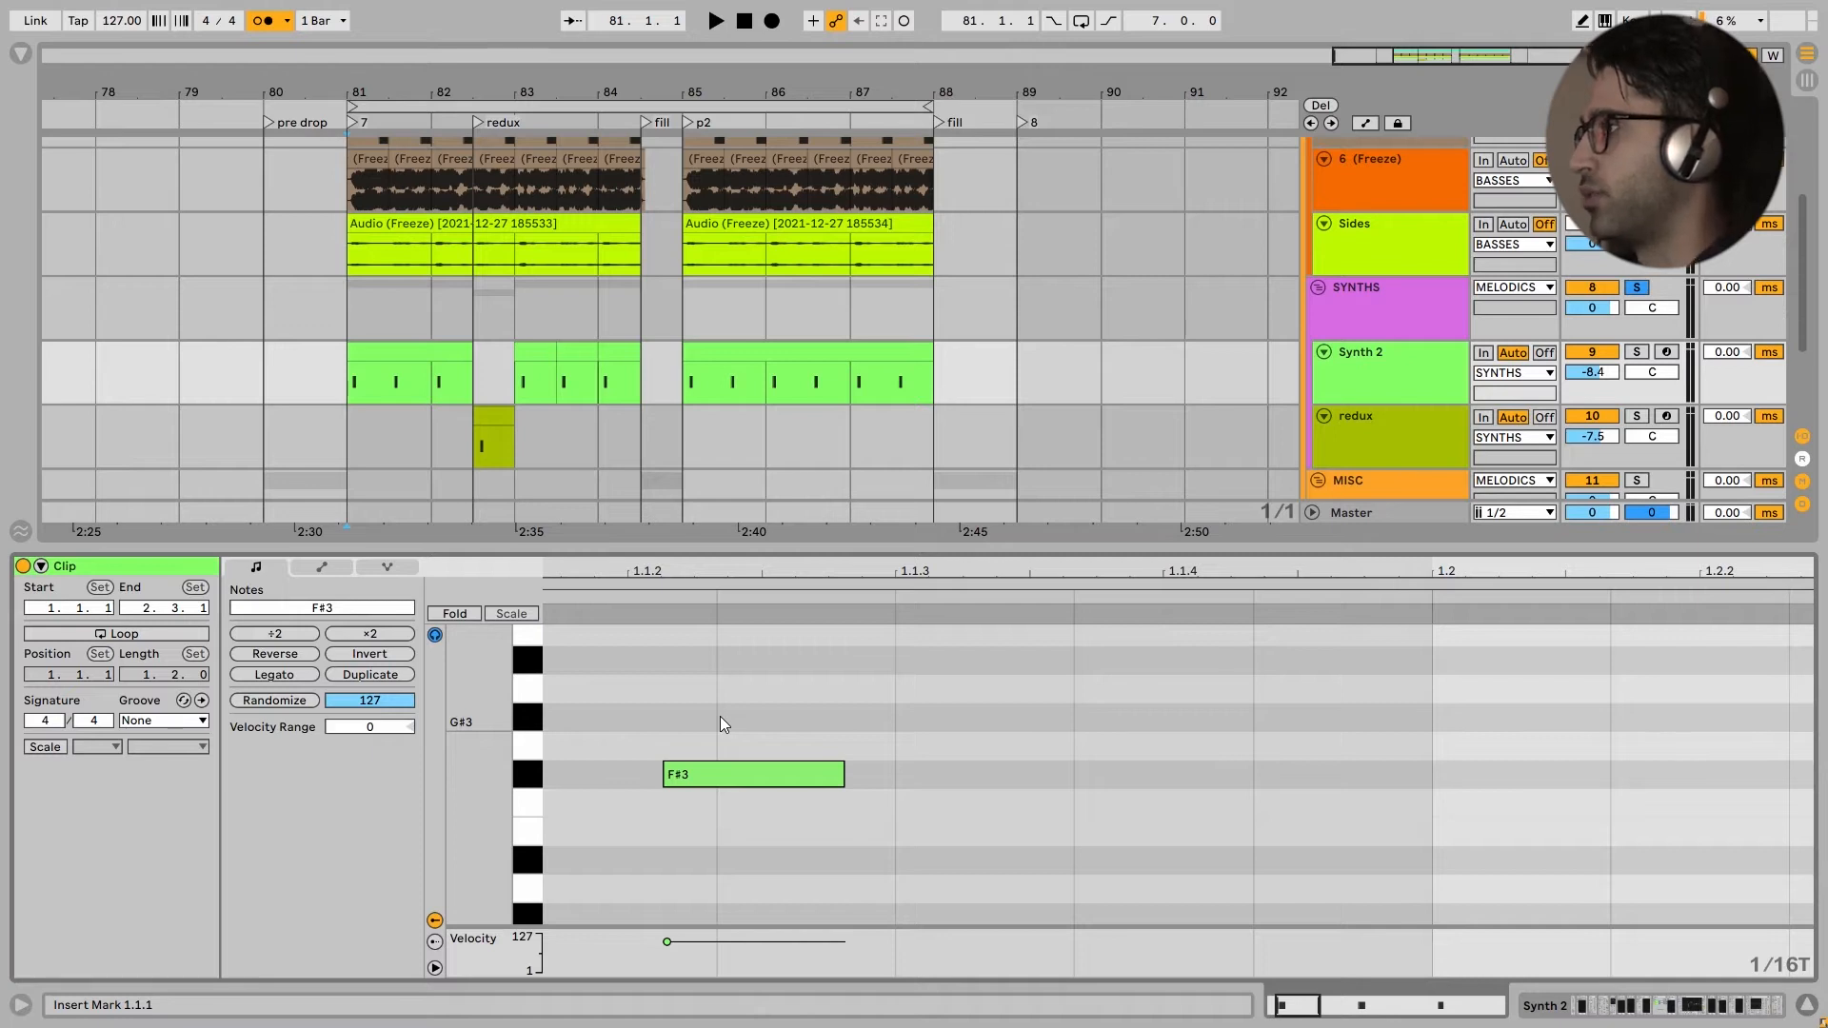
Step: Show the Synth 2 track's Serum instrument and reposition its window while checking the Frequency Shifter in the device chain
{"action": "left_click", "coordinate": [1410, 390]}
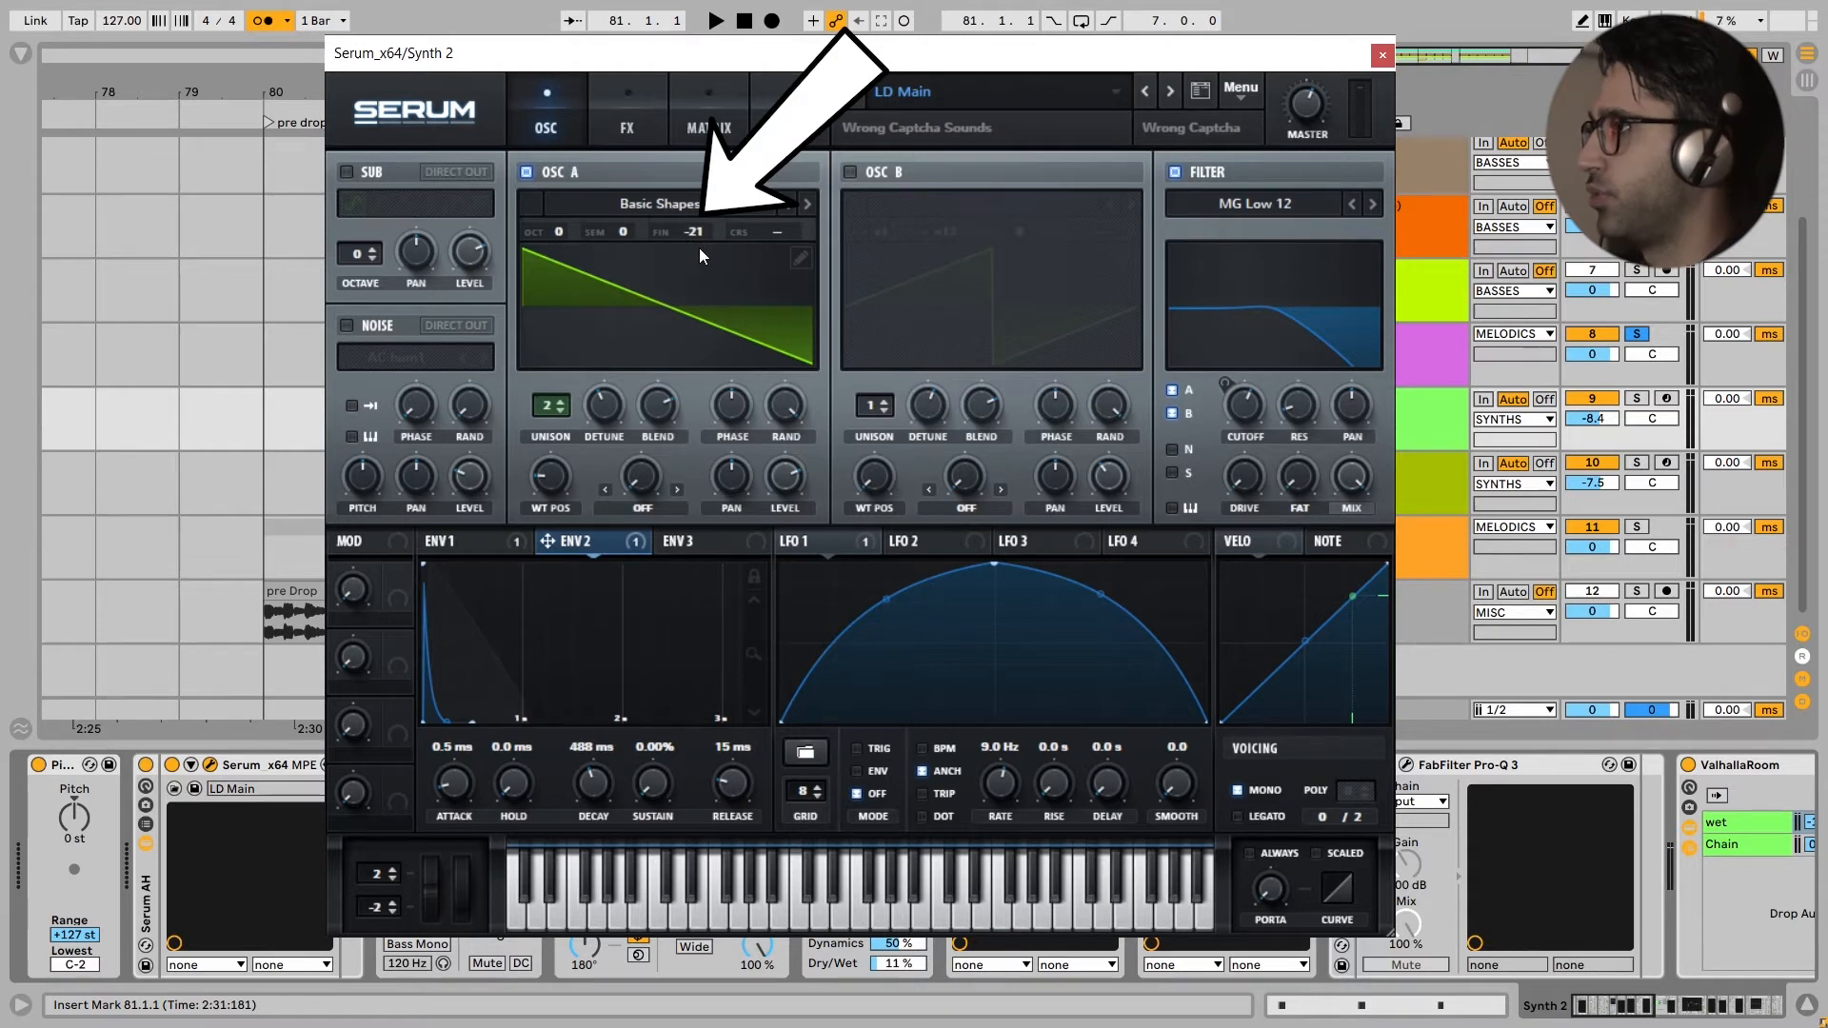
{"action": "left_click_drag", "start_coordinate": [719, 58], "coordinate": [1185, 60]}
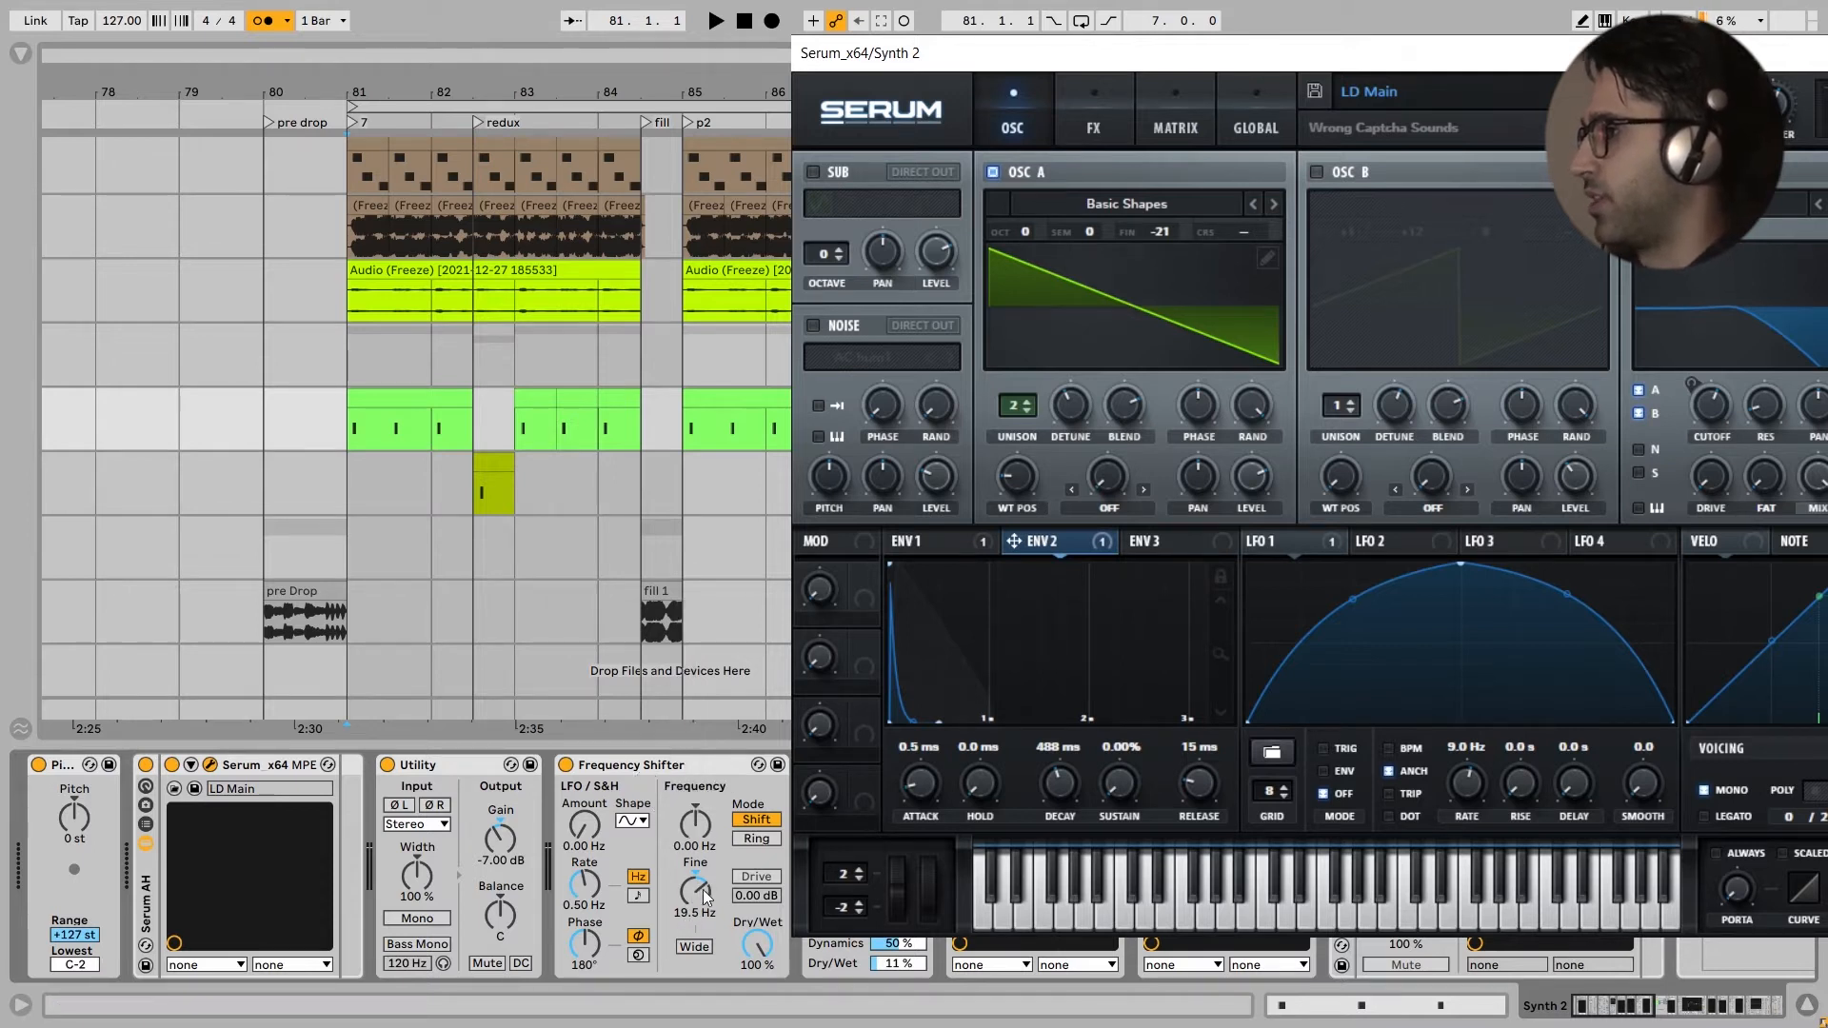
{"action": "left_click_drag", "start_coordinate": [1474, 63], "coordinate": [1067, 48]}
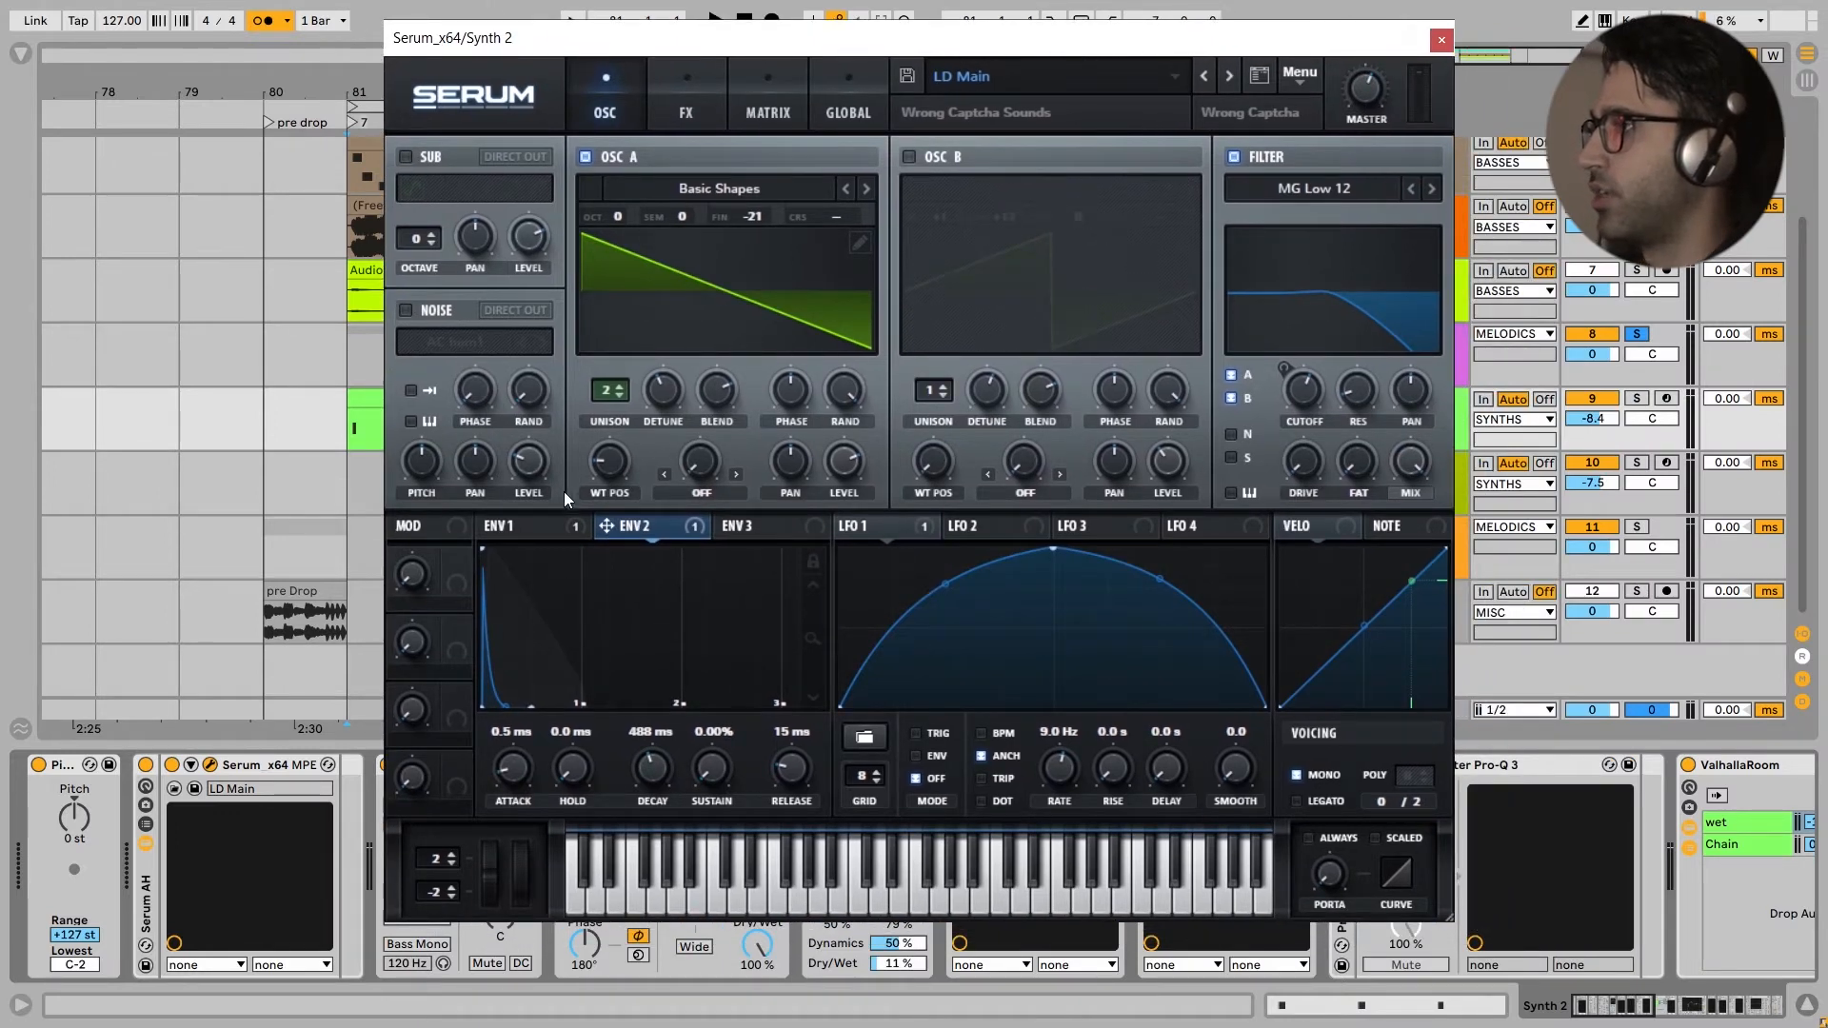
Step: Display Serum's Env 1 and play the synth to hear its modulation of the filter cutoff
{"action": "left_click", "coordinate": [497, 527]}
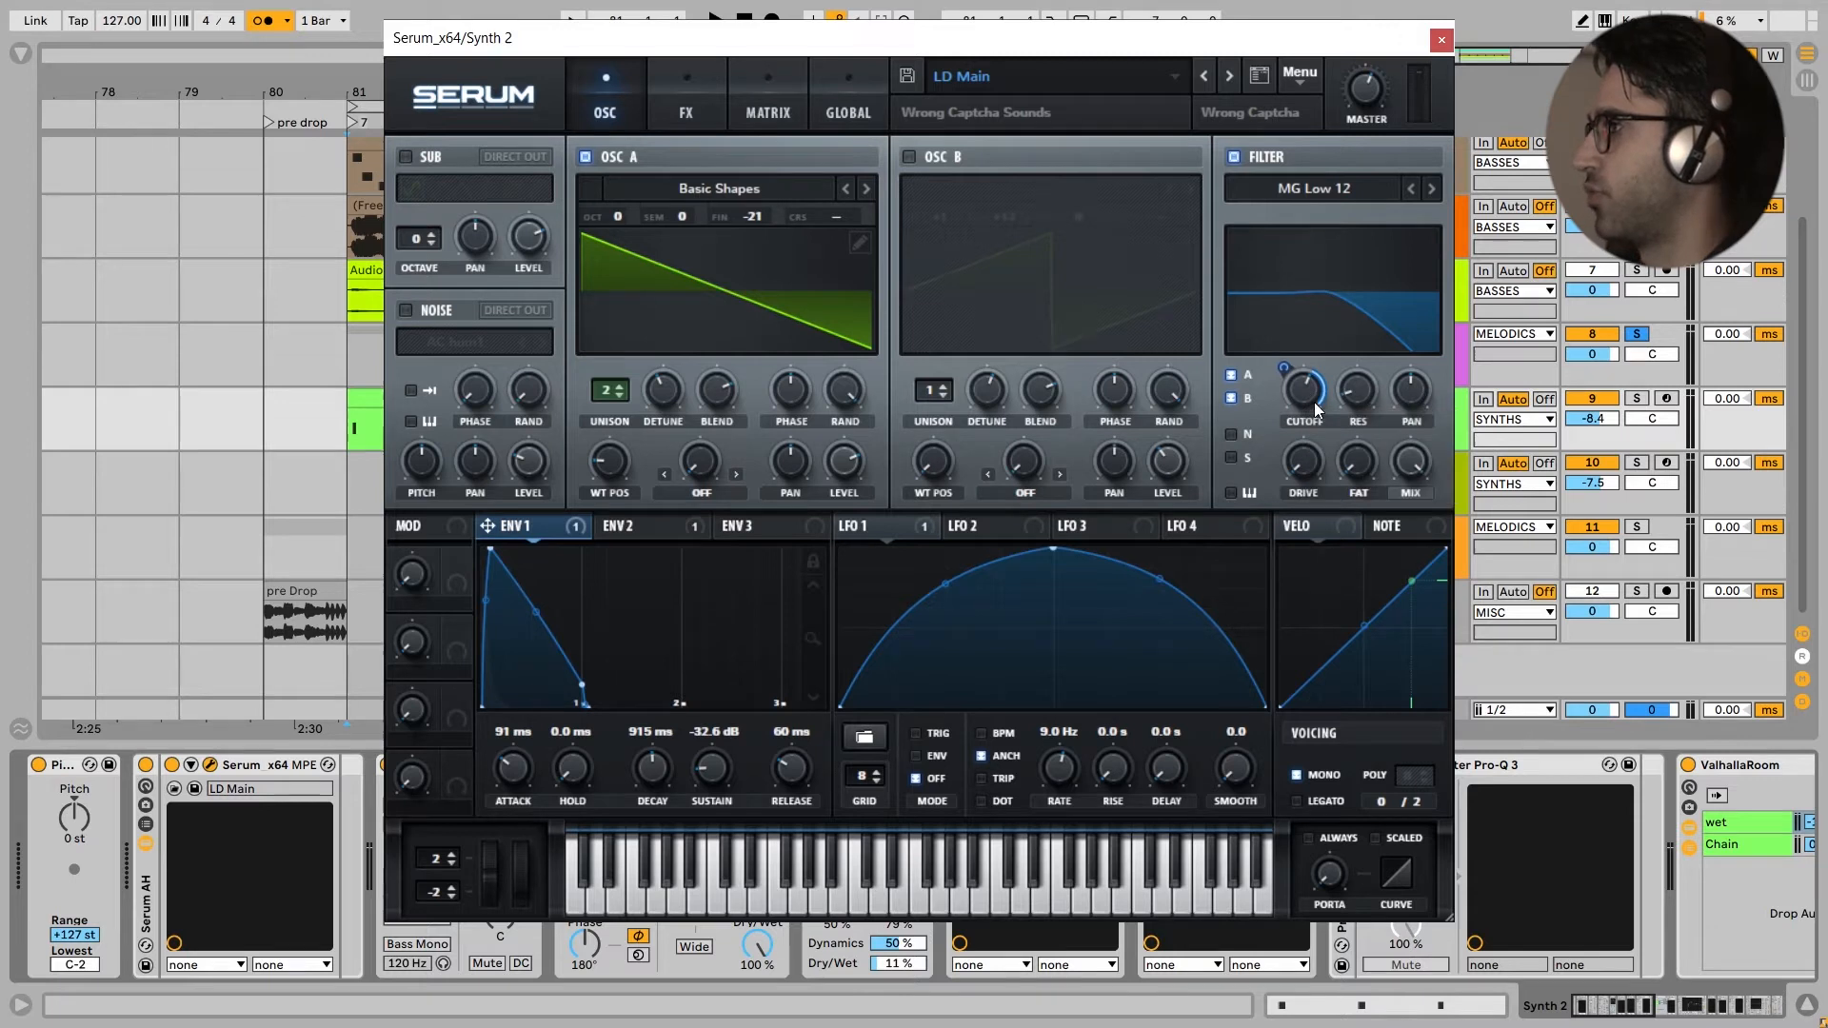
{"action": "key", "text": "space"}
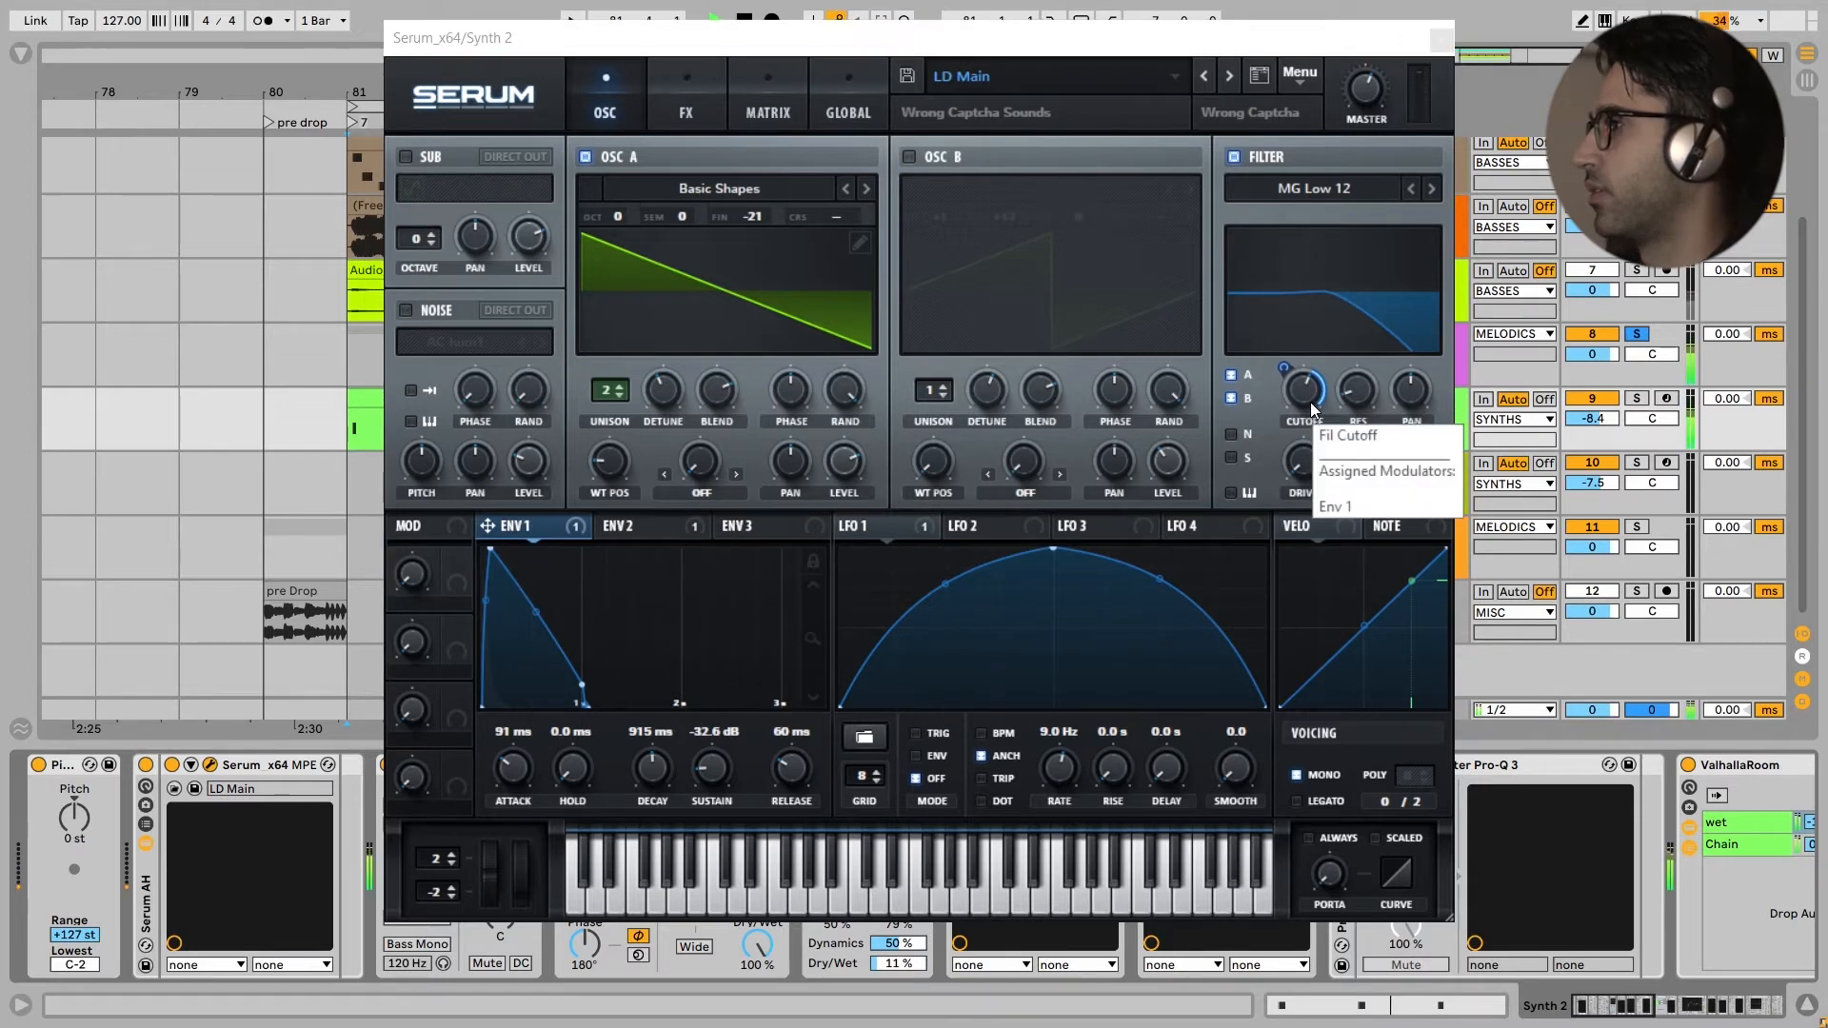
{"action": "key", "text": "space"}
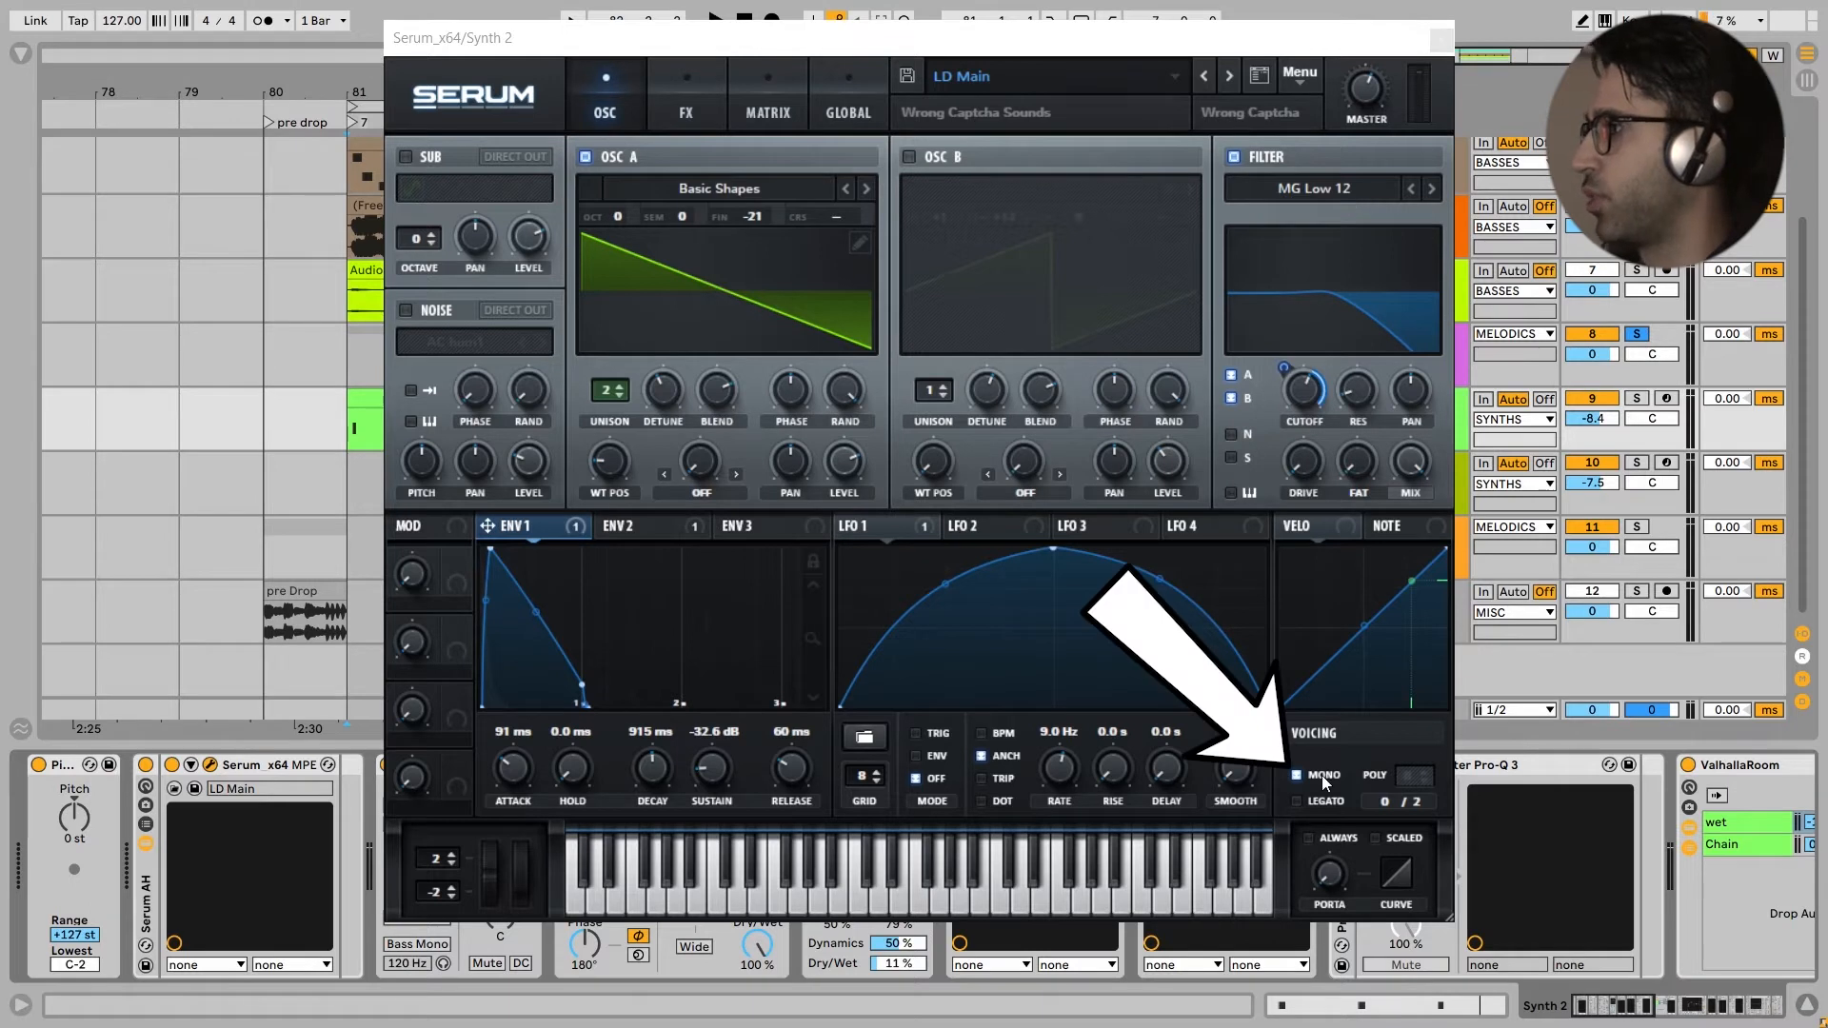
Step: Examine Env 2 in Serum's modulation matrix and compare playback with its Mast.Tun routing bypassed and active
{"action": "left_click", "coordinate": [631, 530]}
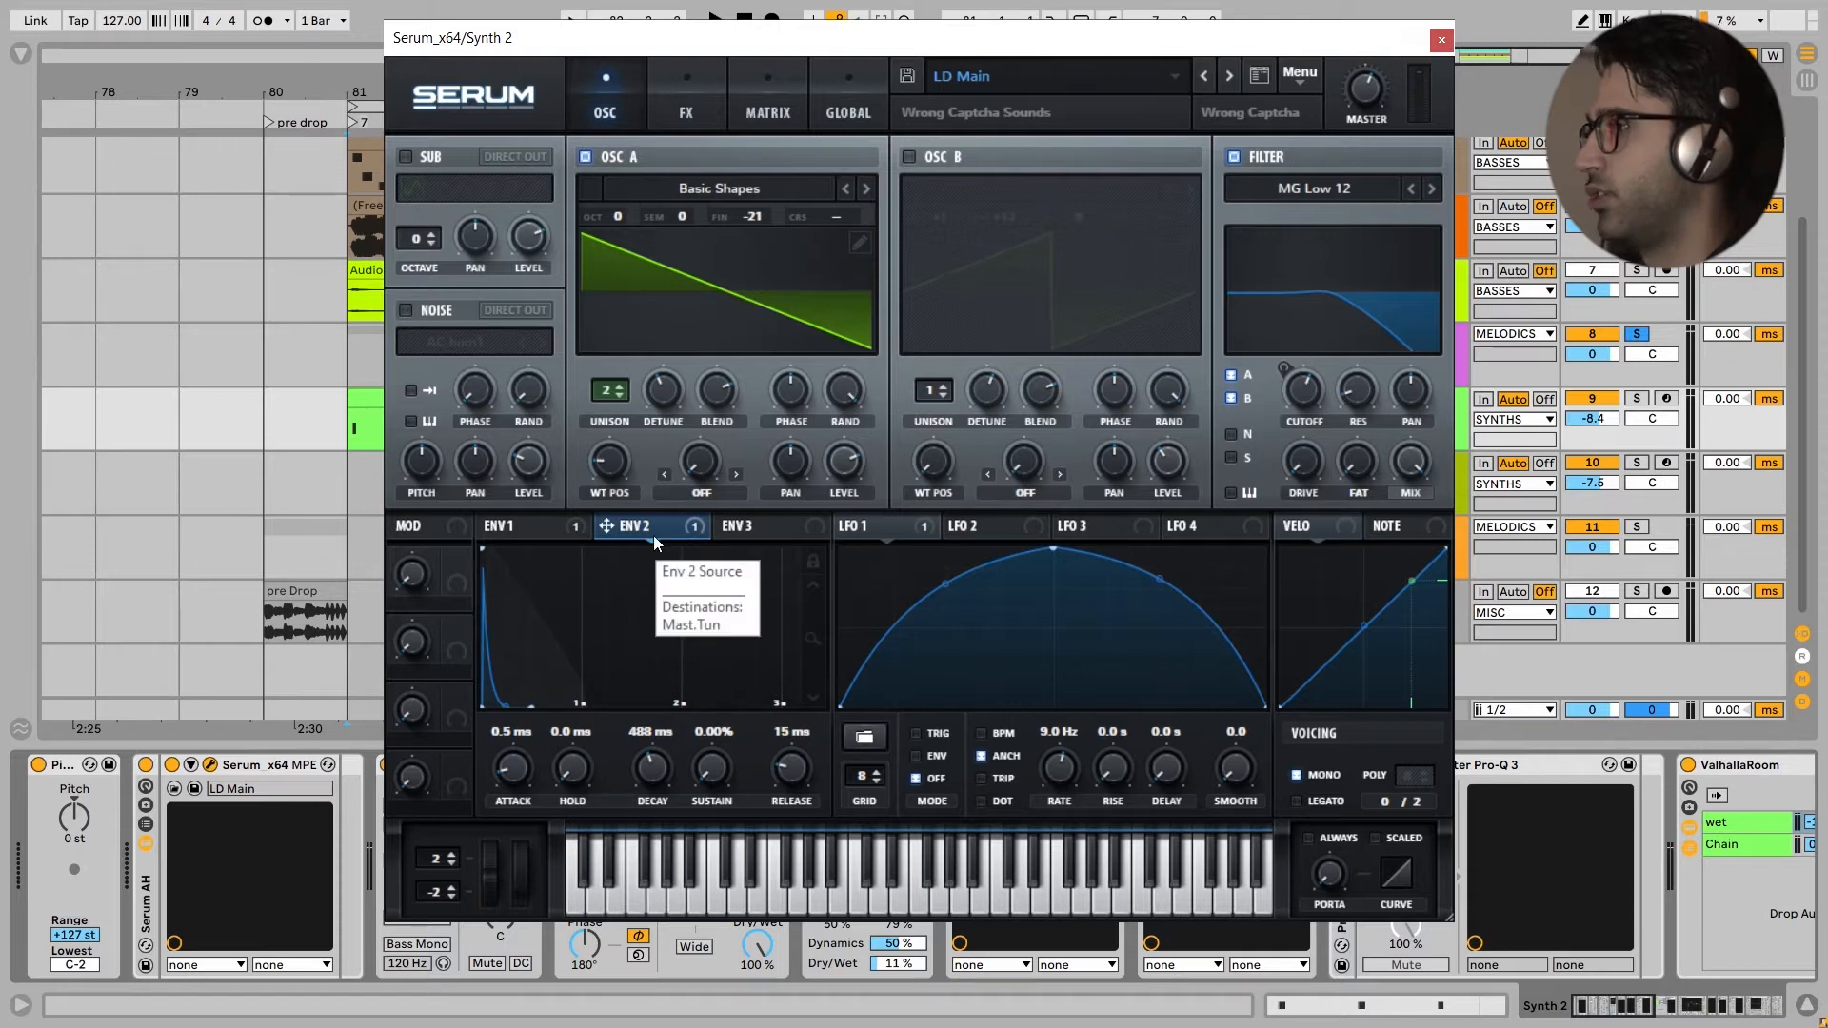
{"action": "left_click", "coordinate": [758, 122]}
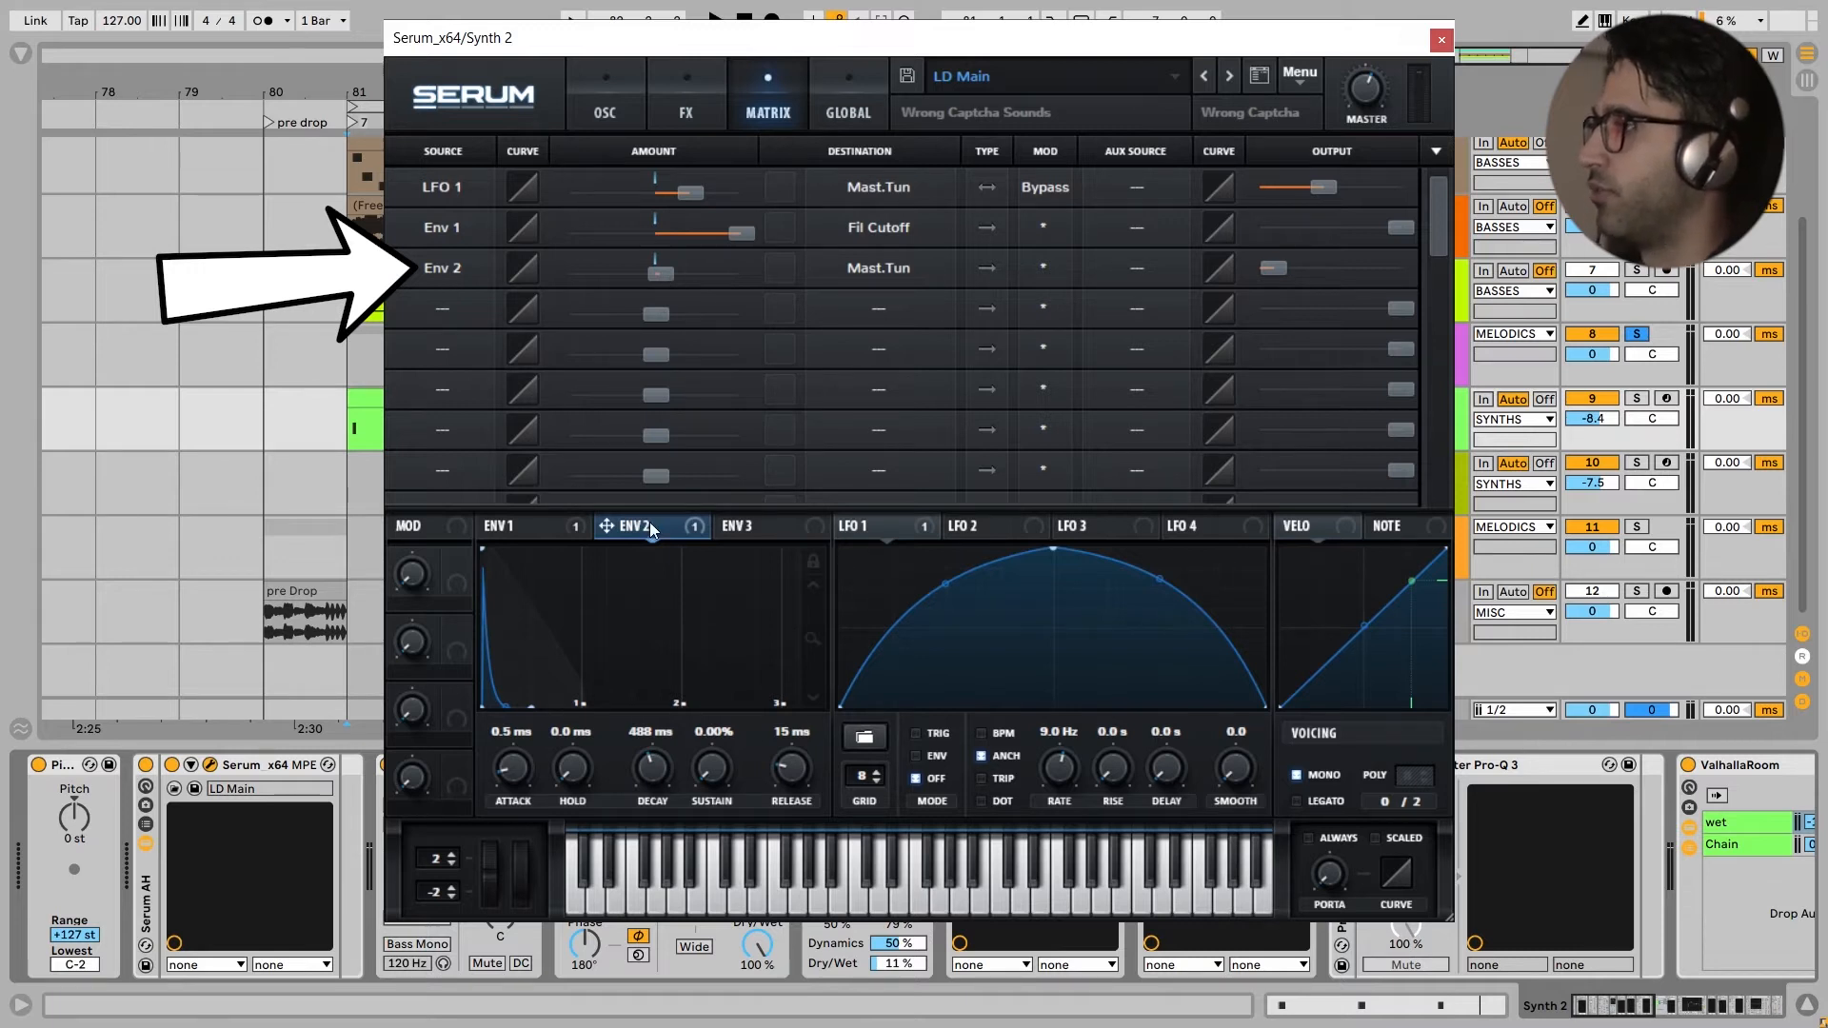
{"action": "left_click", "coordinate": [1044, 267]}
{"action": "key", "text": "space"}
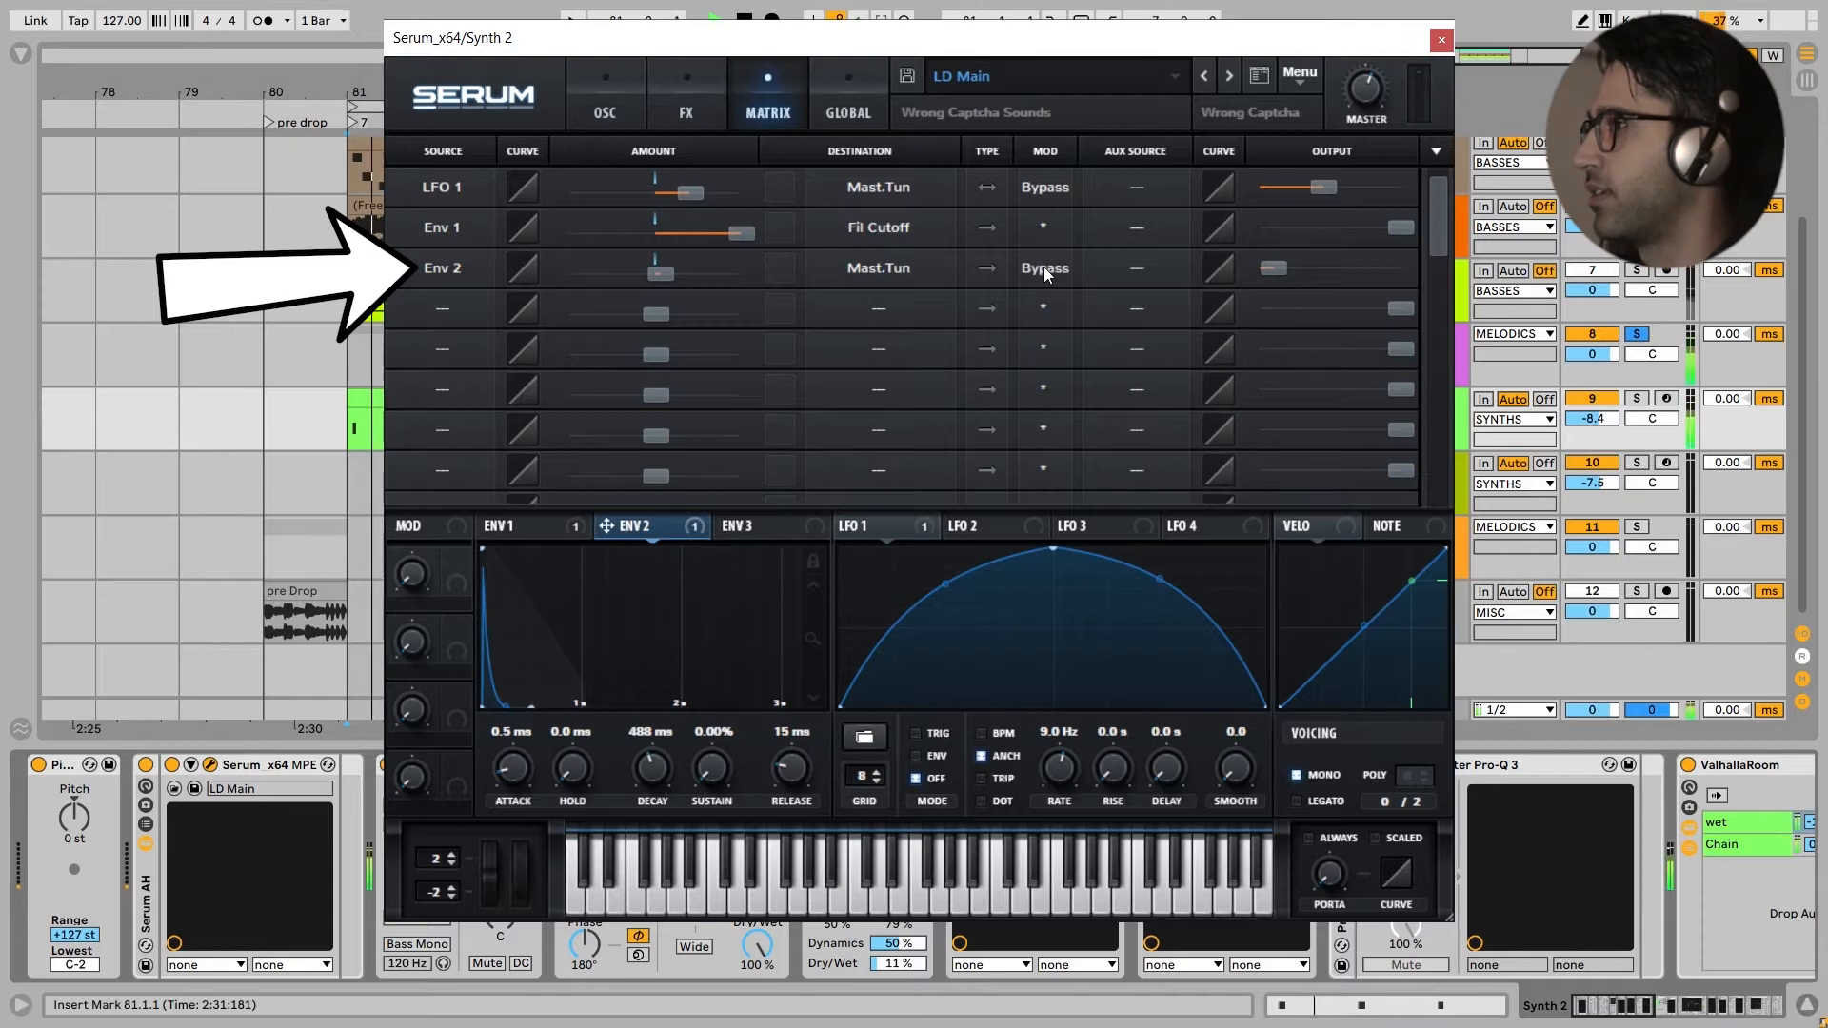
{"action": "left_click", "coordinate": [1044, 267]}
{"action": "key", "text": "space"}
{"action": "key", "text": "space"}
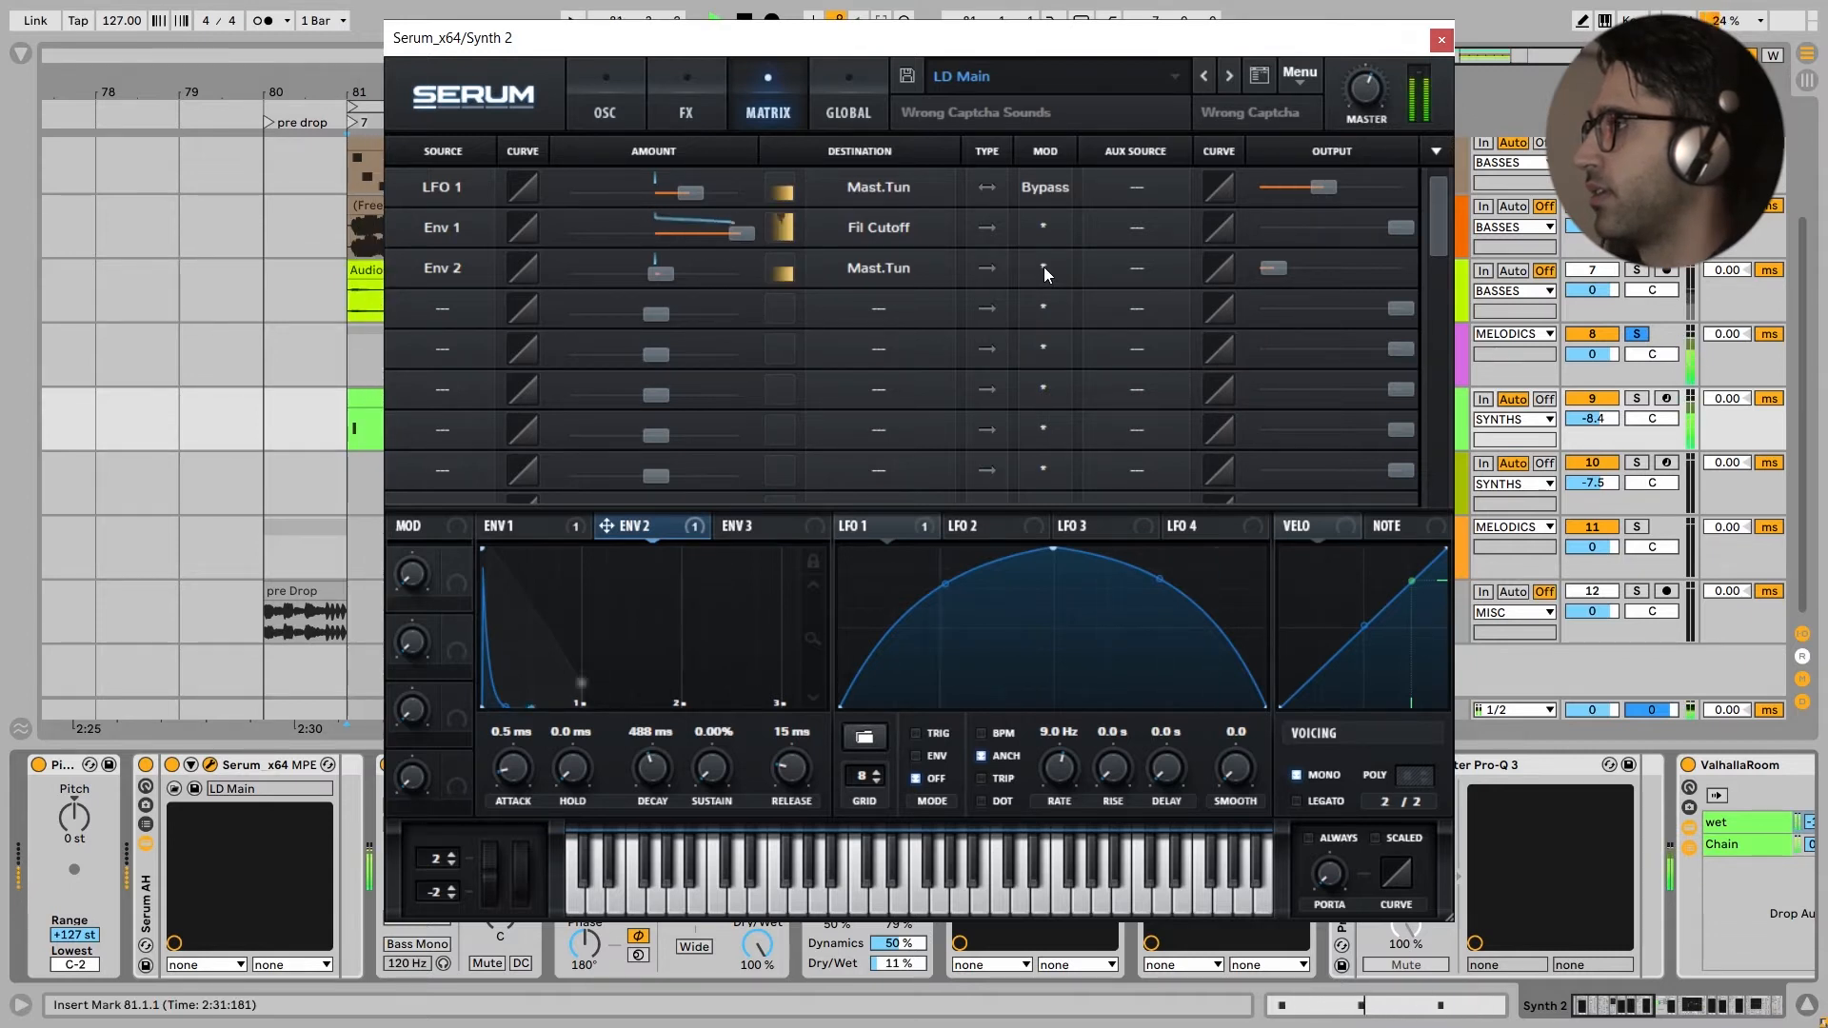
{"action": "key", "text": "space"}
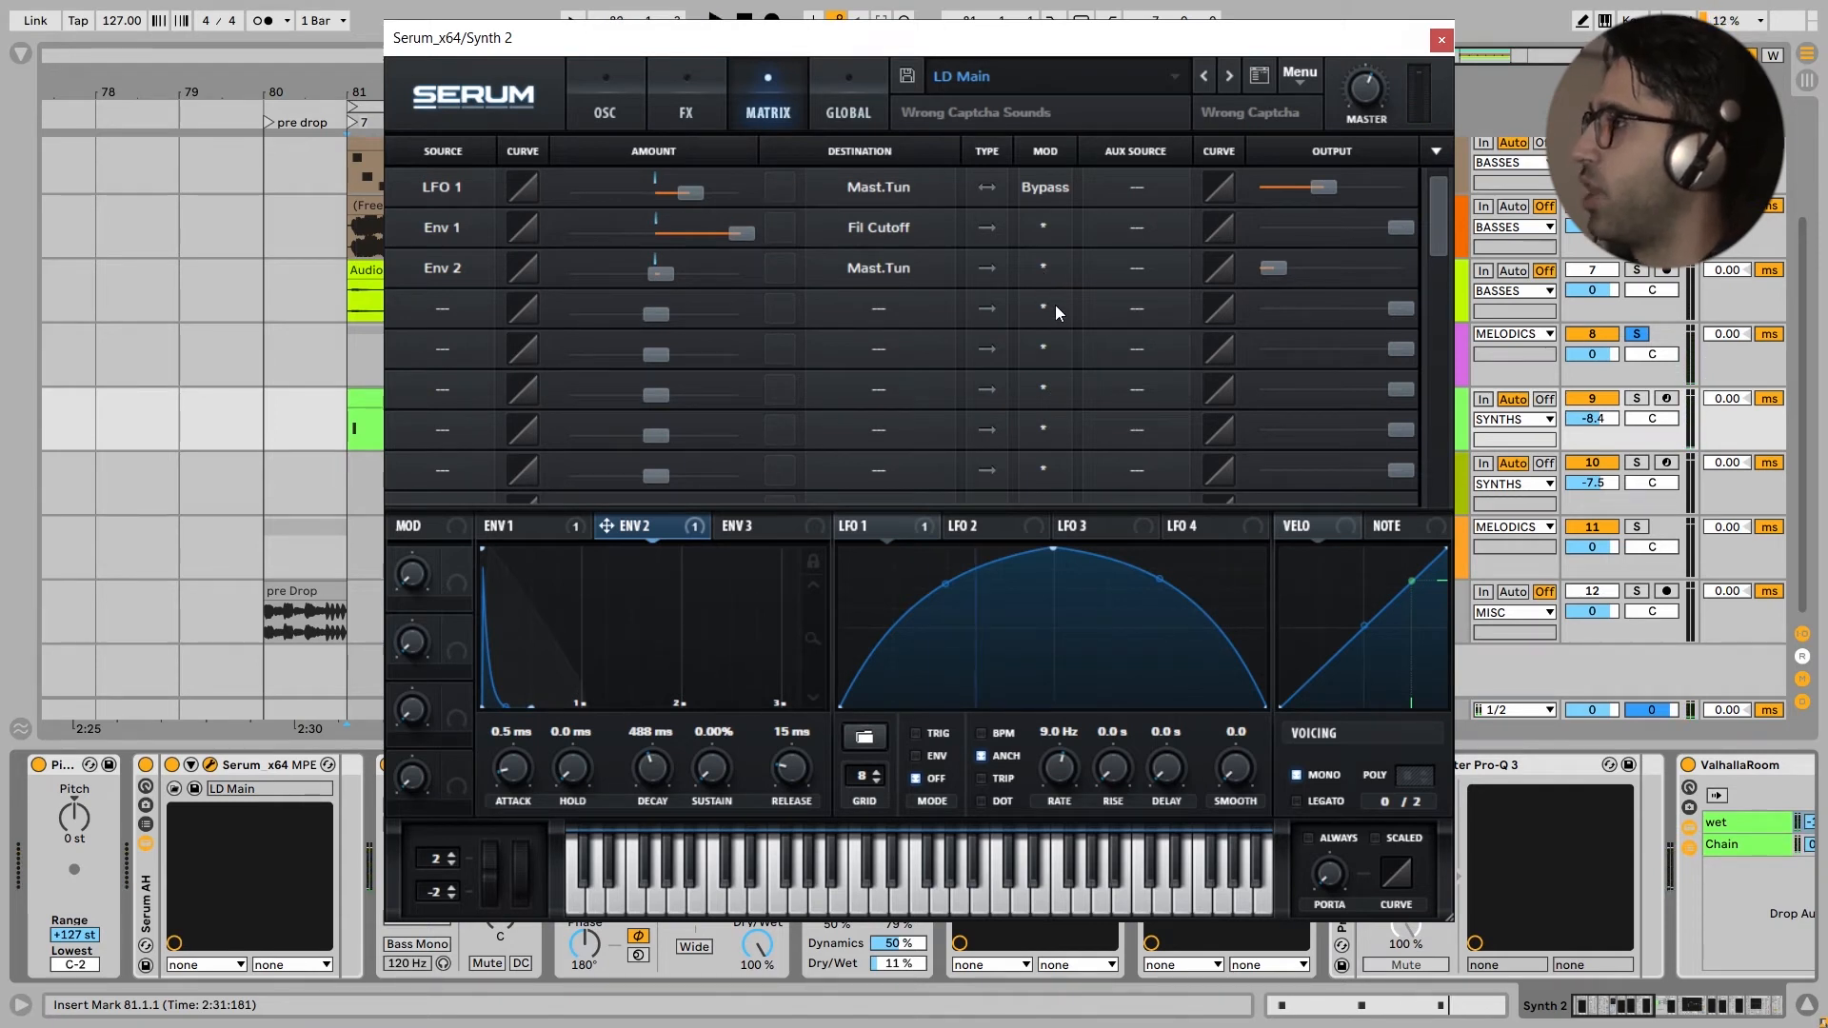
Step: Compare the synth's playback with Serum's Diode 1 distortion effect switched off and back on
{"action": "left_click", "coordinate": [692, 101]}
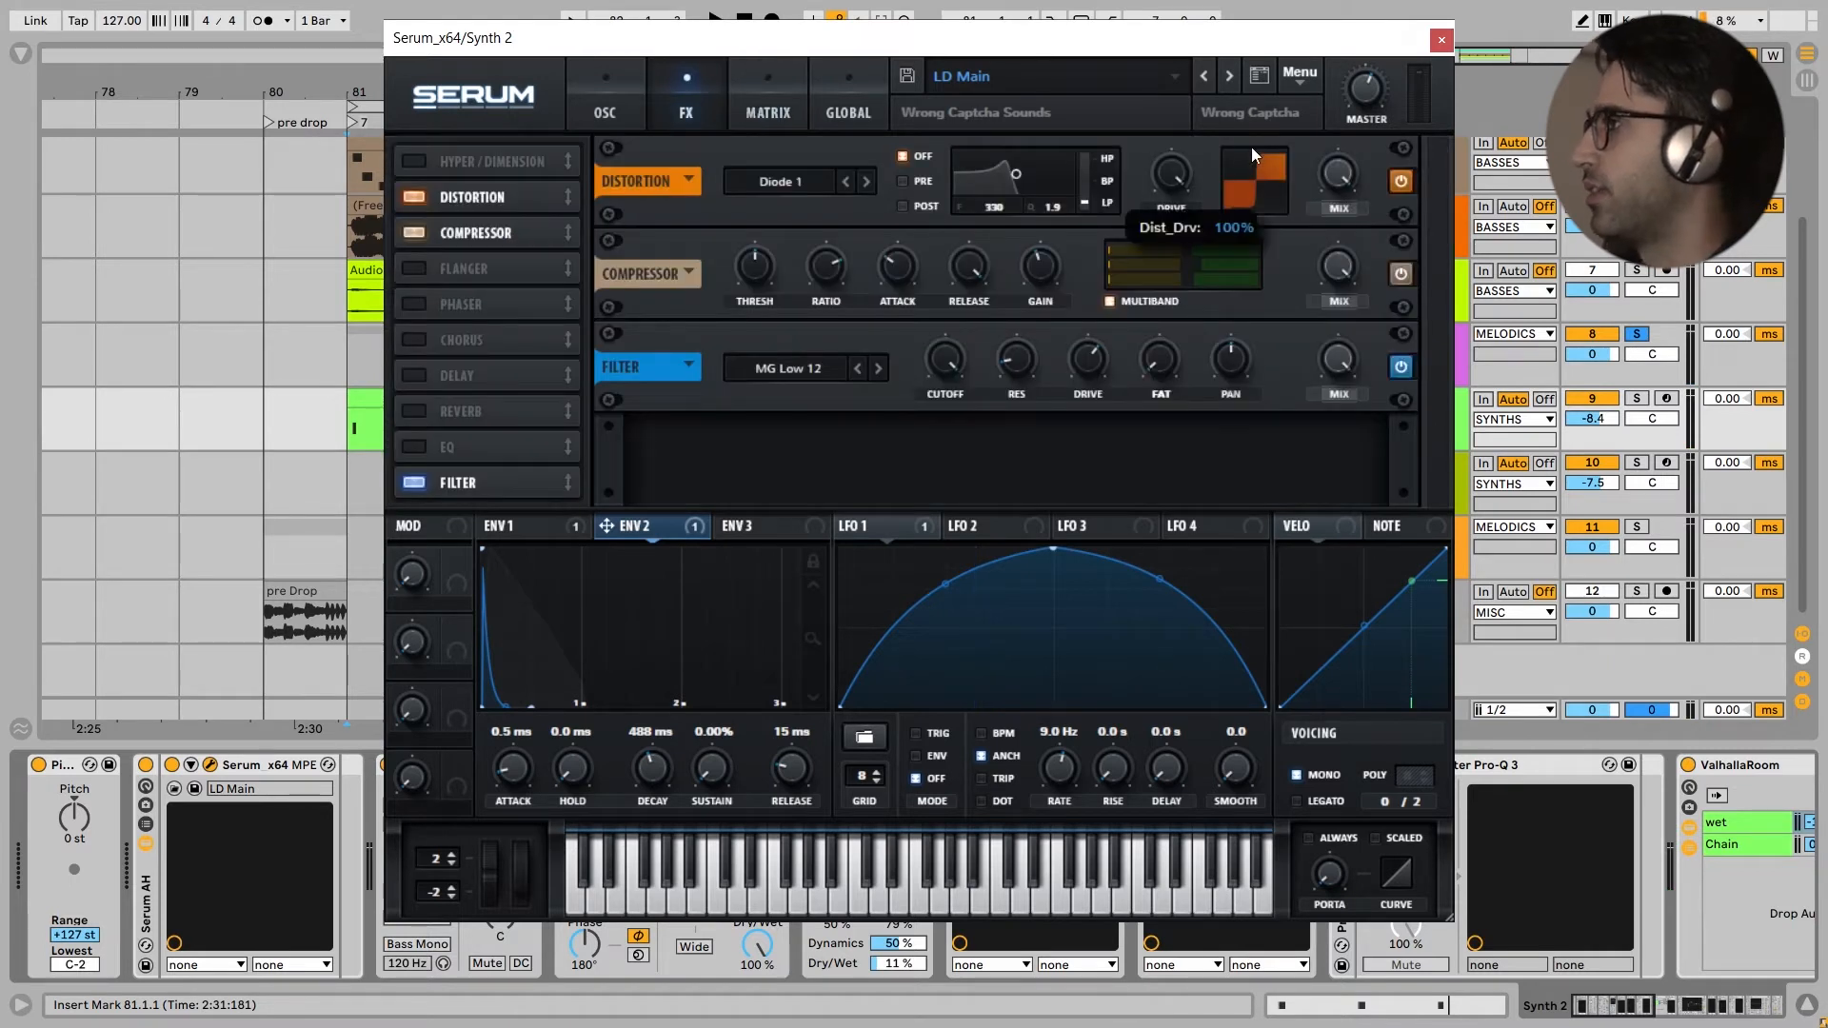
{"action": "left_click", "coordinate": [1400, 181]}
{"action": "key", "text": "space"}
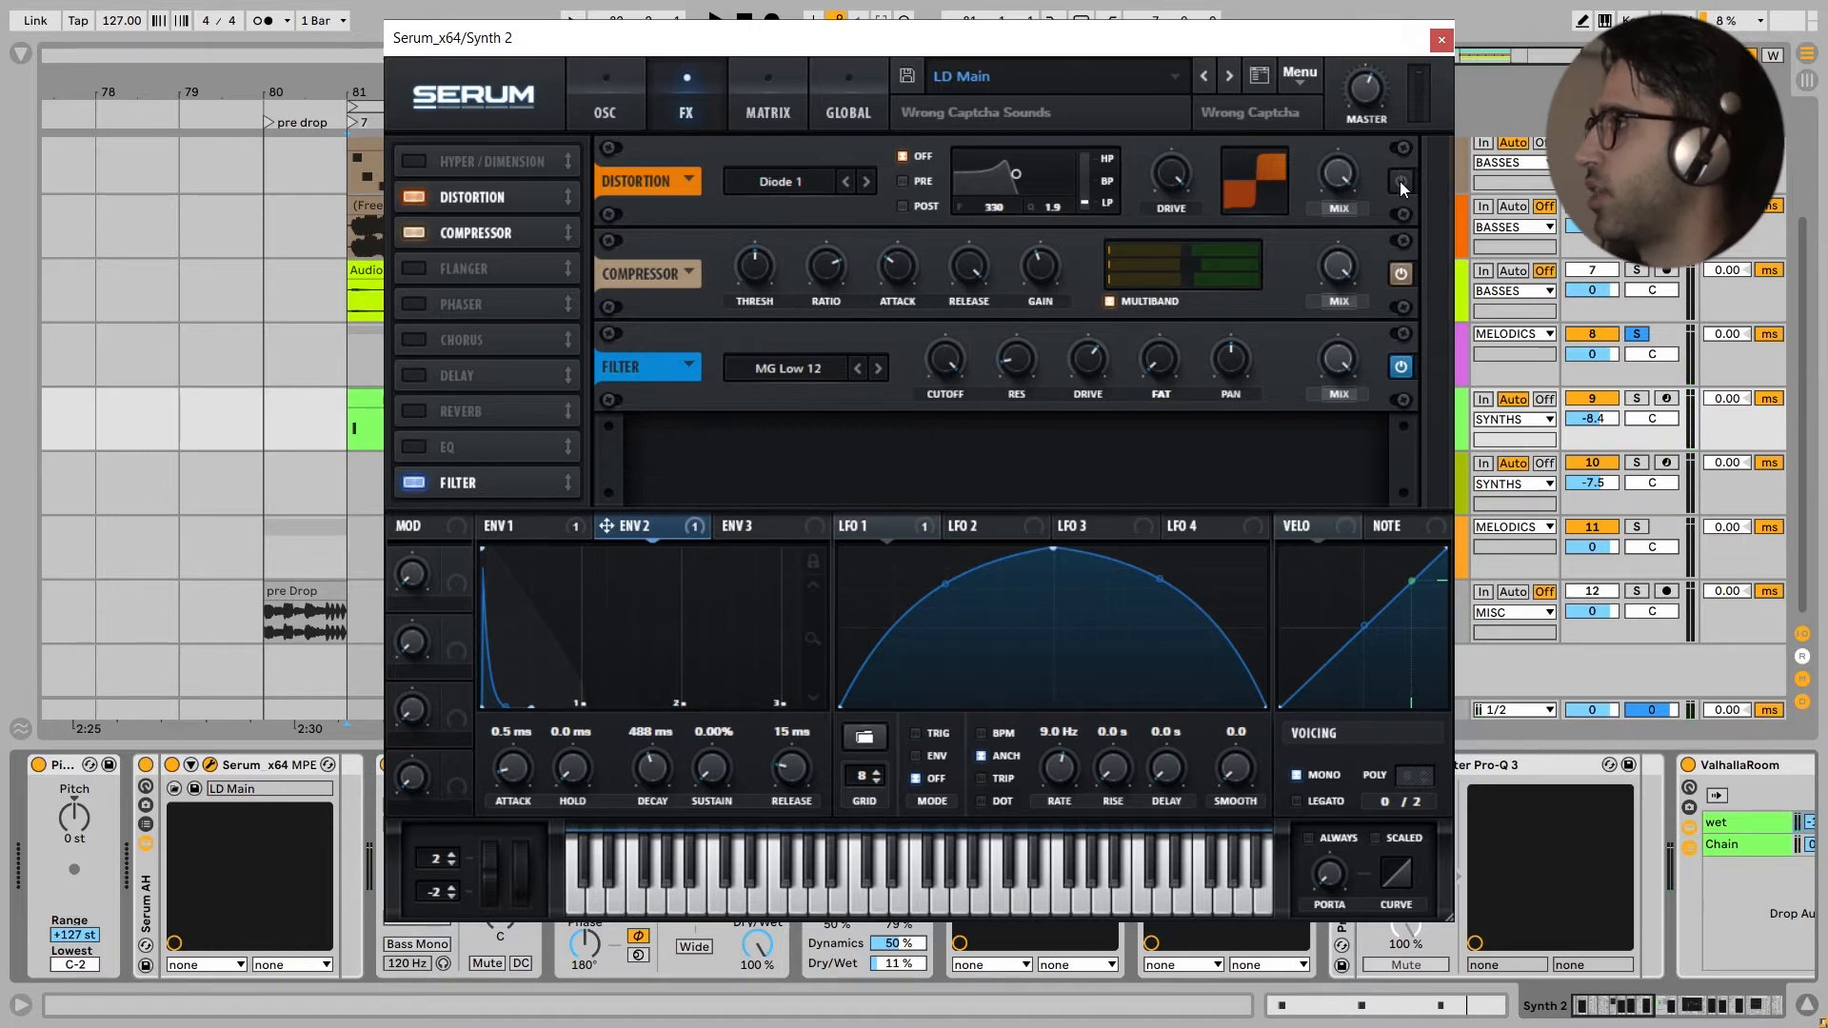
{"action": "key", "text": "space"}
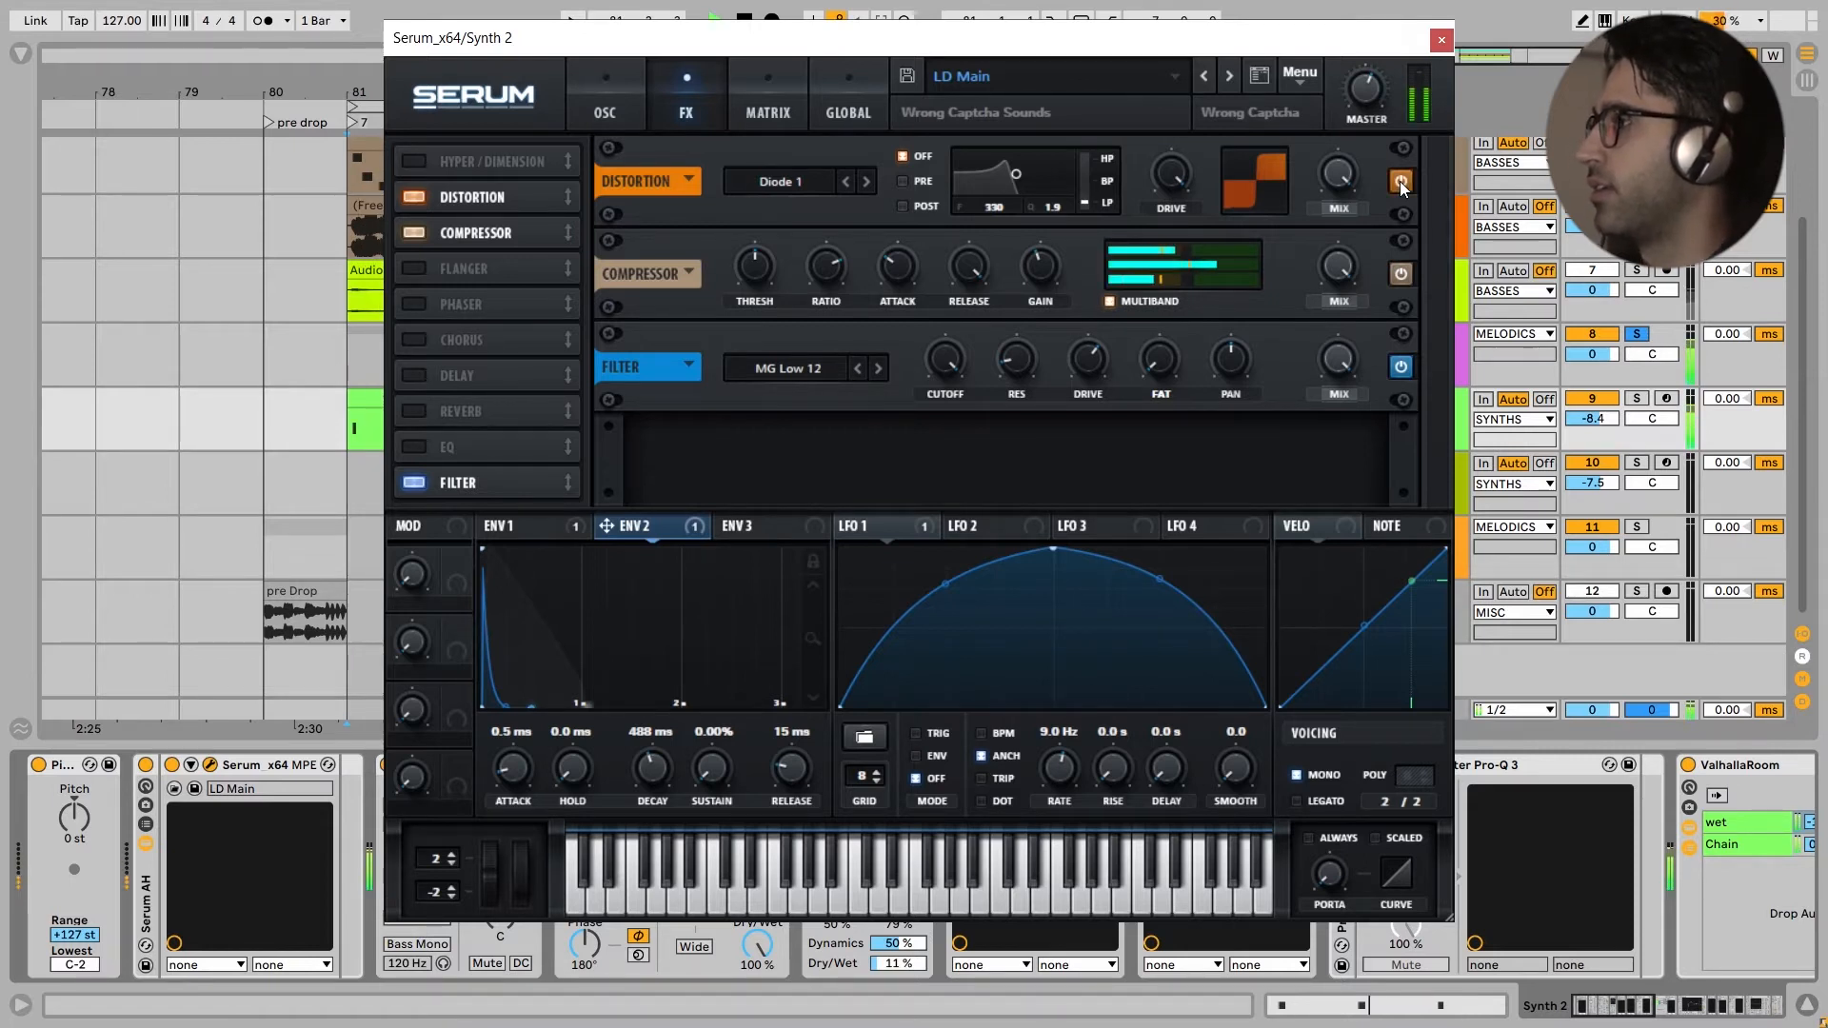
{"action": "key", "text": "space"}
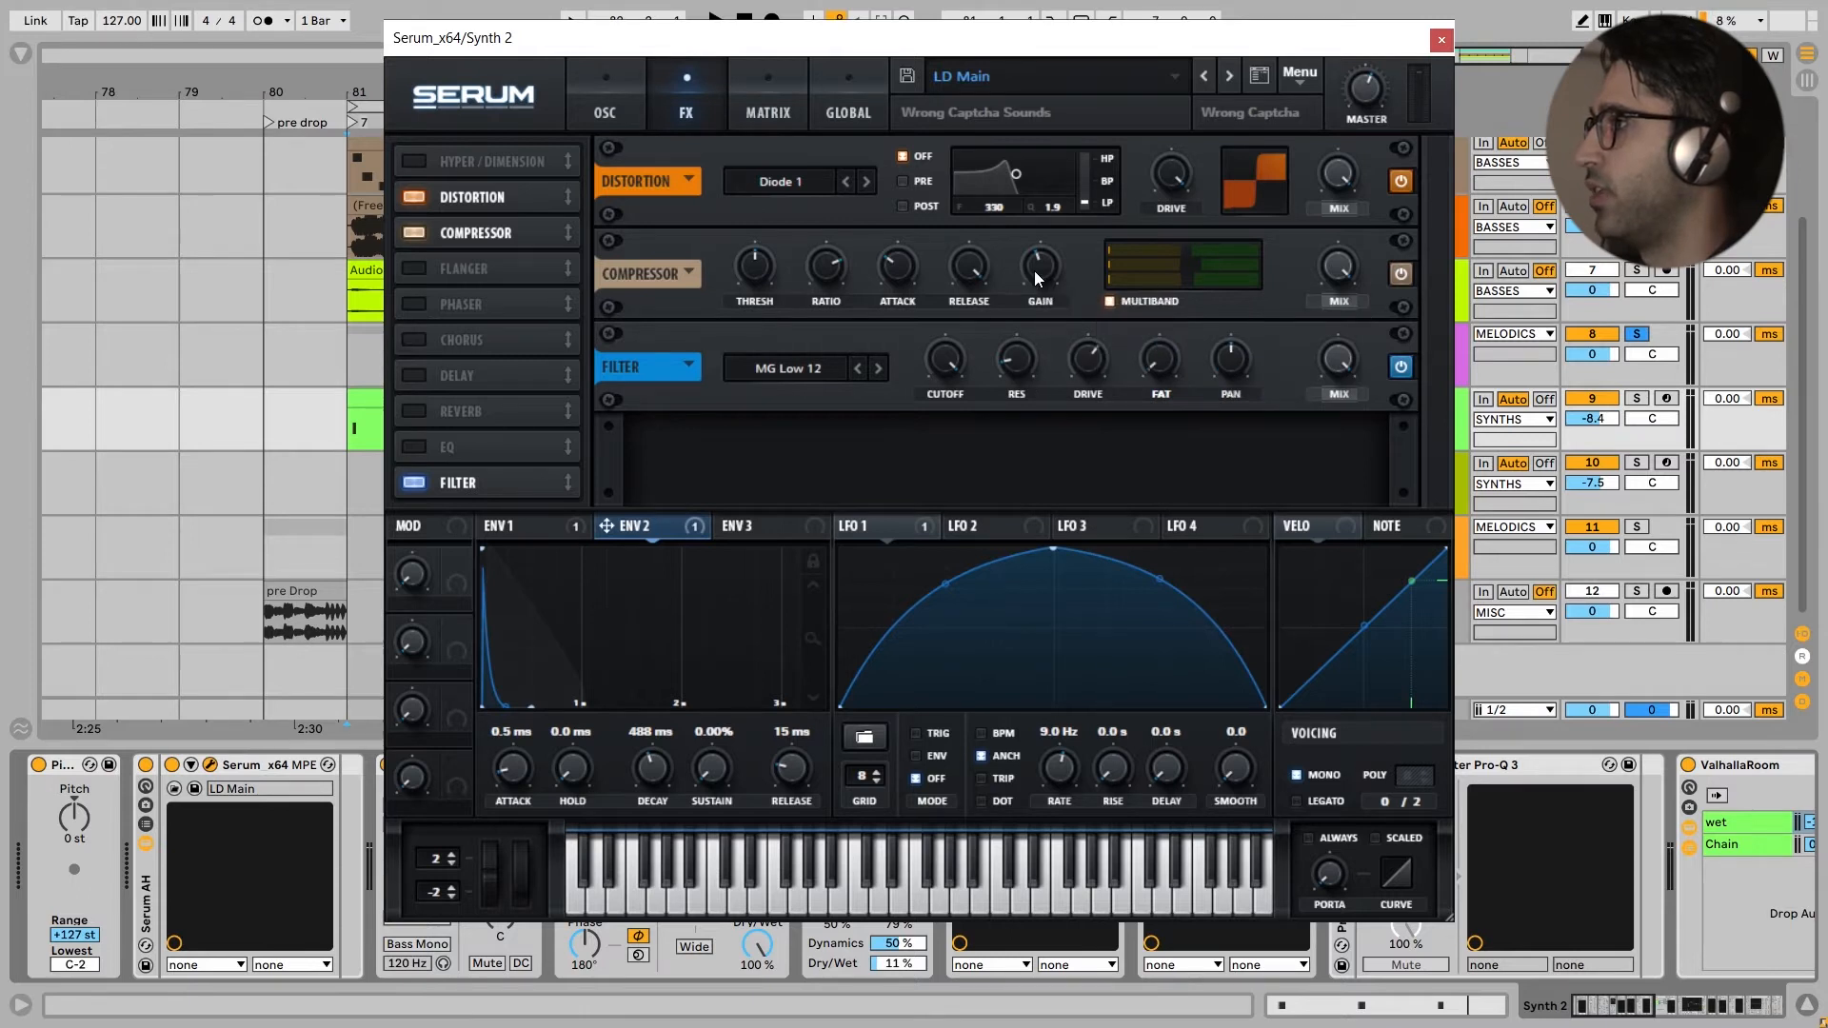
Step: Compare playback with Serum's distortion and multiband compressor bypassed and re-enabled, and audition the sound with the MG Low 12 effects filter bypassed
{"action": "left_click", "coordinate": [1403, 278]}
{"action": "left_click", "coordinate": [1398, 183]}
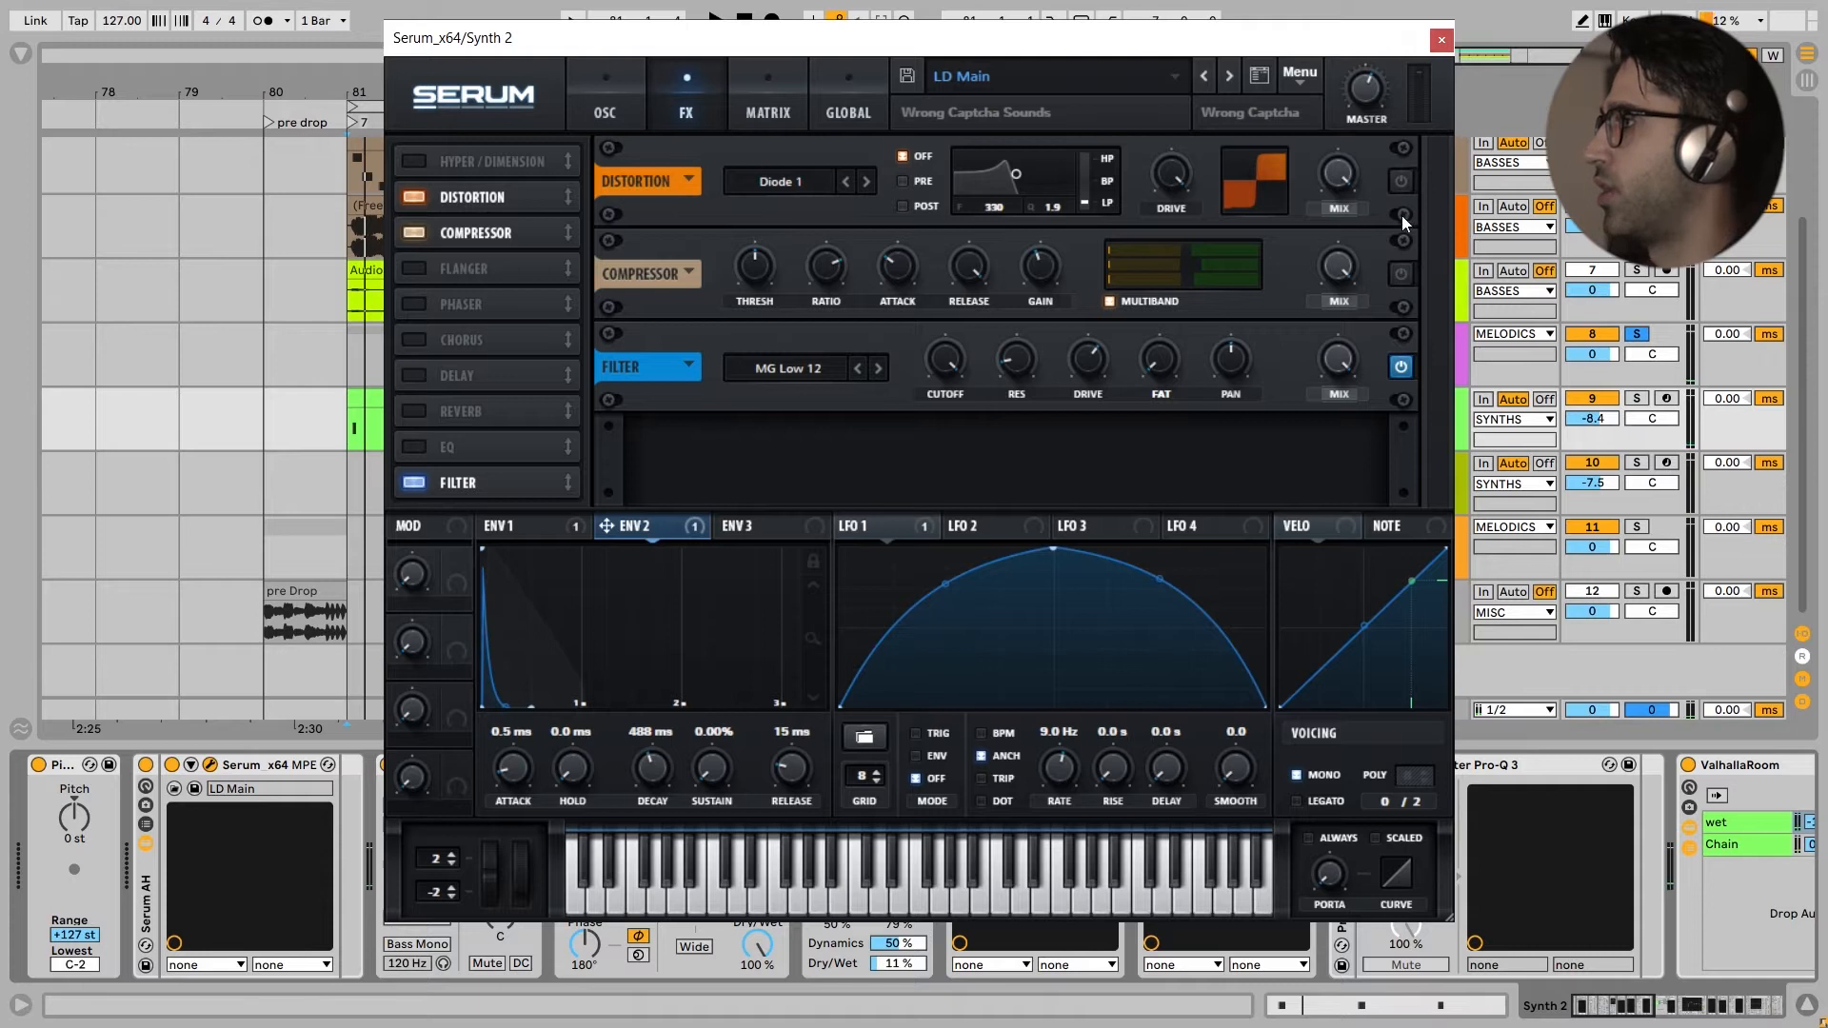
{"action": "left_click", "coordinate": [1400, 181]}
{"action": "left_click", "coordinate": [1400, 273]}
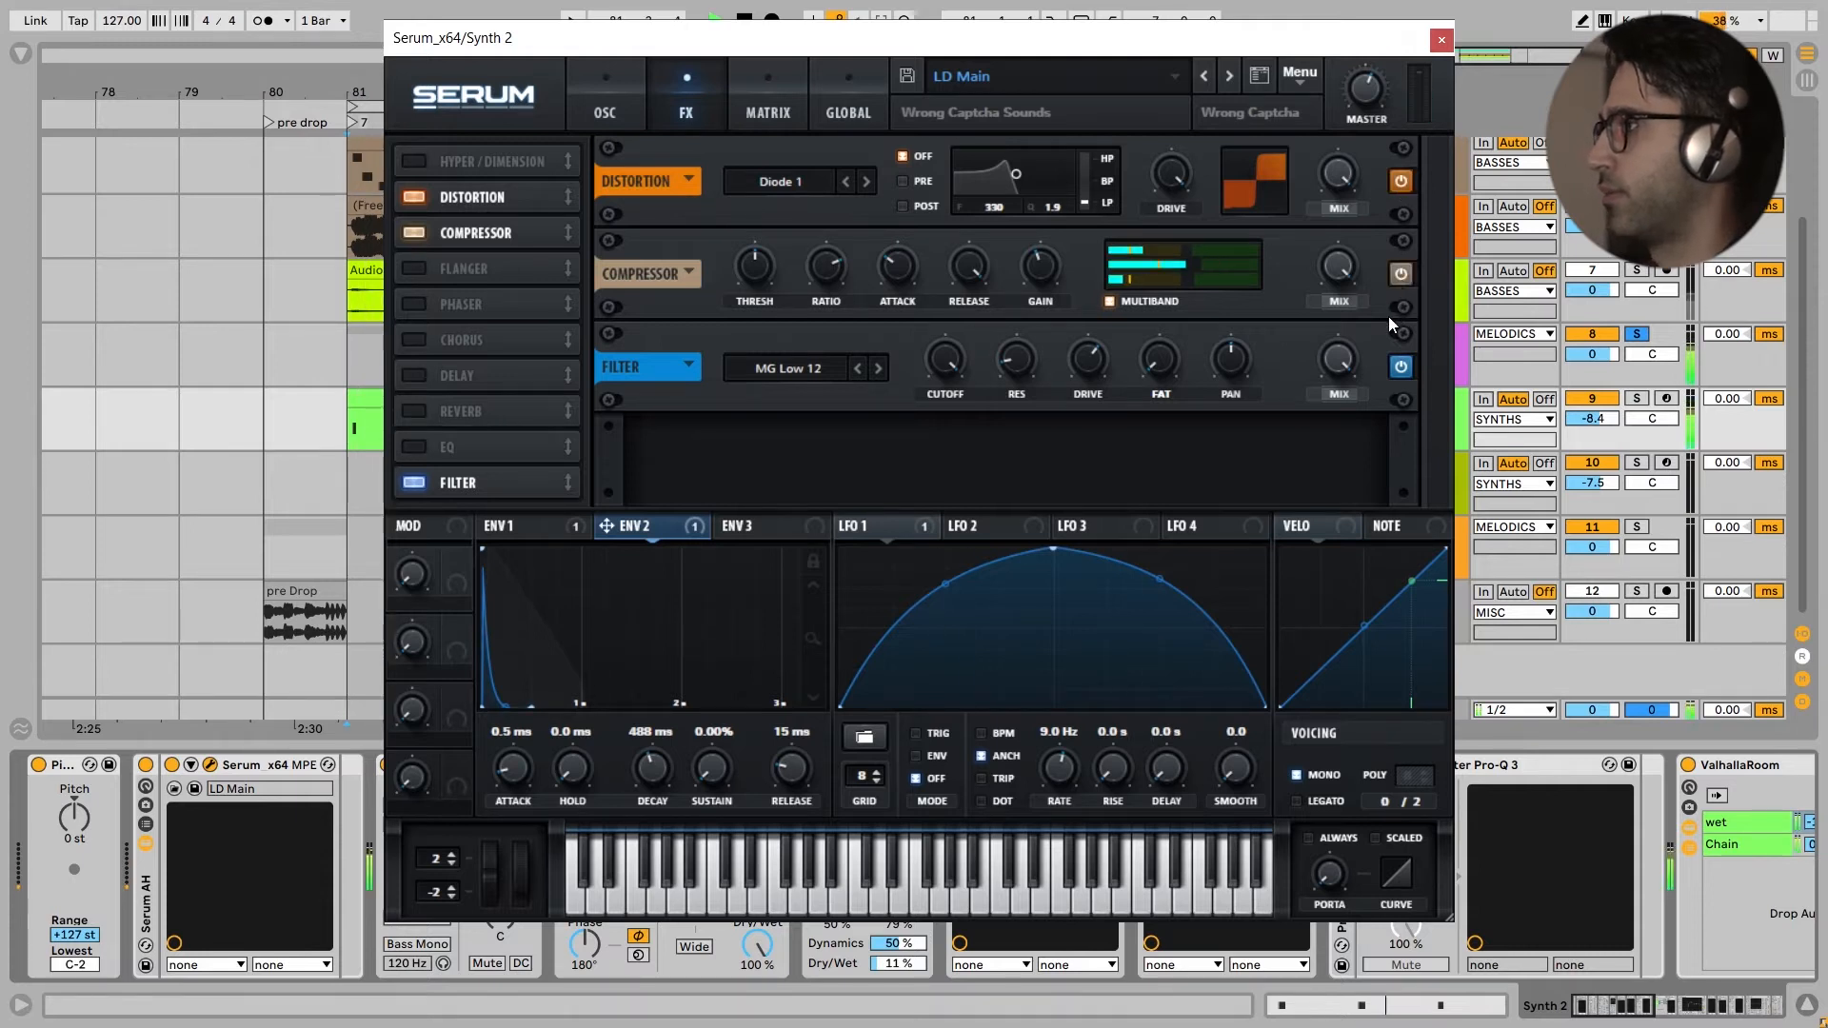
{"action": "key", "text": "space"}
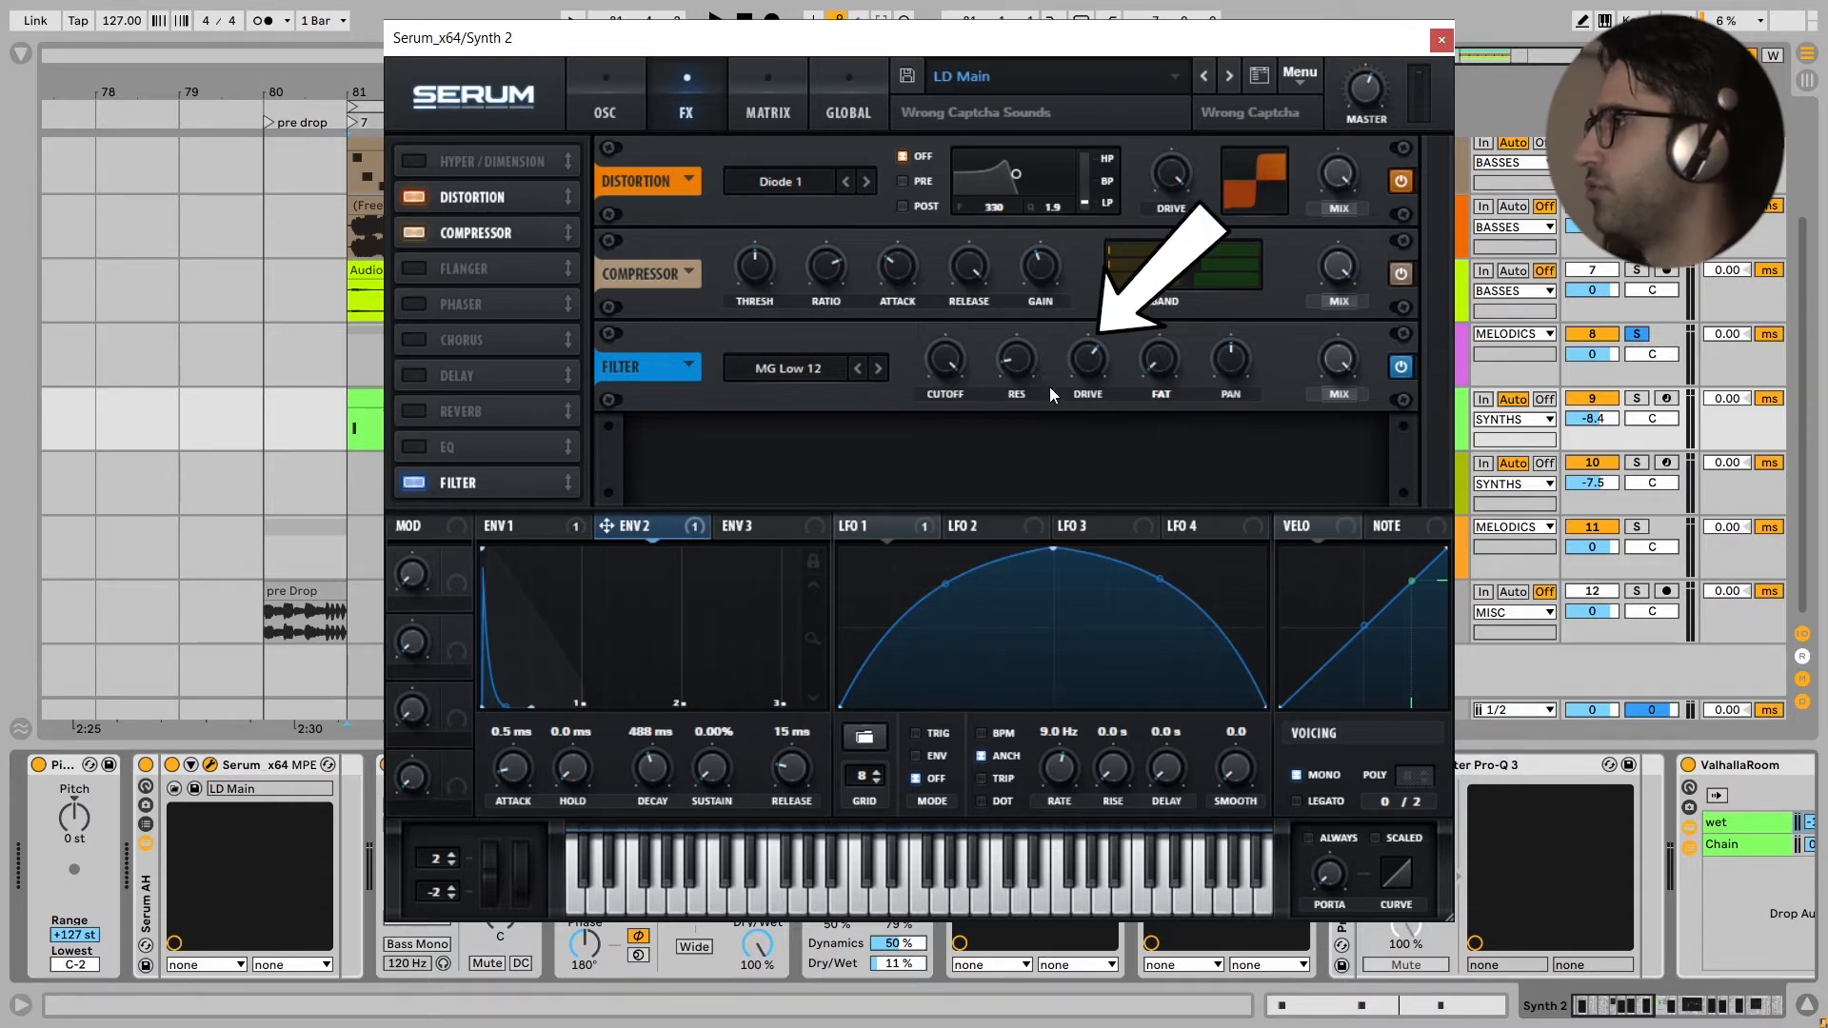
{"action": "key", "text": "space"}
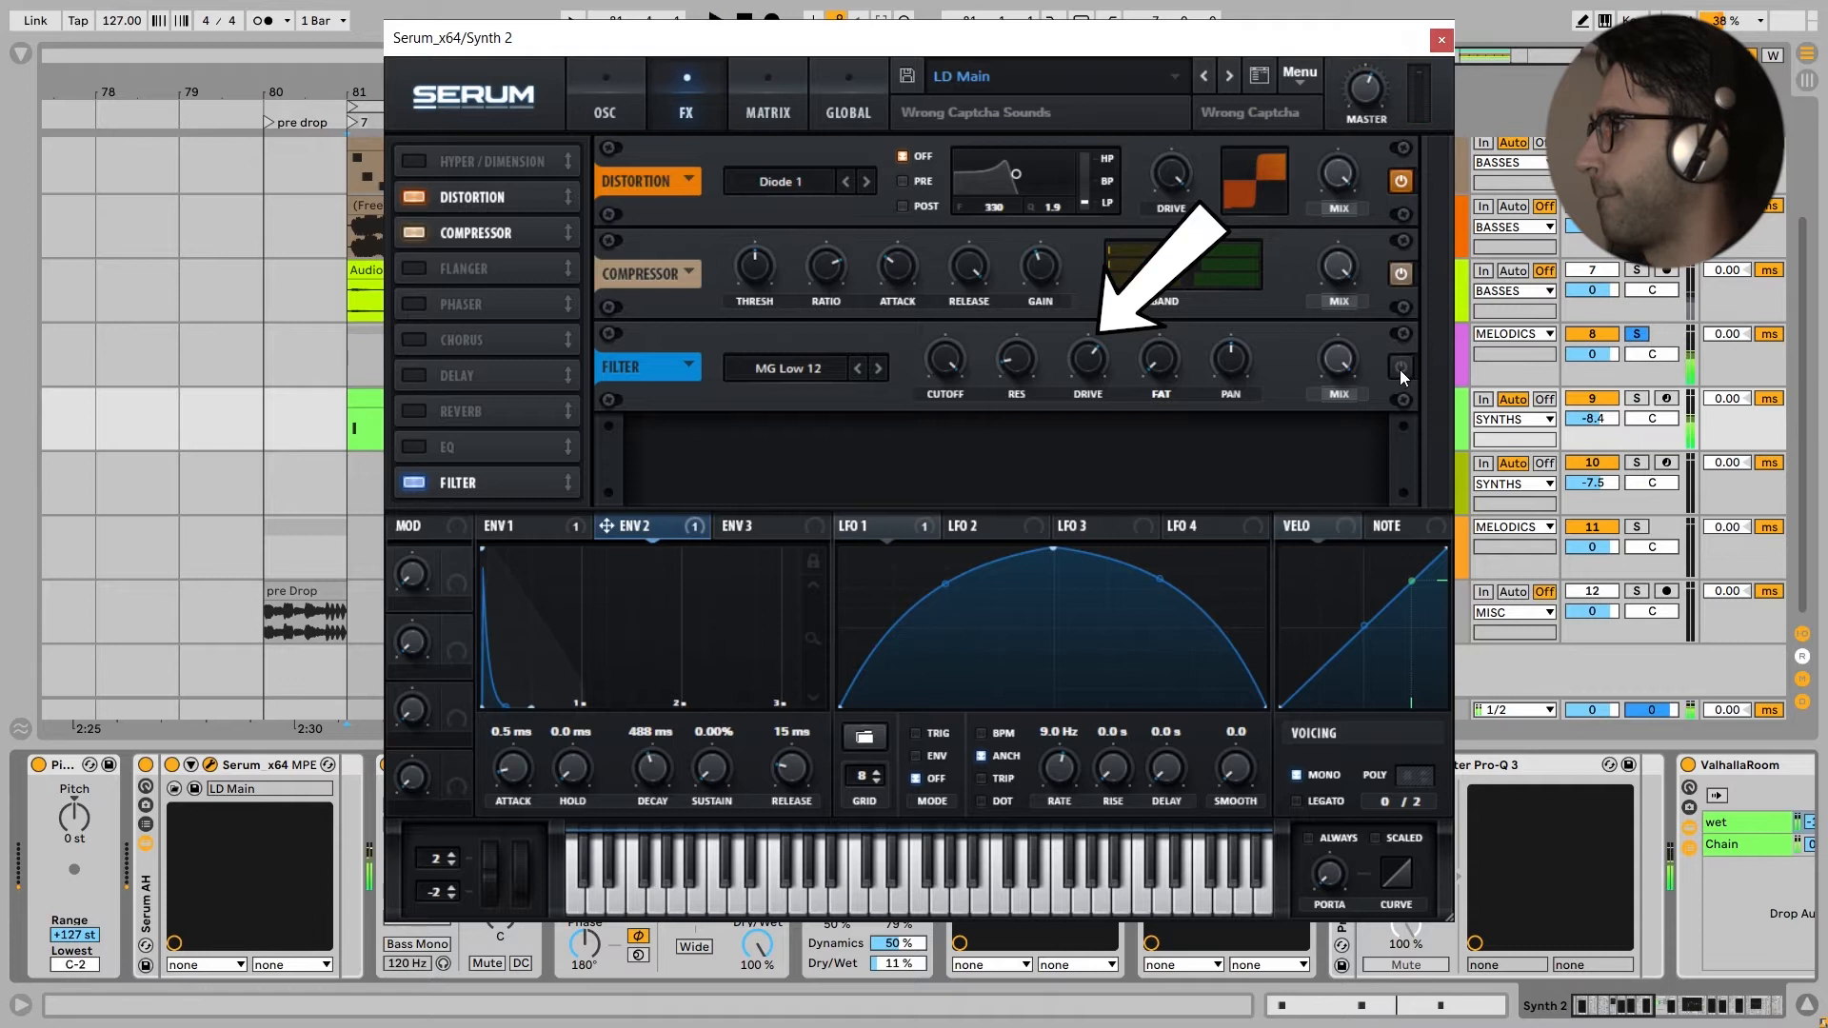
{"action": "key", "text": "space"}
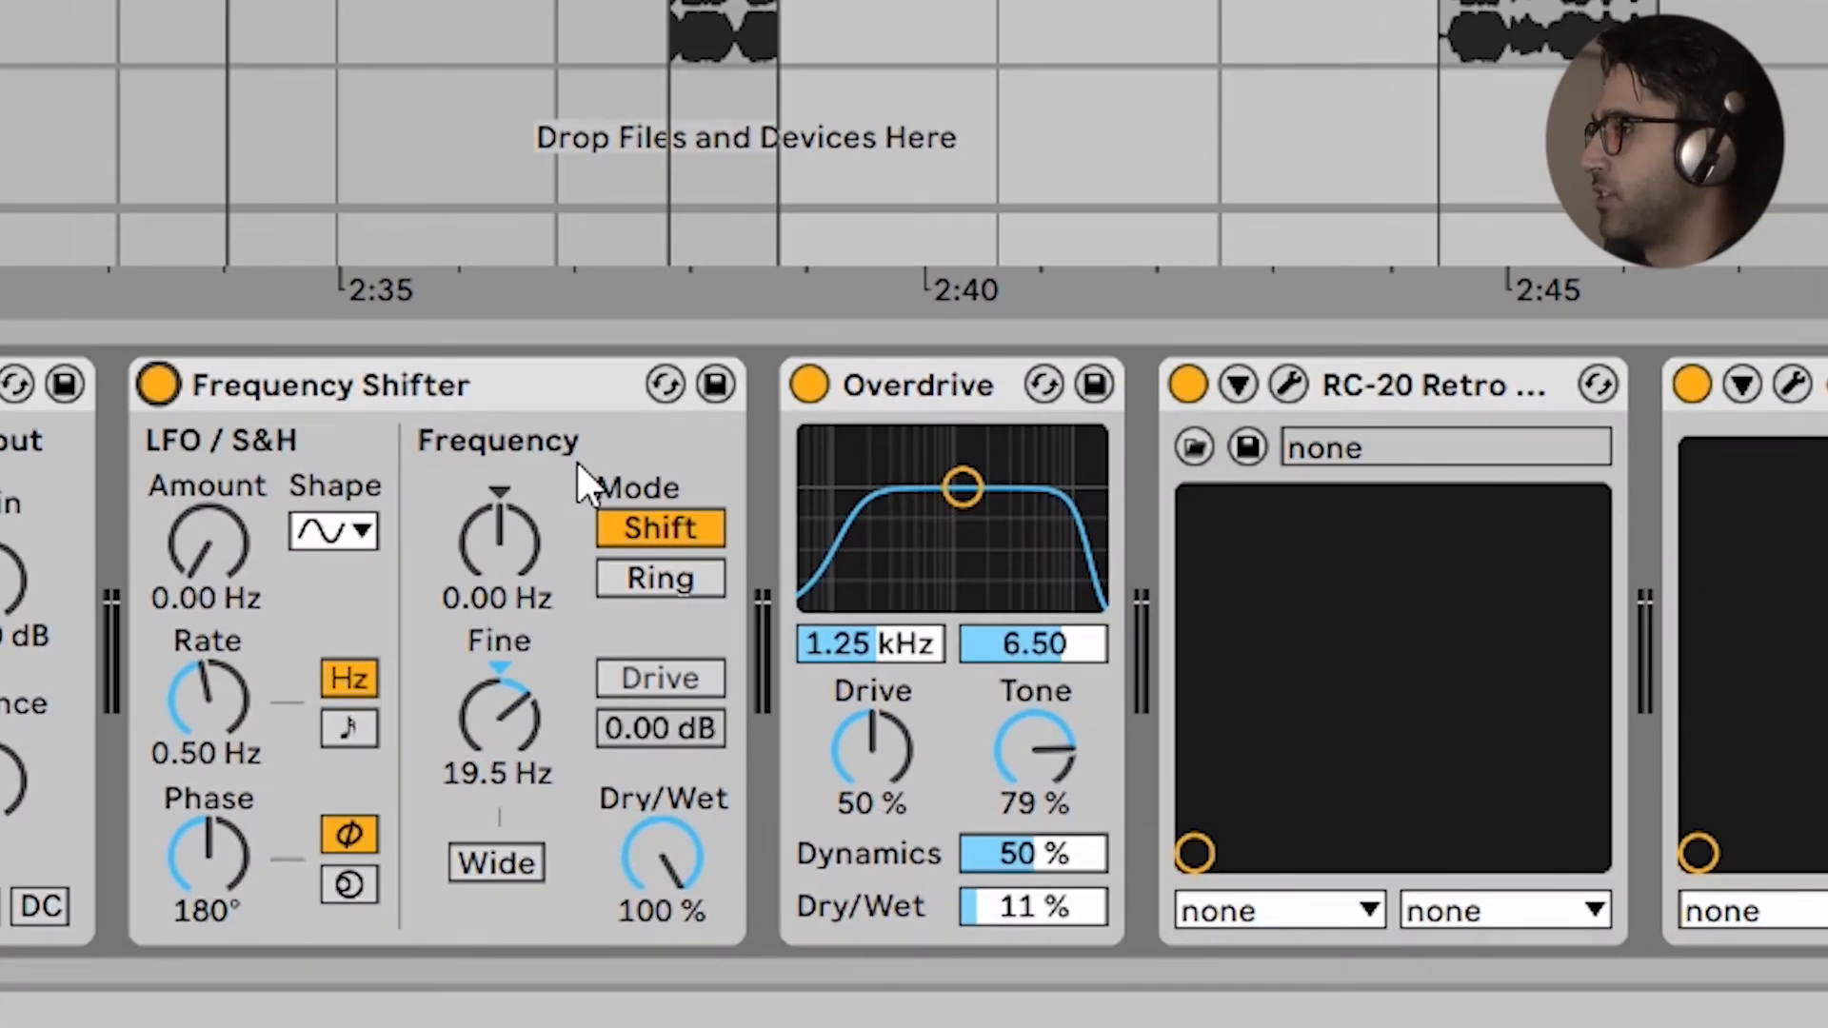
Step: Compare the synth's playback with the Frequency Shifter repeatedly bypassed and re-enabled, leaving the device on and selected
{"action": "scroll", "coordinate": [377, 725], "scroll_direction": "right", "scroll_amount": 2}
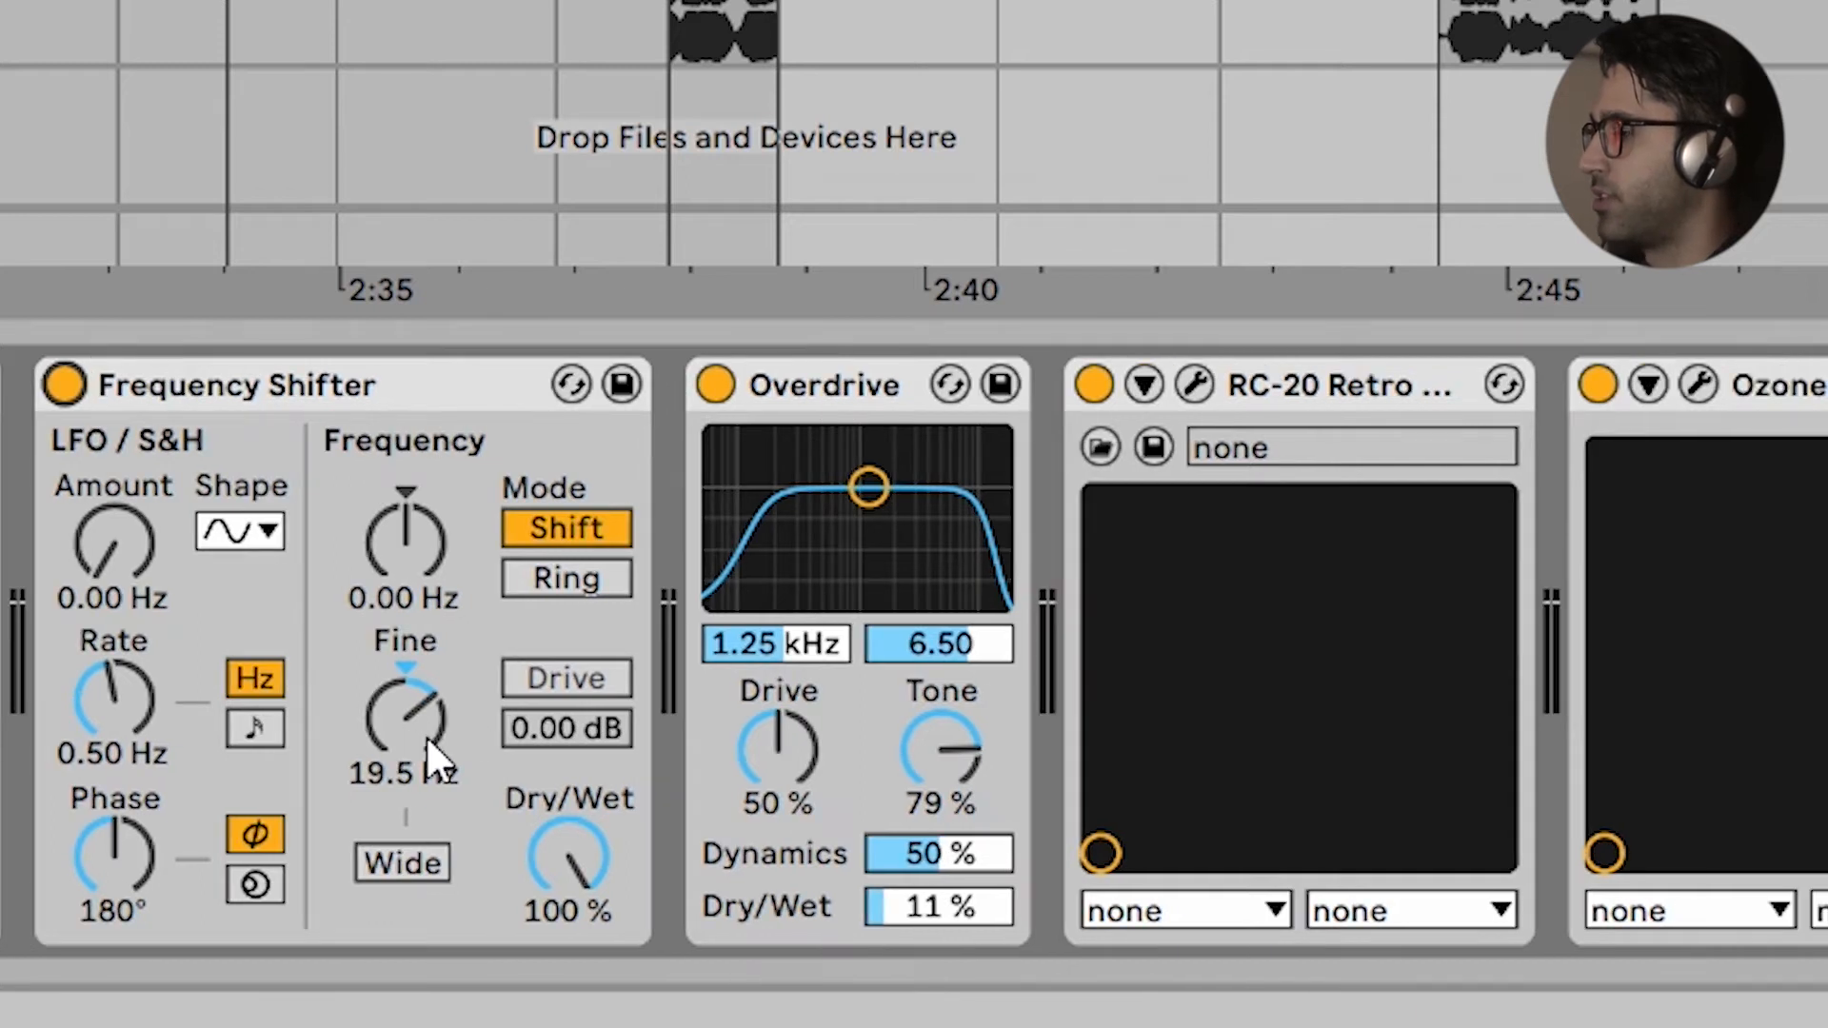
{"action": "left_click", "coordinate": [64, 385]}
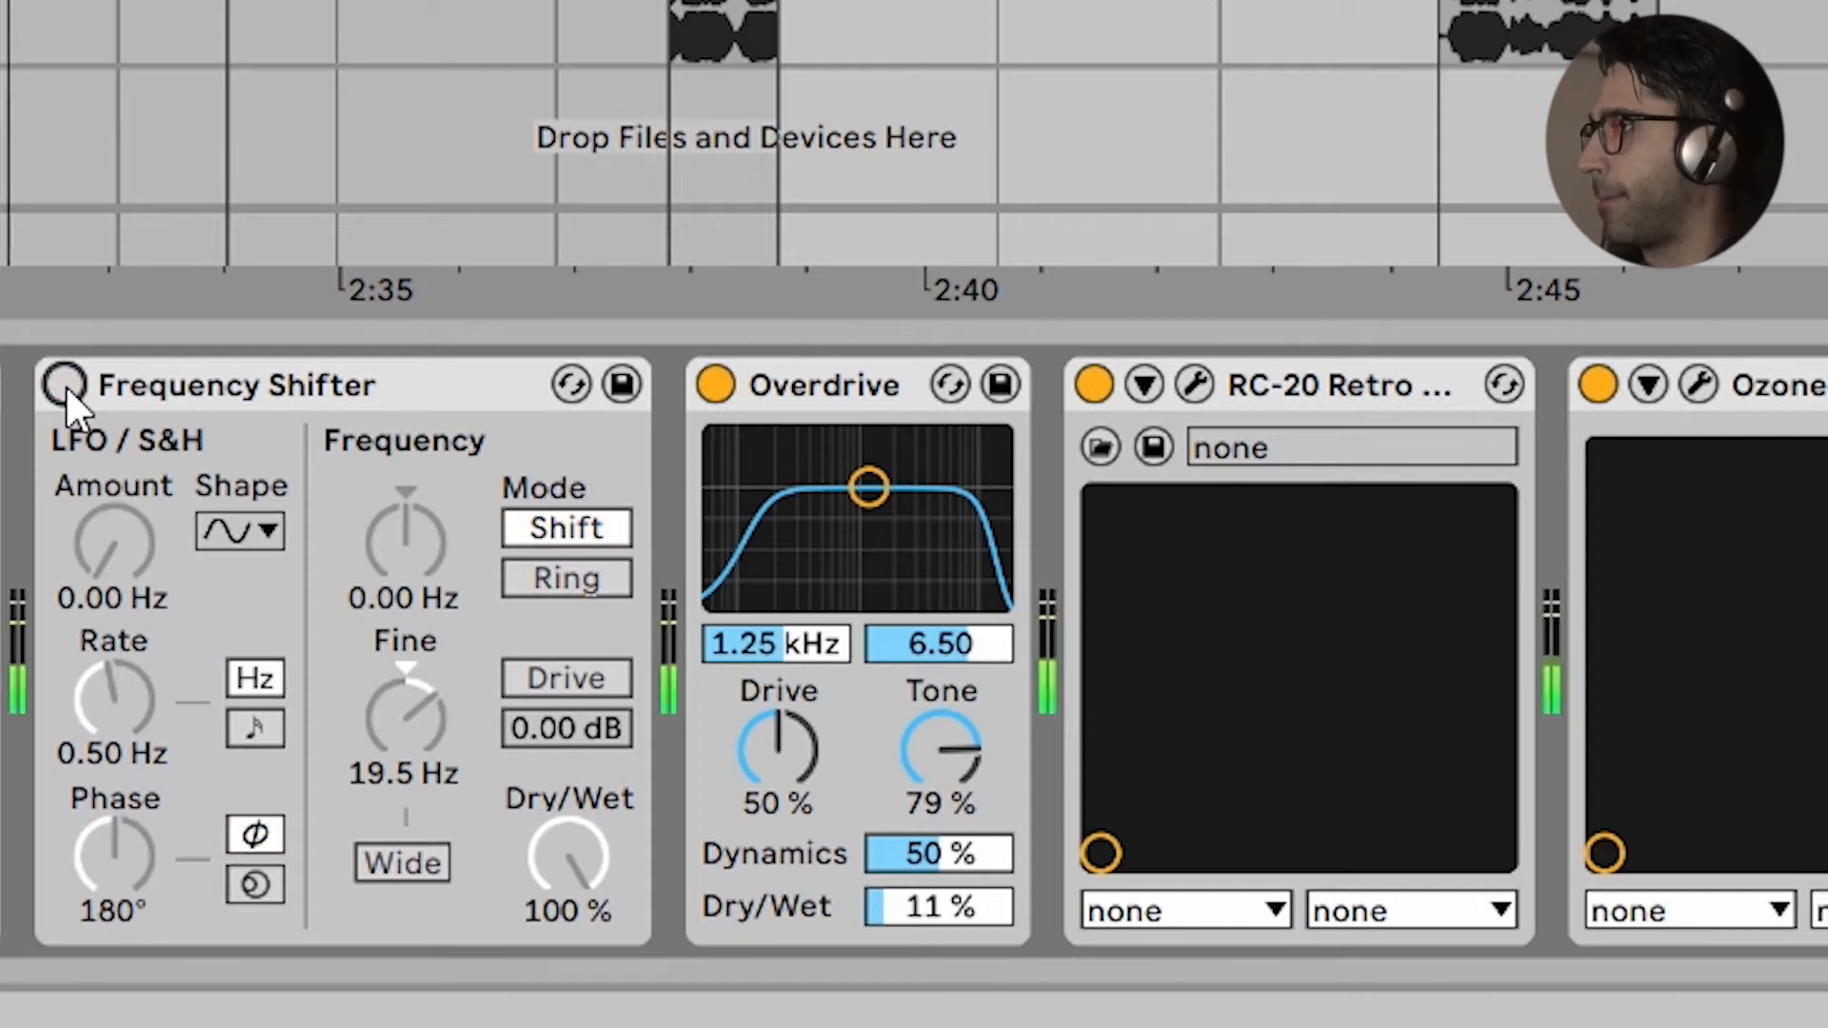
{"action": "left_click", "coordinate": [65, 384]}
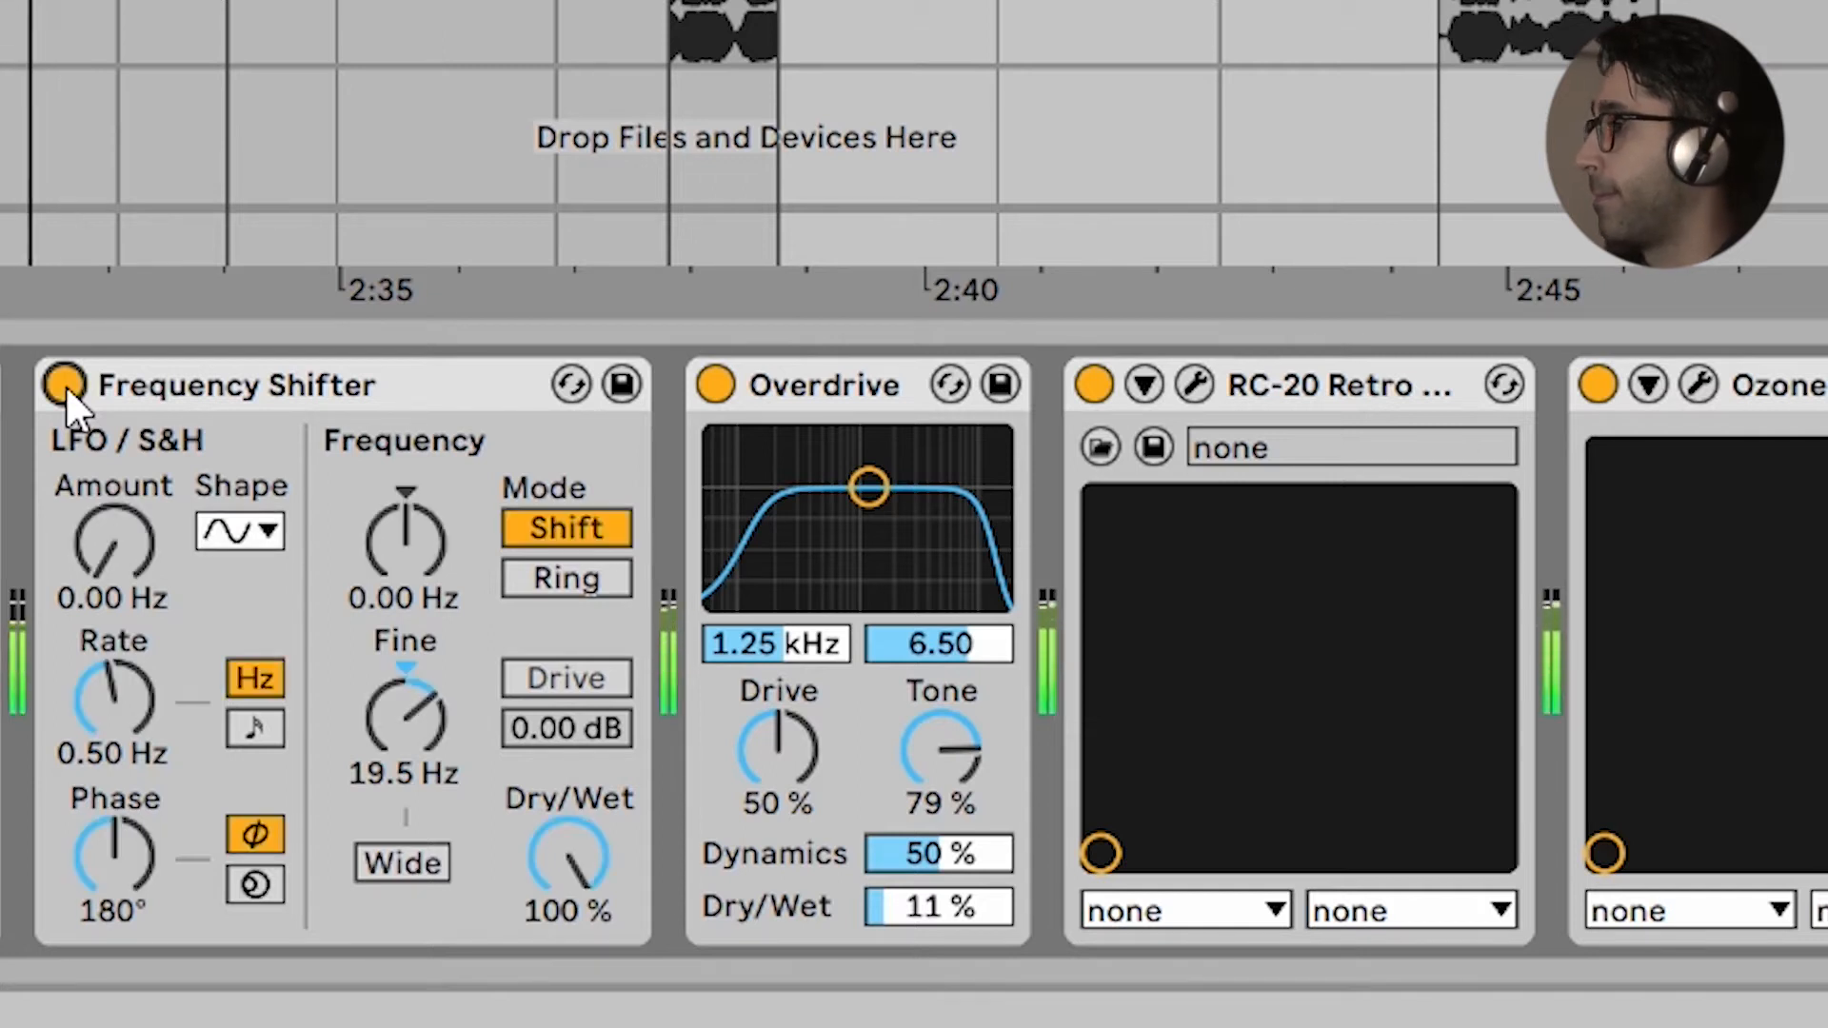
{"action": "left_click", "coordinate": [65, 385]}
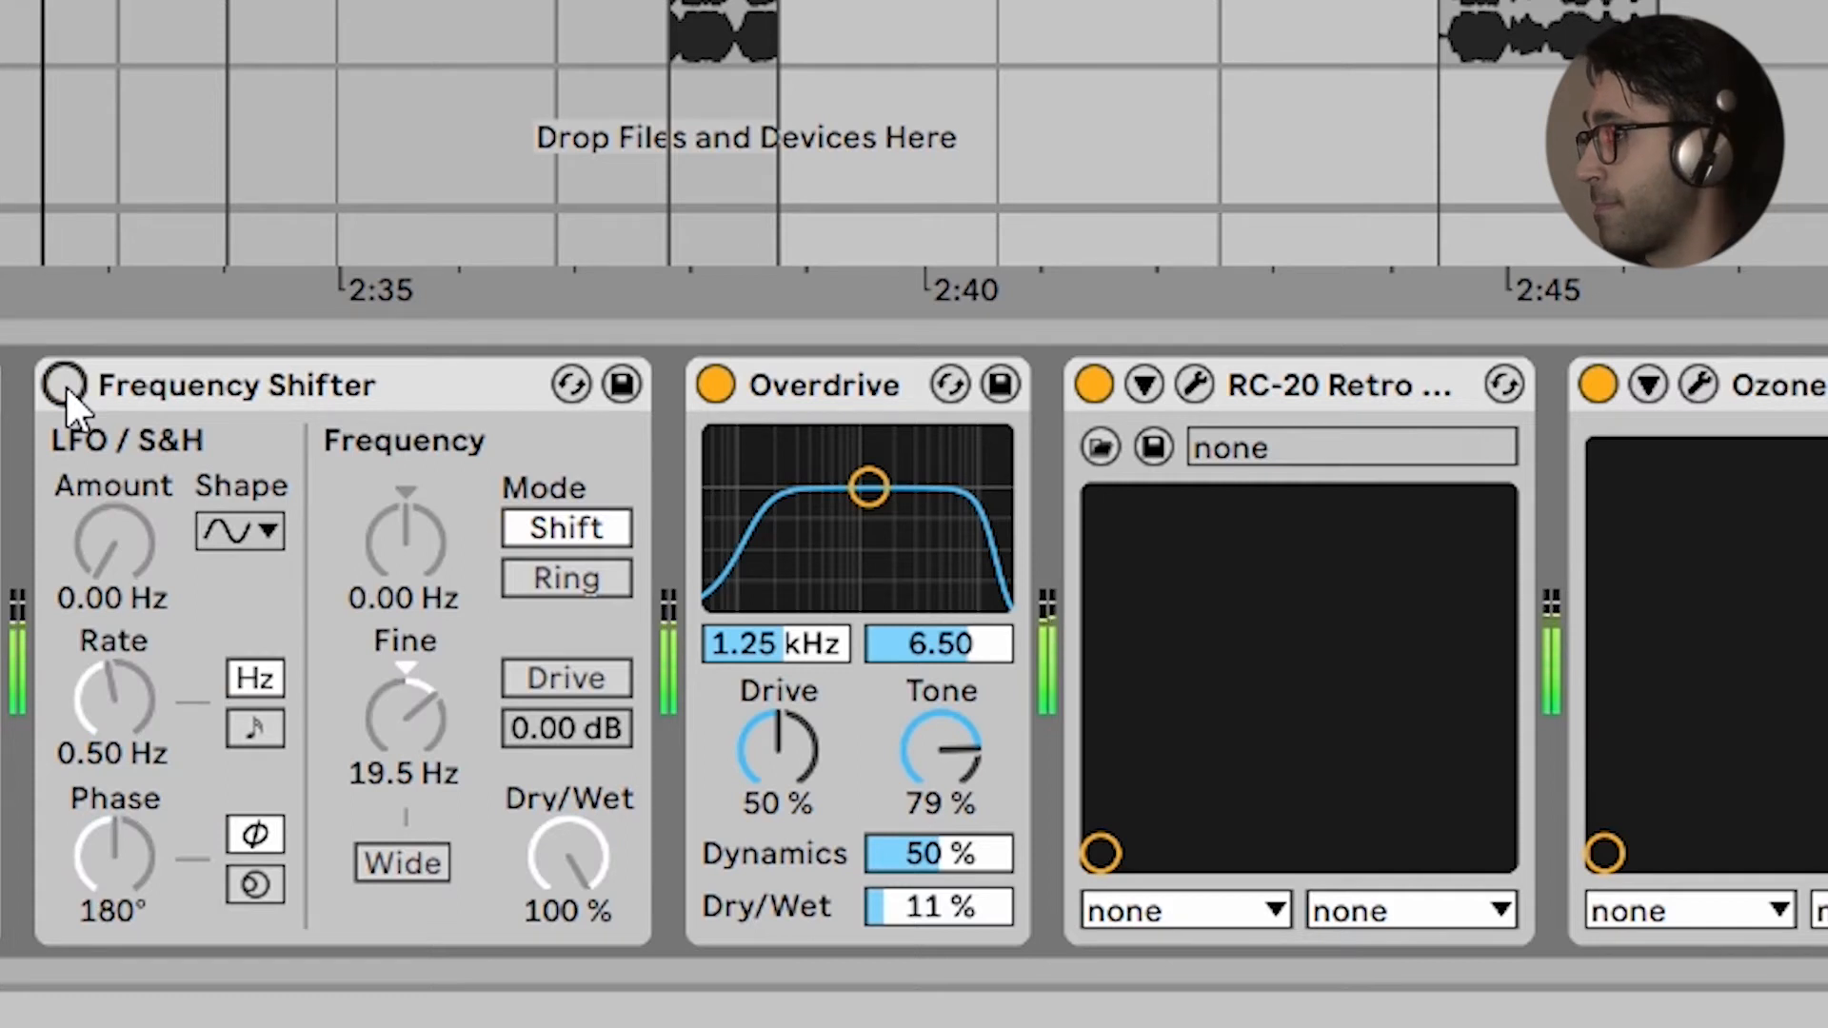
{"action": "left_click", "coordinate": [64, 385]}
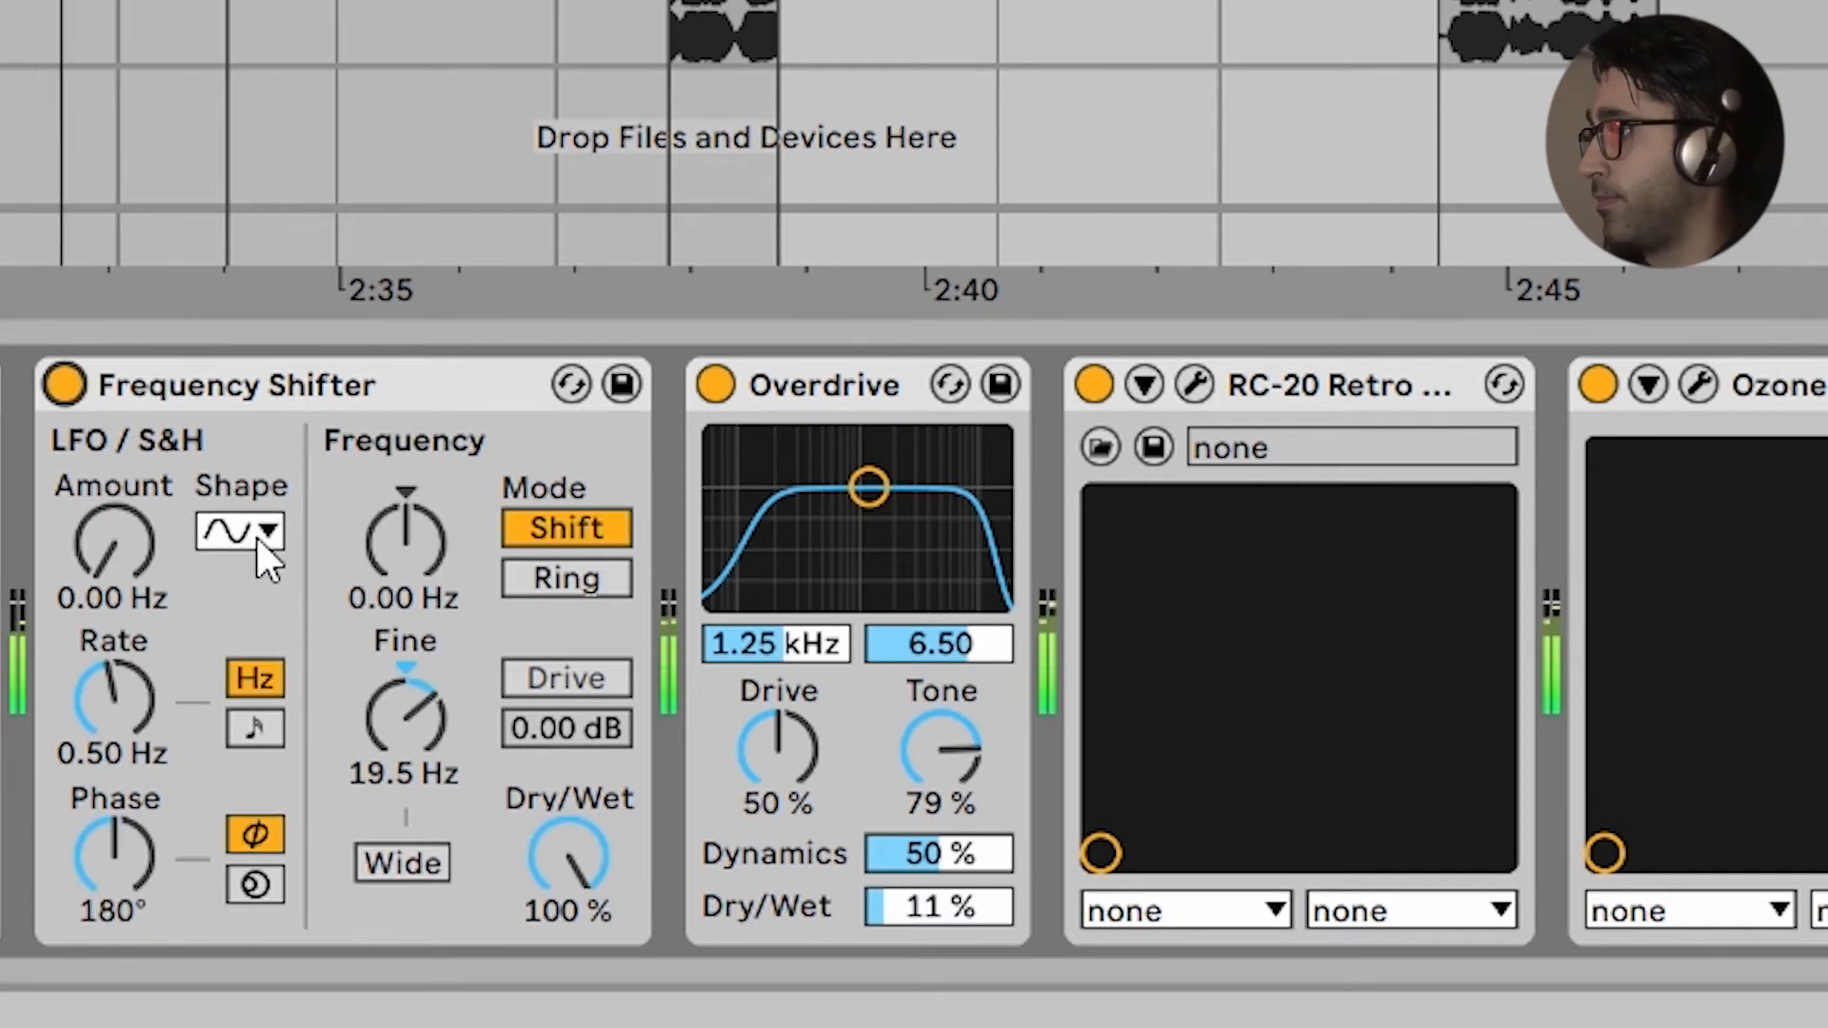
{"action": "left_click", "coordinate": [297, 520]}
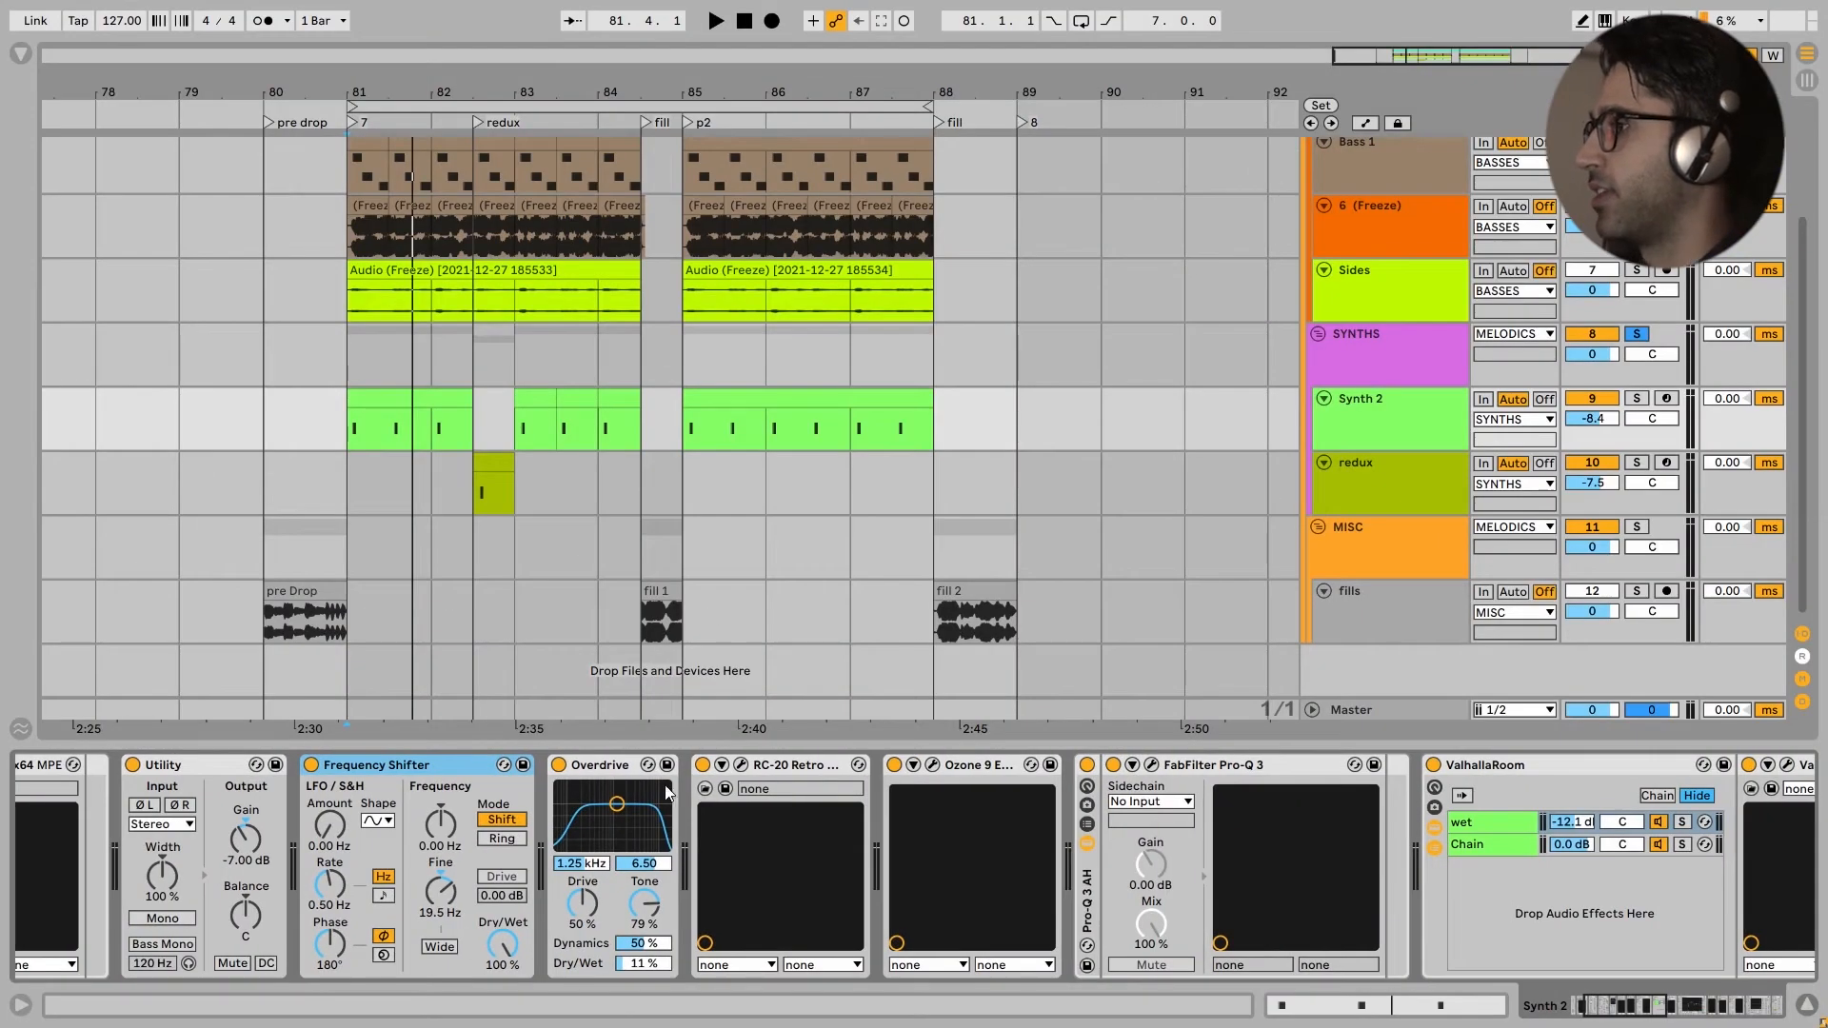
Step: Compare the synth's playback with the Overdrive device bypassed and re-enabled
{"action": "left_click", "coordinate": [605, 771]}
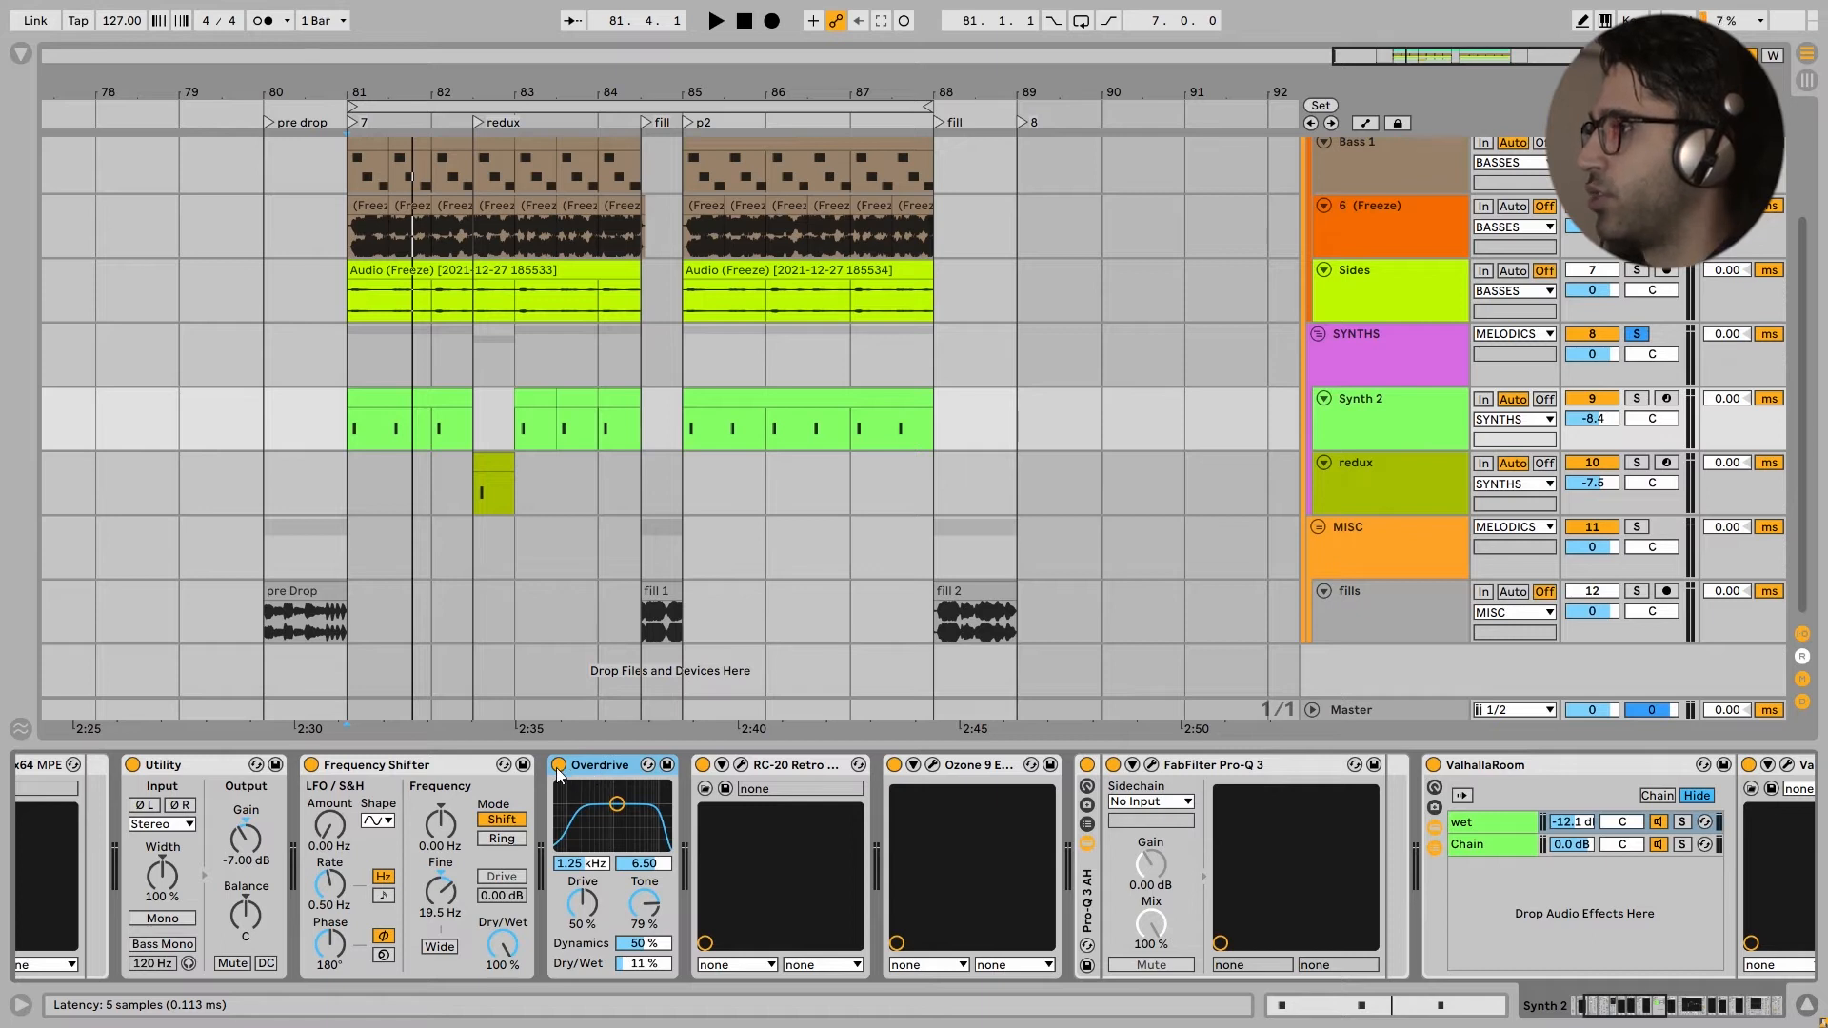
{"action": "left_click", "coordinate": [558, 768]}
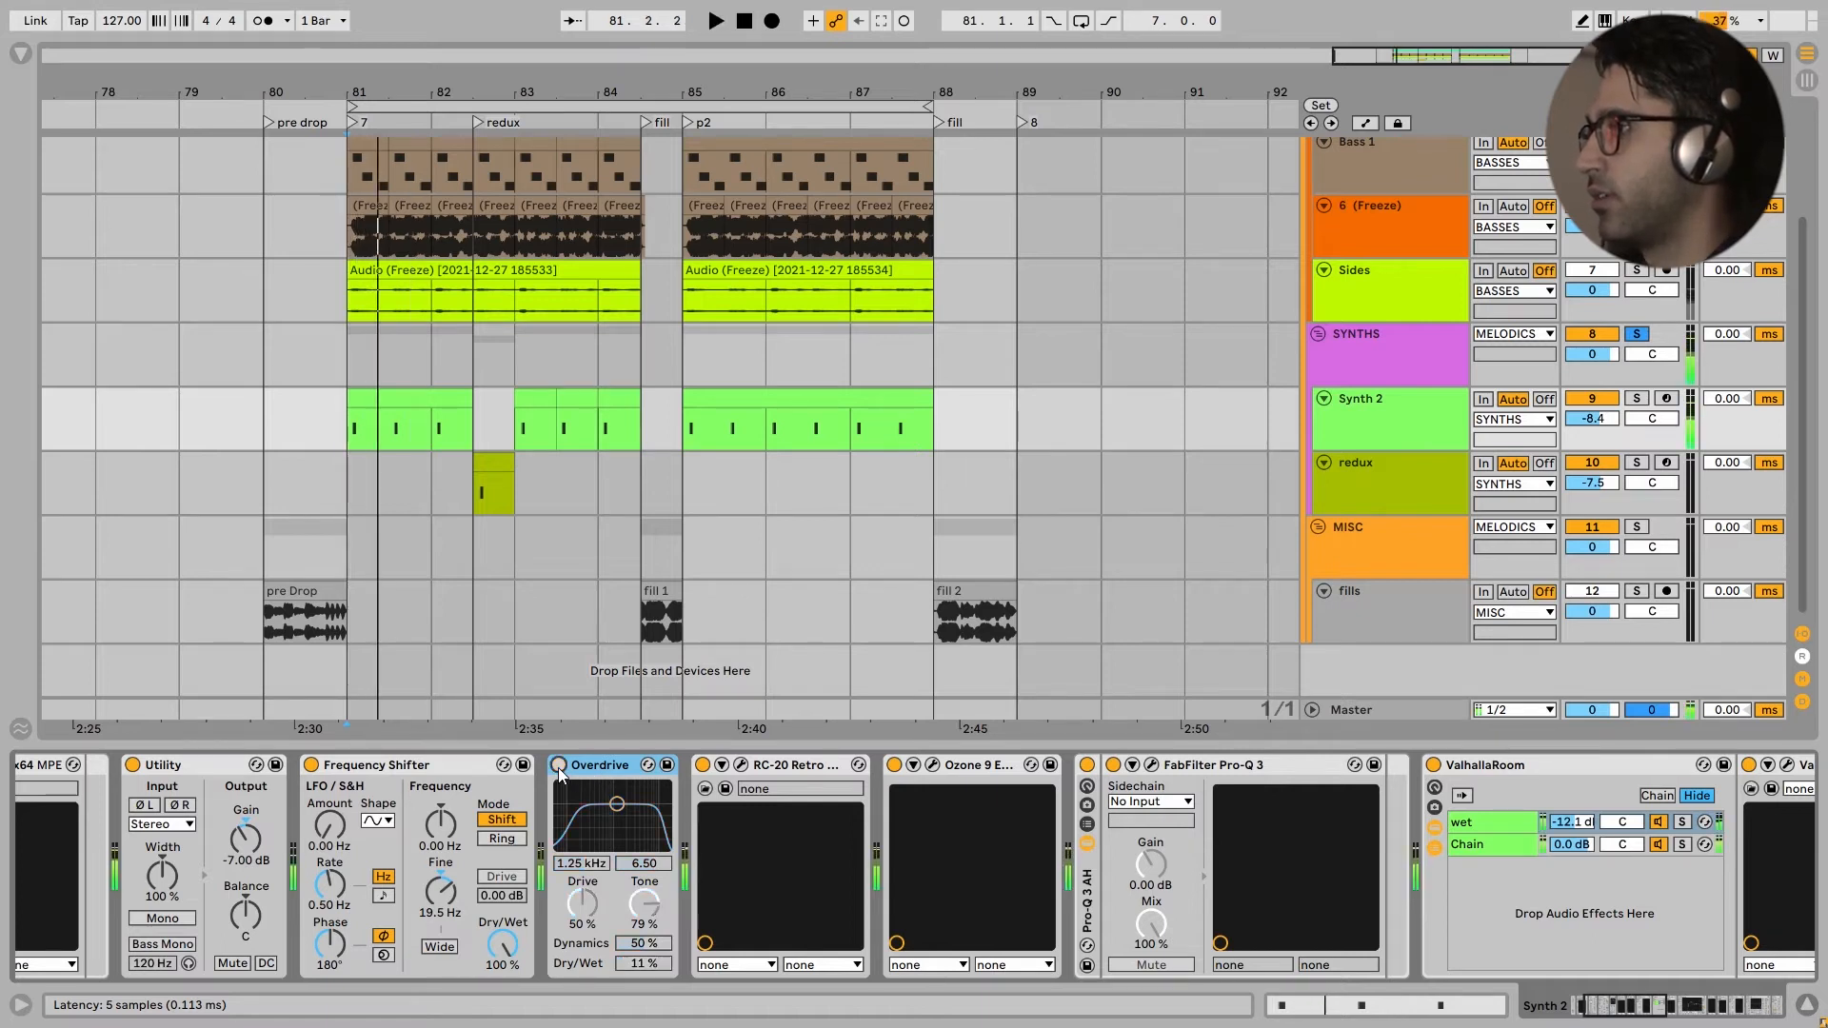
{"action": "left_click", "coordinate": [558, 767]}
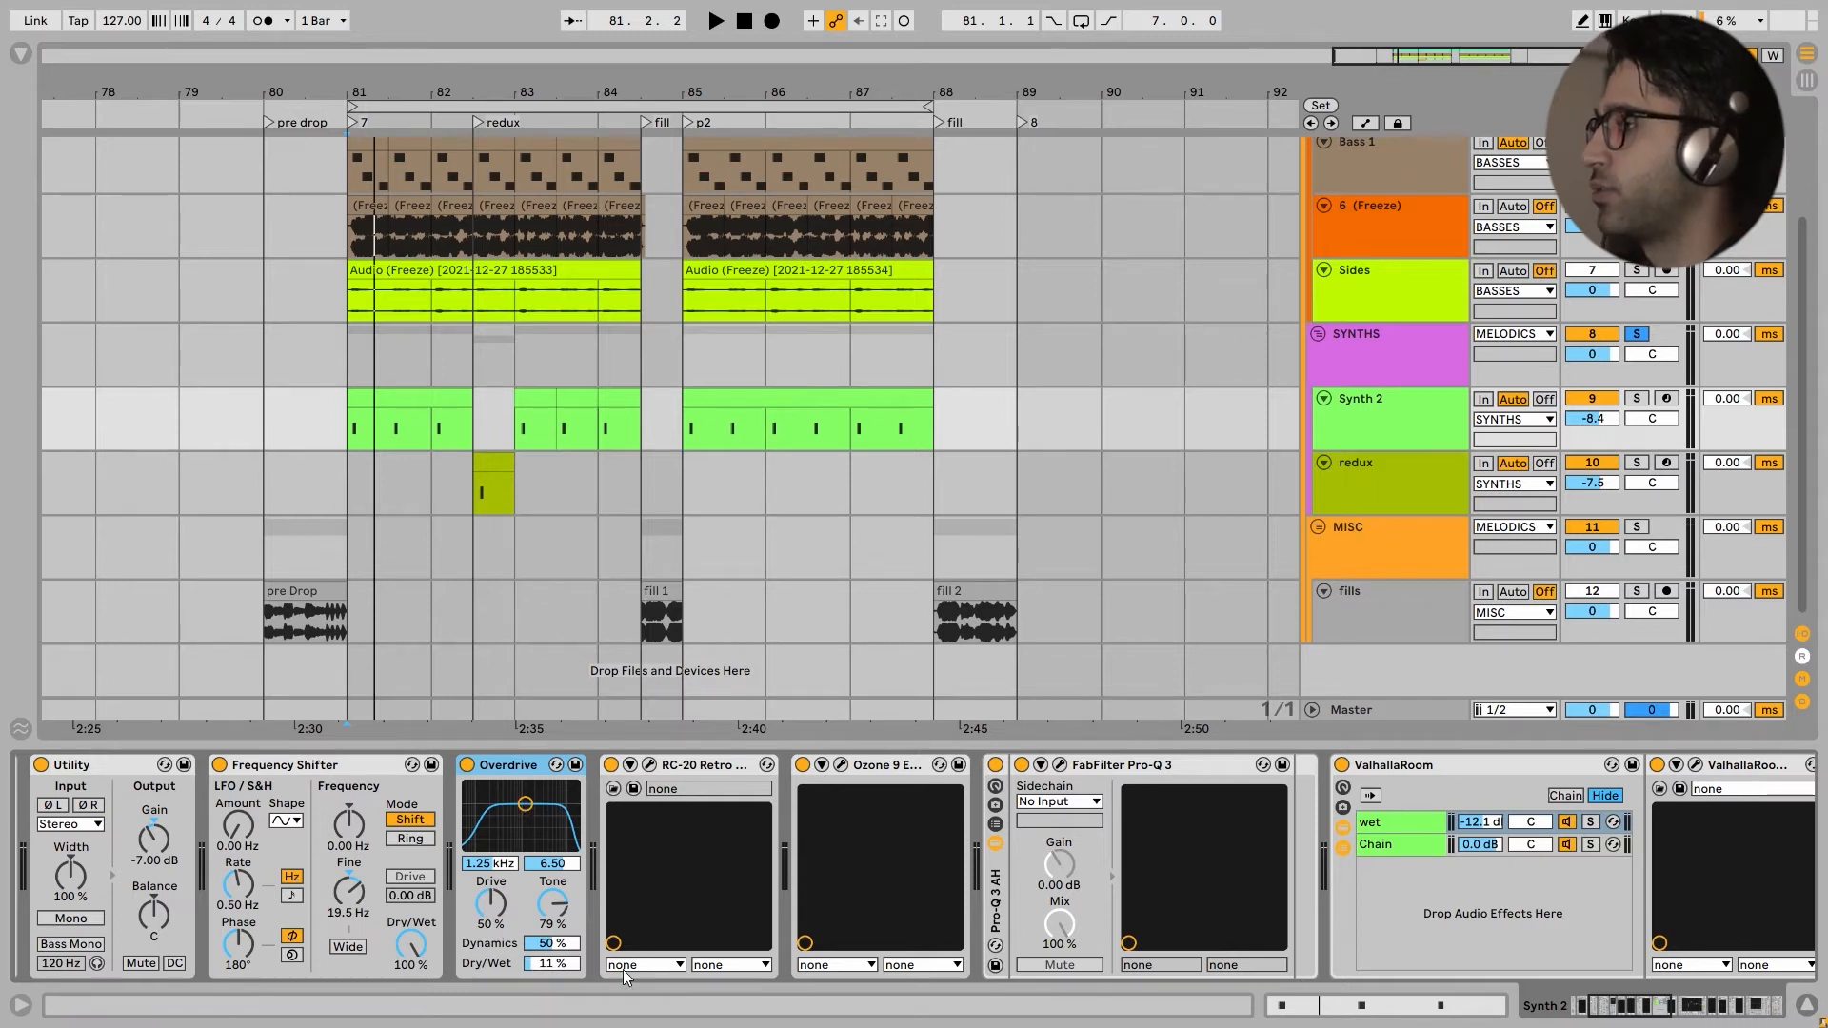
Step: Examine the band settings of the Ozone 9 Exciter on Synth 2, leaving its plug-in window closed
{"action": "scroll", "coordinate": [519, 914], "scroll_direction": "right", "scroll_amount": 3}
{"action": "left_click", "coordinate": [496, 764]}
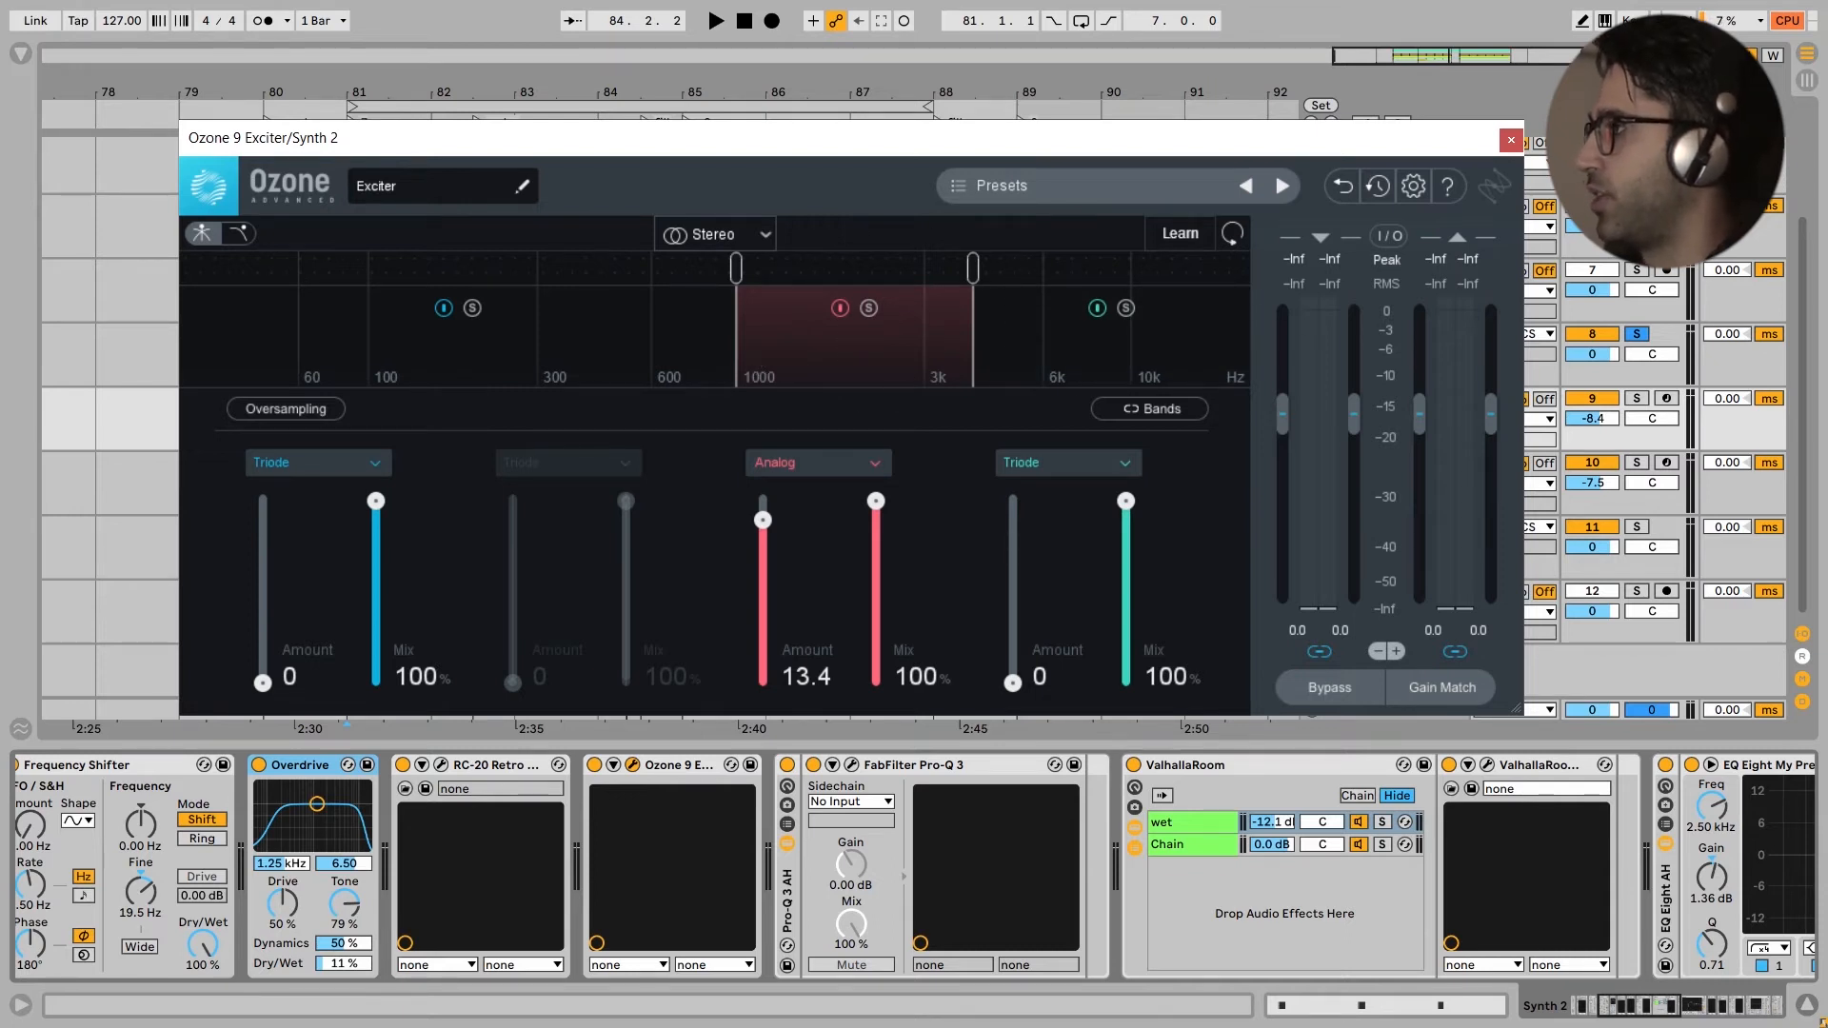
{"action": "left_click", "coordinate": [1514, 141]}
Step: Compare playback with the boost in the Pro-Q 3 before ValhallaRoom bypassed and active, leaving the EQ on and its window closed
{"action": "left_click", "coordinate": [851, 766]}
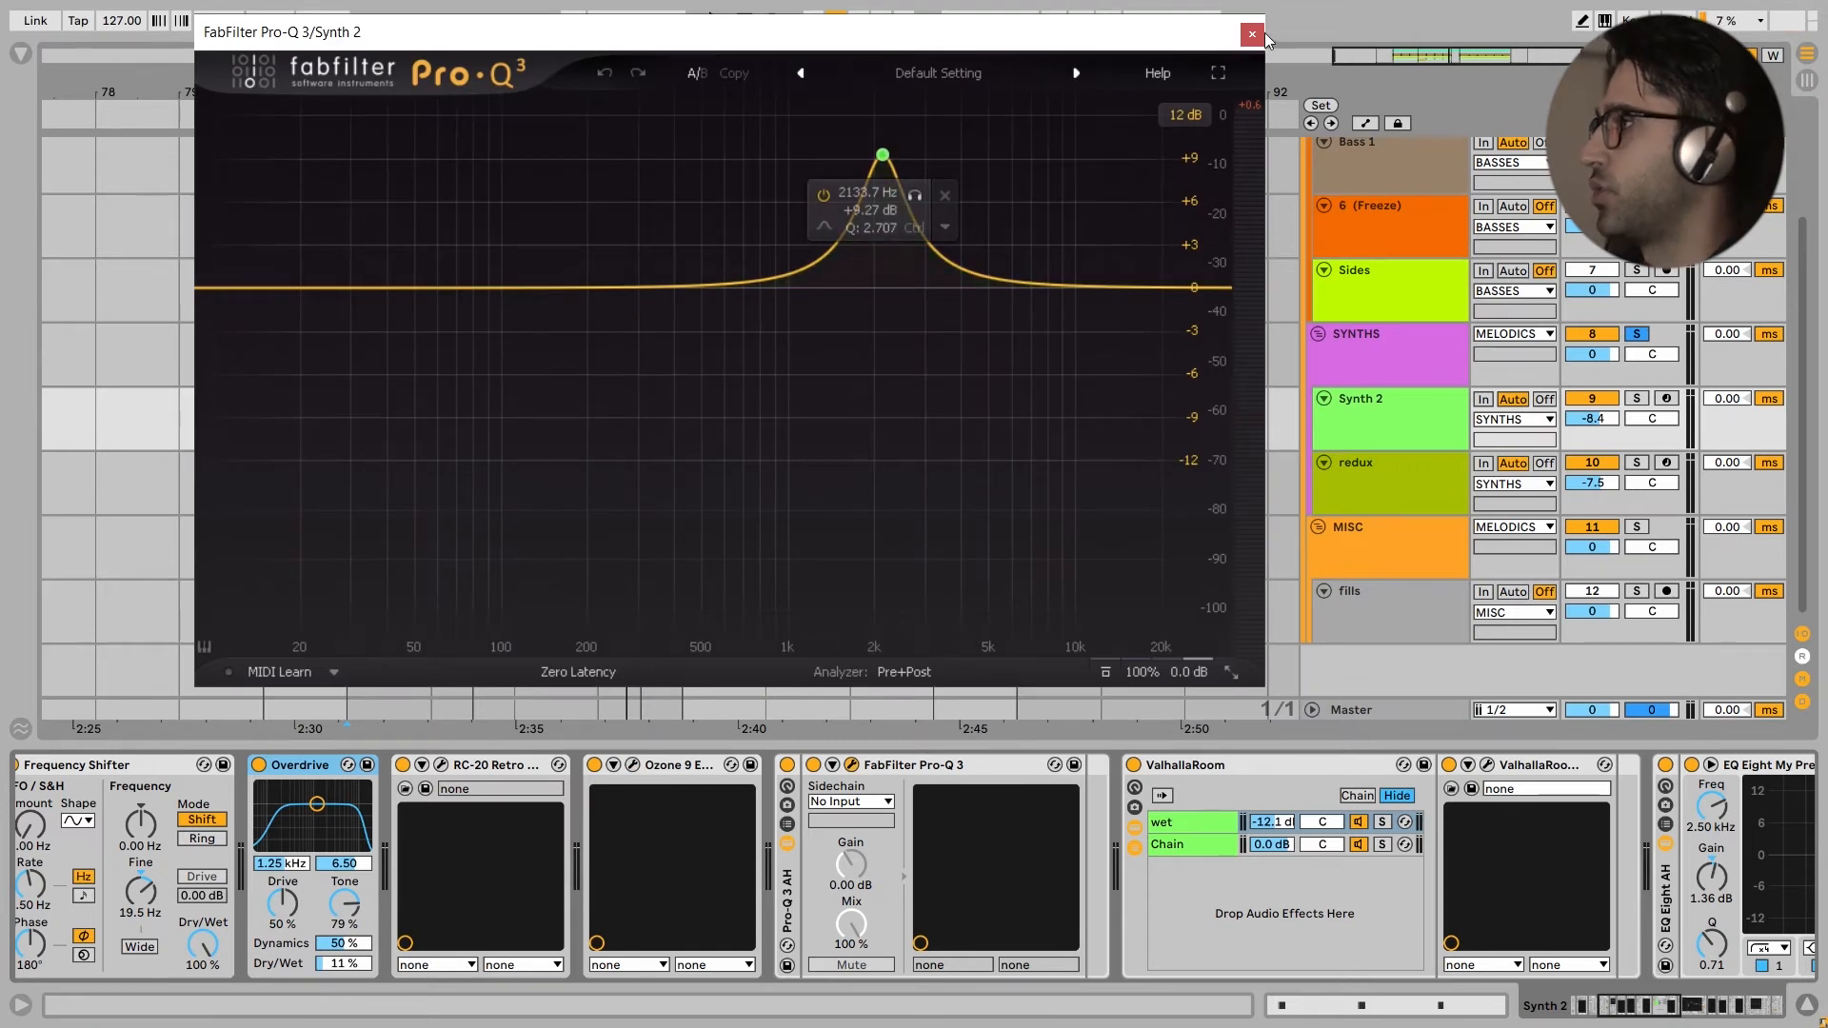
{"action": "left_click", "coordinate": [1111, 672]}
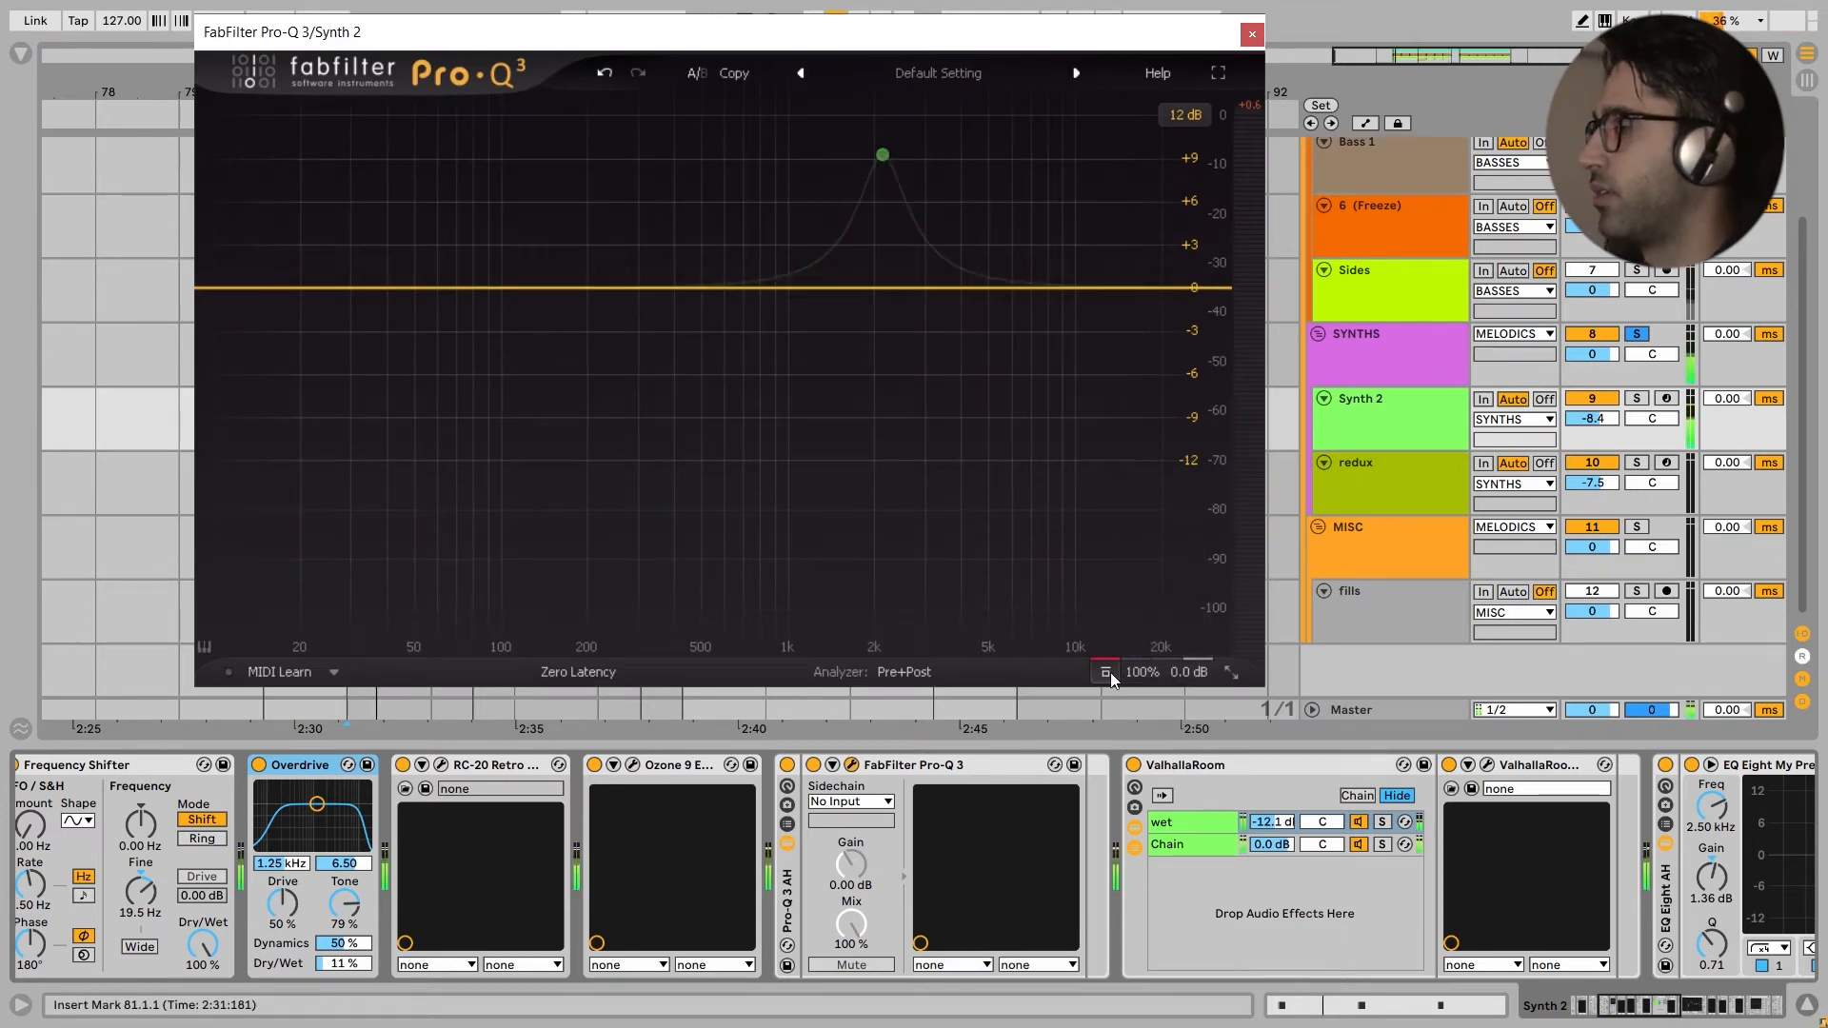
{"action": "left_click", "coordinate": [1110, 672]}
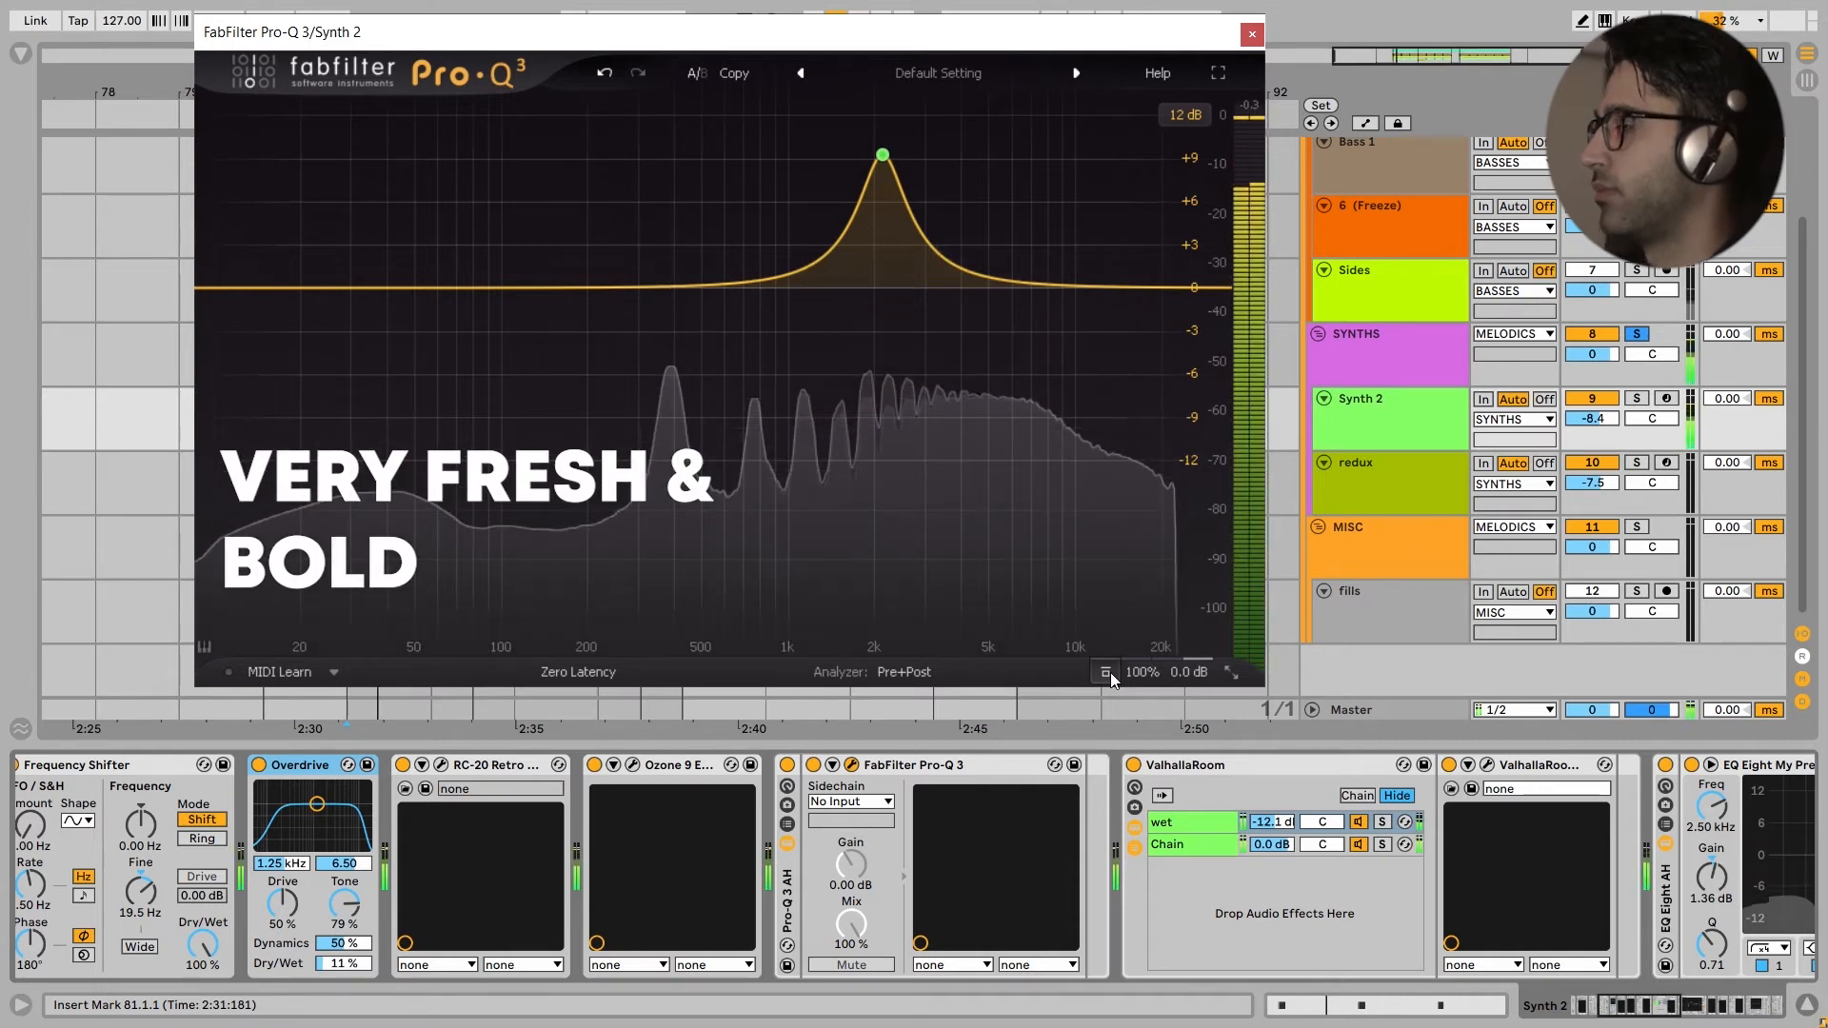
{"action": "left_click", "coordinate": [1106, 673]}
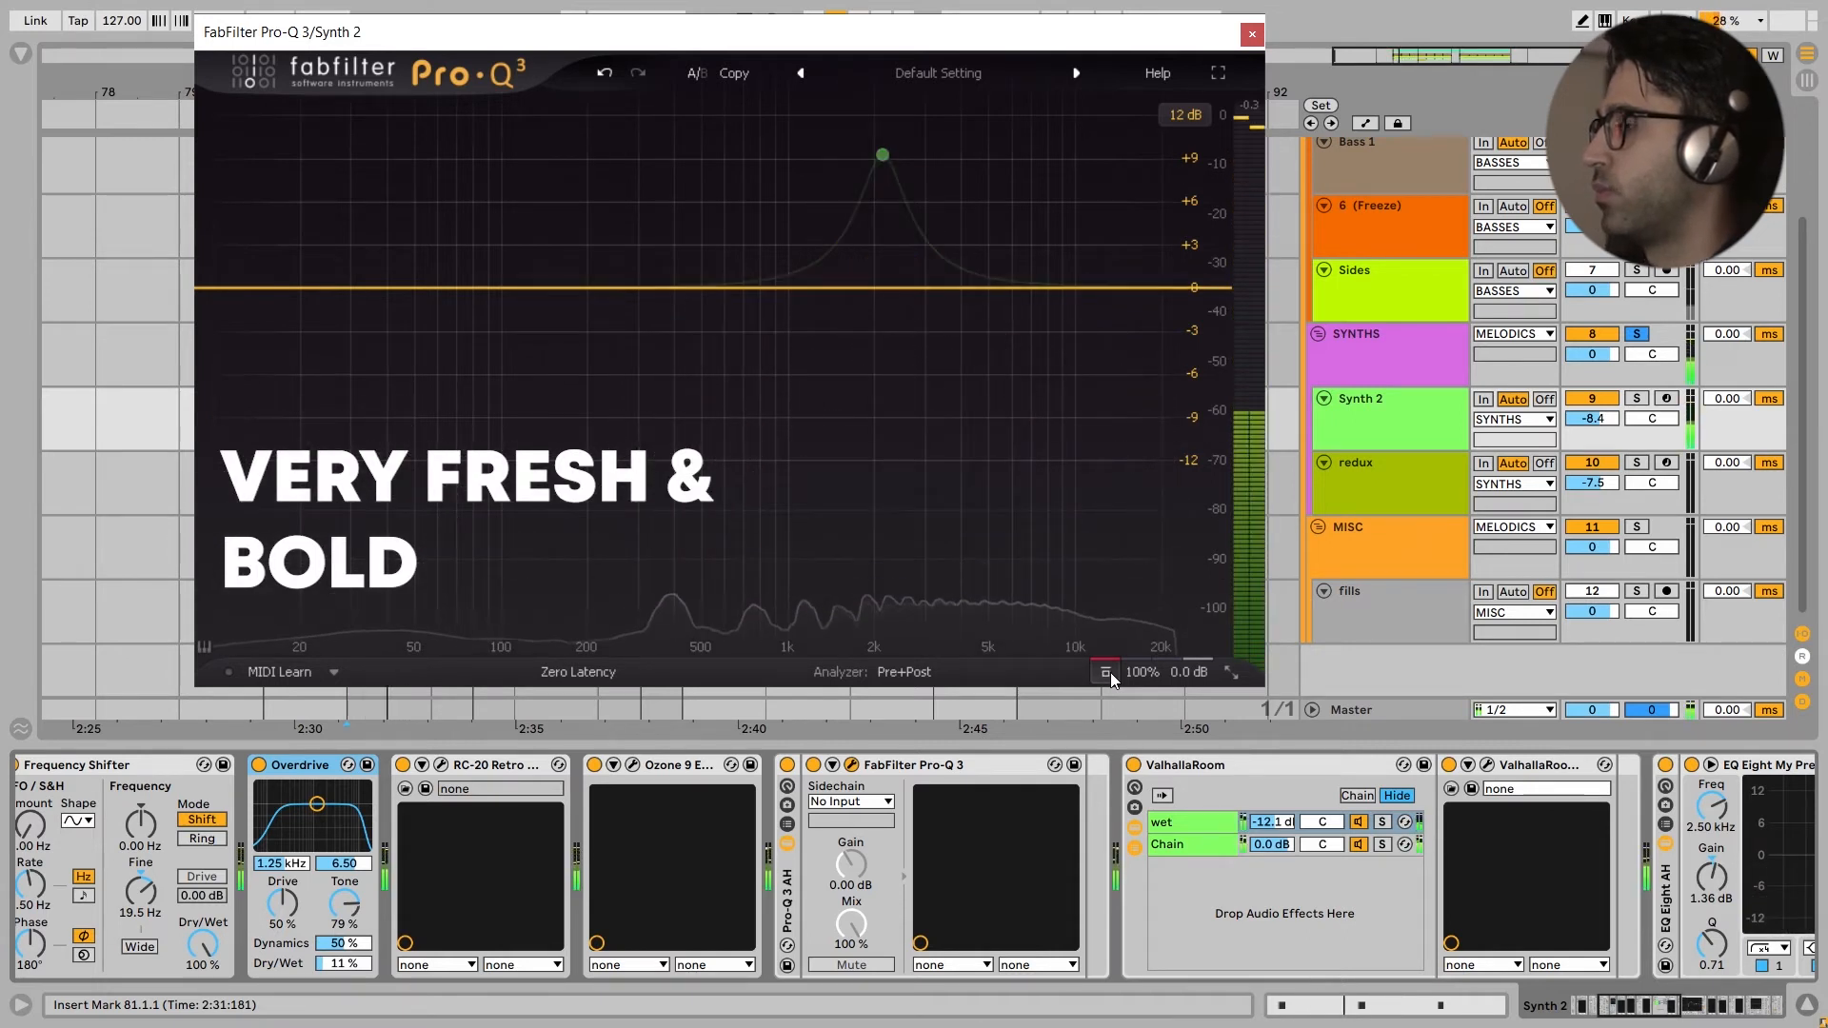
{"action": "left_click", "coordinate": [1106, 672]}
{"action": "left_click", "coordinate": [1251, 34]}
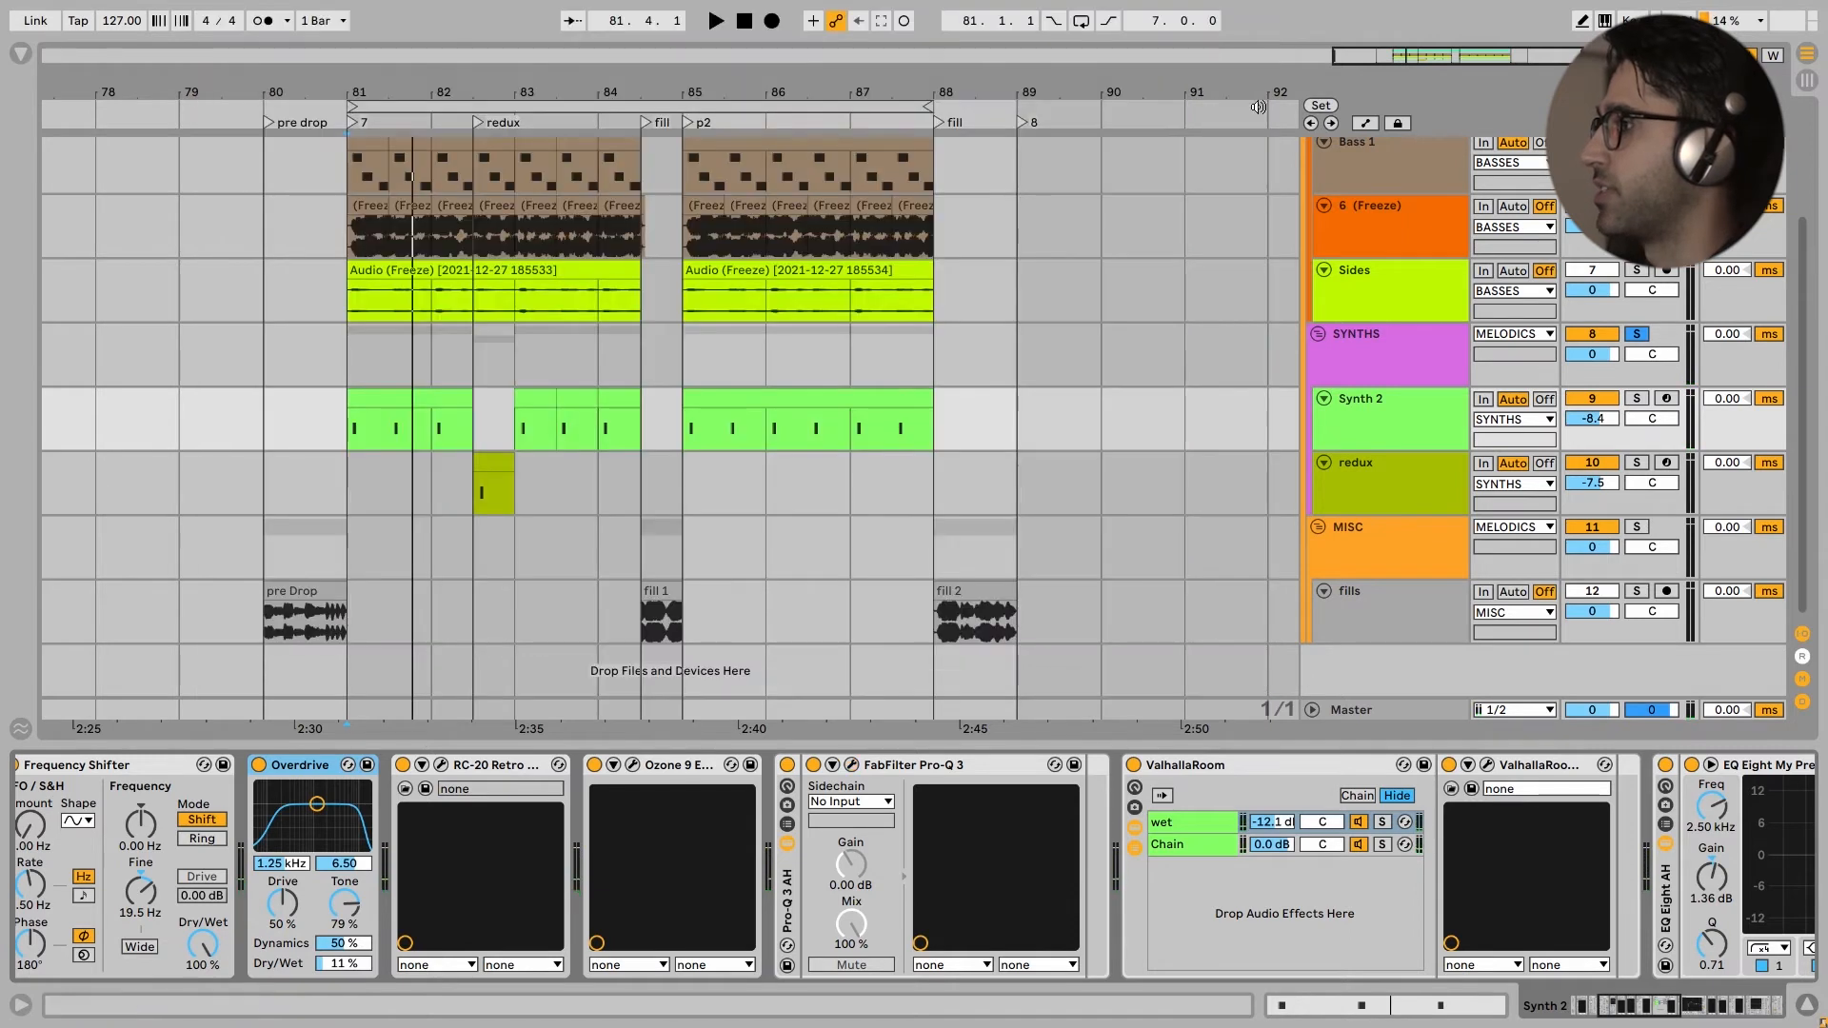
Step: Examine the ValhallaRoom reverb settings on the wet chain, leaving the plug-in window closed
{"action": "scroll", "coordinate": [805, 802], "scroll_direction": "right", "scroll_amount": 3}
{"action": "scroll", "coordinate": [889, 891], "scroll_direction": "right", "scroll_amount": 2}
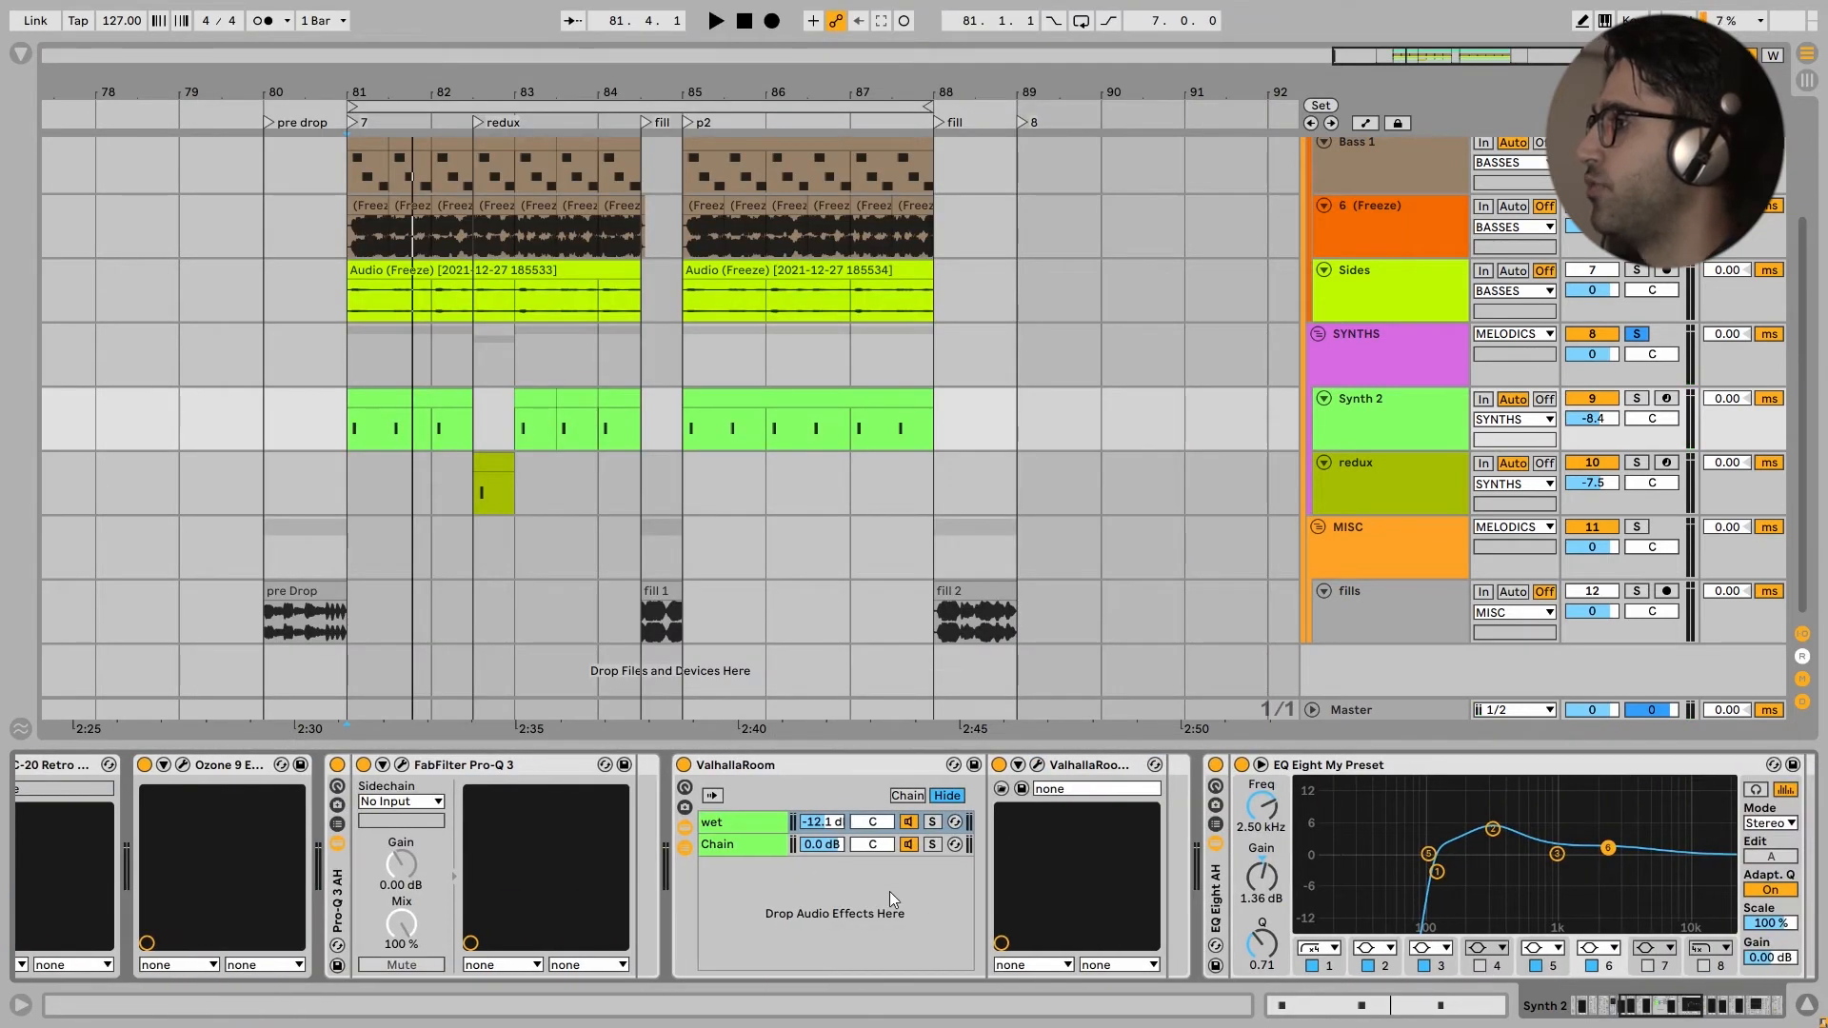
{"action": "left_click", "coordinate": [1037, 765]}
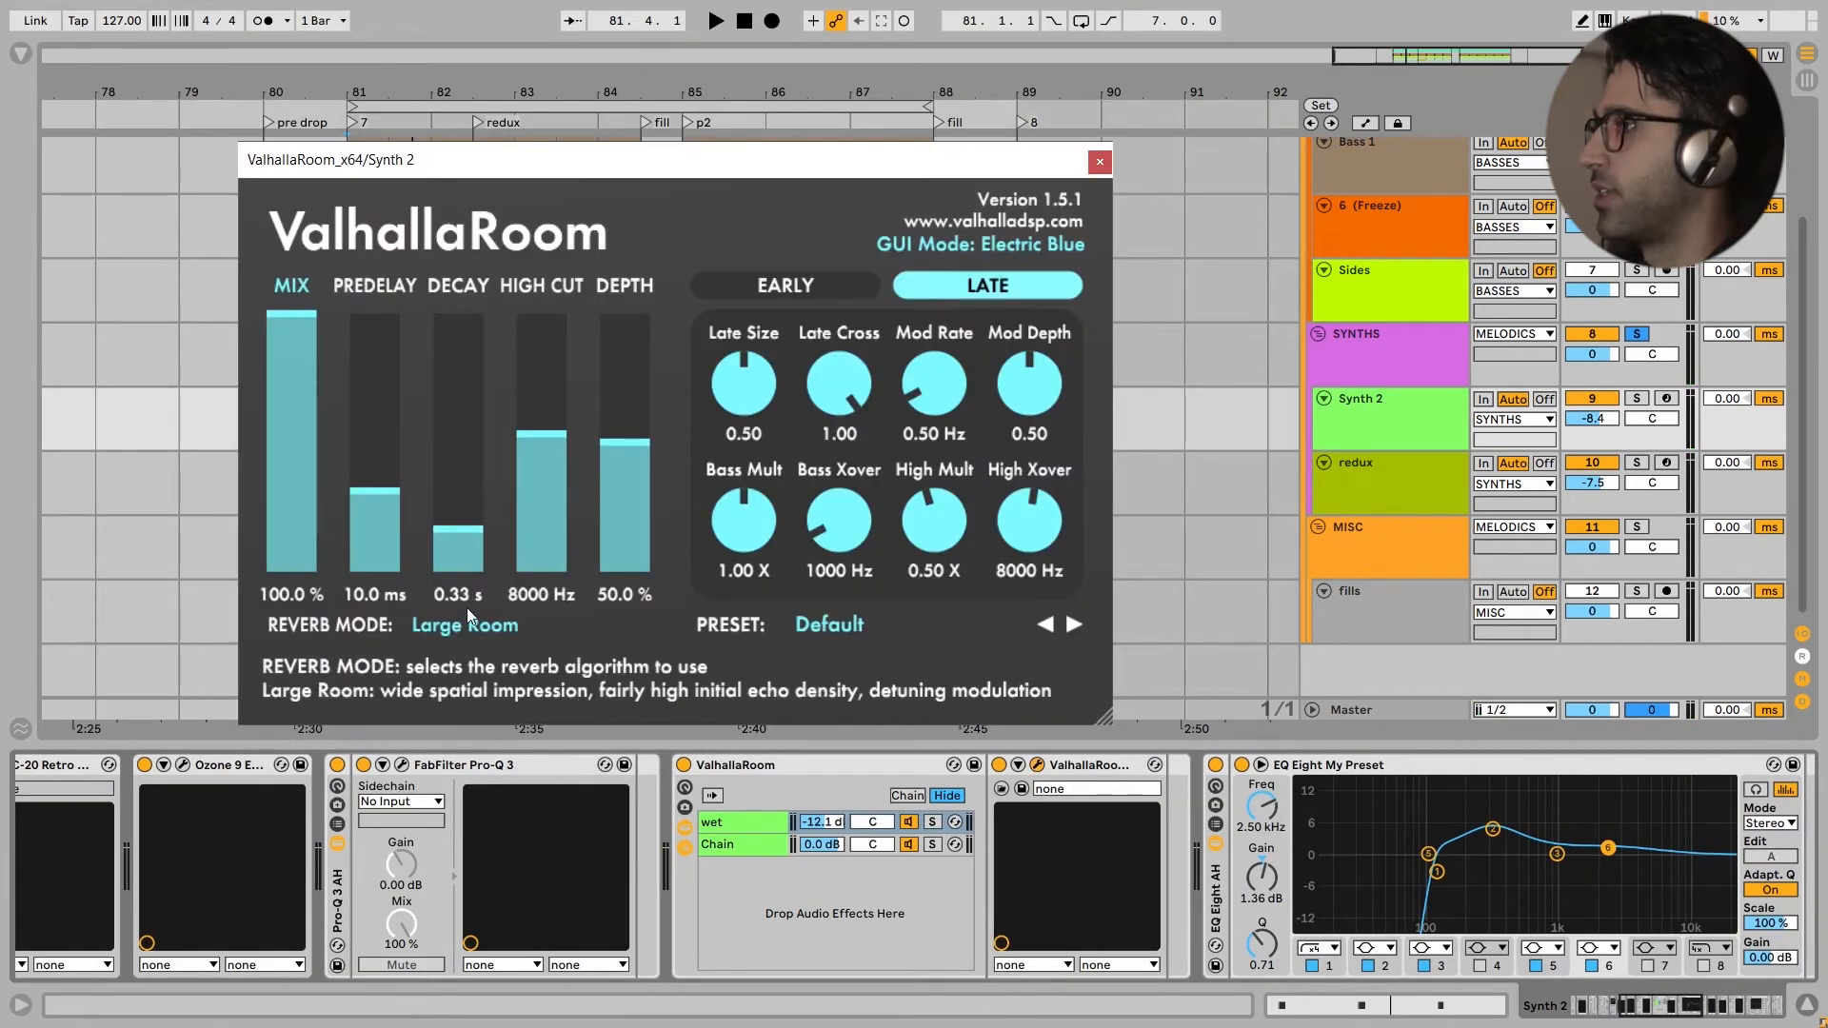
{"action": "left_click", "coordinate": [1100, 161]}
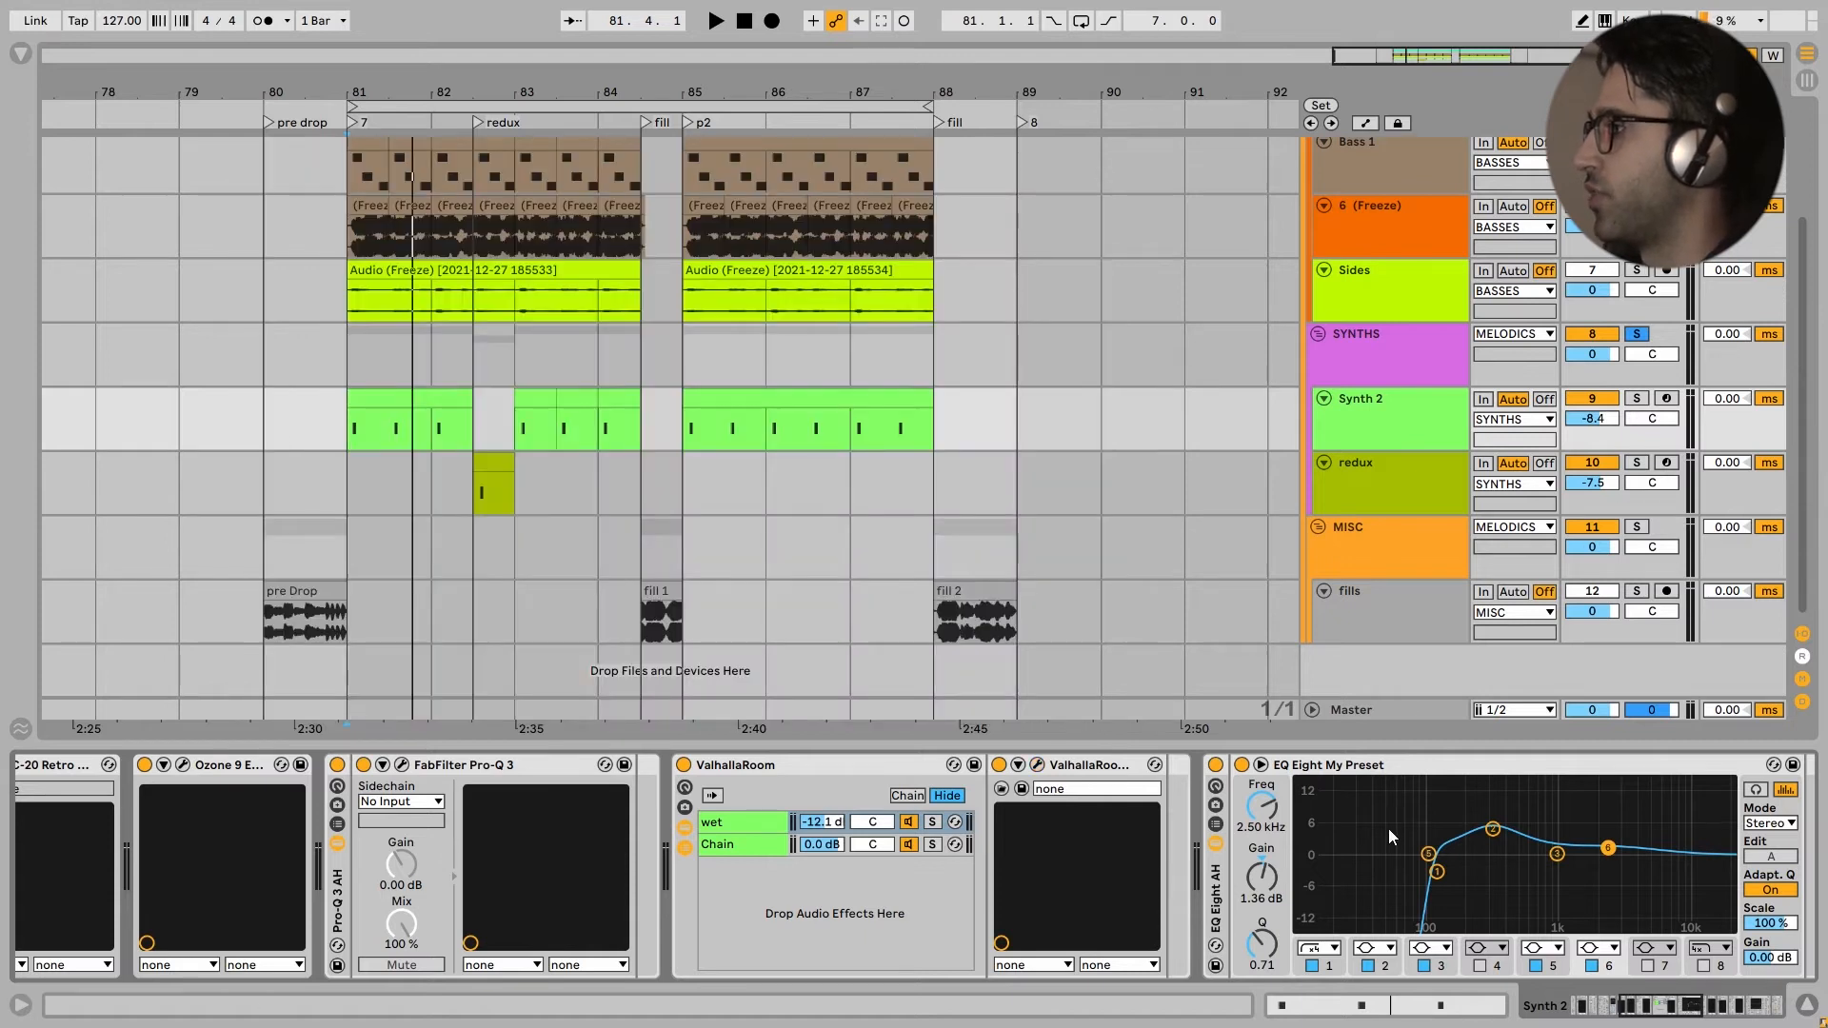
Step: View the Pro-Q 3 before ValhallaRoom during playback while comparing the sound with EQ Eight bypassed and re-enabled
{"action": "scroll", "coordinate": [1238, 847], "scroll_direction": "right", "scroll_amount": 5}
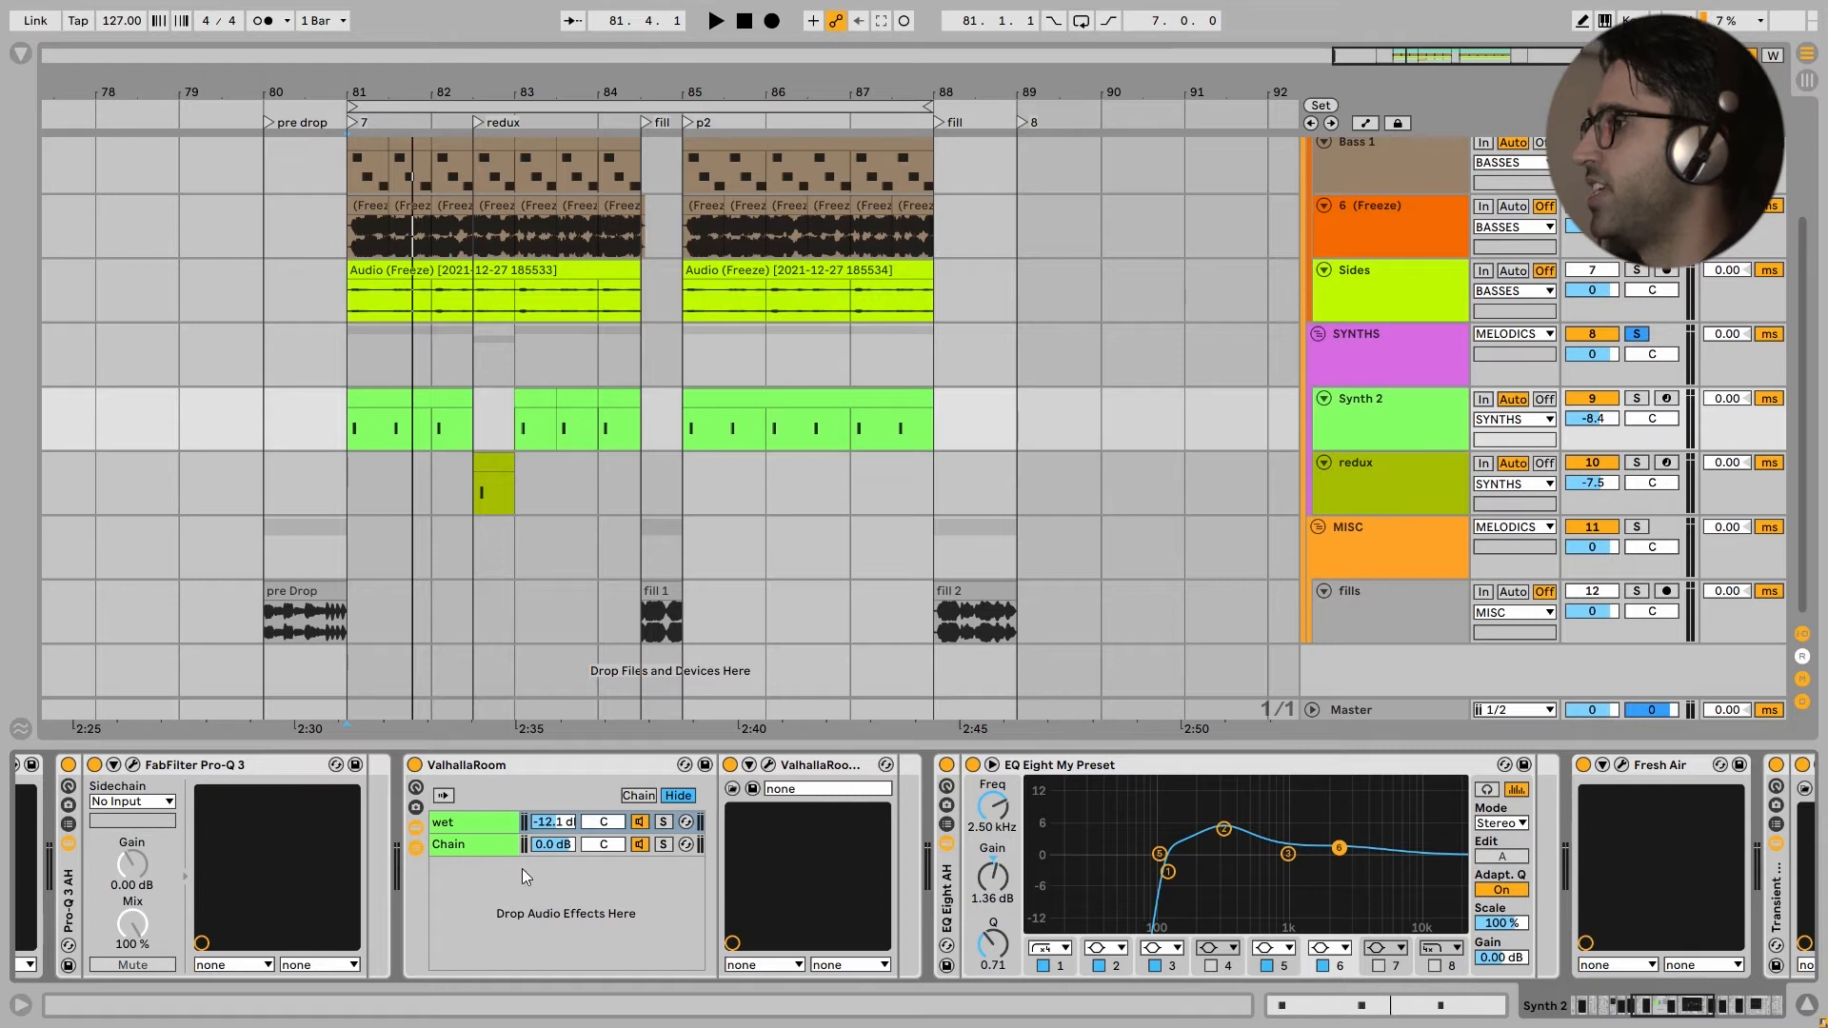
{"action": "left_click", "coordinate": [133, 765]}
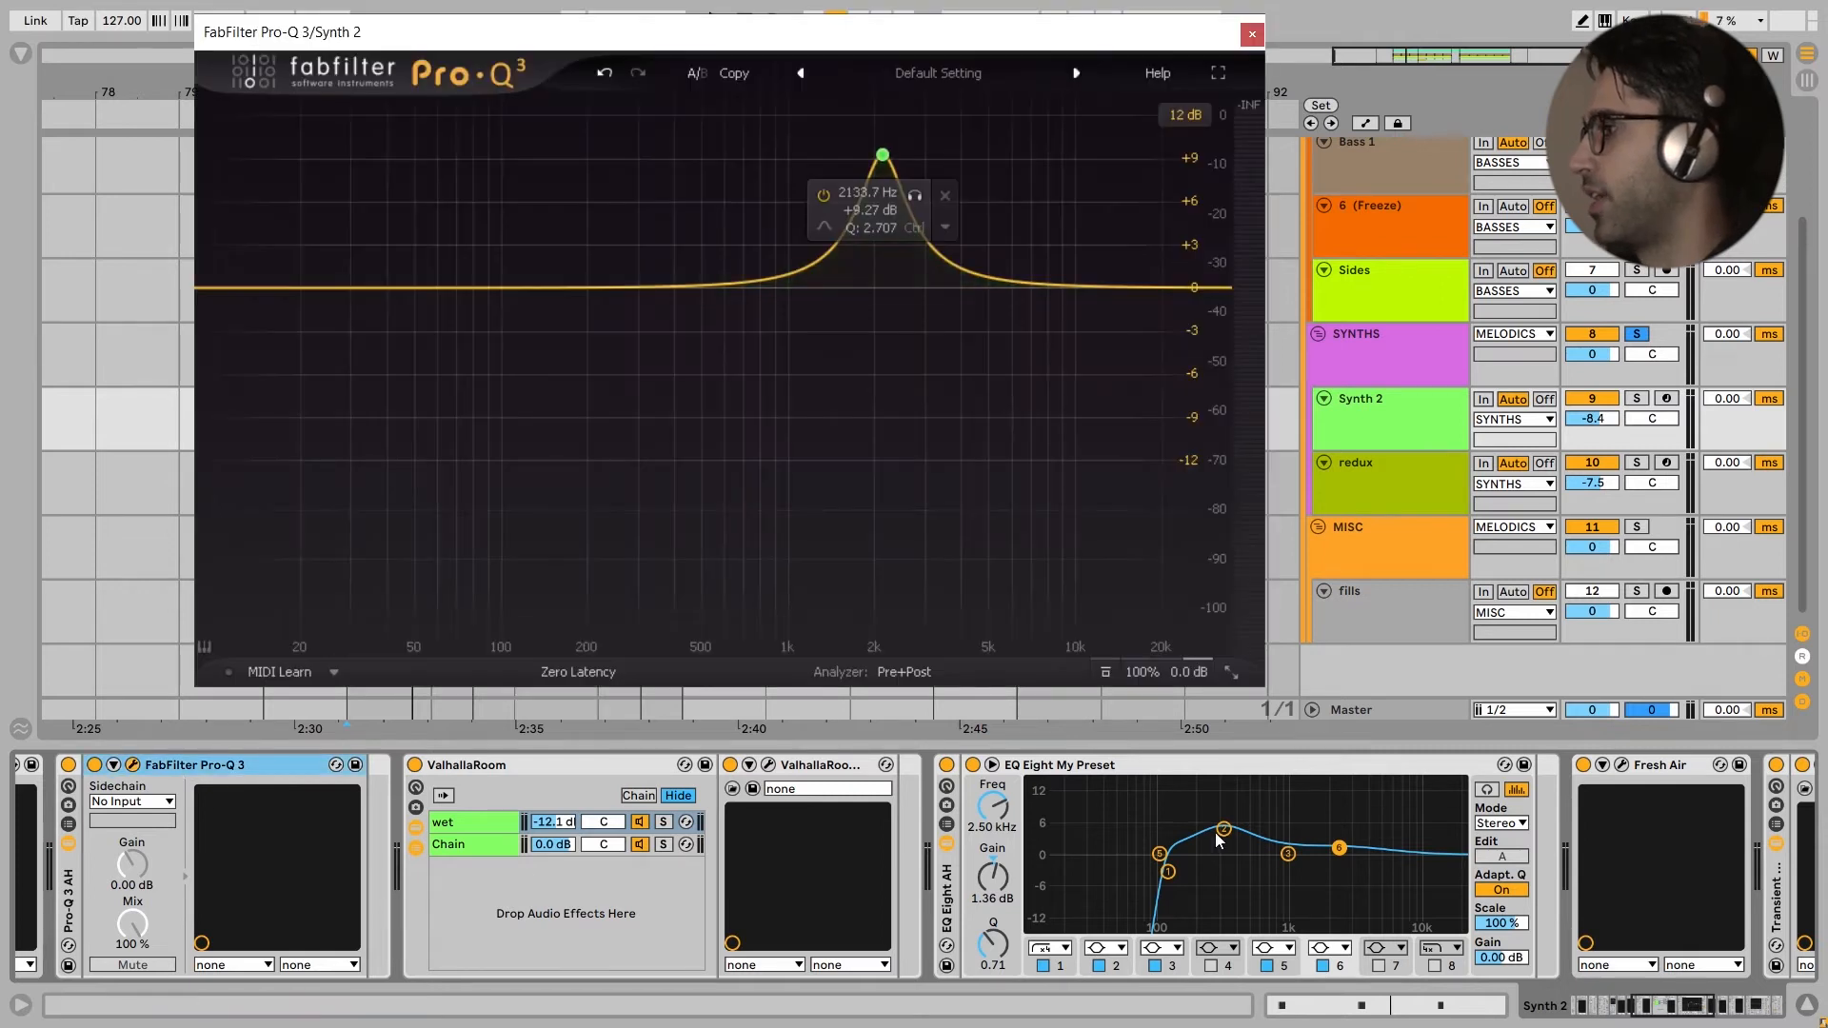
{"action": "key", "text": "space"}
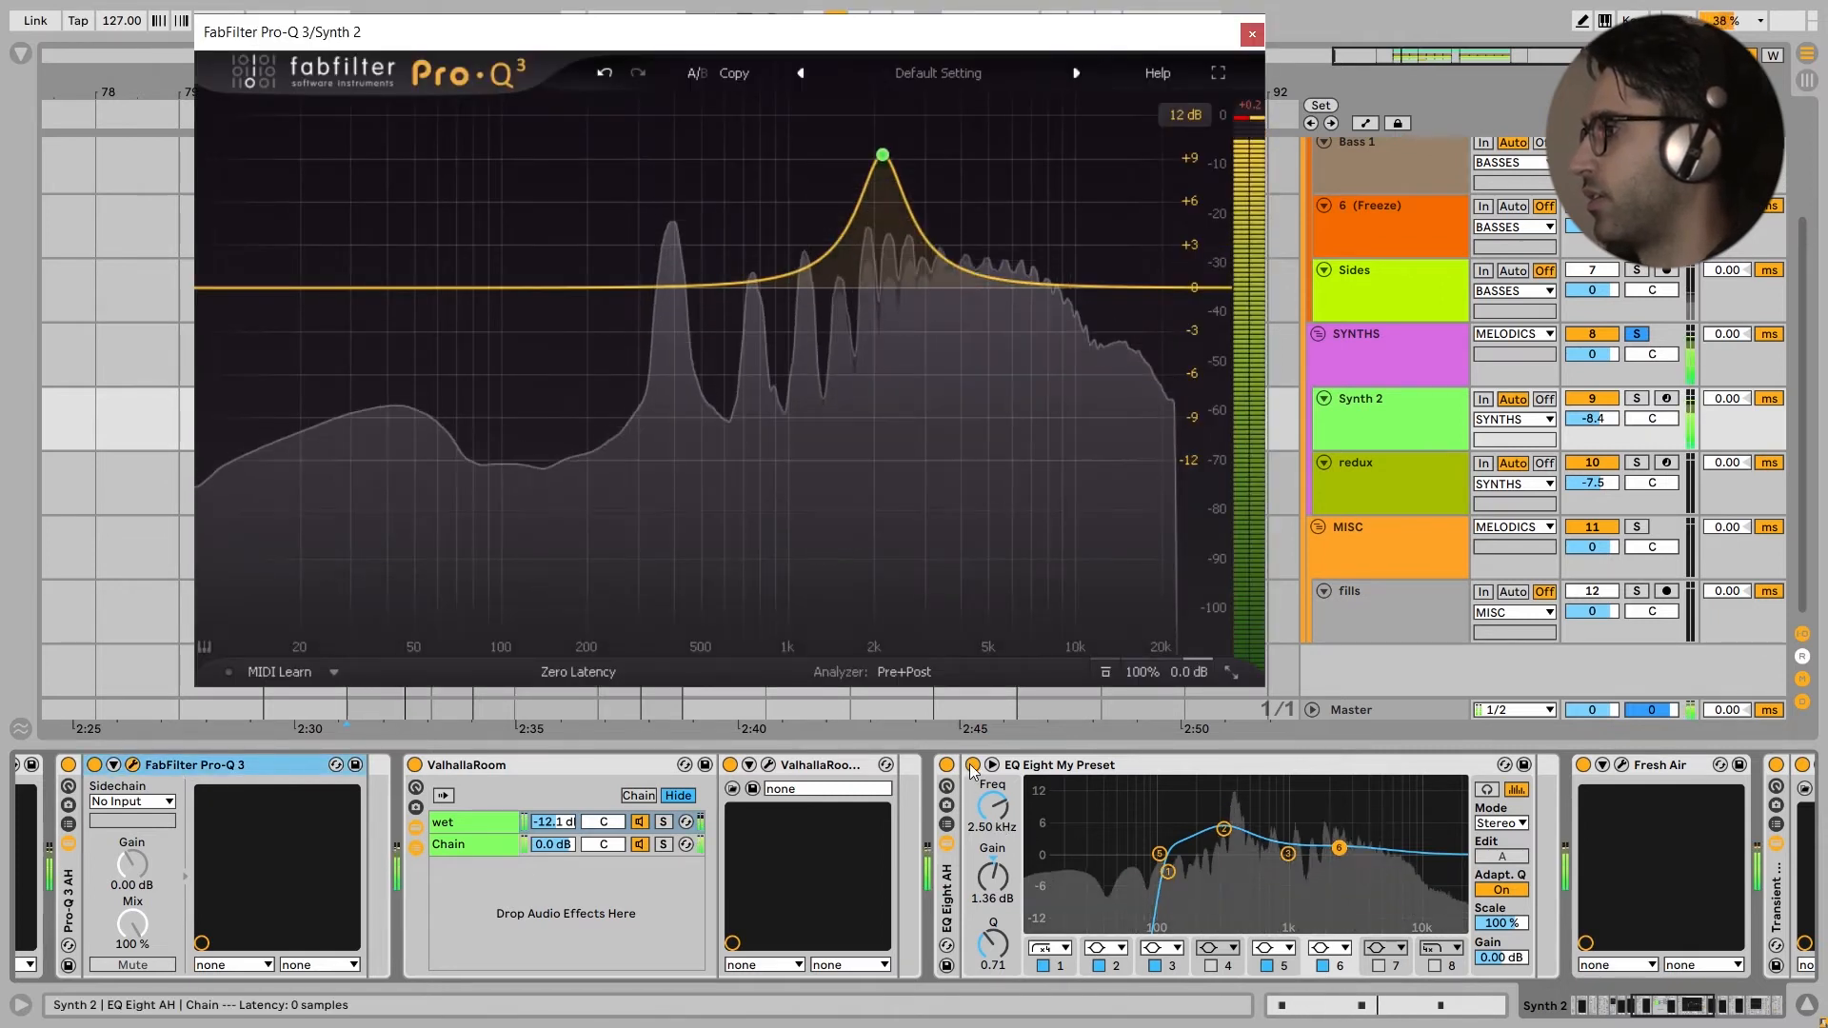
{"action": "left_click", "coordinate": [974, 765]}
{"action": "left_click", "coordinate": [973, 765]}
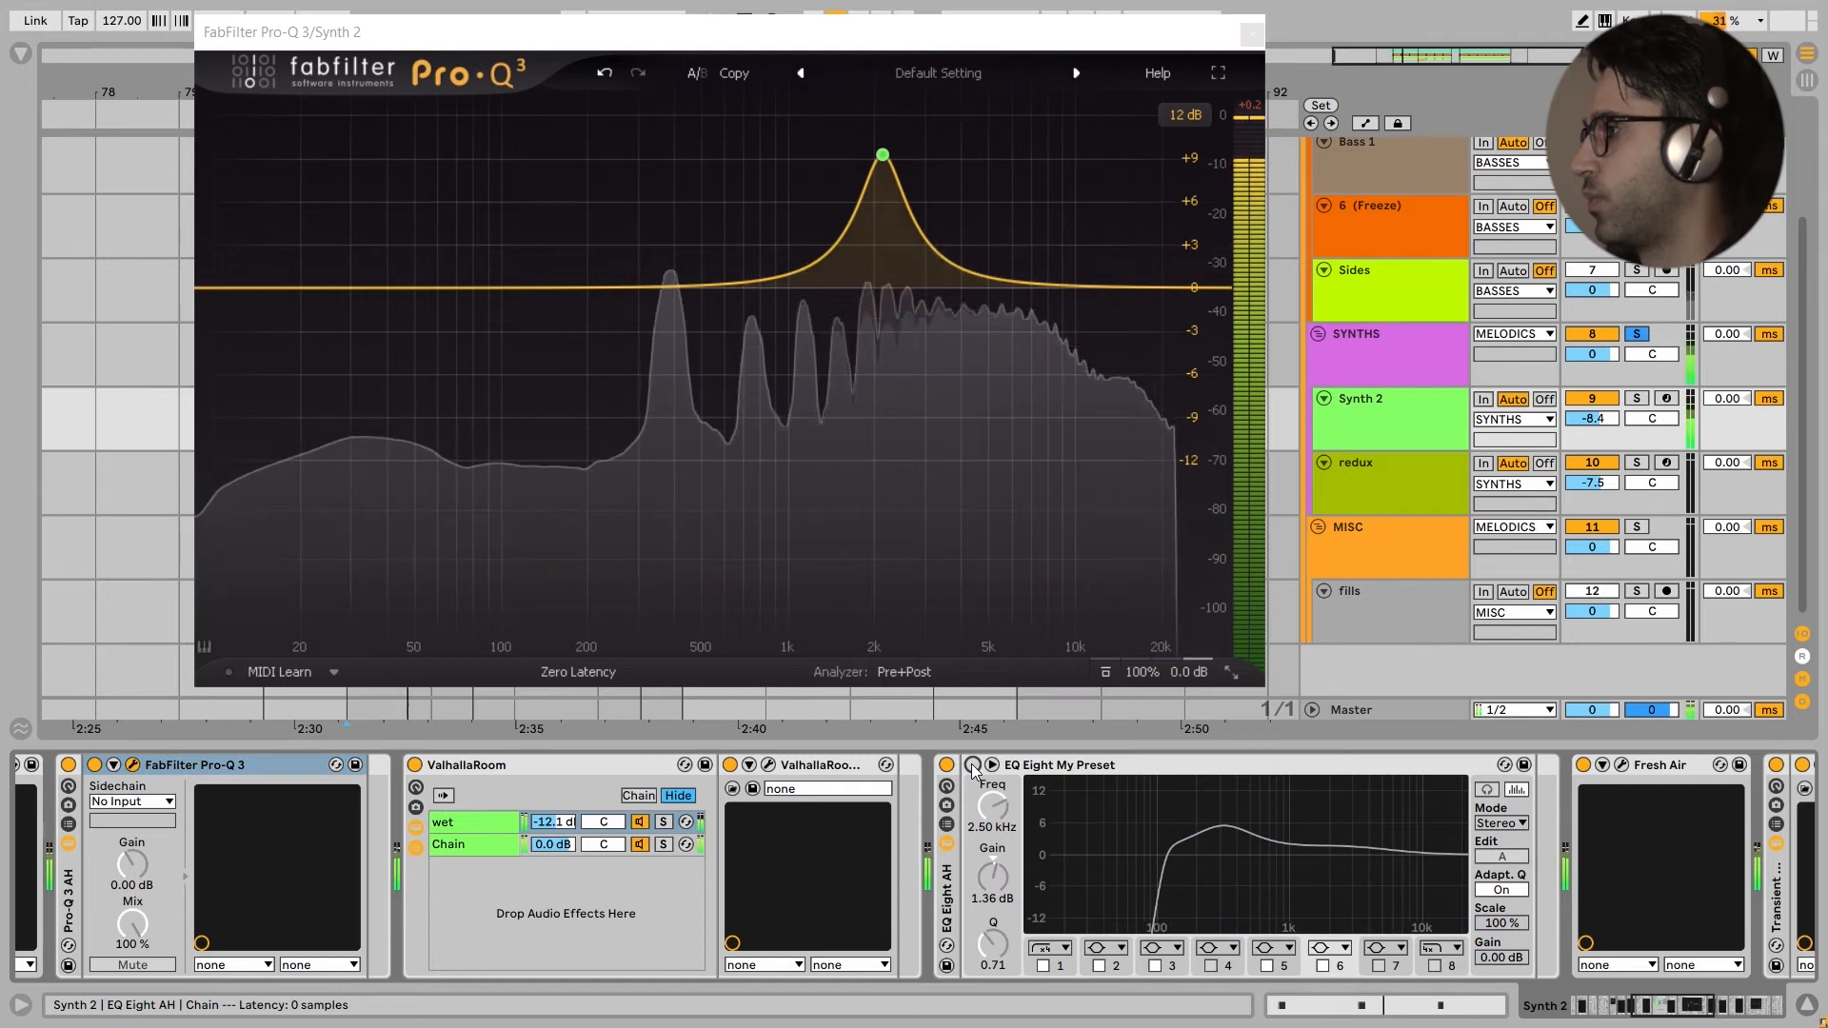
{"action": "key", "text": "space"}
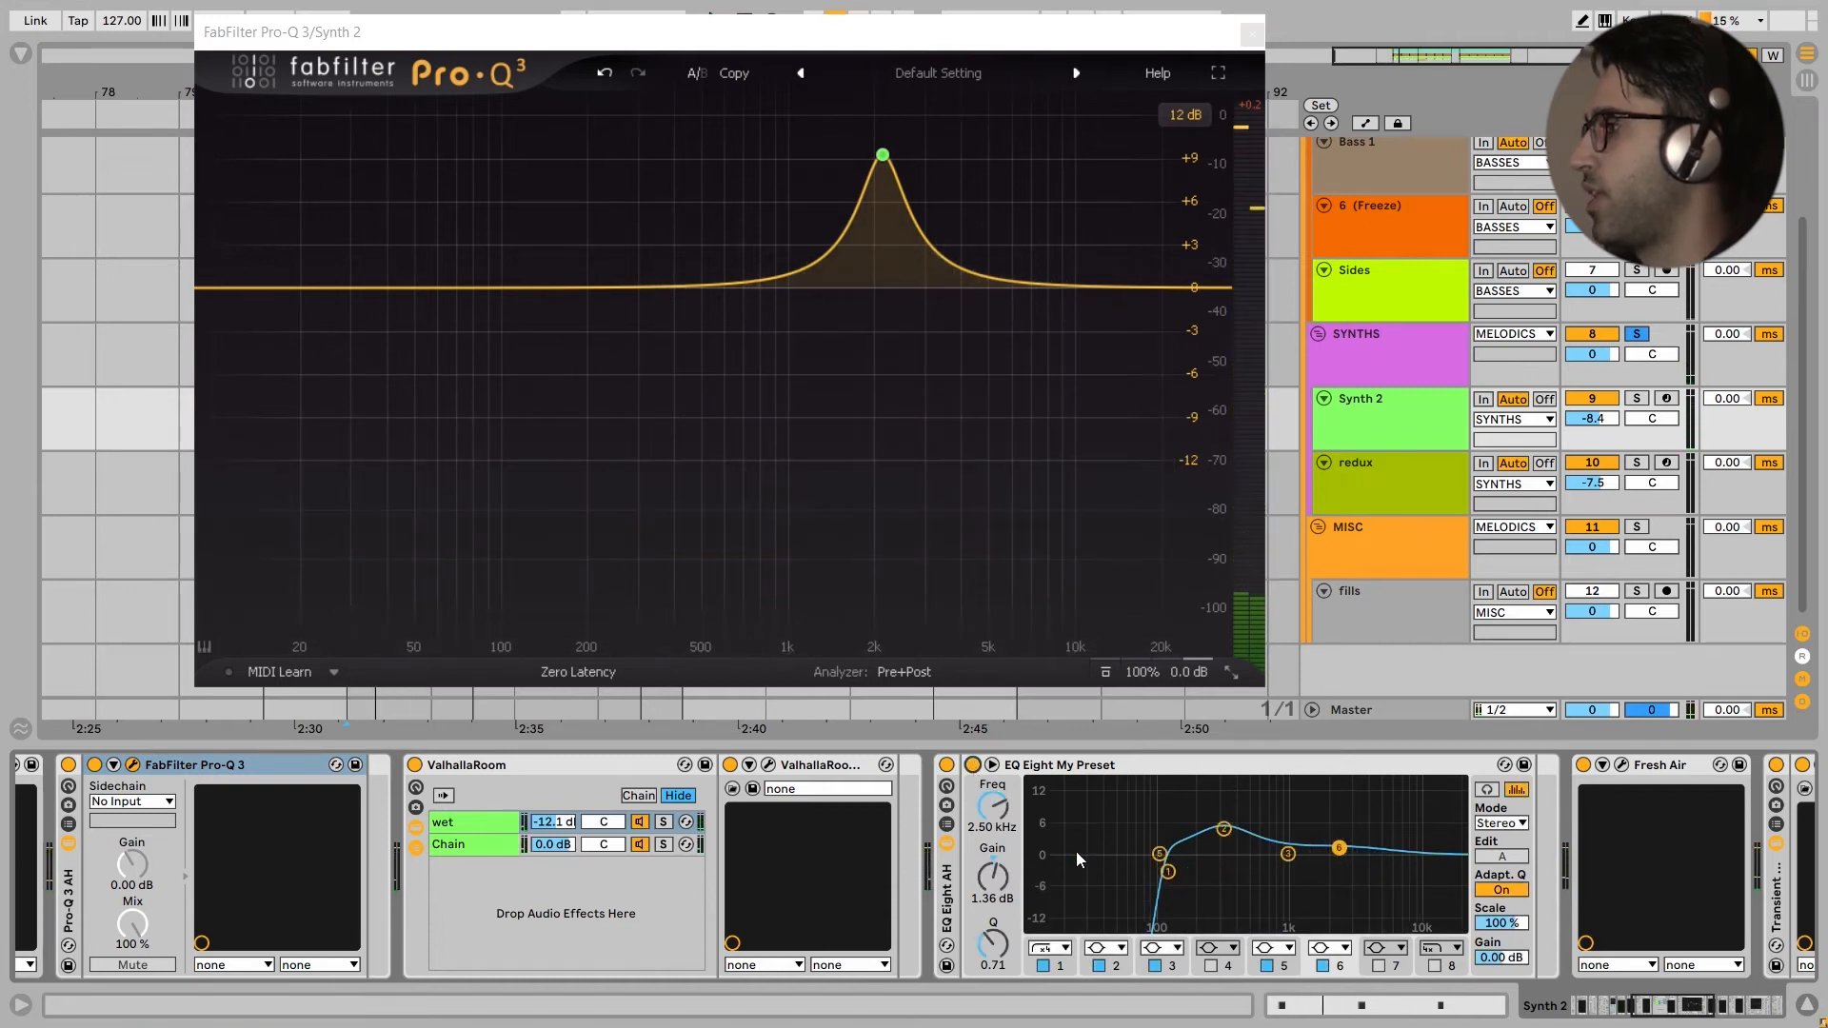
Step: Examine Fresh Air's Mid Air and High Air settings and compare the sound with the plug-in off and back on
{"action": "left_click_drag", "start_coordinate": [1429, 895], "coordinate": [1330, 891]}
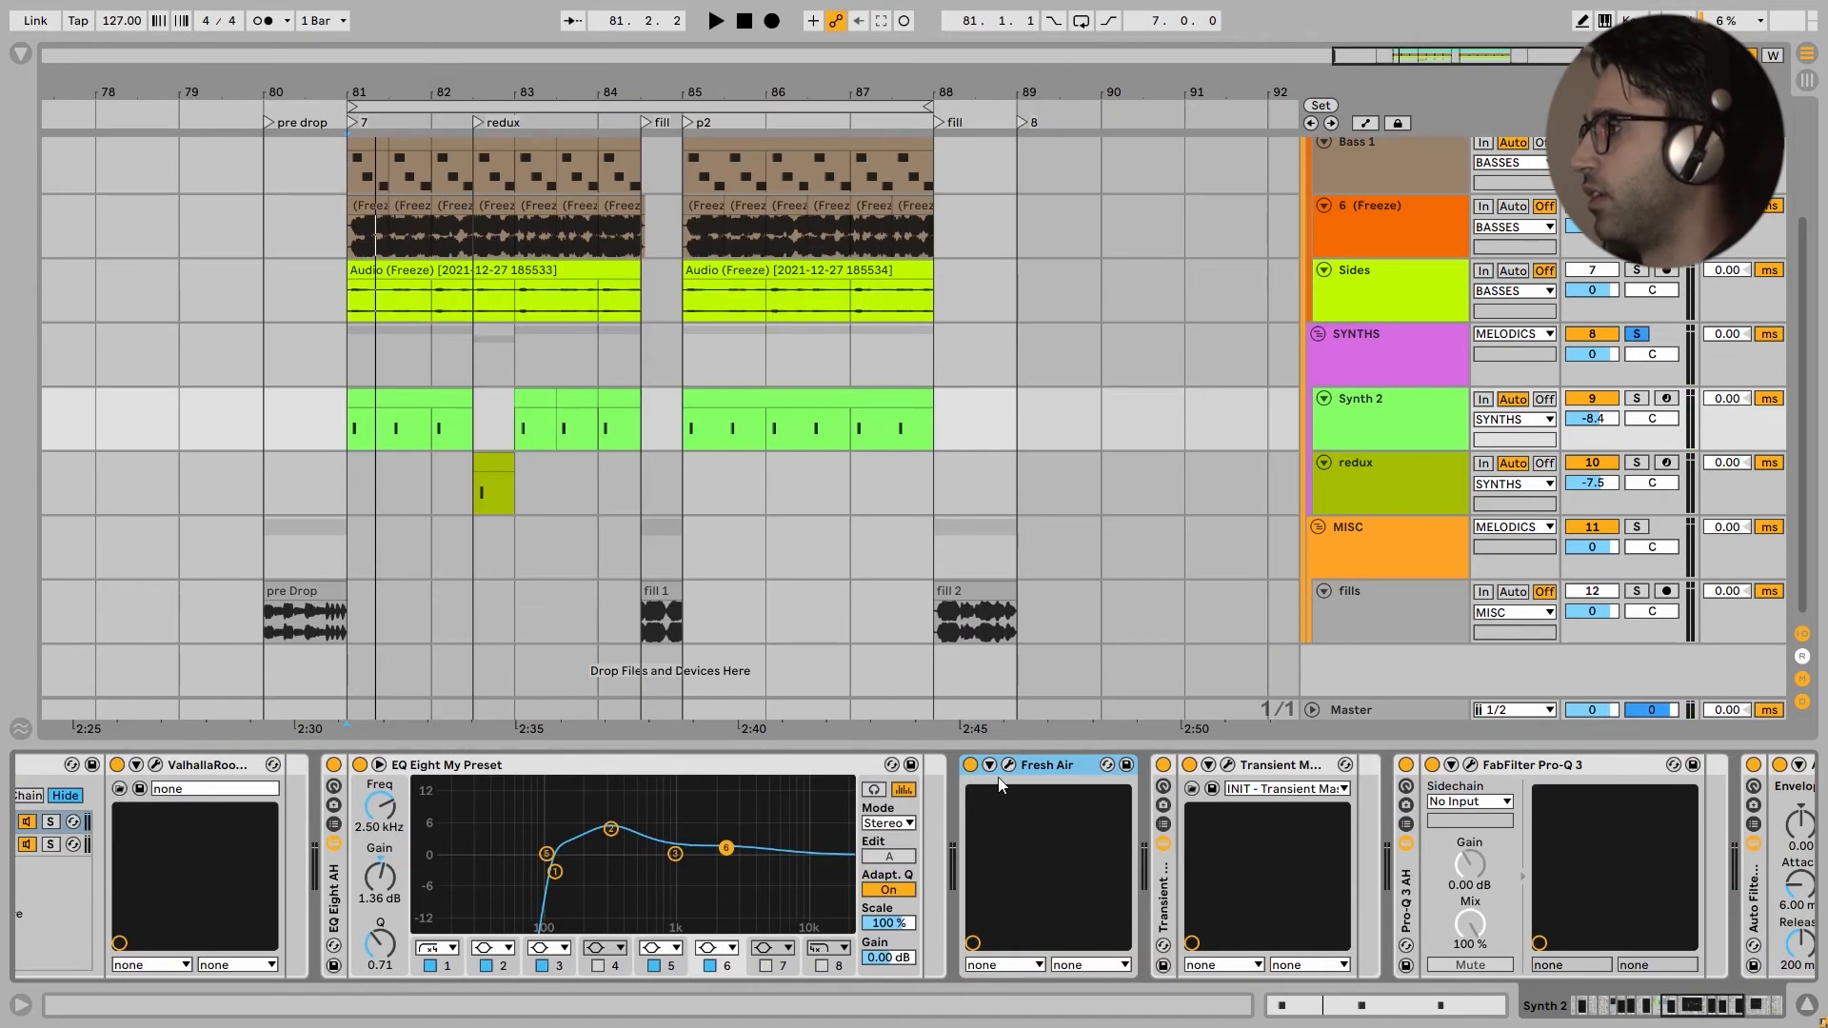
{"action": "left_click", "coordinate": [1008, 765]}
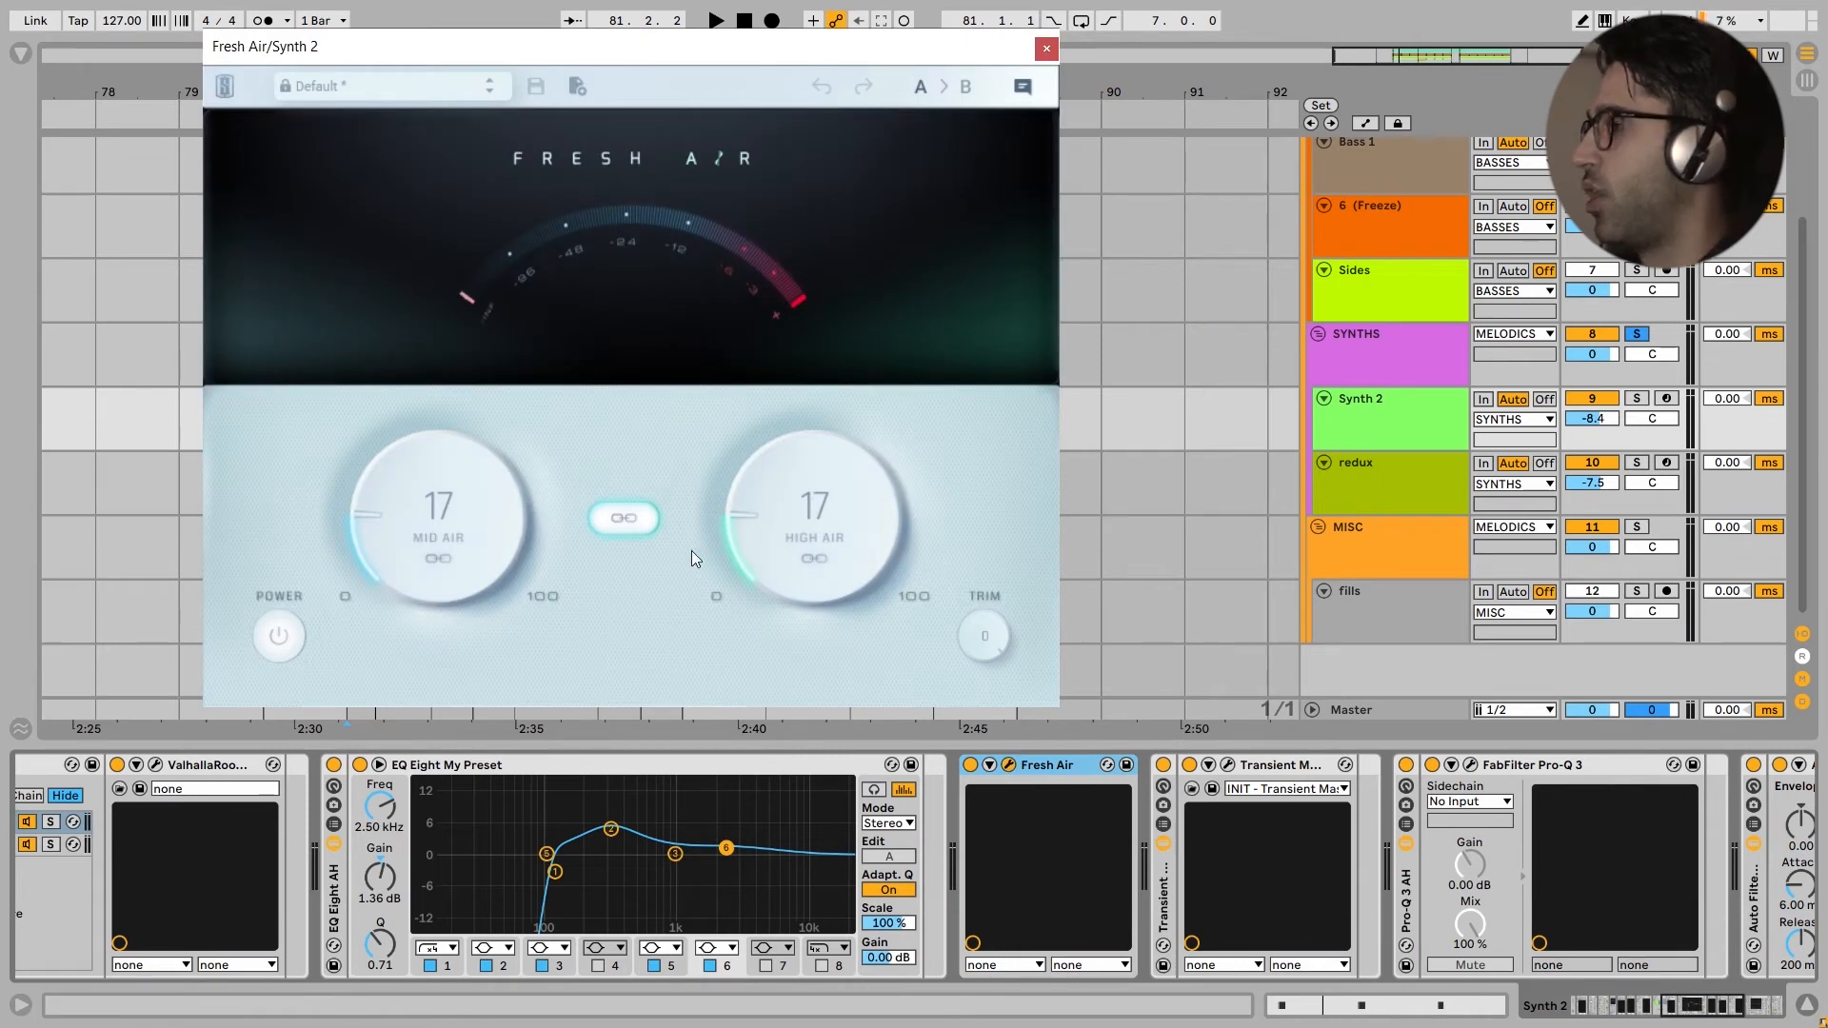
{"action": "left_click", "coordinate": [971, 765]}
{"action": "left_click", "coordinate": [970, 766]}
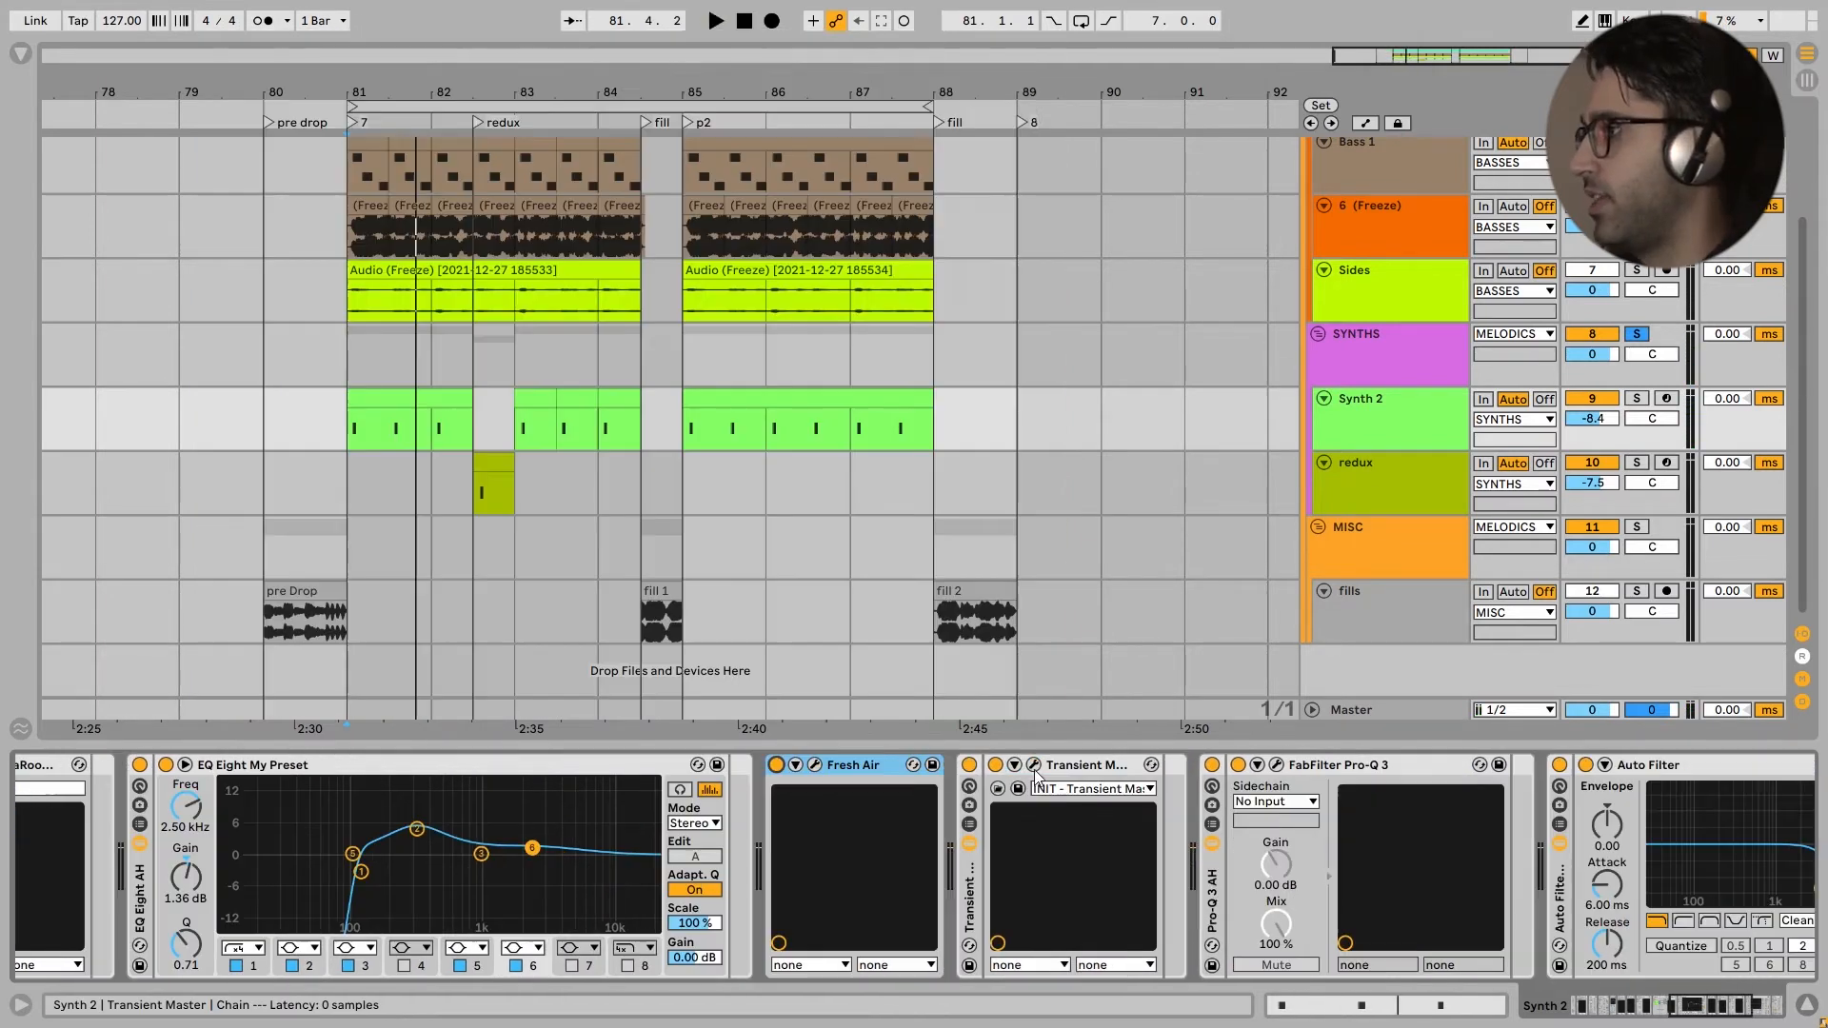
Step: Inspect Transient Master's Sustain setting and compare the synth's playback with its rack bypassed and re-enabled
{"action": "left_click", "coordinate": [1034, 766]}
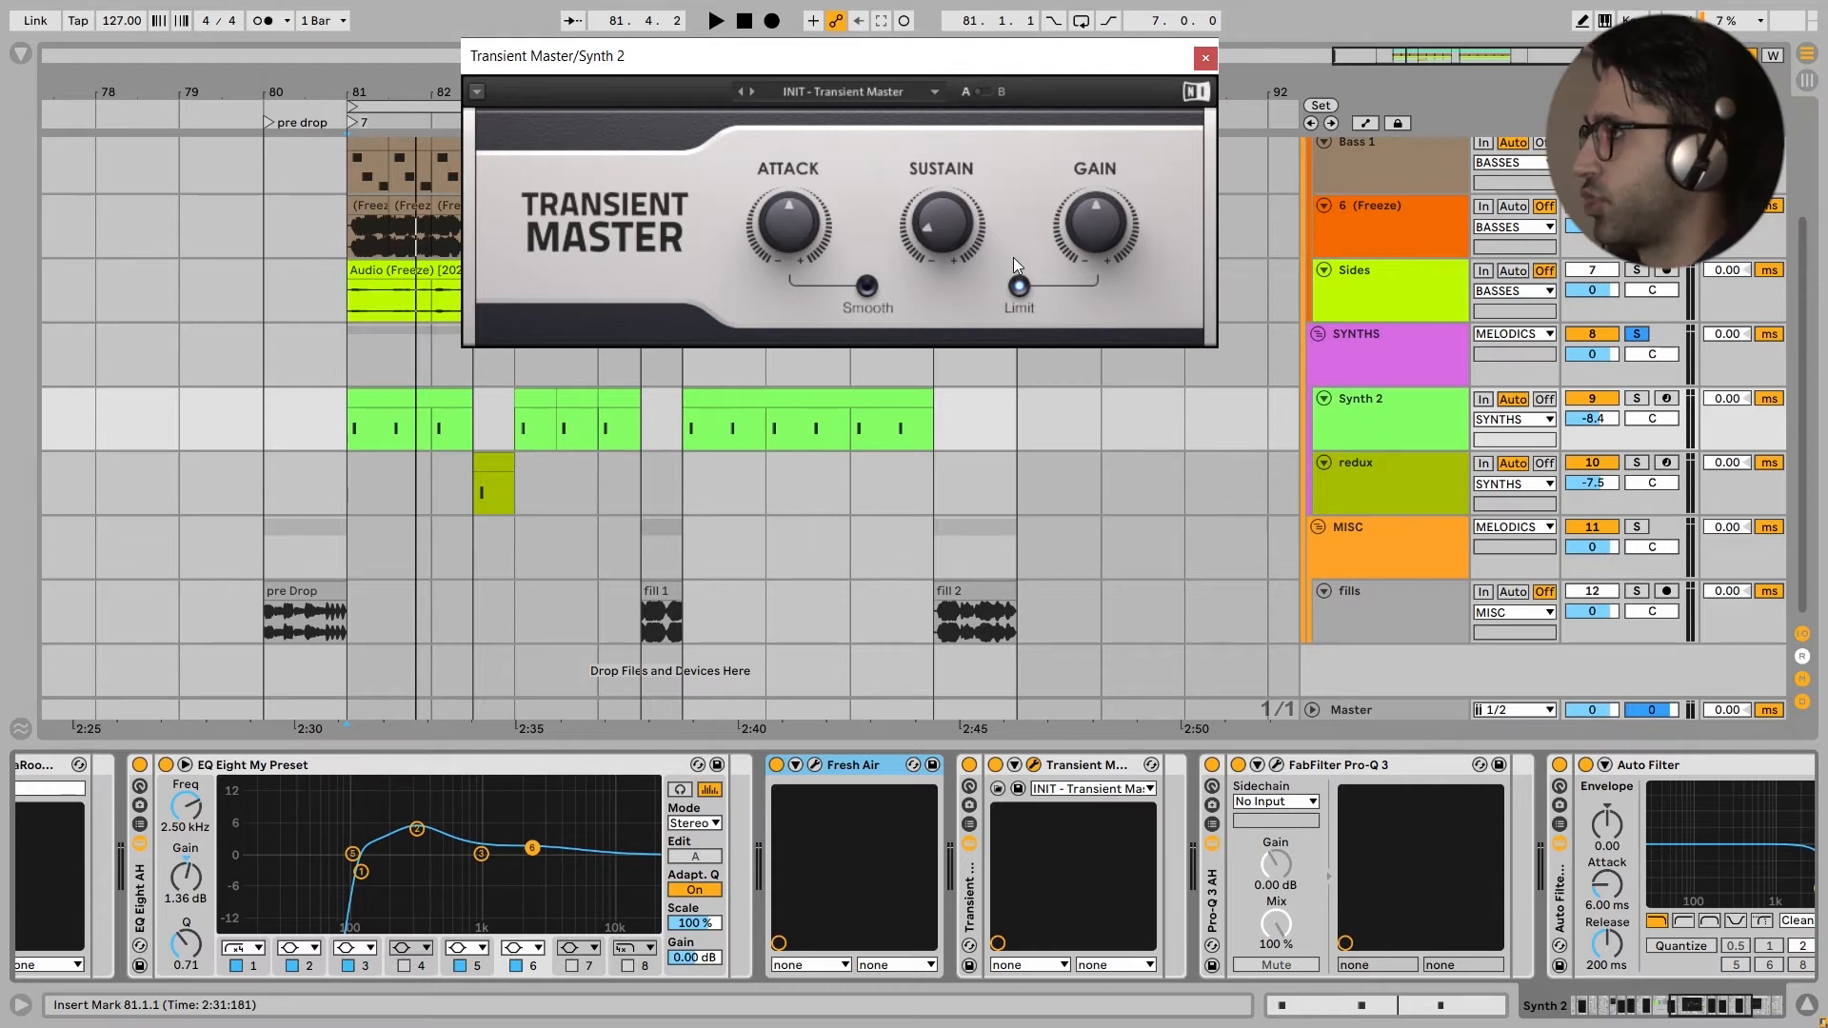
{"action": "mouse_move", "coordinate": [977, 187]}
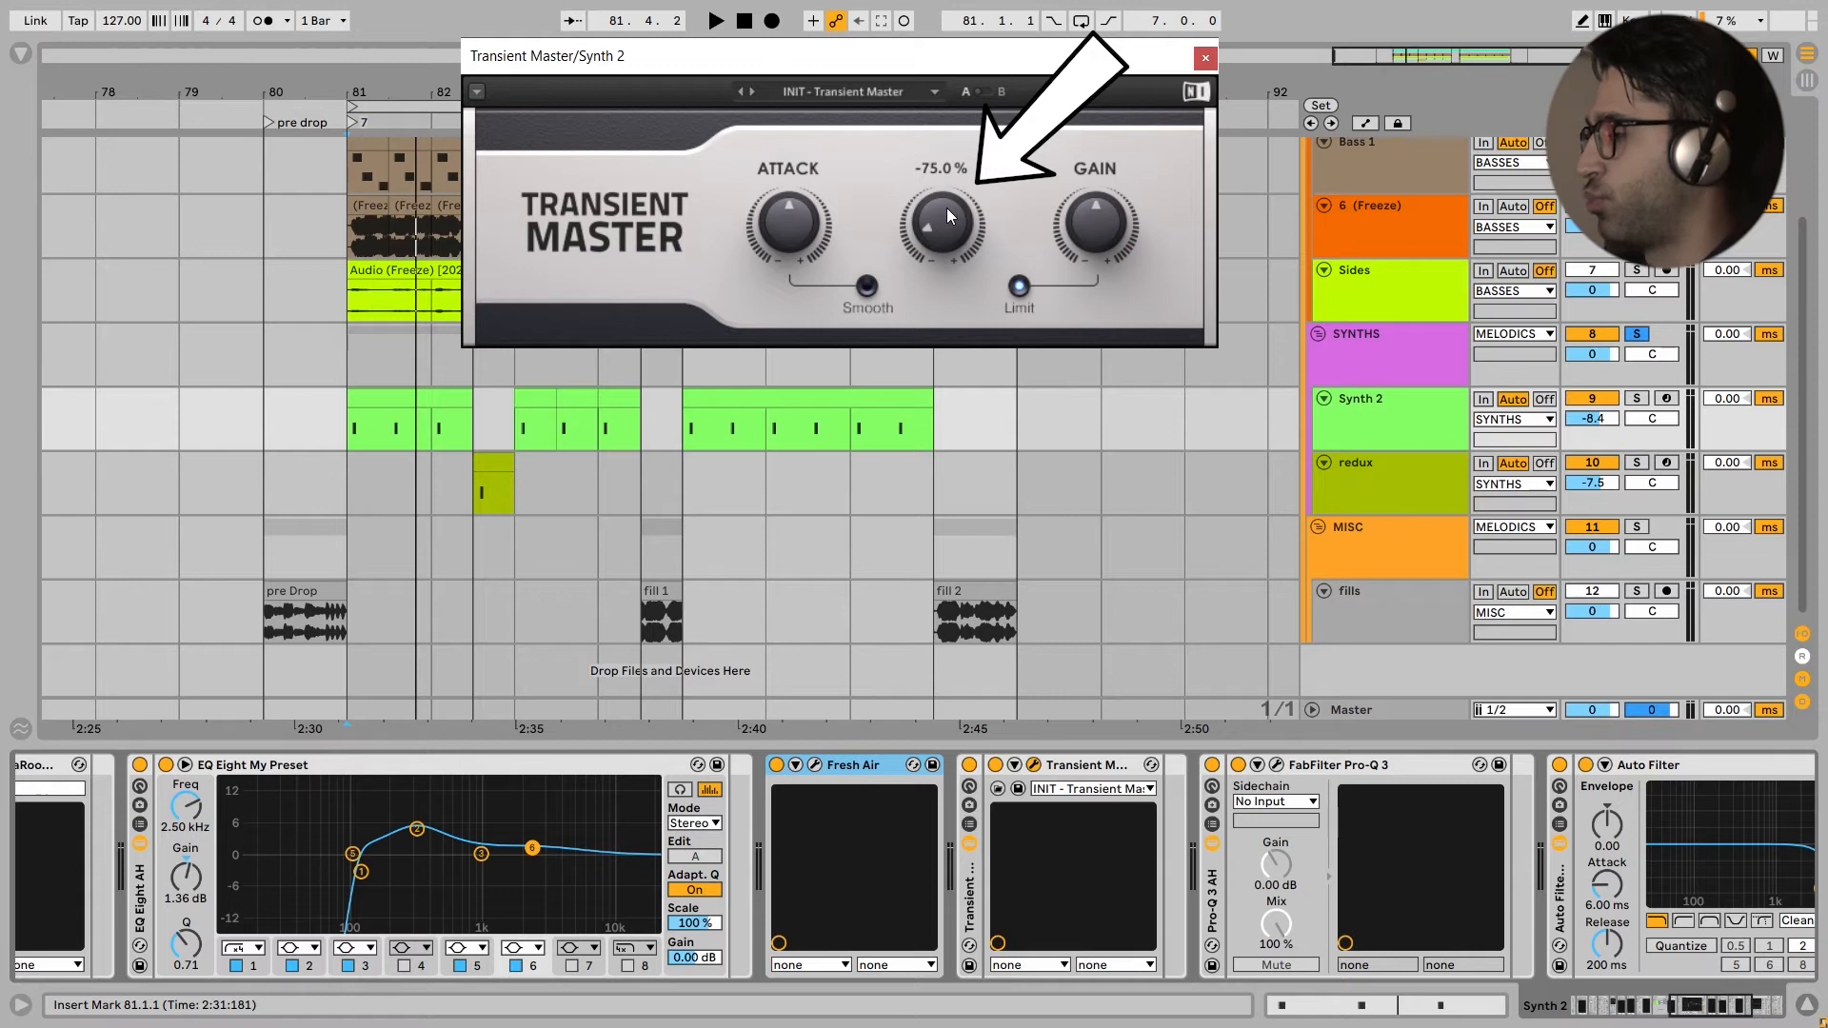
{"action": "key", "text": "space"}
{"action": "left_click", "coordinate": [970, 765]}
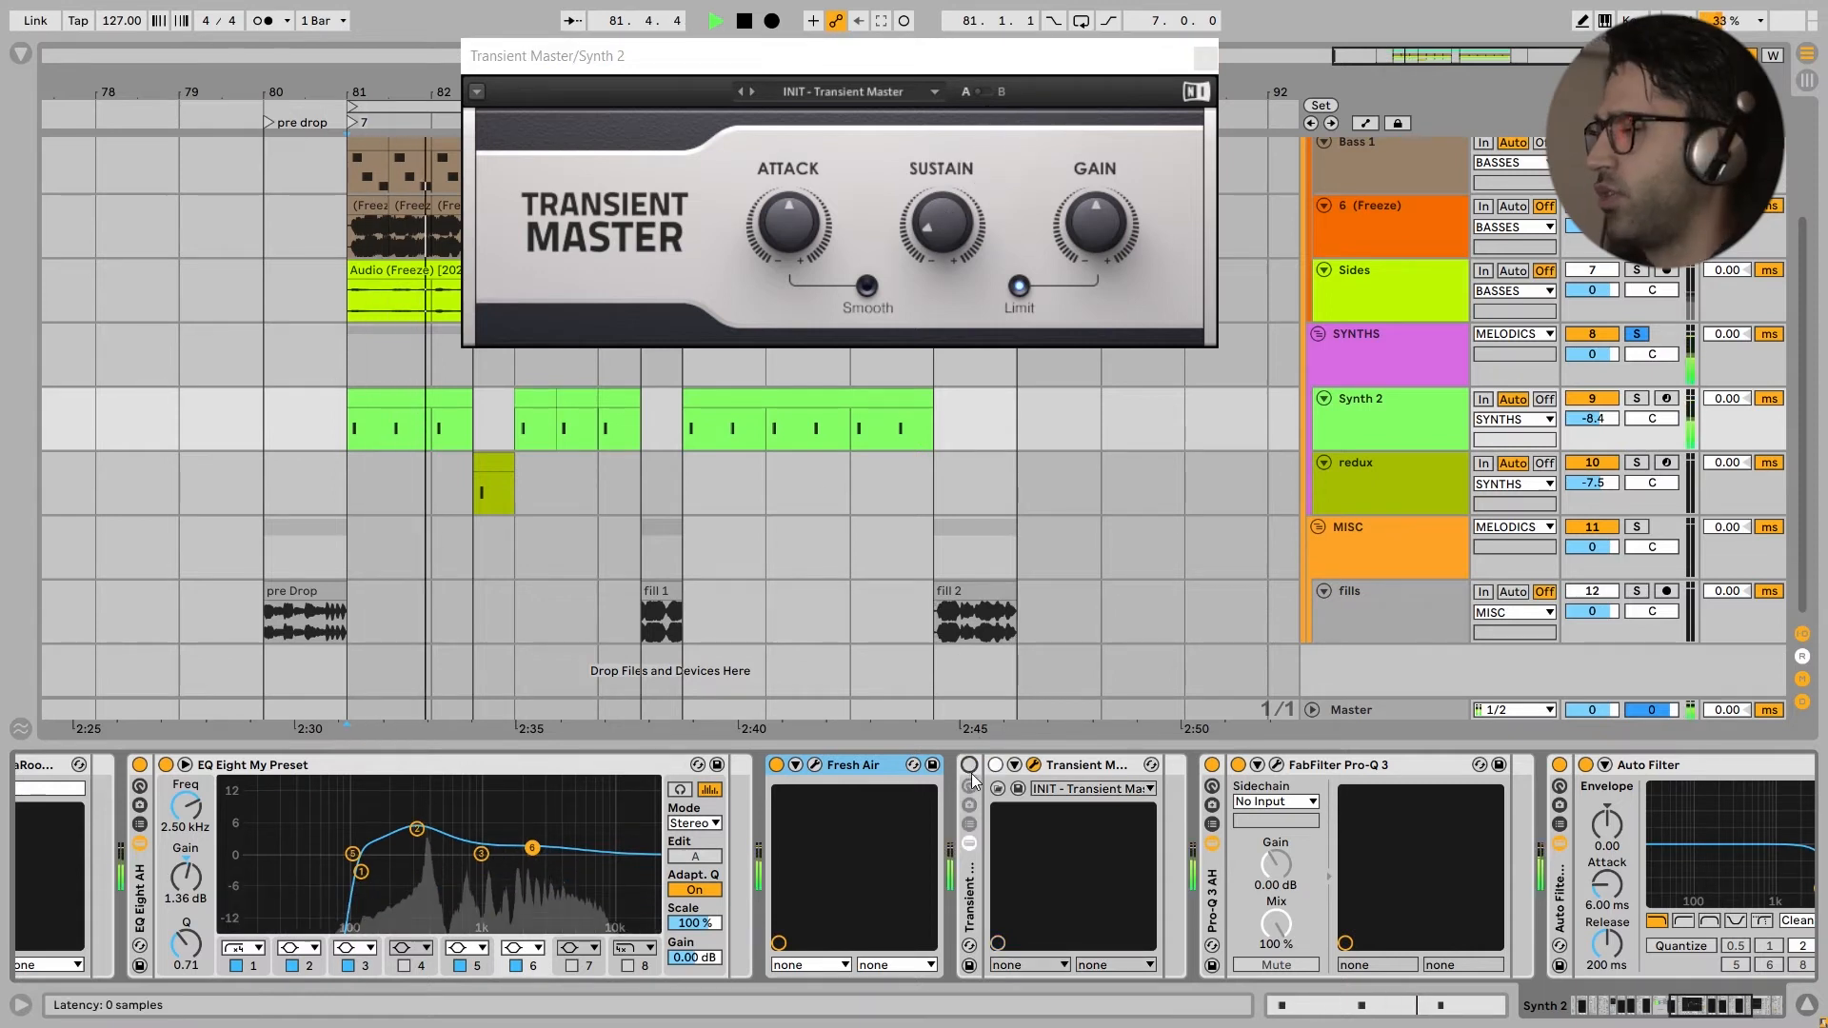
{"action": "key", "text": "space"}
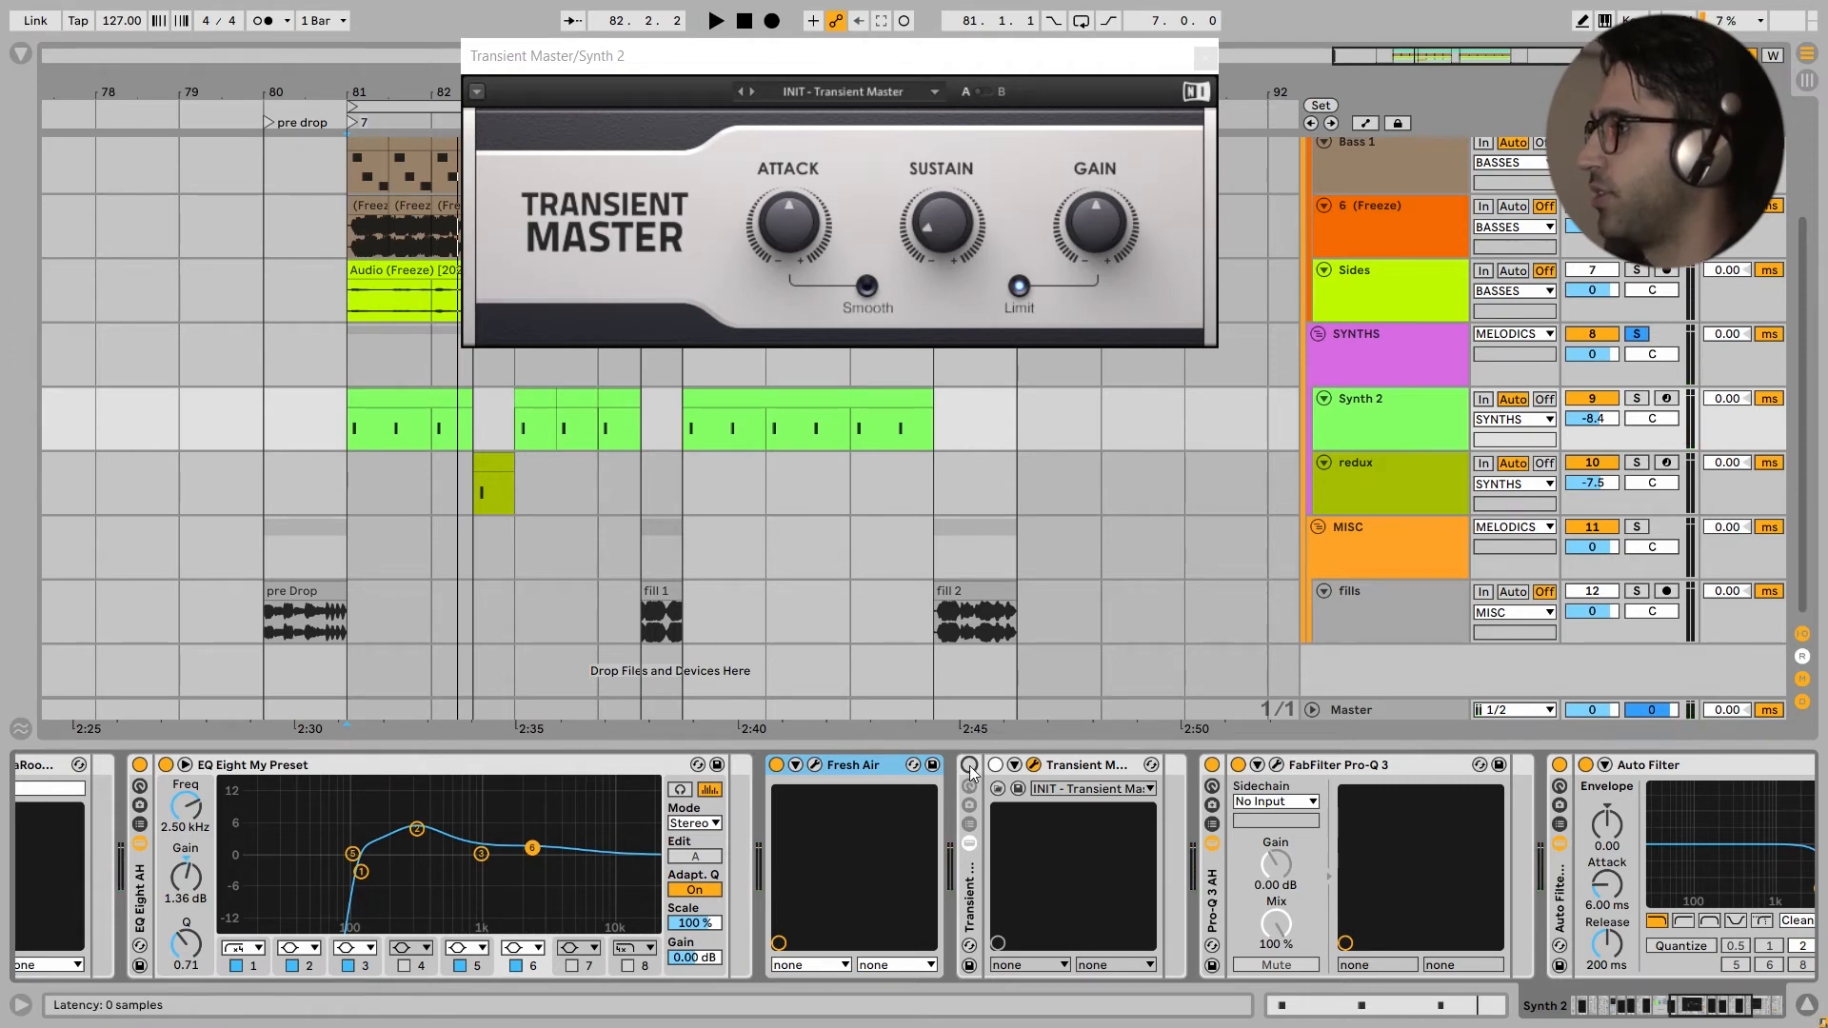
{"action": "left_click", "coordinate": [970, 767]}
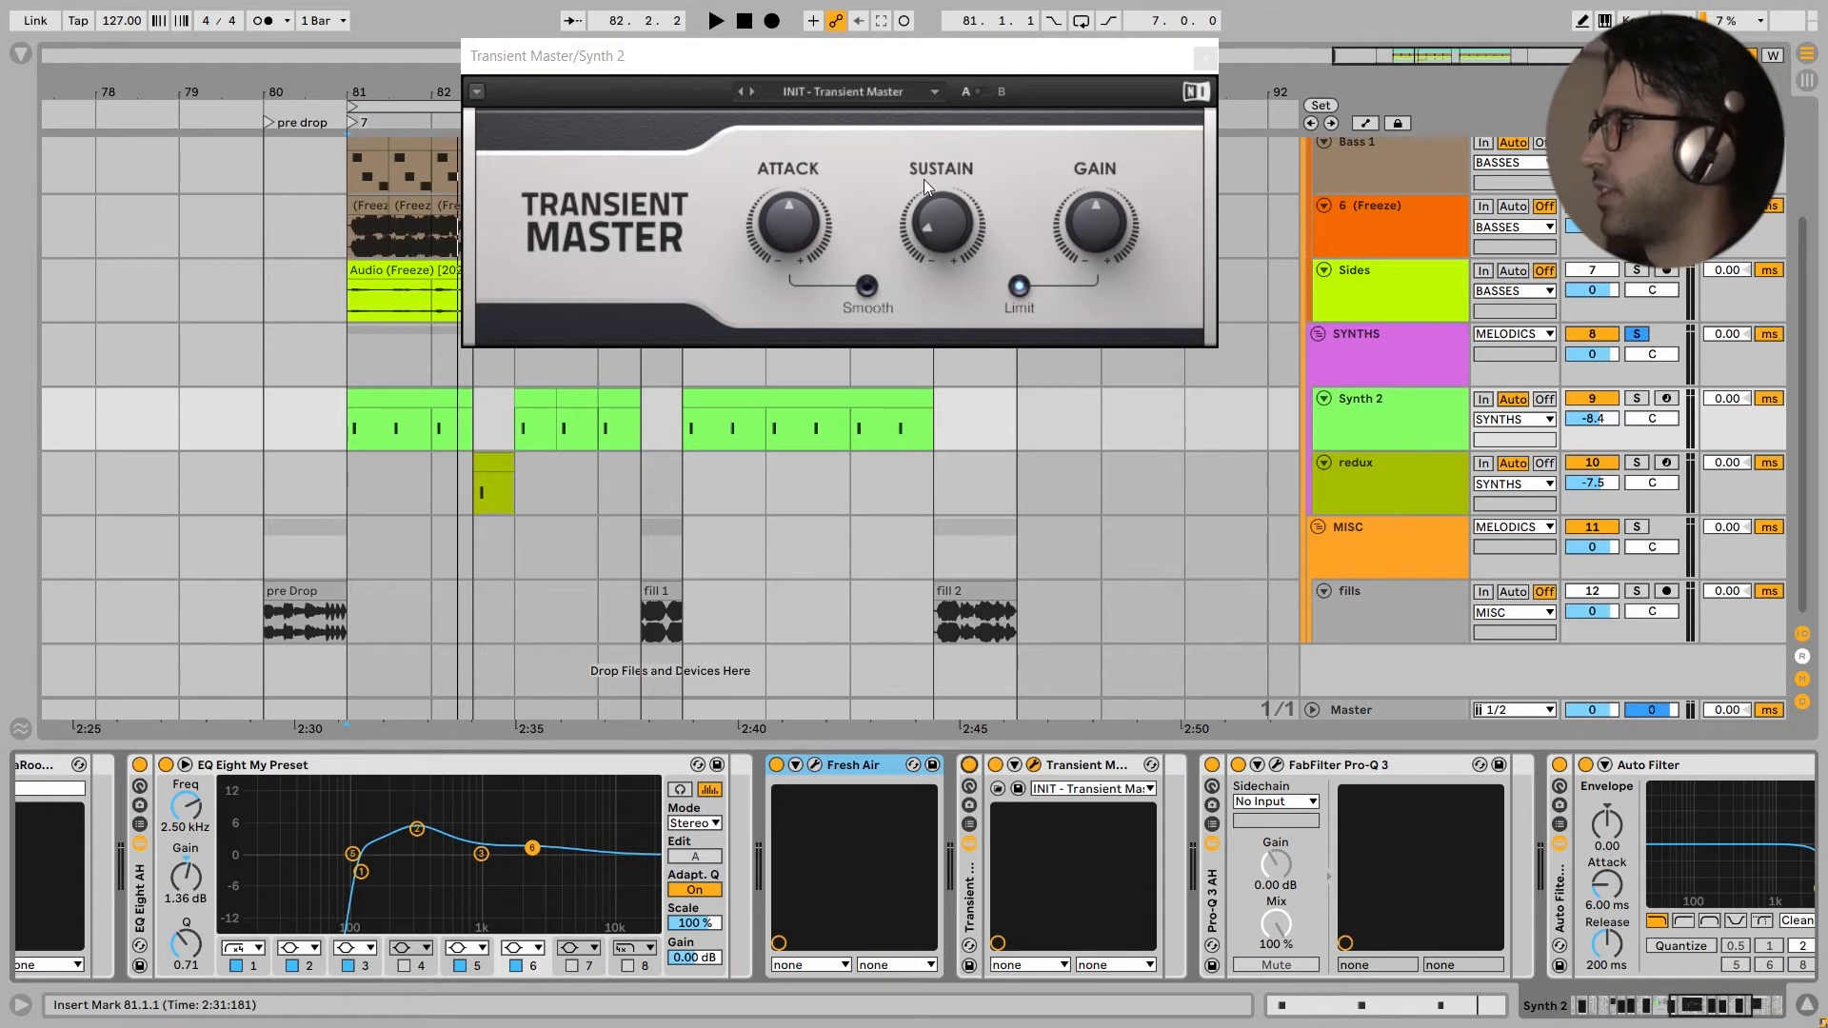
{"action": "key", "text": "space"}
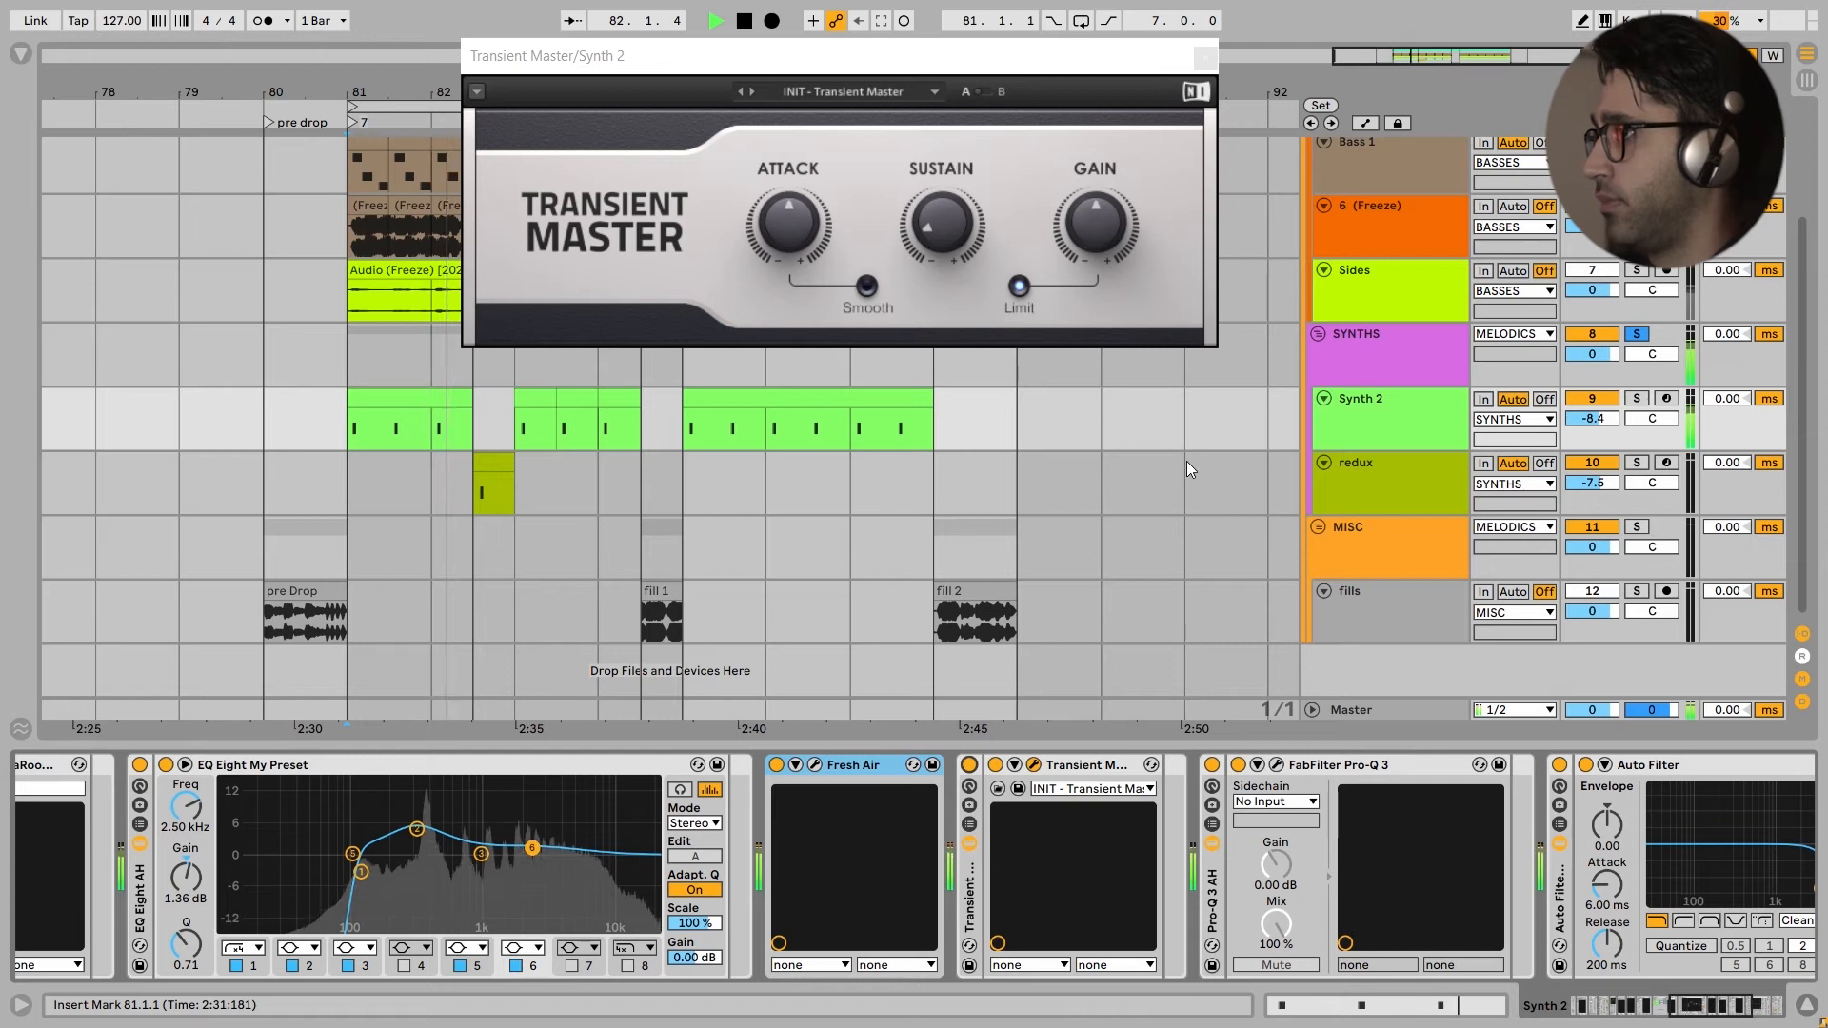
{"action": "key", "text": "space"}
Step: Examine the low cut in the Pro-Q 3 after Transient Master and compare it bypassed and active, leaving its window closed
{"action": "left_click_drag", "start_coordinate": [1018, 818], "coordinate": [907, 850]}
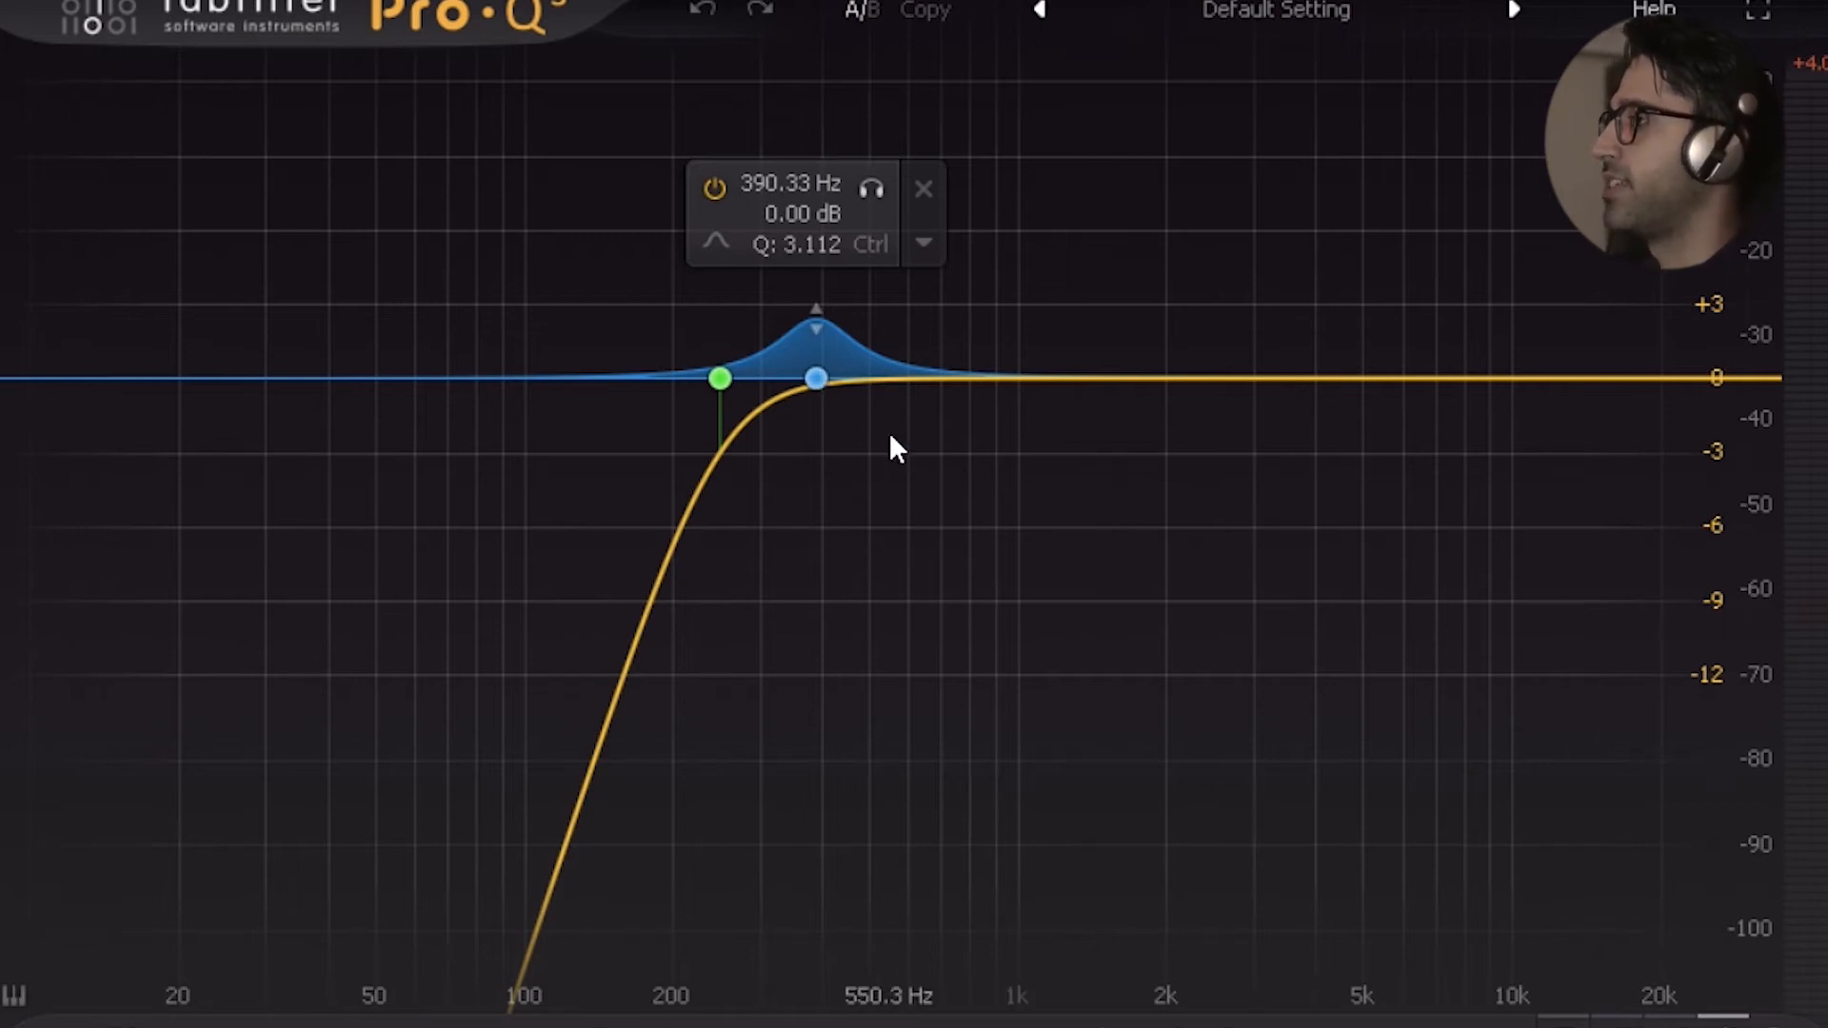
{"action": "key", "text": "space"}
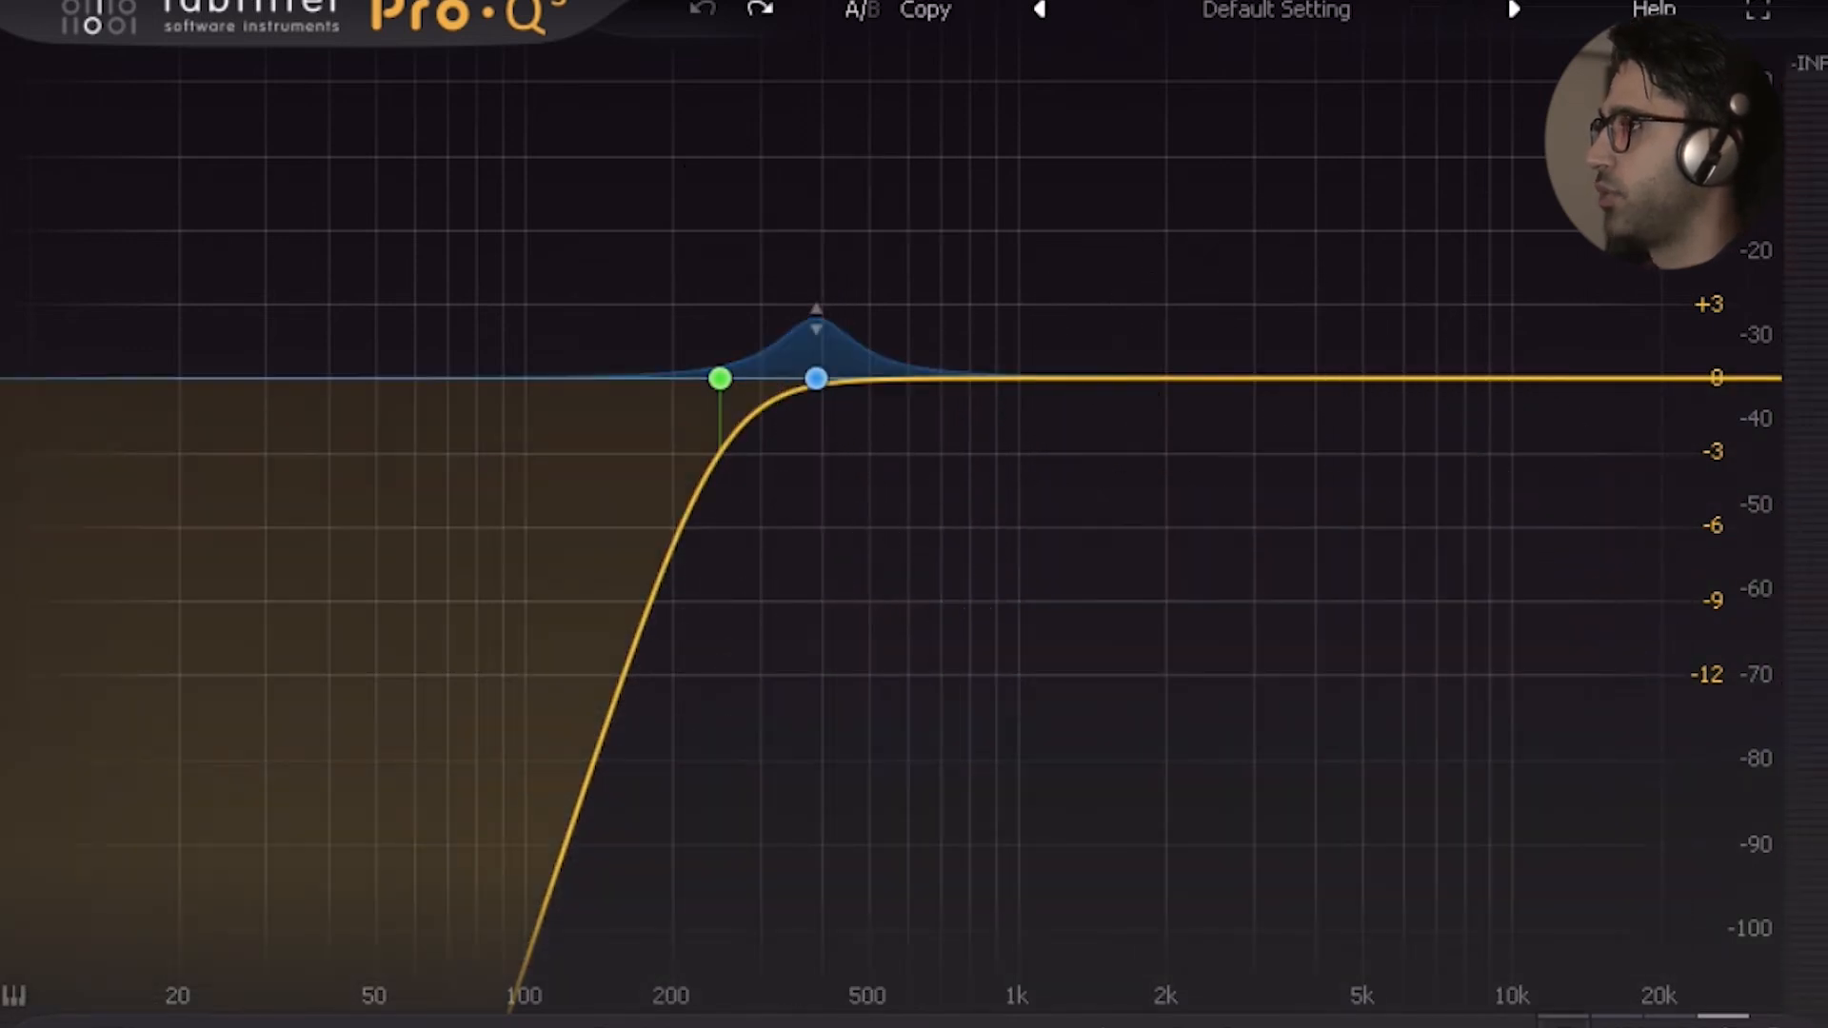
{"action": "left_click", "coordinate": [1562, 1020]}
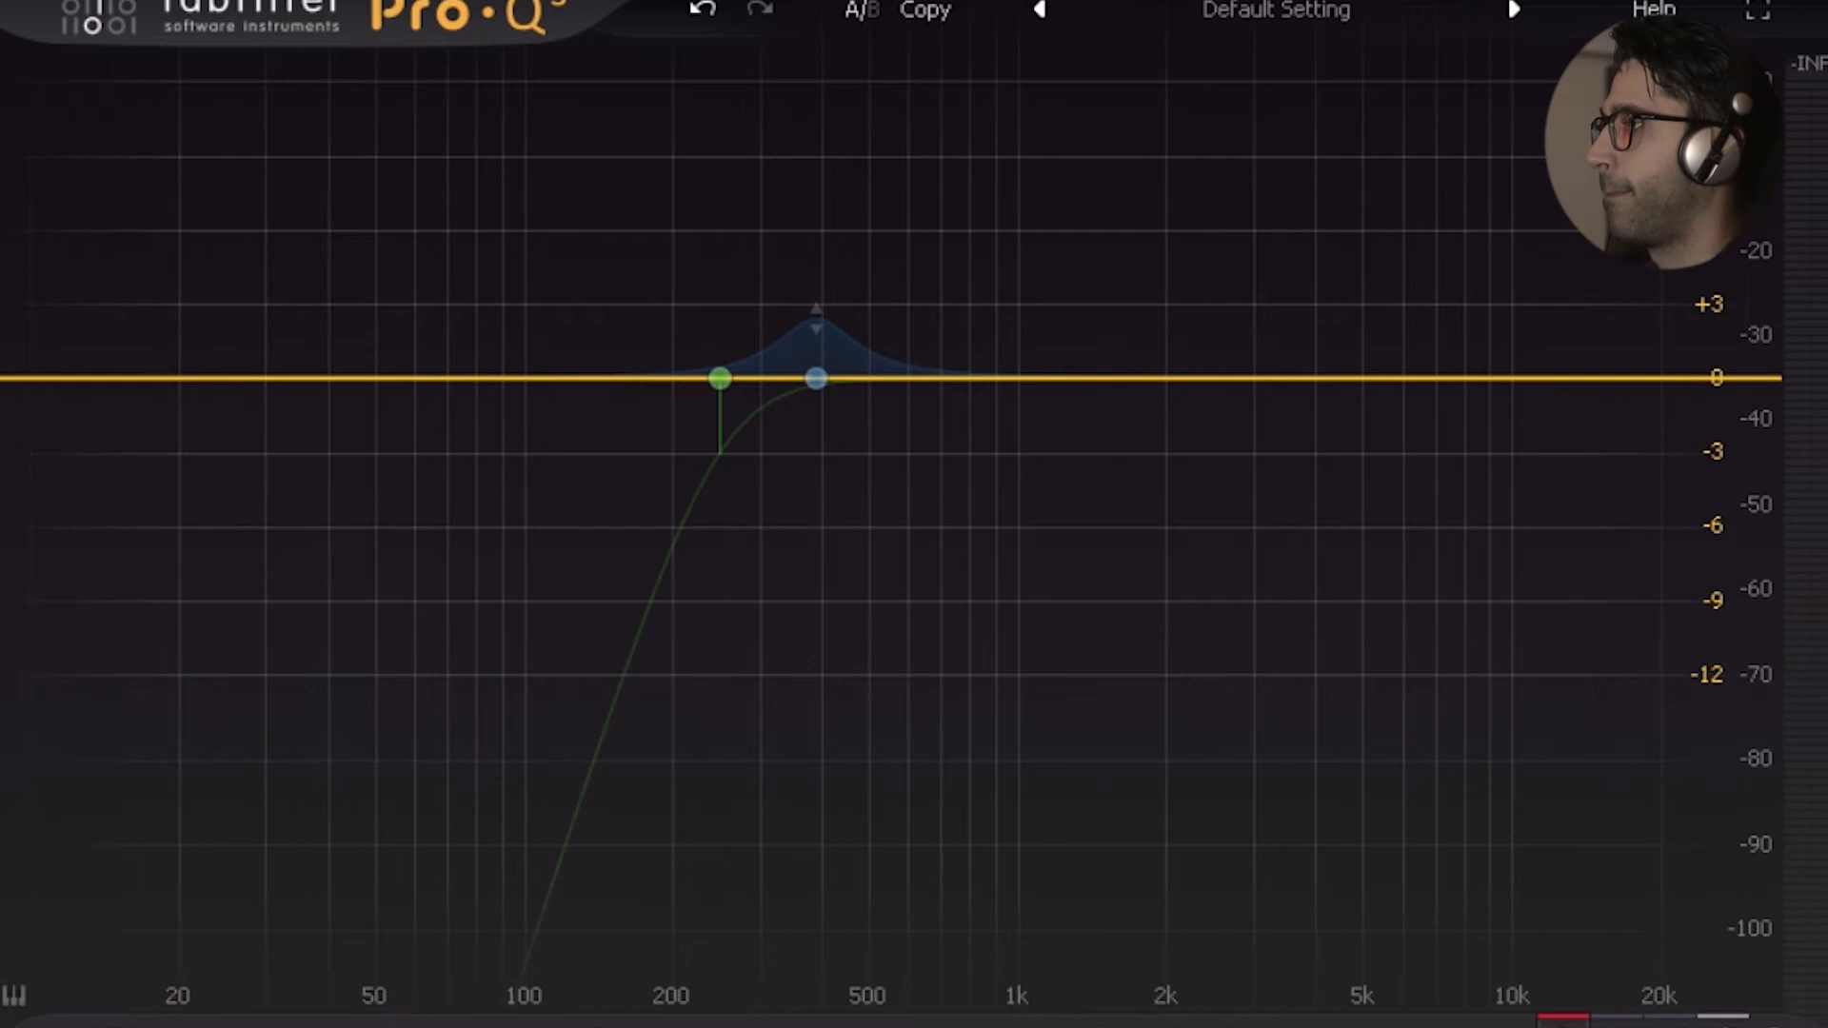
{"action": "left_click", "coordinate": [1562, 1020]}
{"action": "key", "text": "space"}
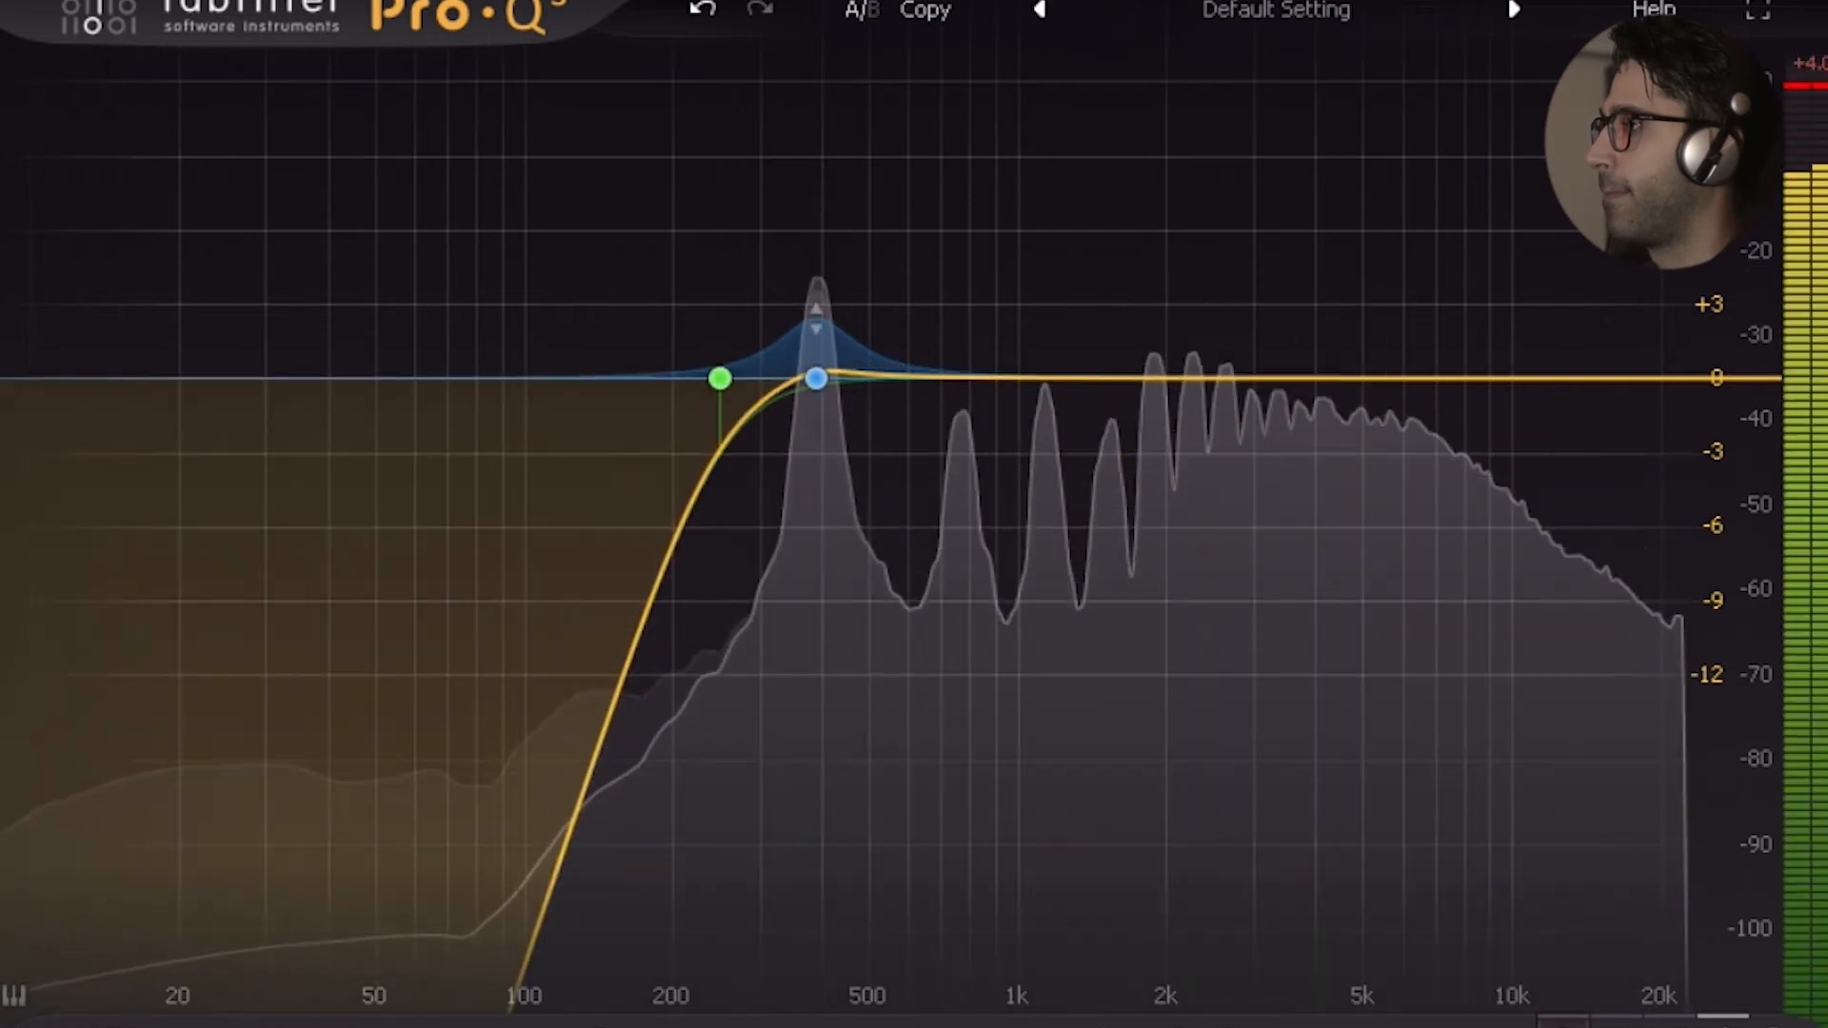
{"action": "key", "text": "space"}
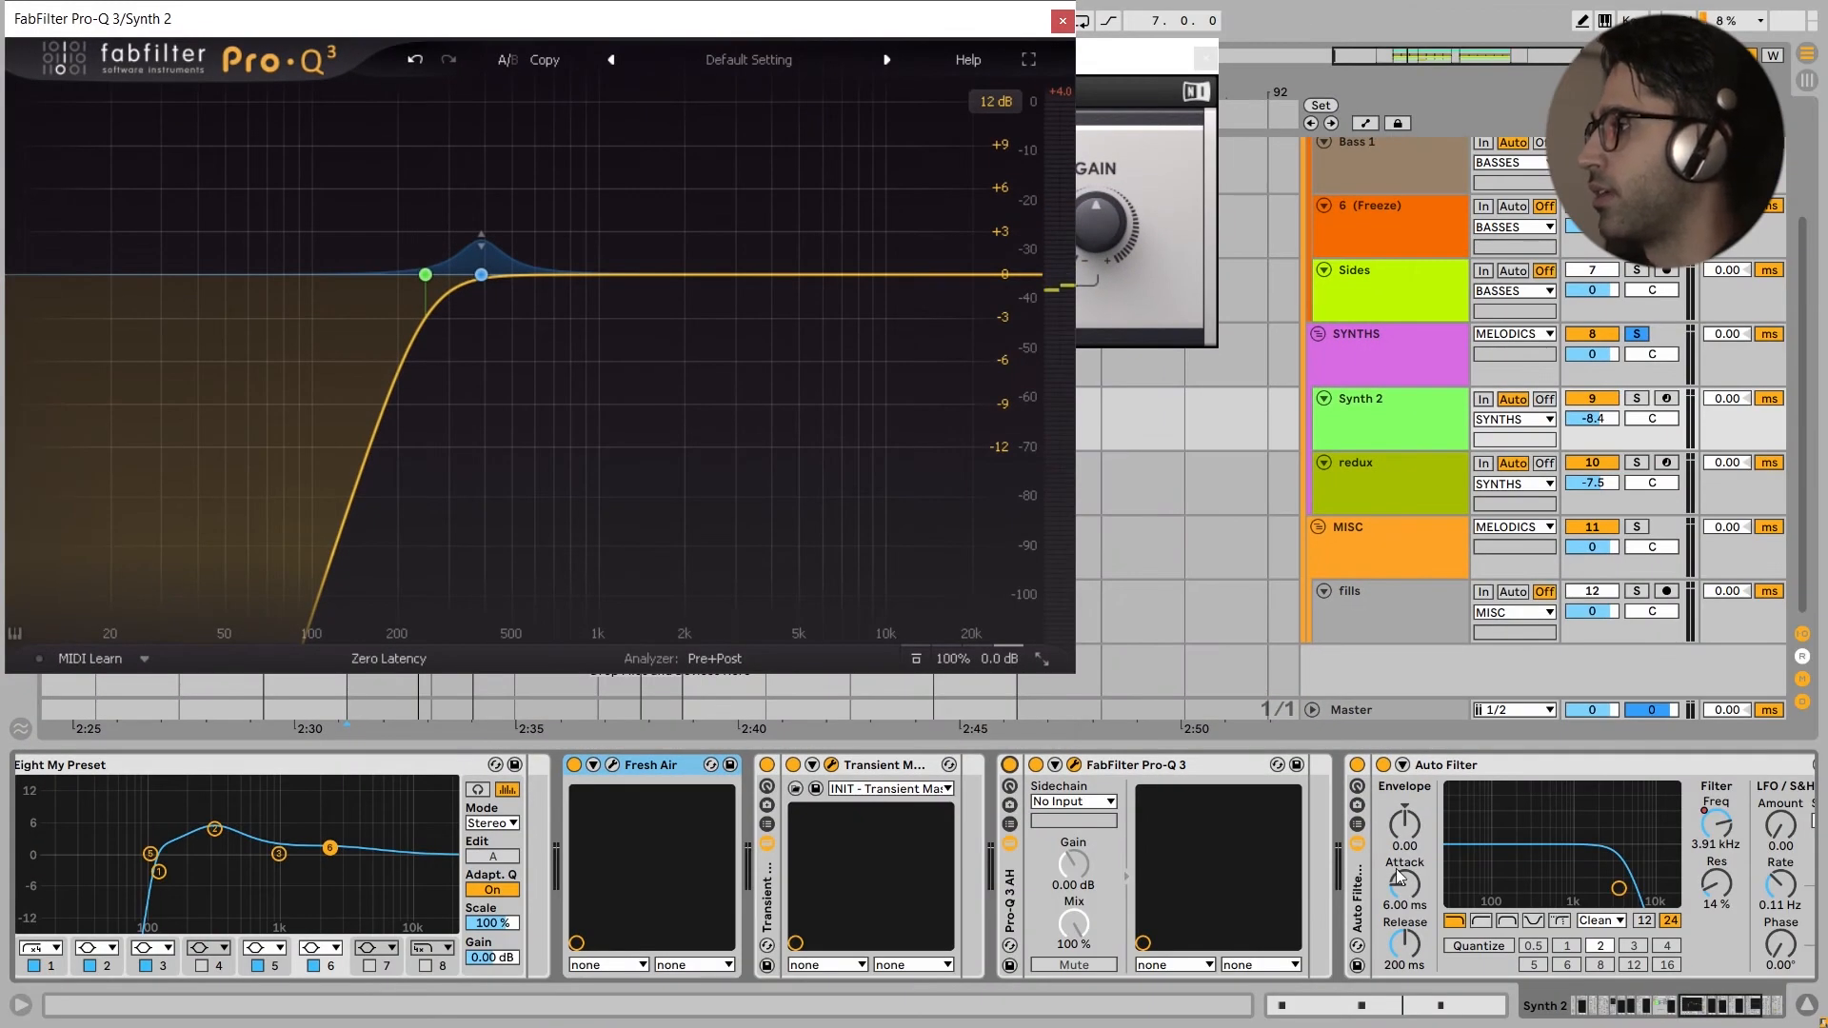
{"action": "left_click", "coordinate": [1138, 12]}
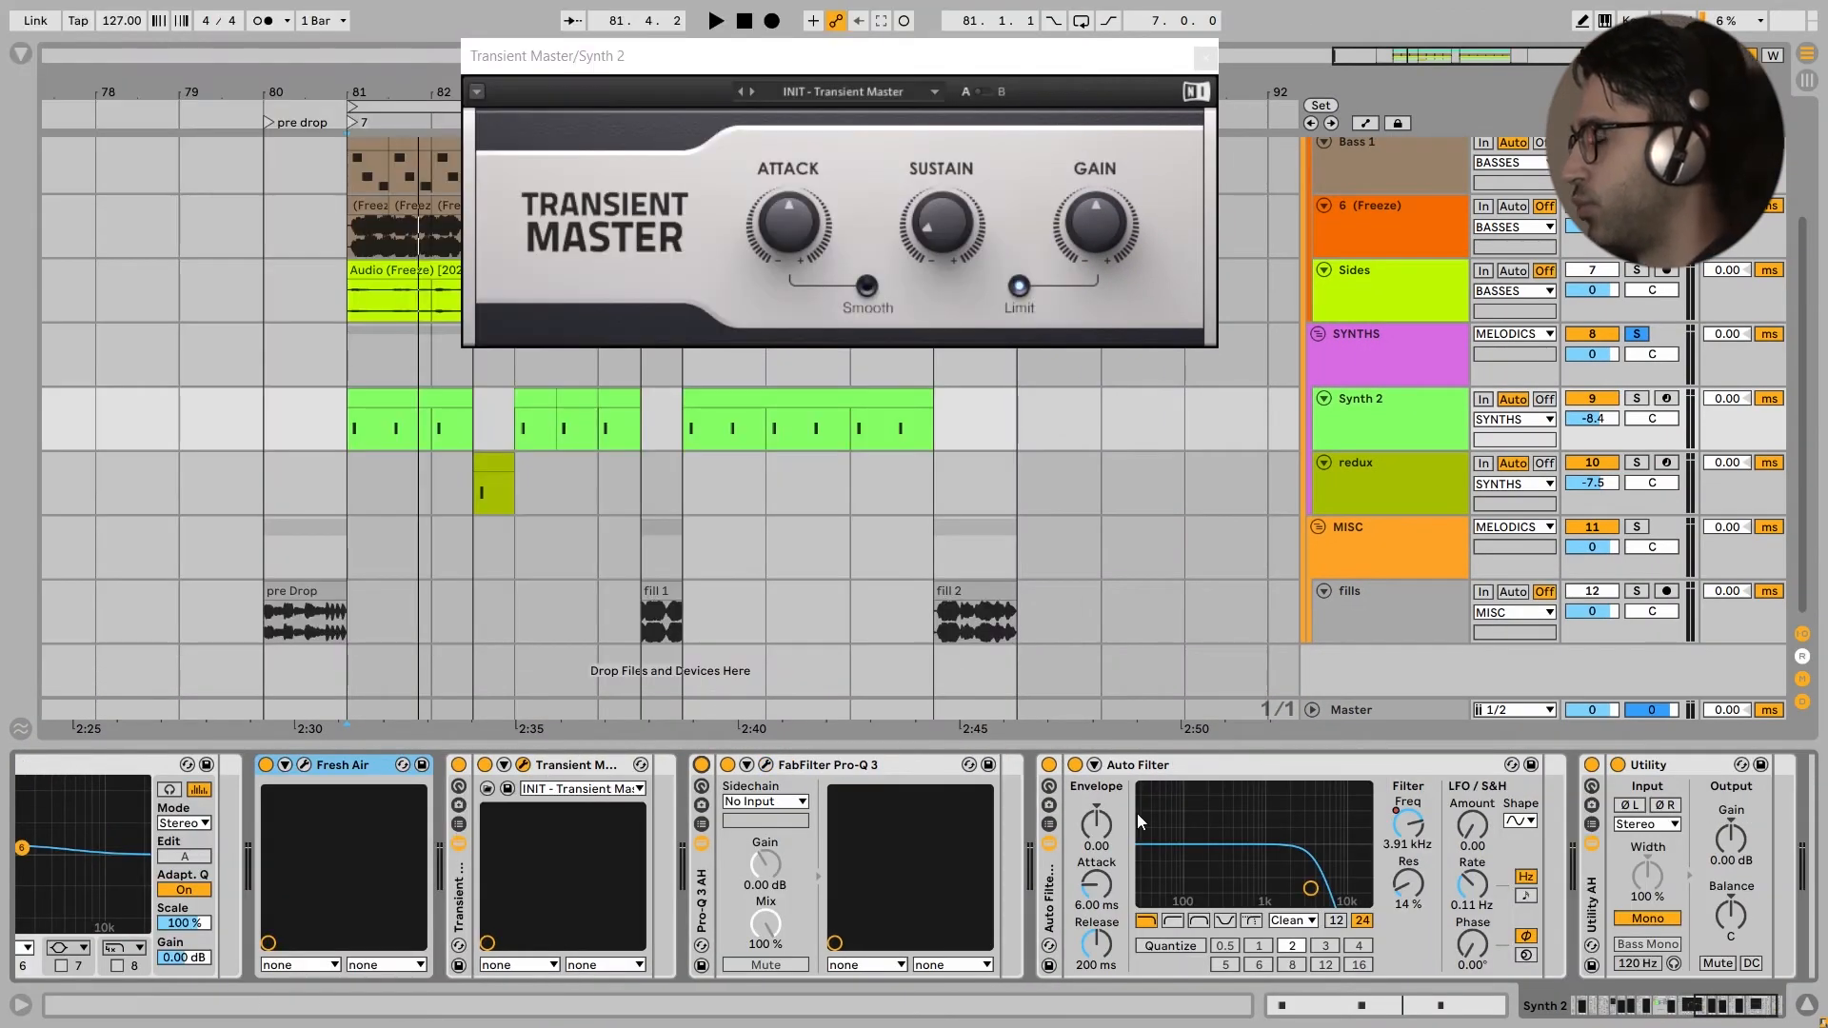
Step: Show the track automation and examine Synth 2's Auto Filter frequency curve around the first note at bar 81
{"action": "scroll", "coordinate": [1208, 815], "scroll_direction": "right", "scroll_amount": 1}
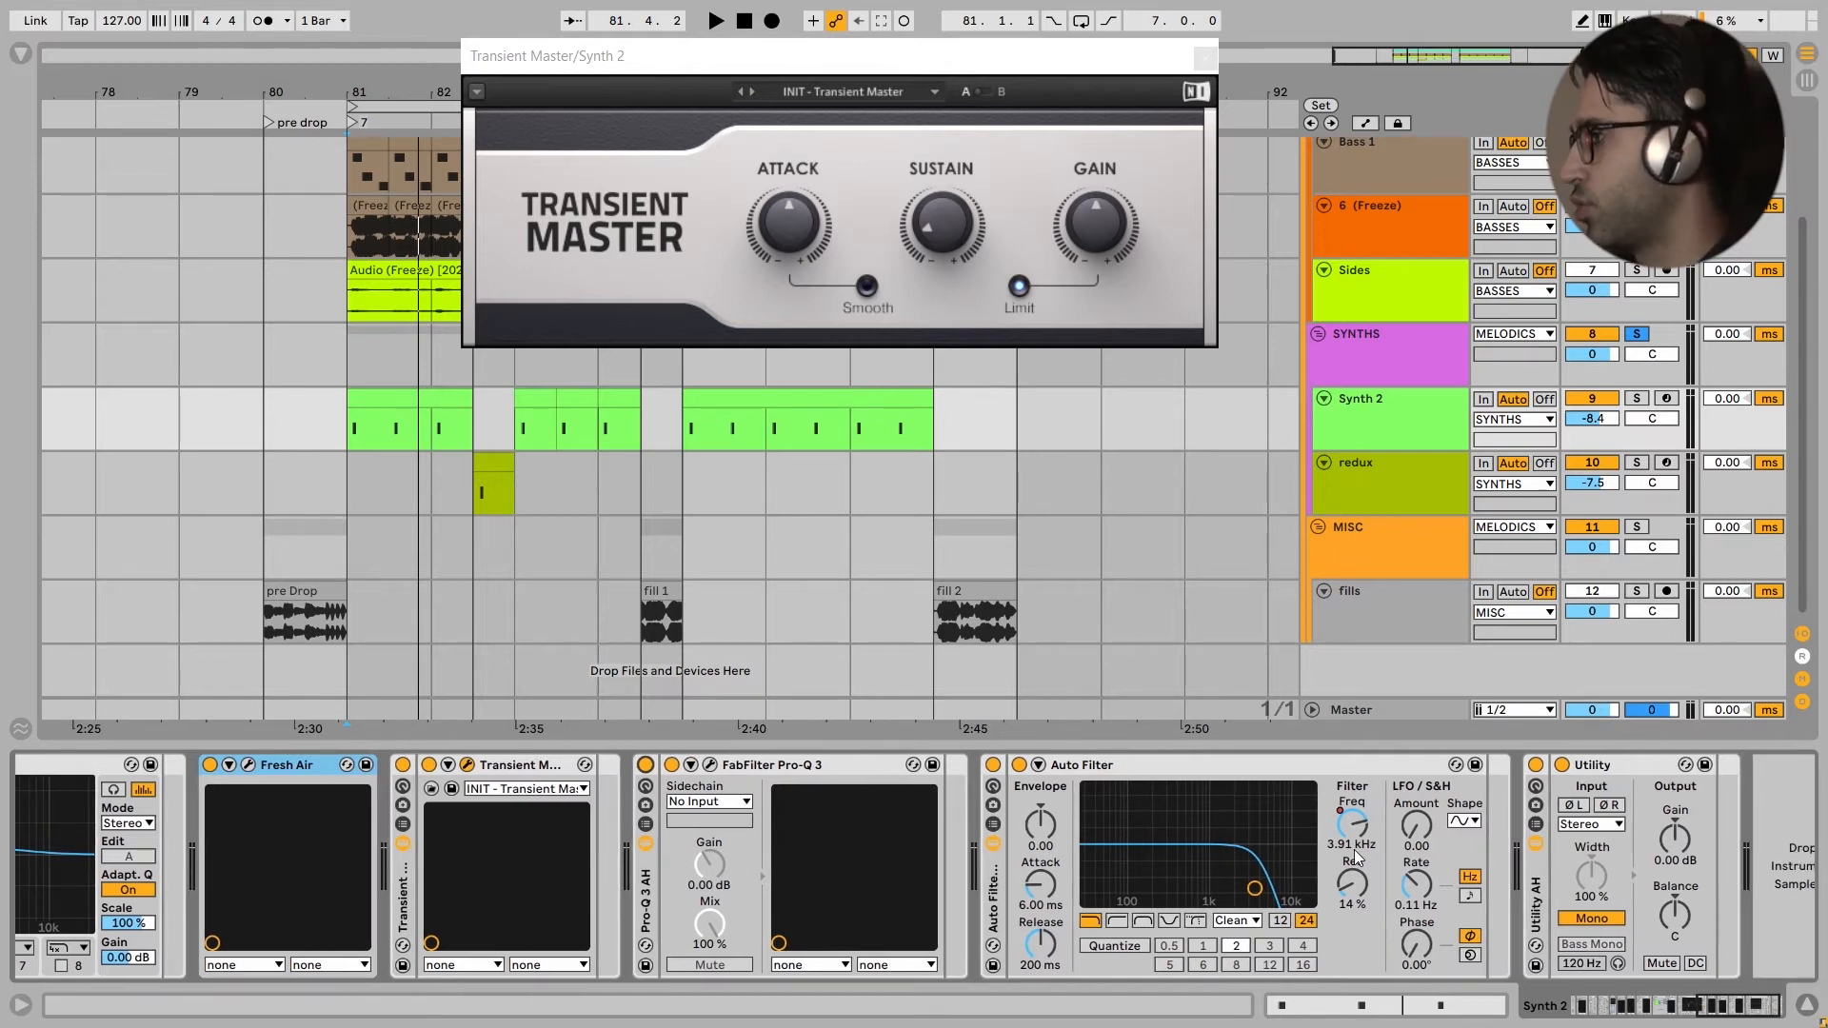
{"action": "key", "text": "a"}
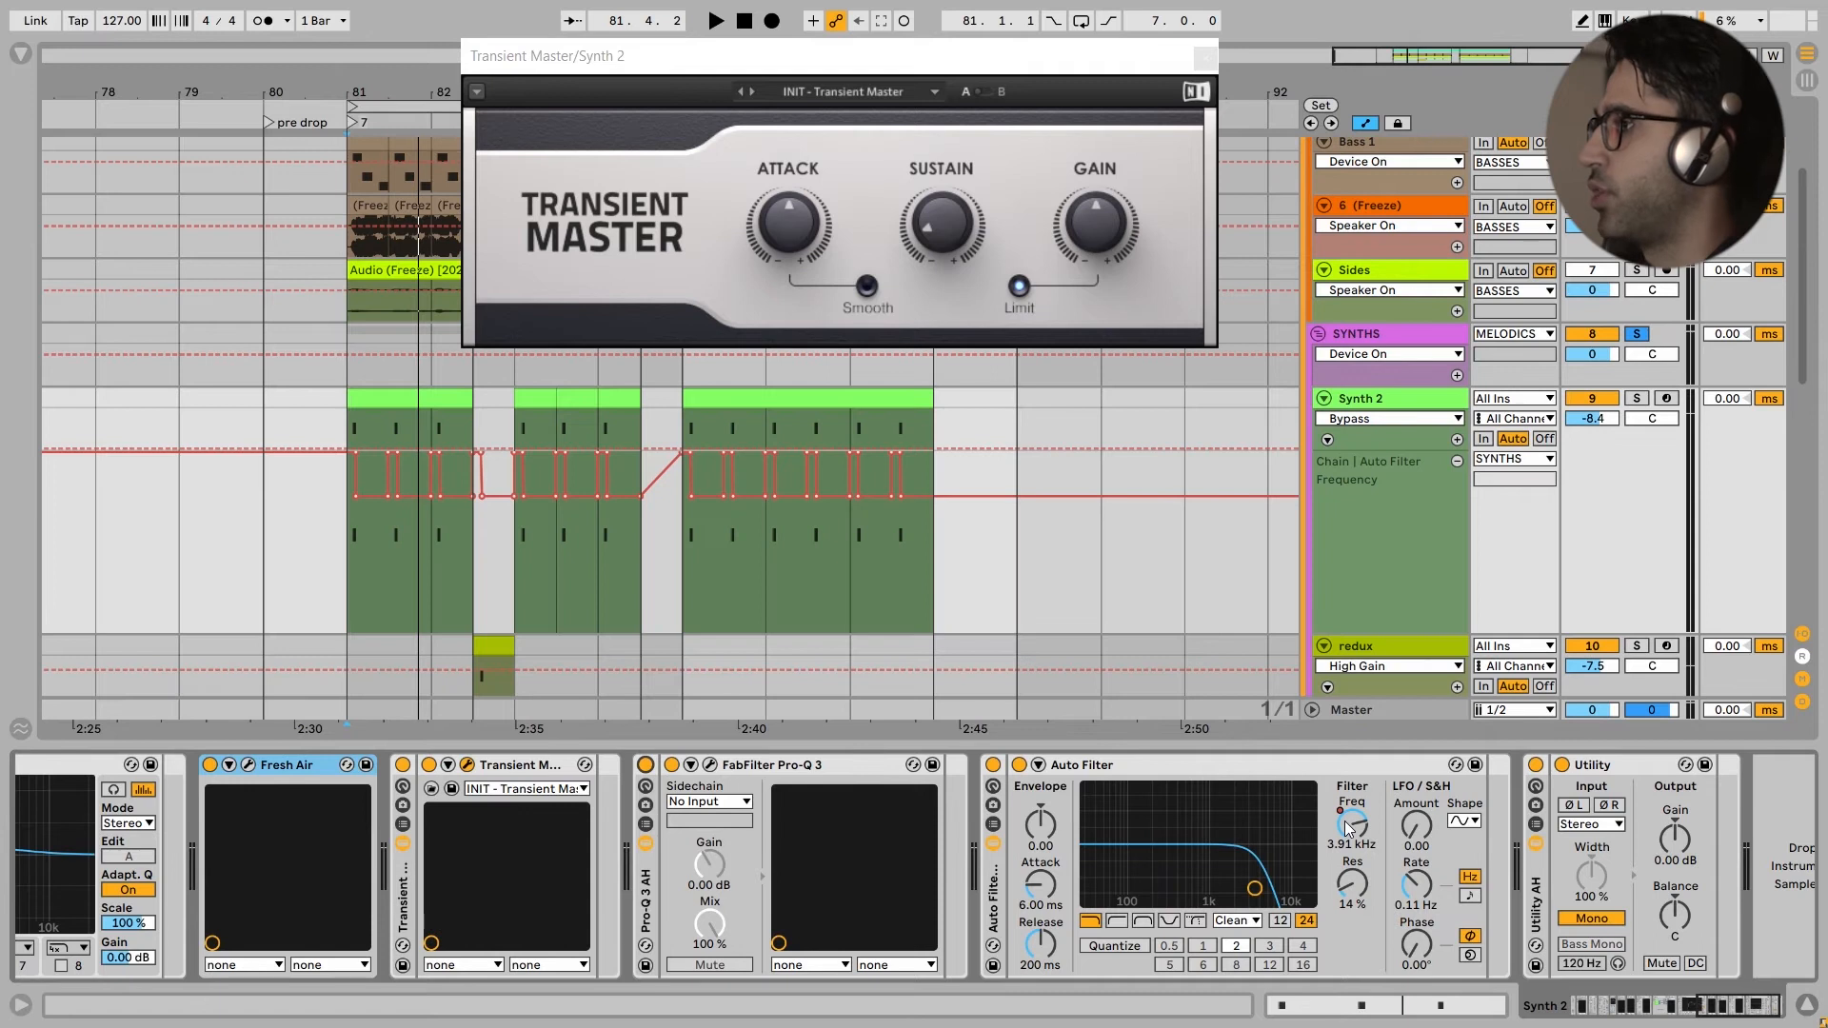
{"action": "scroll", "coordinate": [377, 536], "scroll_direction": "up", "scroll_amount": 10}
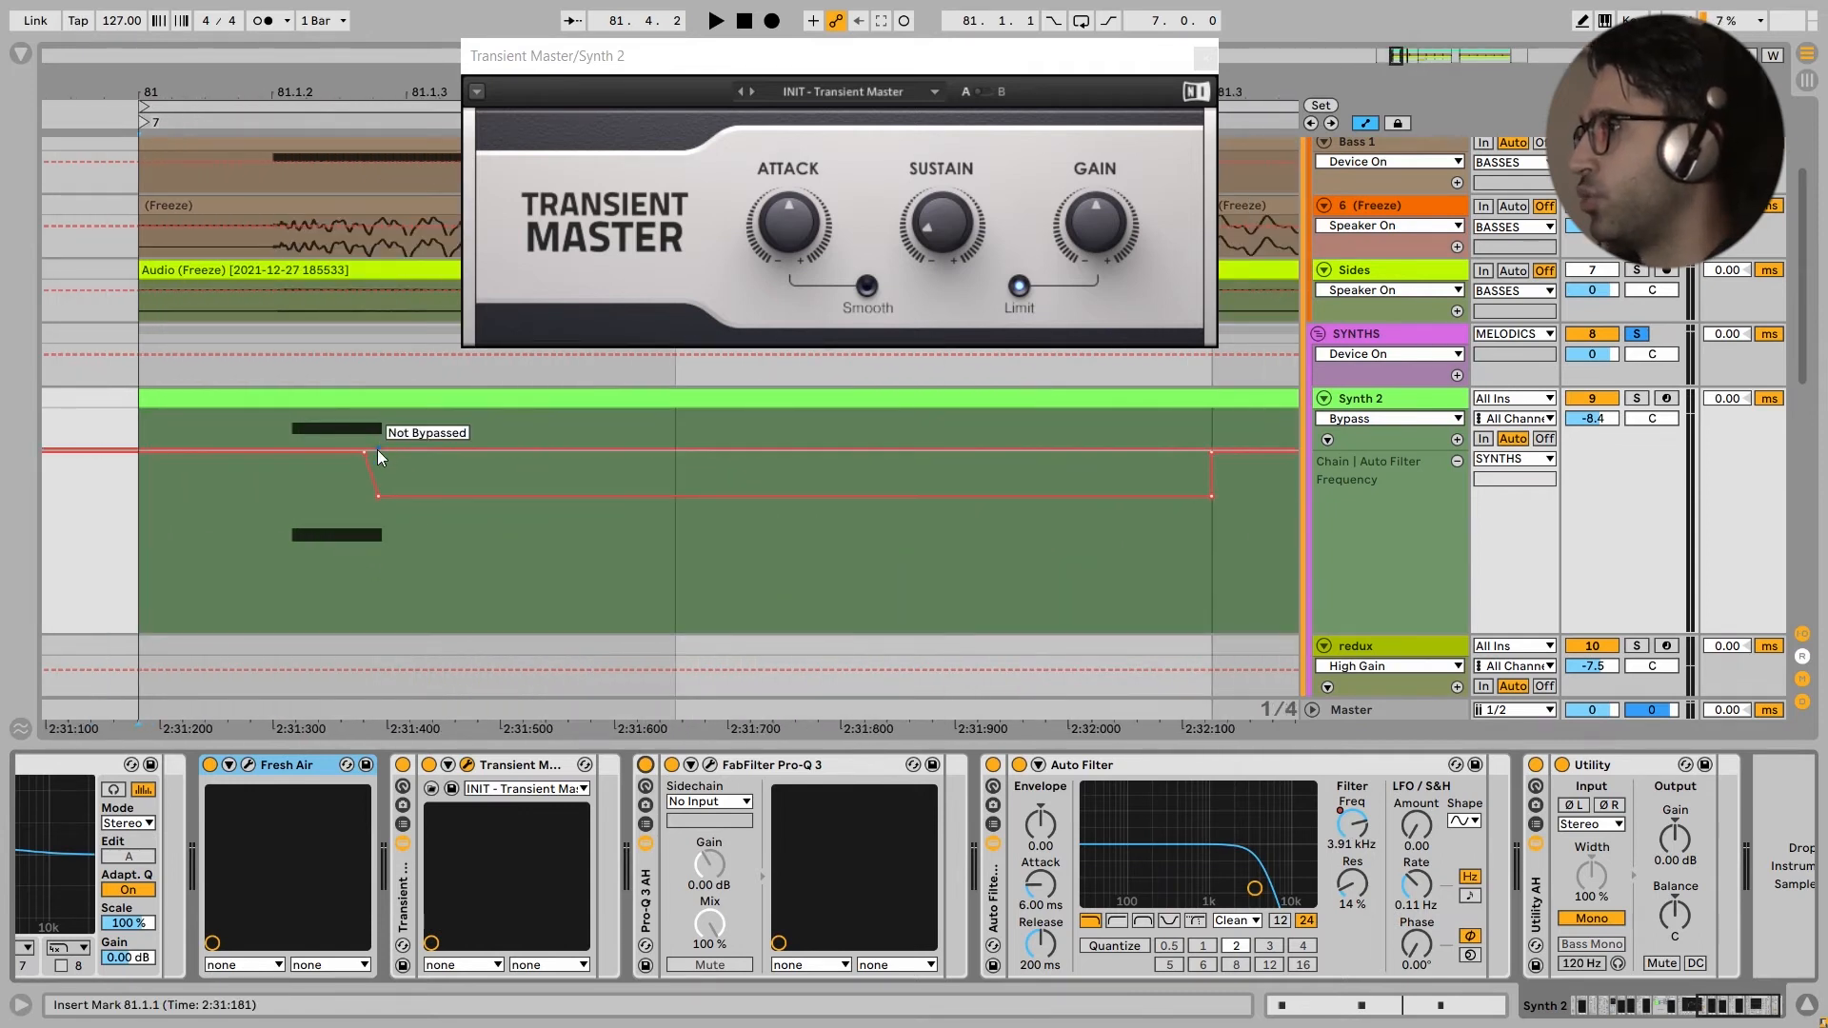
Step: Inspect Synth 2's Auto Filter frequency automation closely at the first note's end, and across the following notes up to bar 83
{"action": "scroll", "coordinate": [377, 450], "scroll_direction": "up", "scroll_amount": 3}
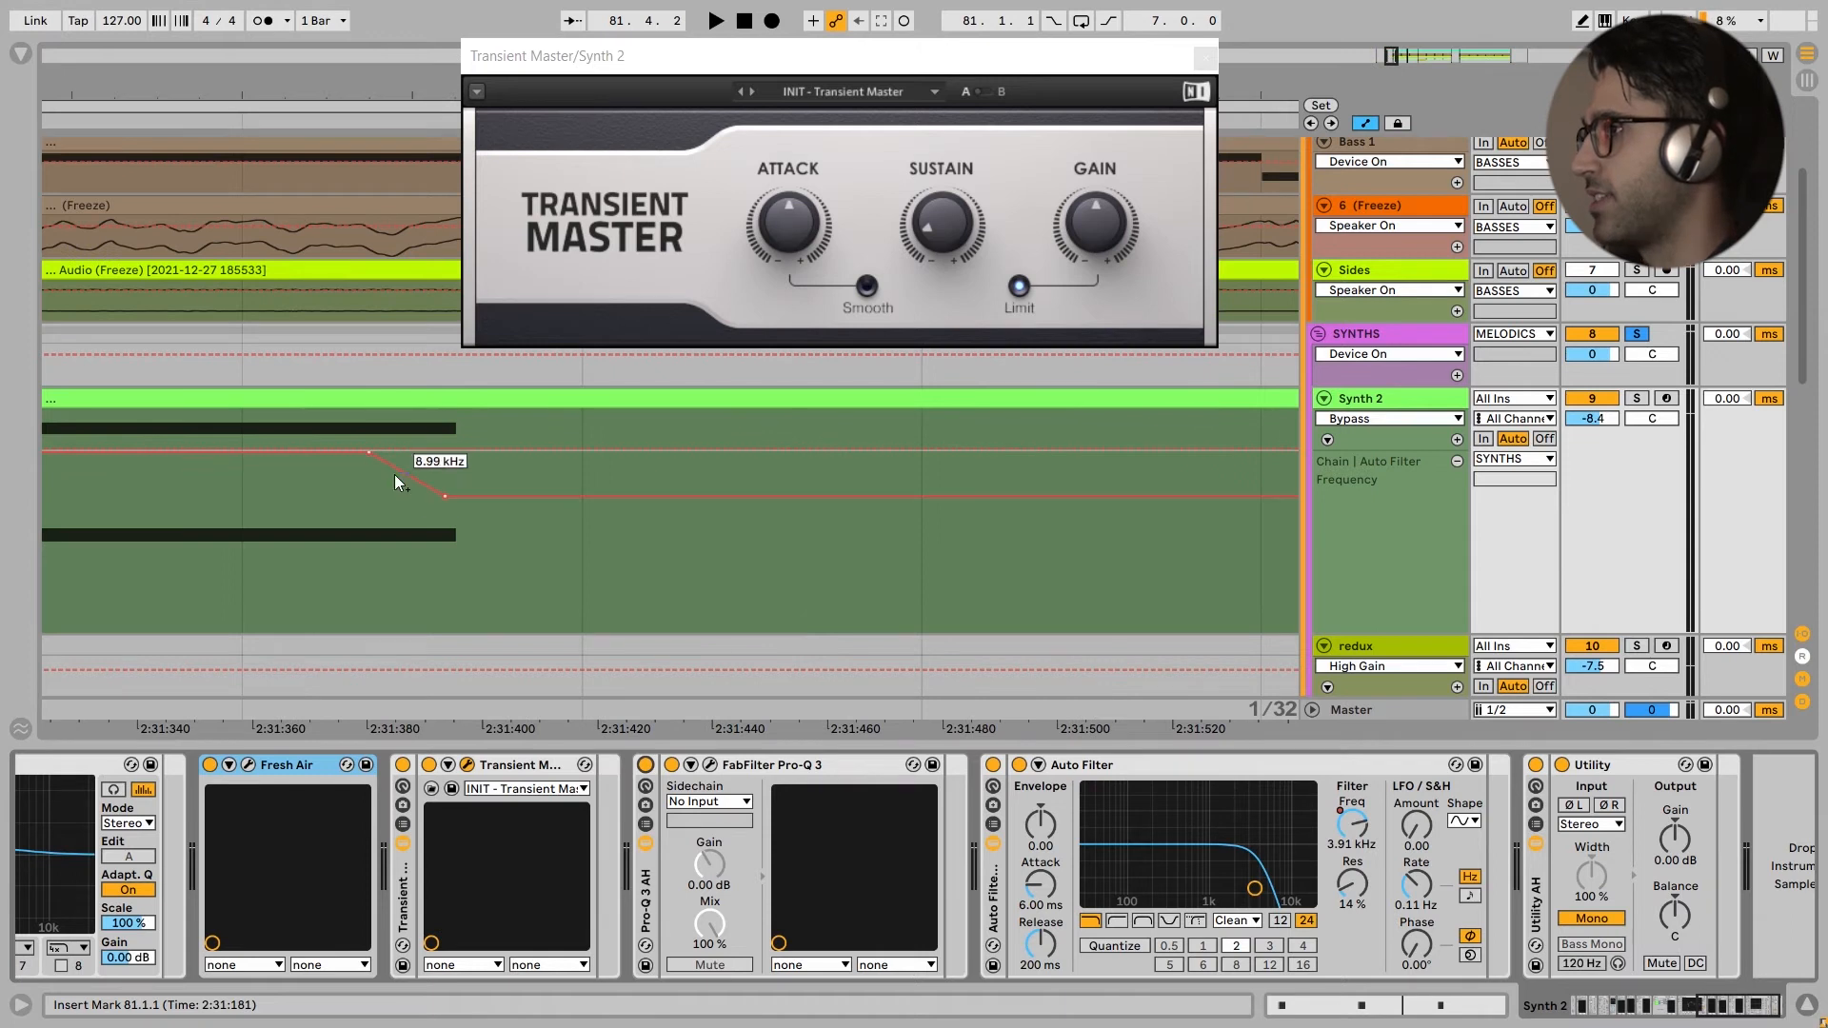
{"action": "scroll", "coordinate": [436, 495], "scroll_direction": "down", "scroll_amount": 4}
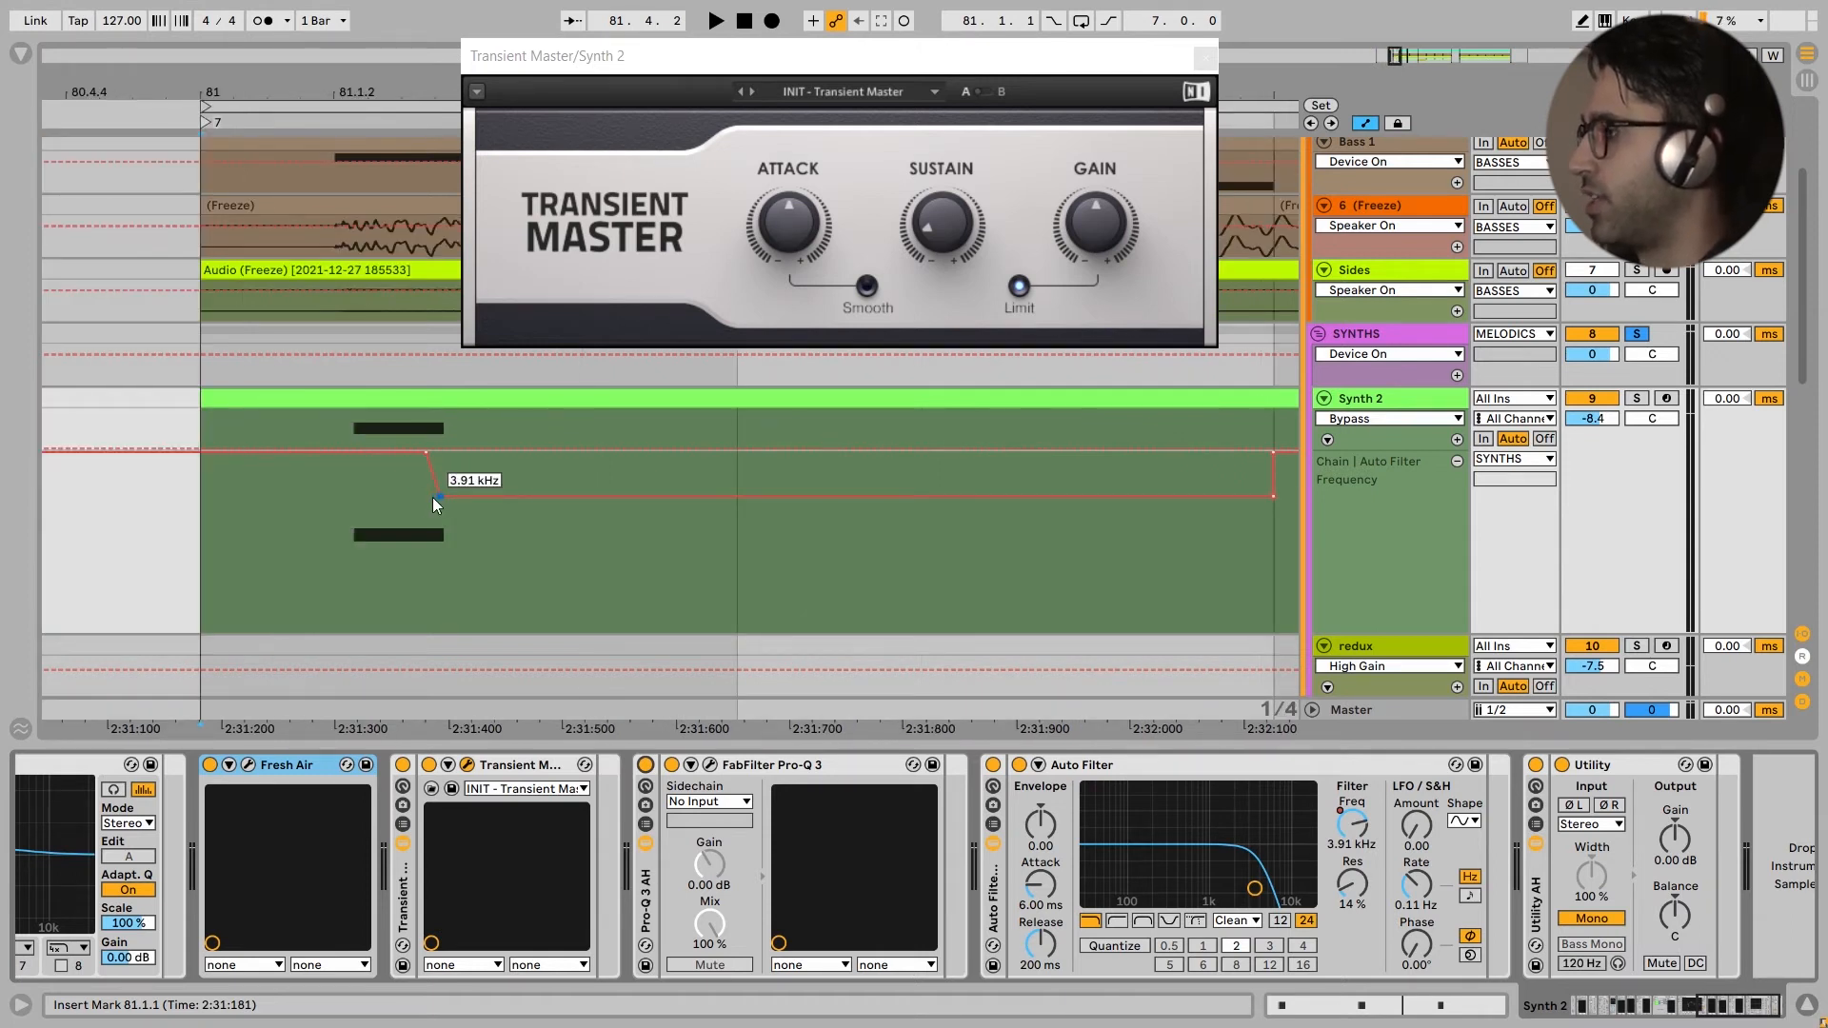
{"action": "scroll", "coordinate": [432, 497], "scroll_direction": "down", "scroll_amount": 5}
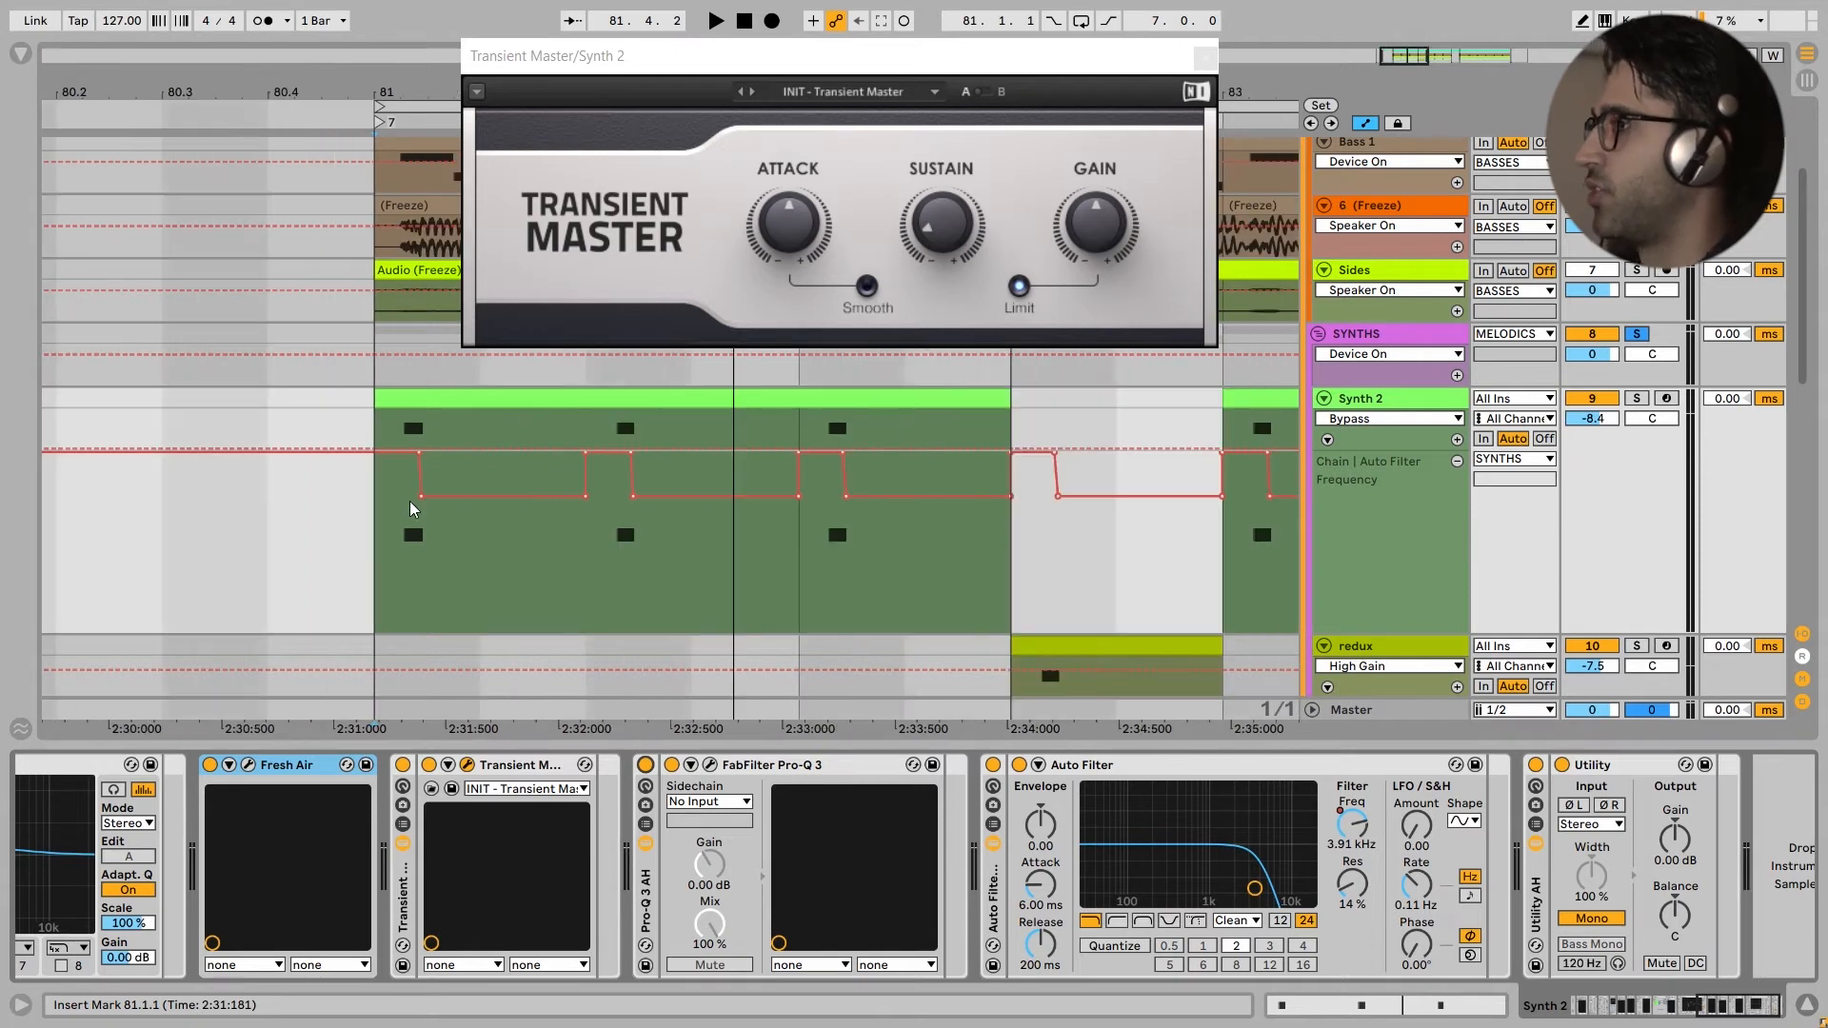
Step: Compare Synth 2's playback from bar 81 with the Auto Filter rack active, bypassed and re-enabled
{"action": "key", "text": "space"}
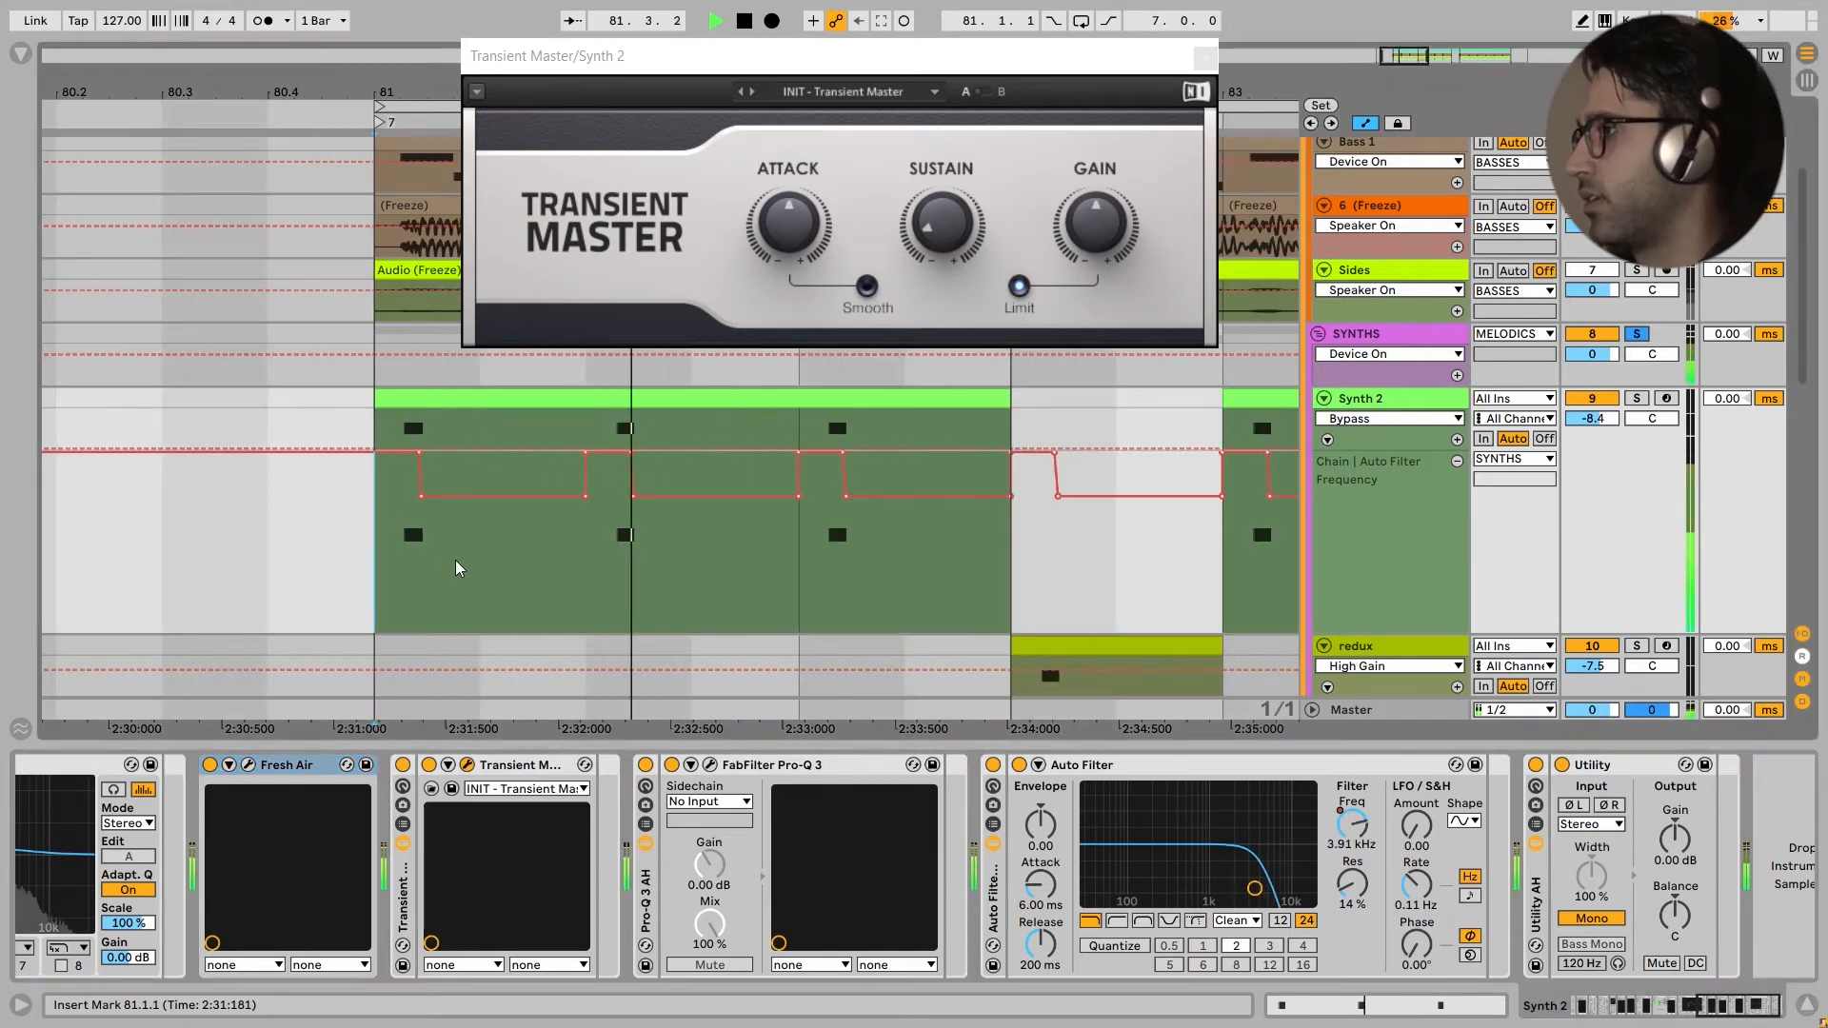
{"action": "left_click", "coordinate": [993, 766]}
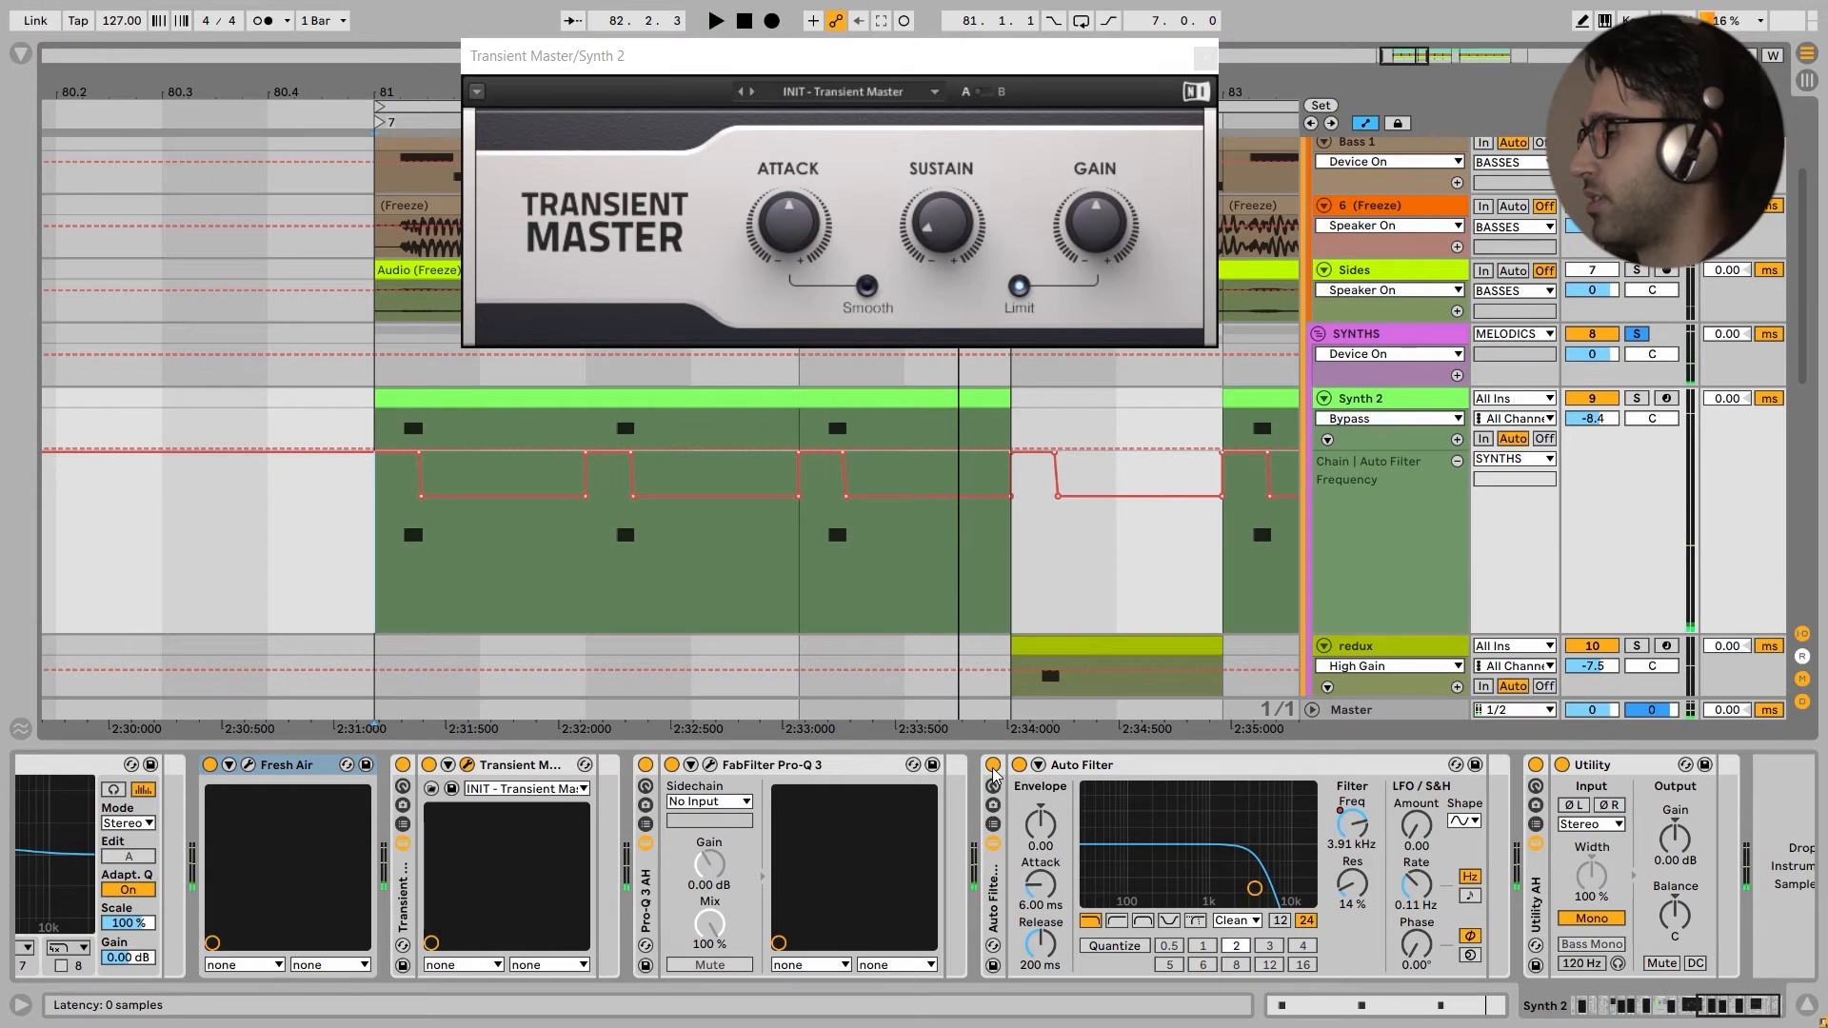
{"action": "key", "text": "space"}
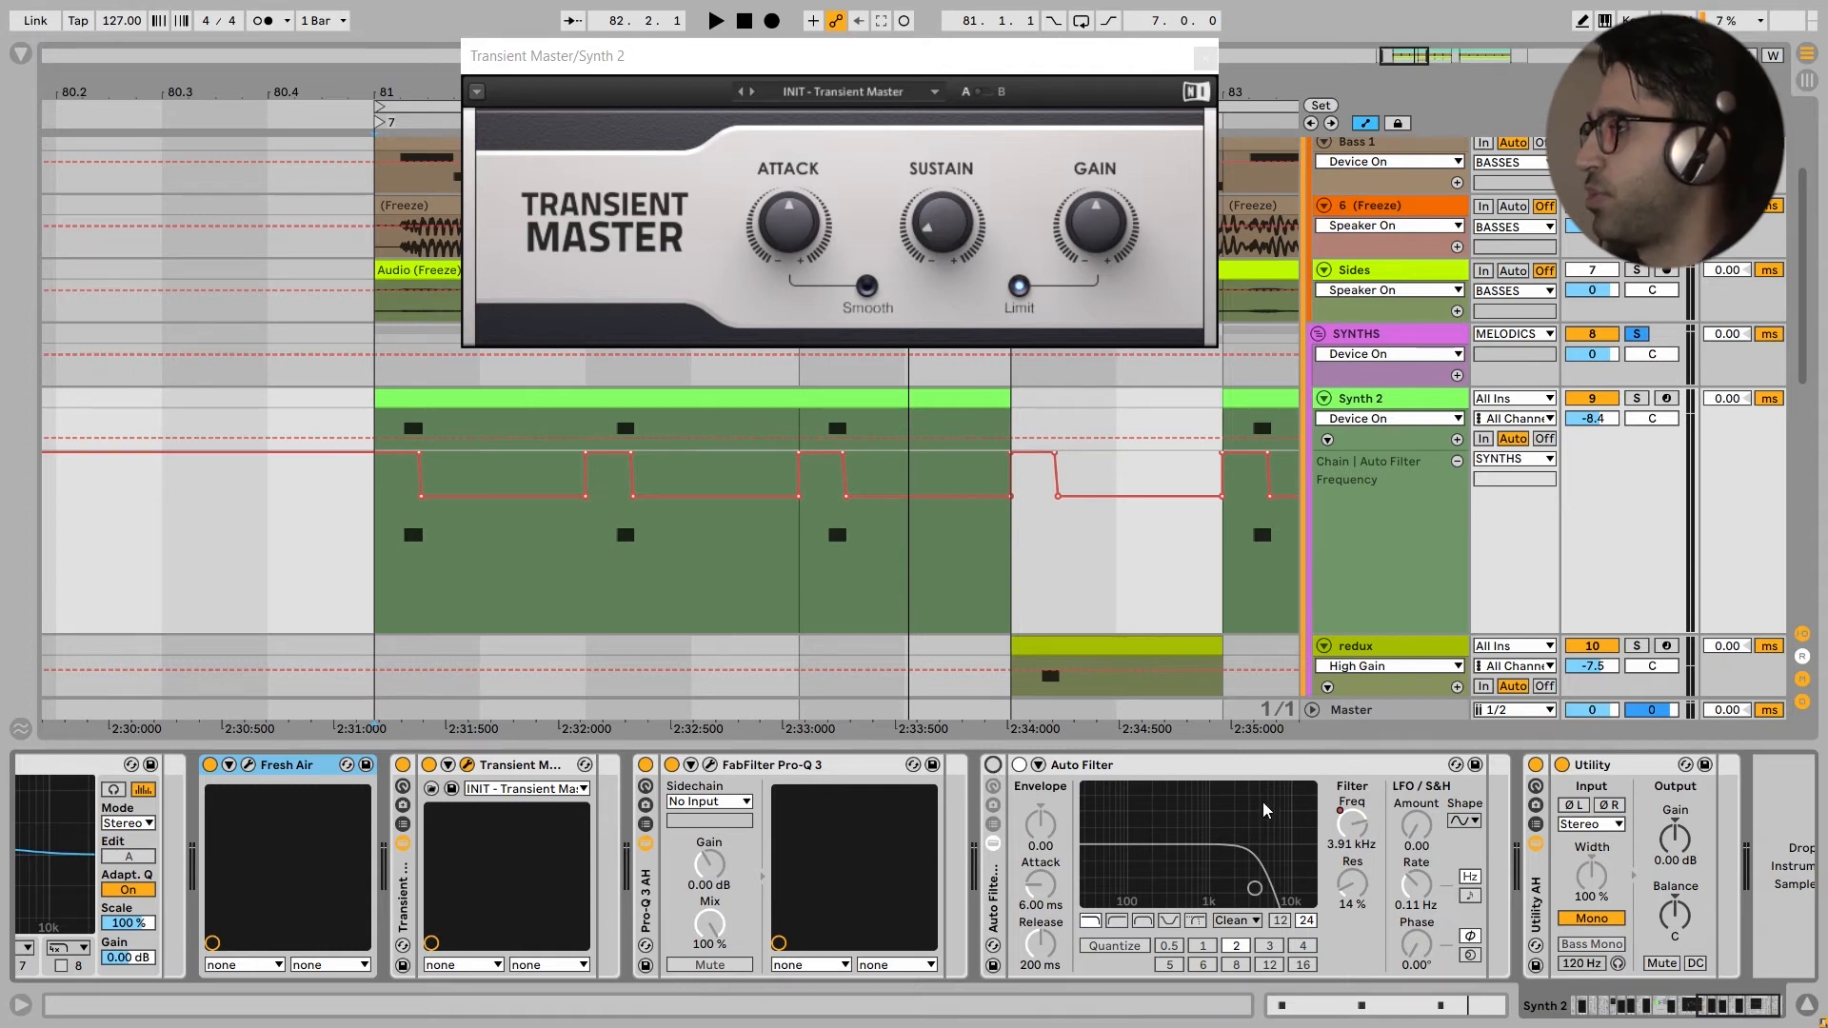
{"action": "key", "text": "space"}
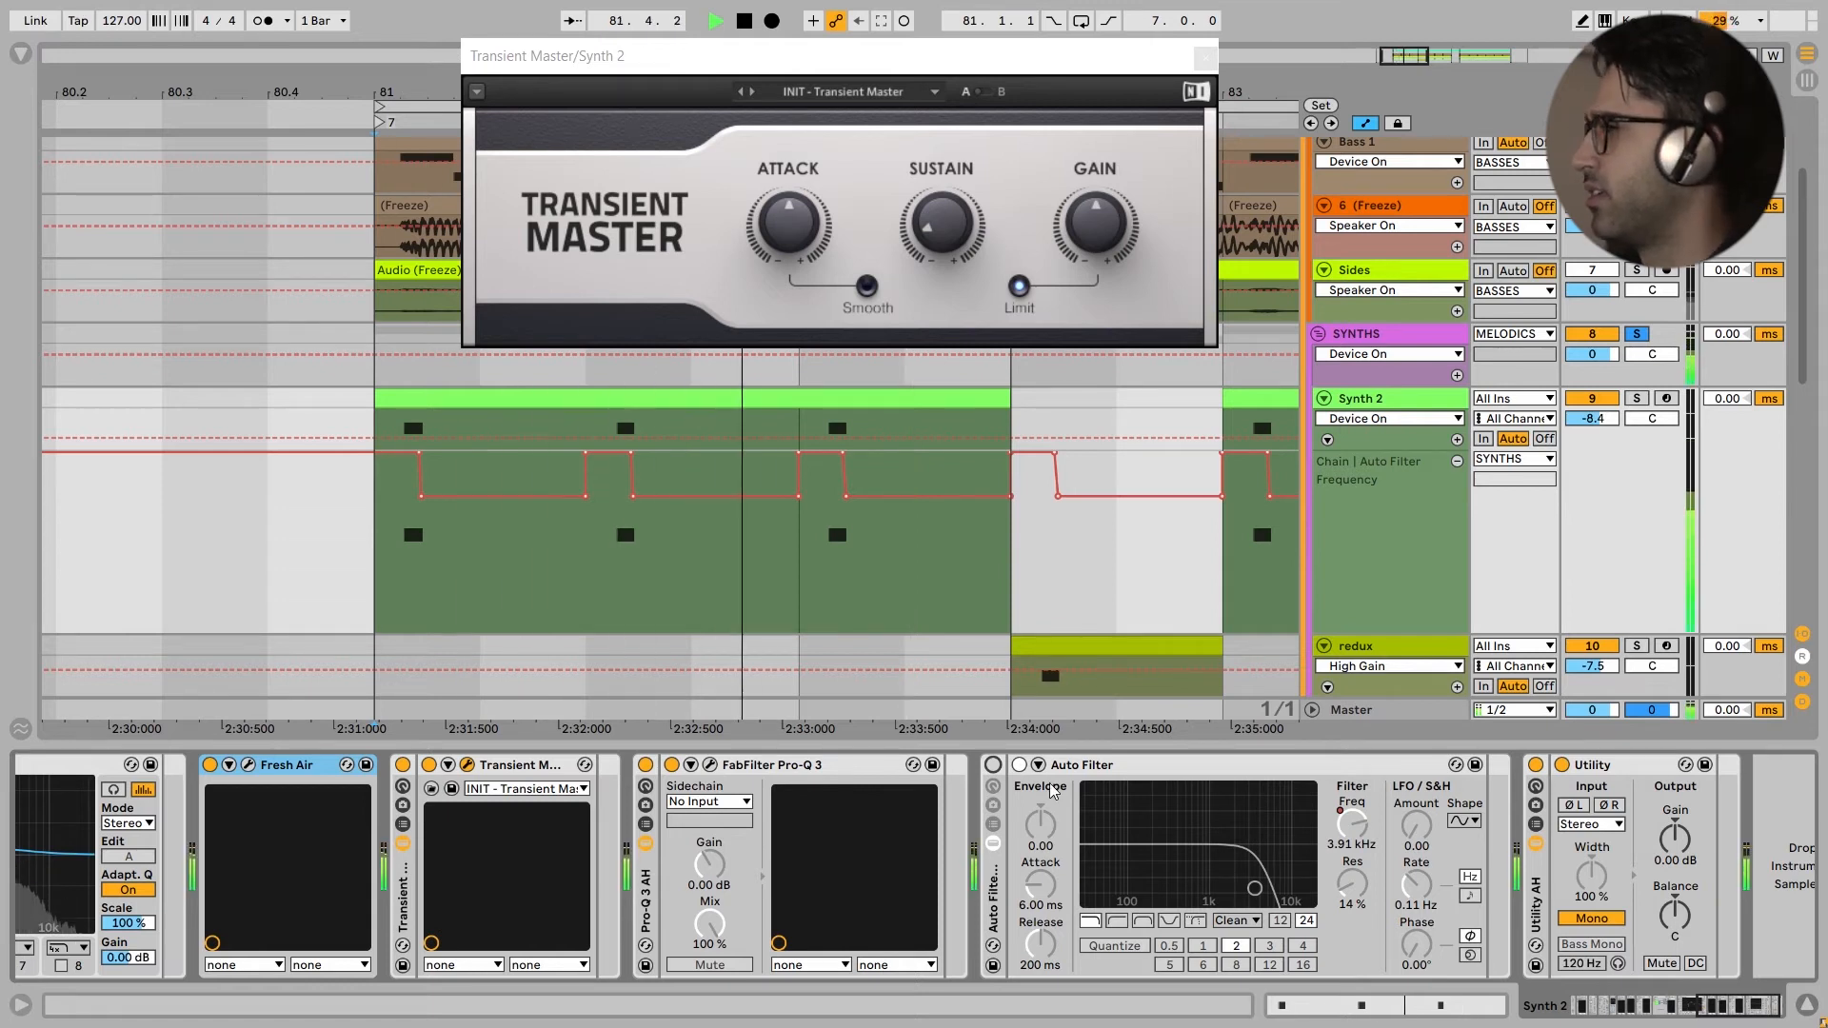
{"action": "key", "text": "space"}
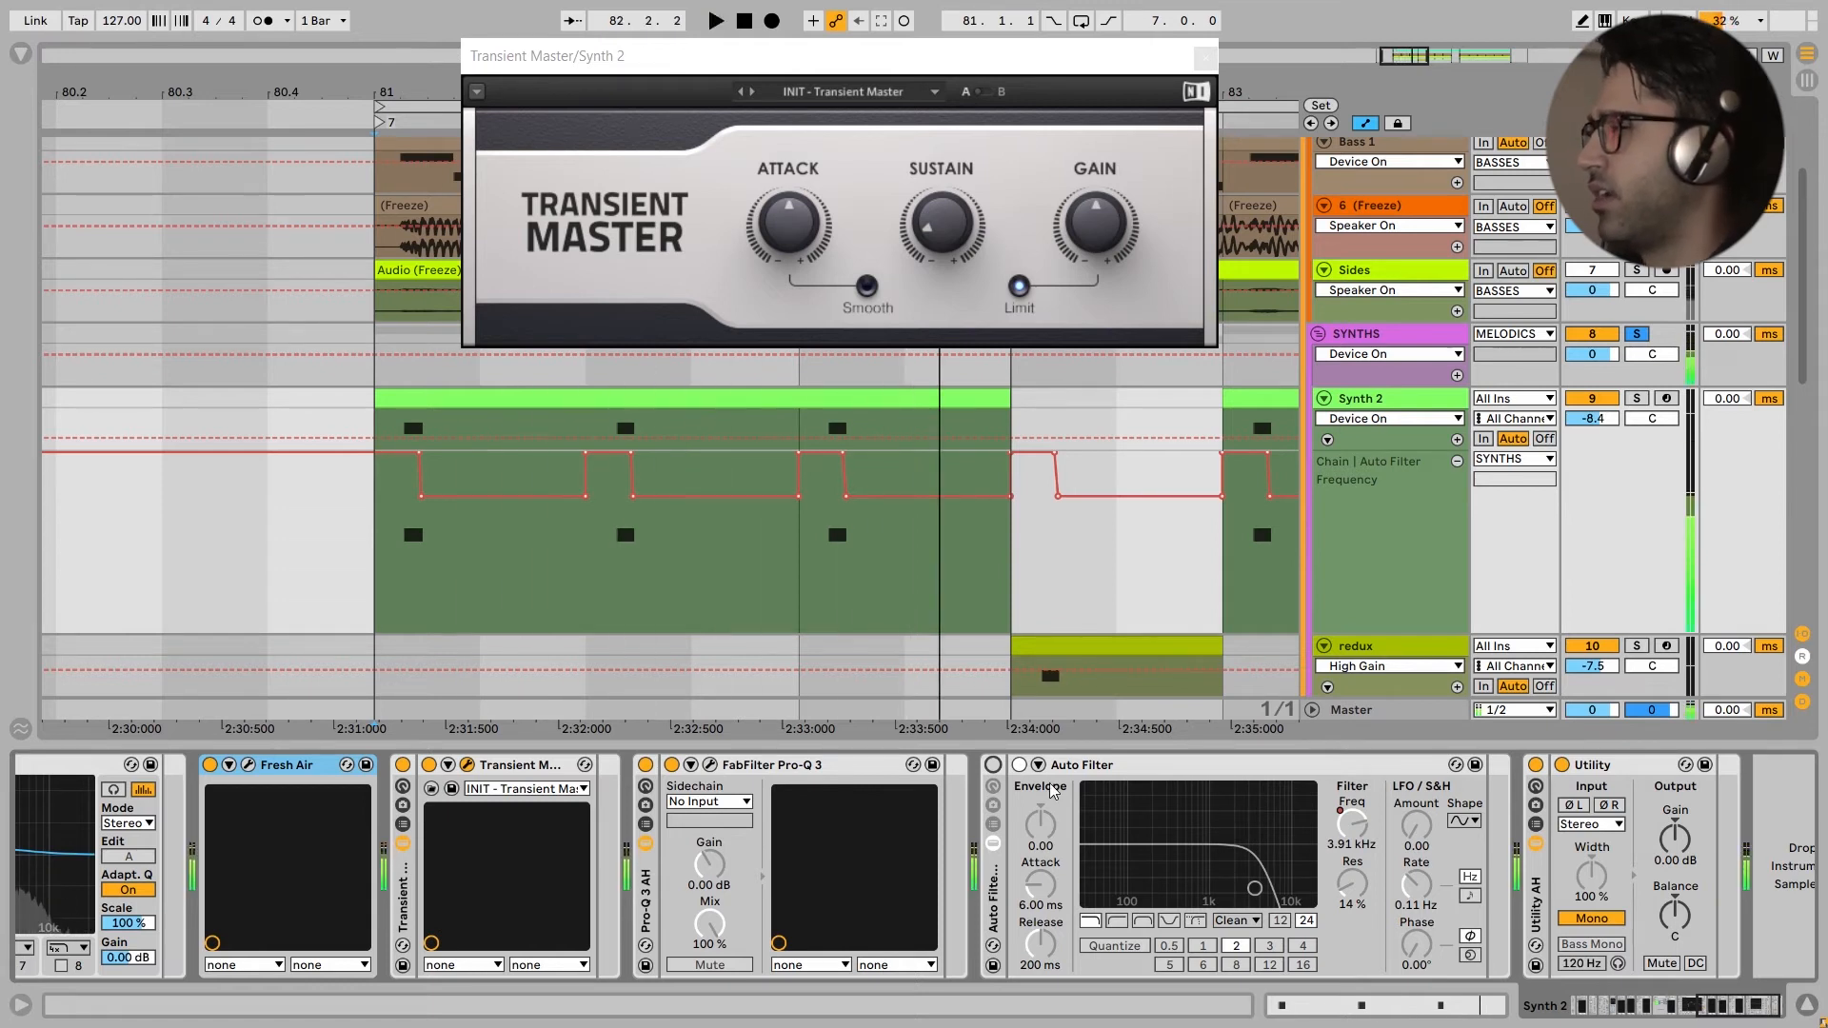
{"action": "left_click", "coordinate": [993, 765]}
{"action": "key", "text": "space"}
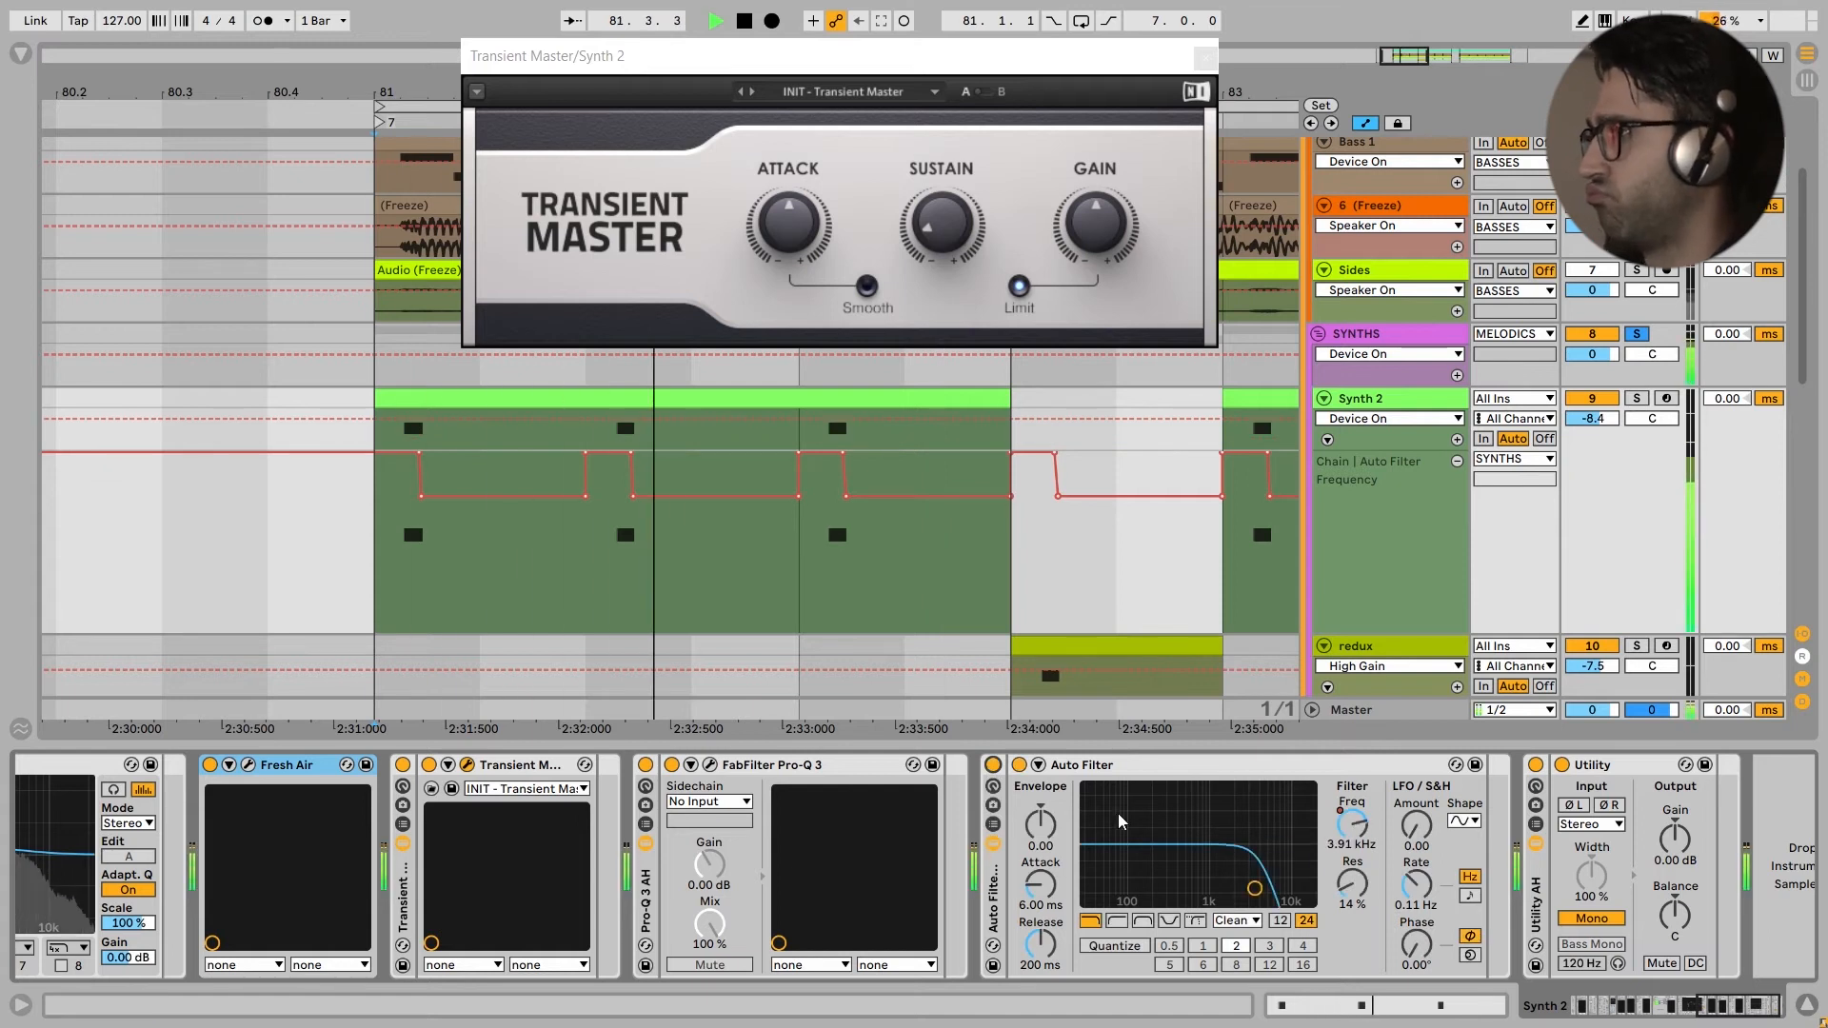
{"action": "key", "text": "space"}
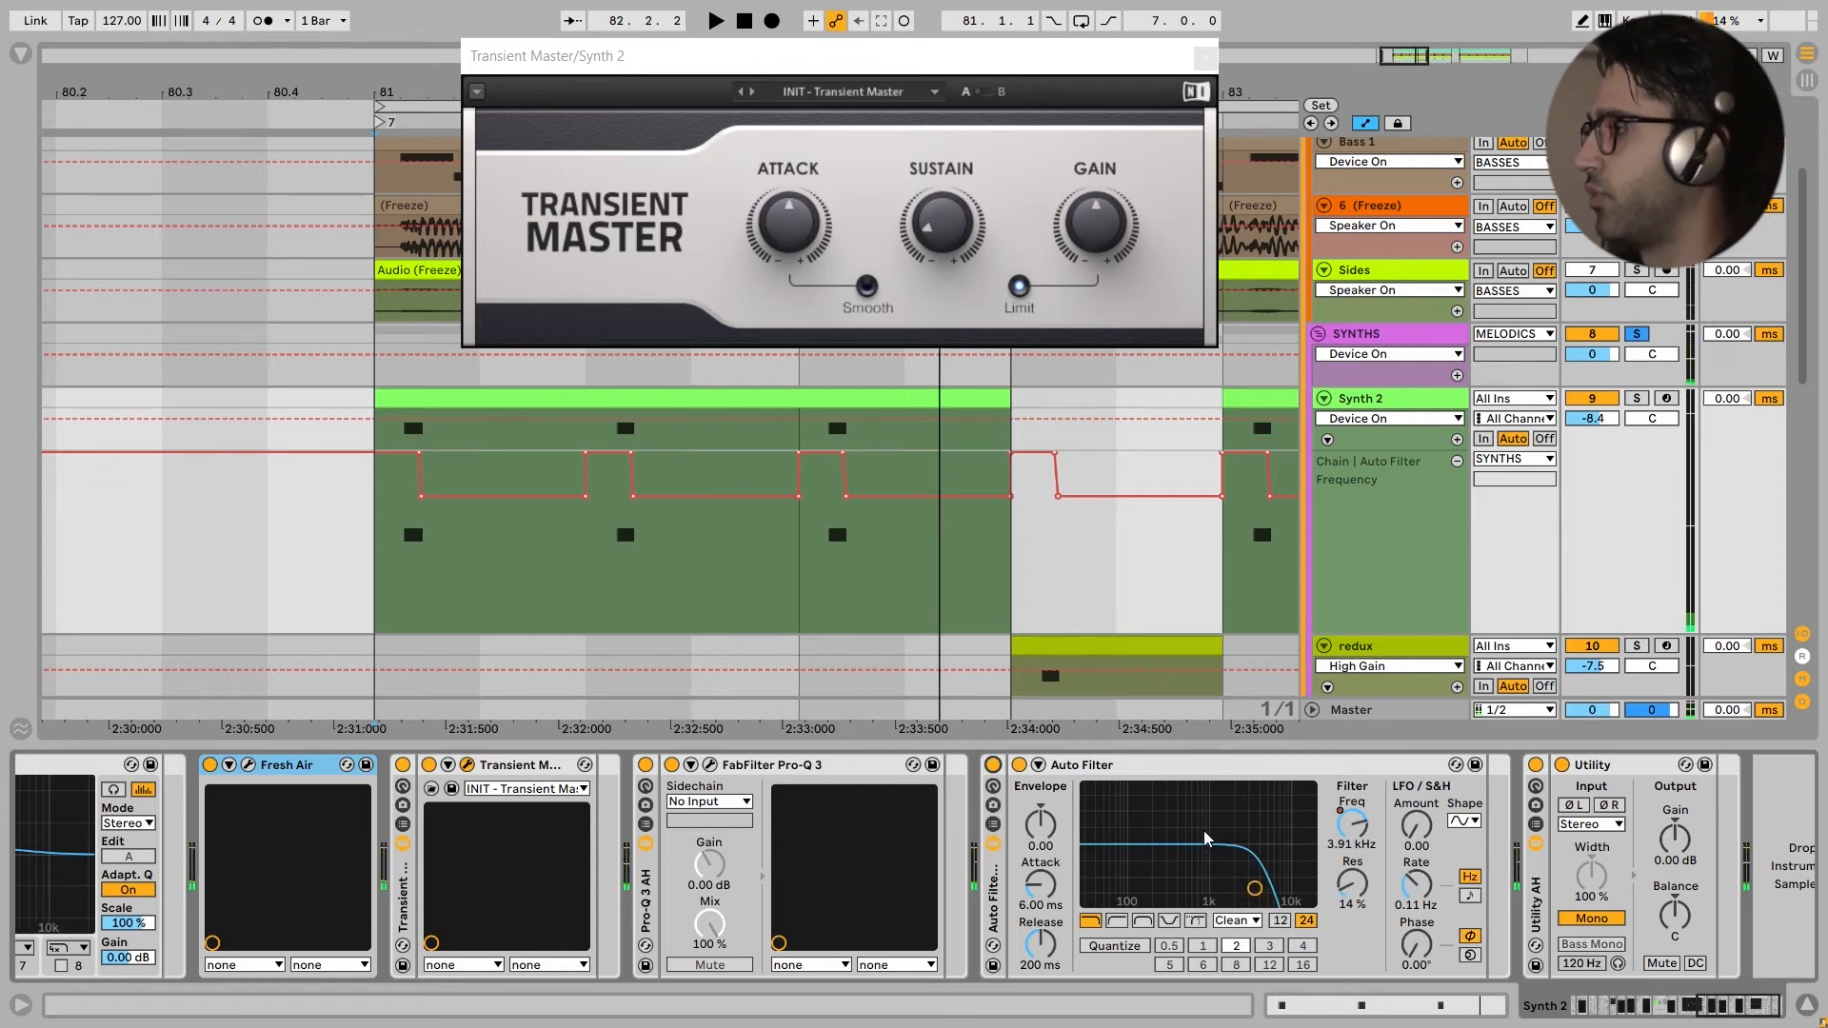
Step: Hide the track automation and examine the redux track's effects chain through to its Redux and Channel EQ settings
{"action": "scroll", "coordinate": [1486, 845], "scroll_direction": "right", "scroll_amount": 2}
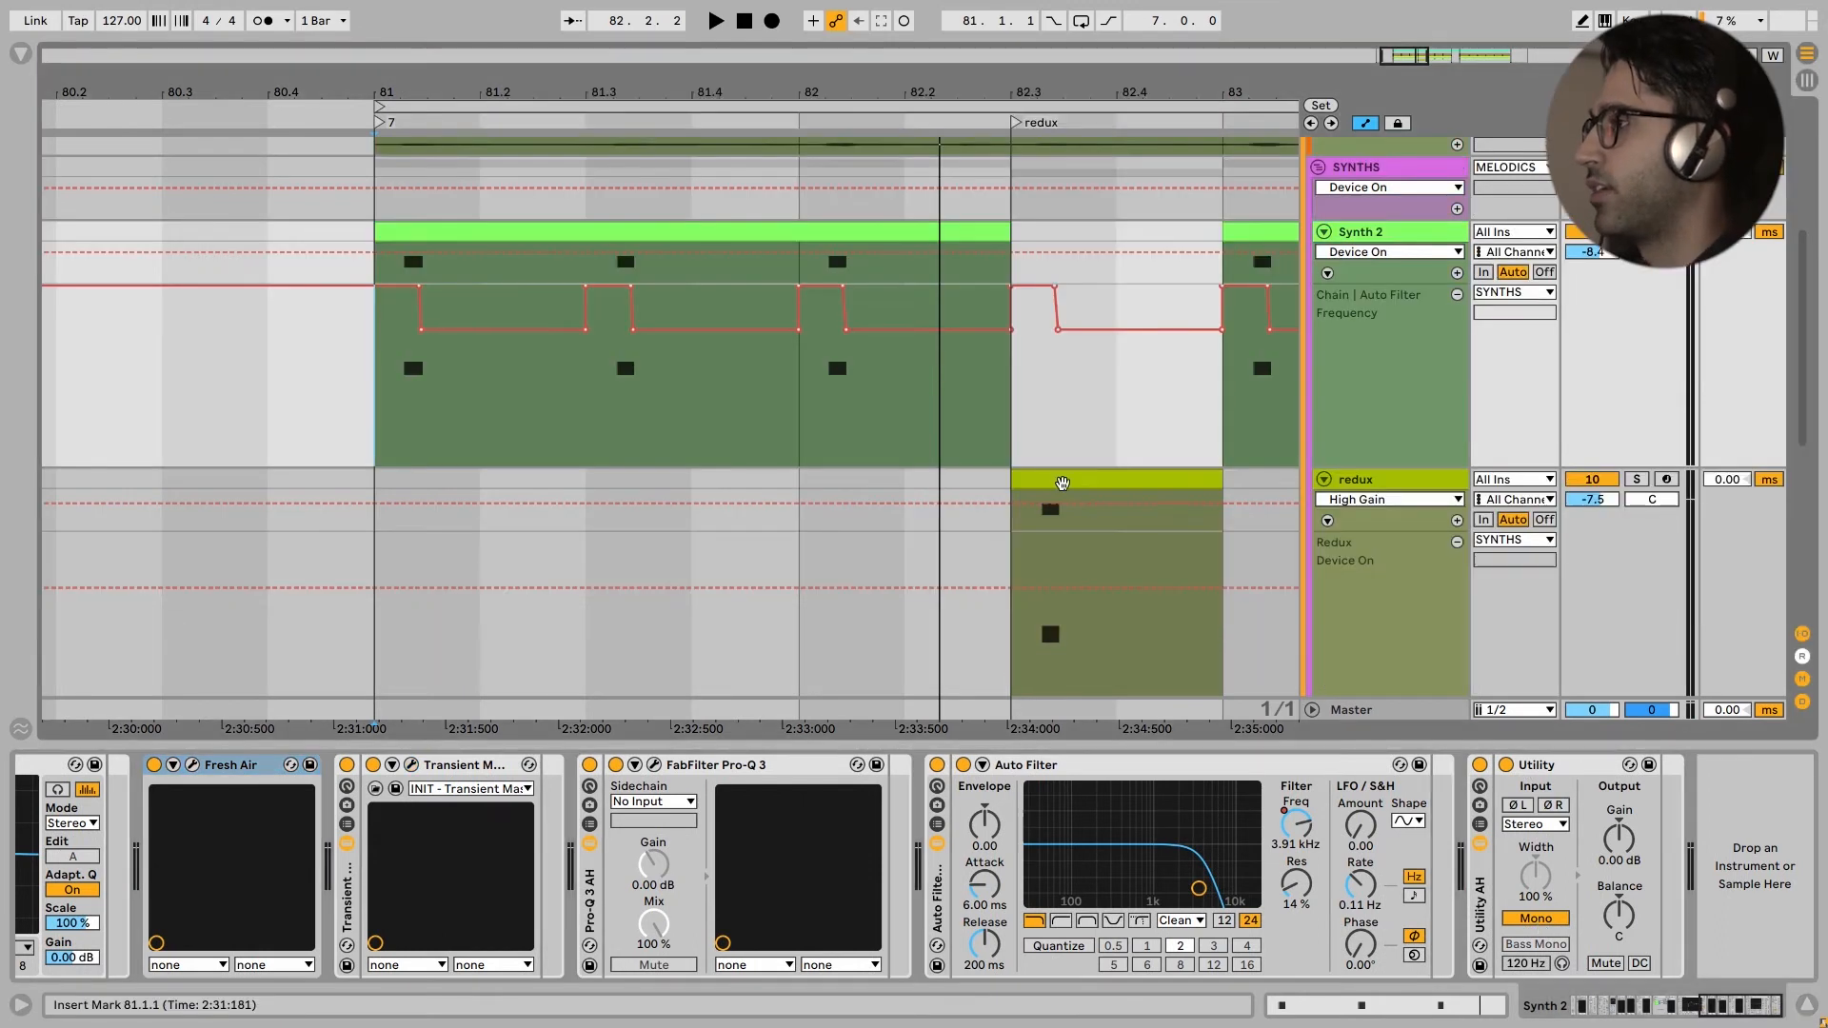
{"action": "scroll", "coordinate": [1068, 481], "scroll_direction": "up", "scroll_amount": 1}
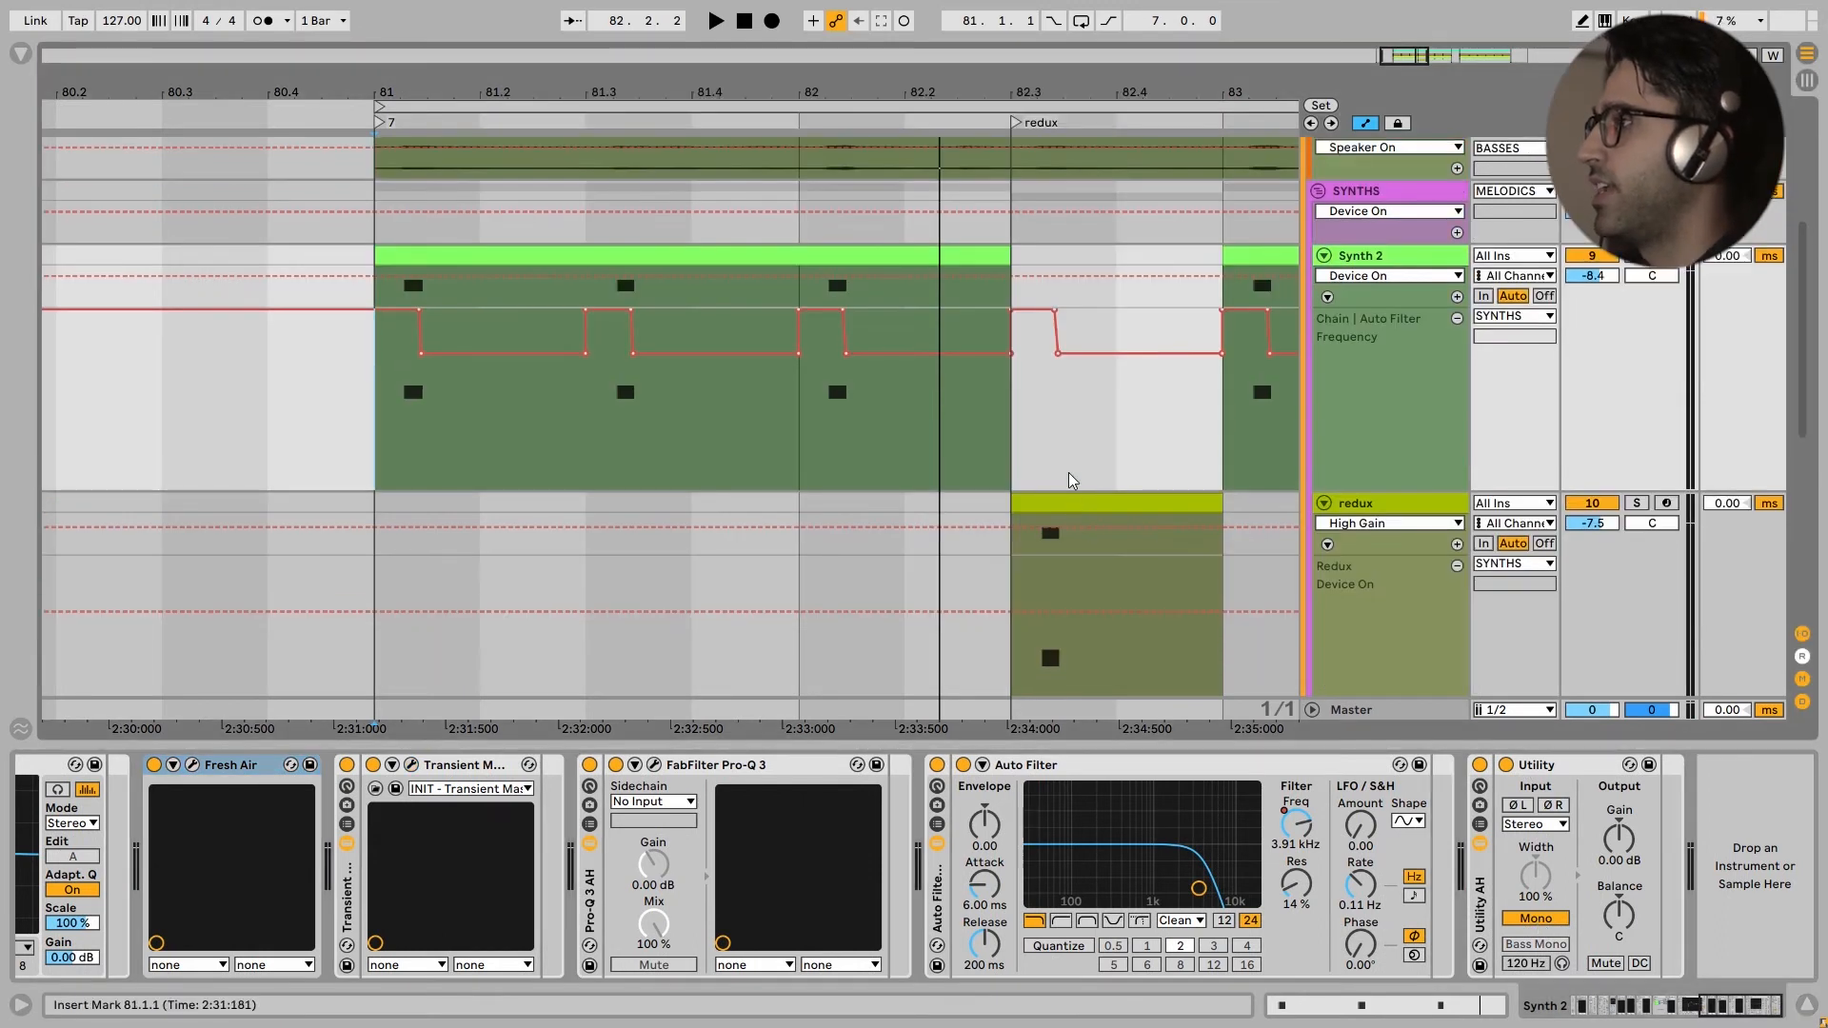
{"action": "scroll", "coordinate": [1091, 486], "scroll_direction": "down", "scroll_amount": 3}
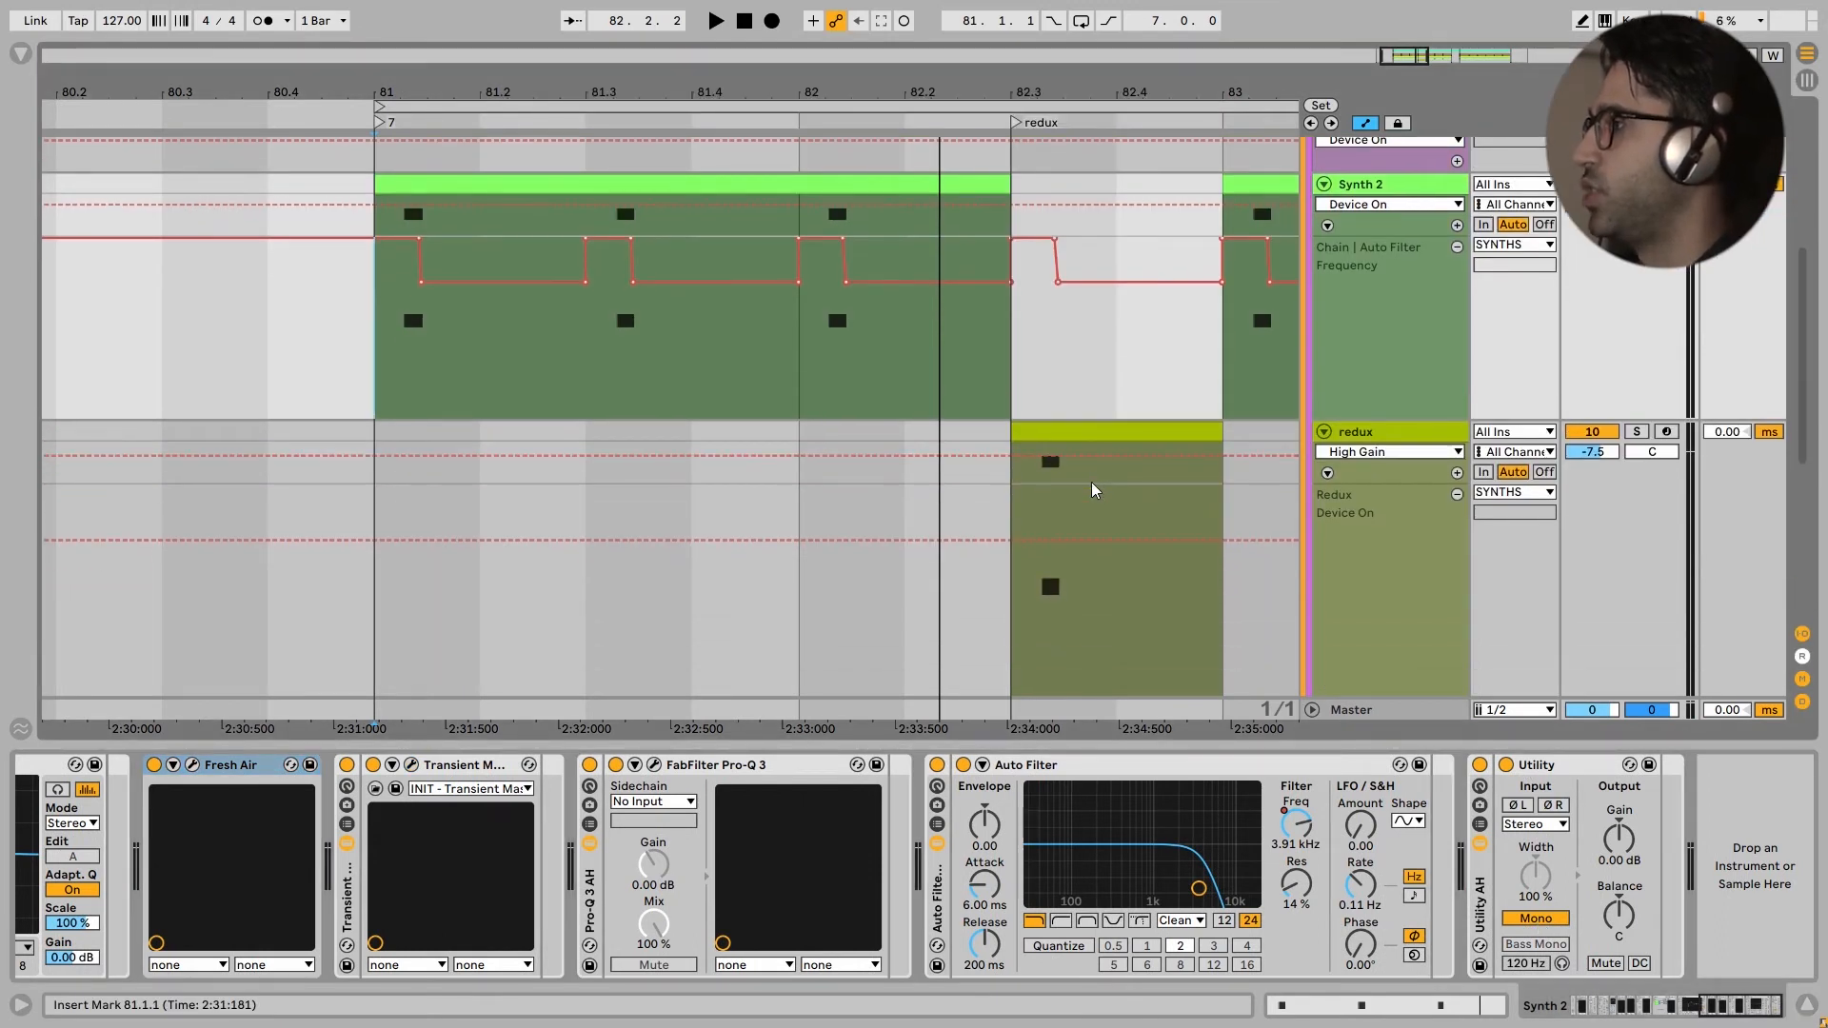
{"action": "key", "text": "a"}
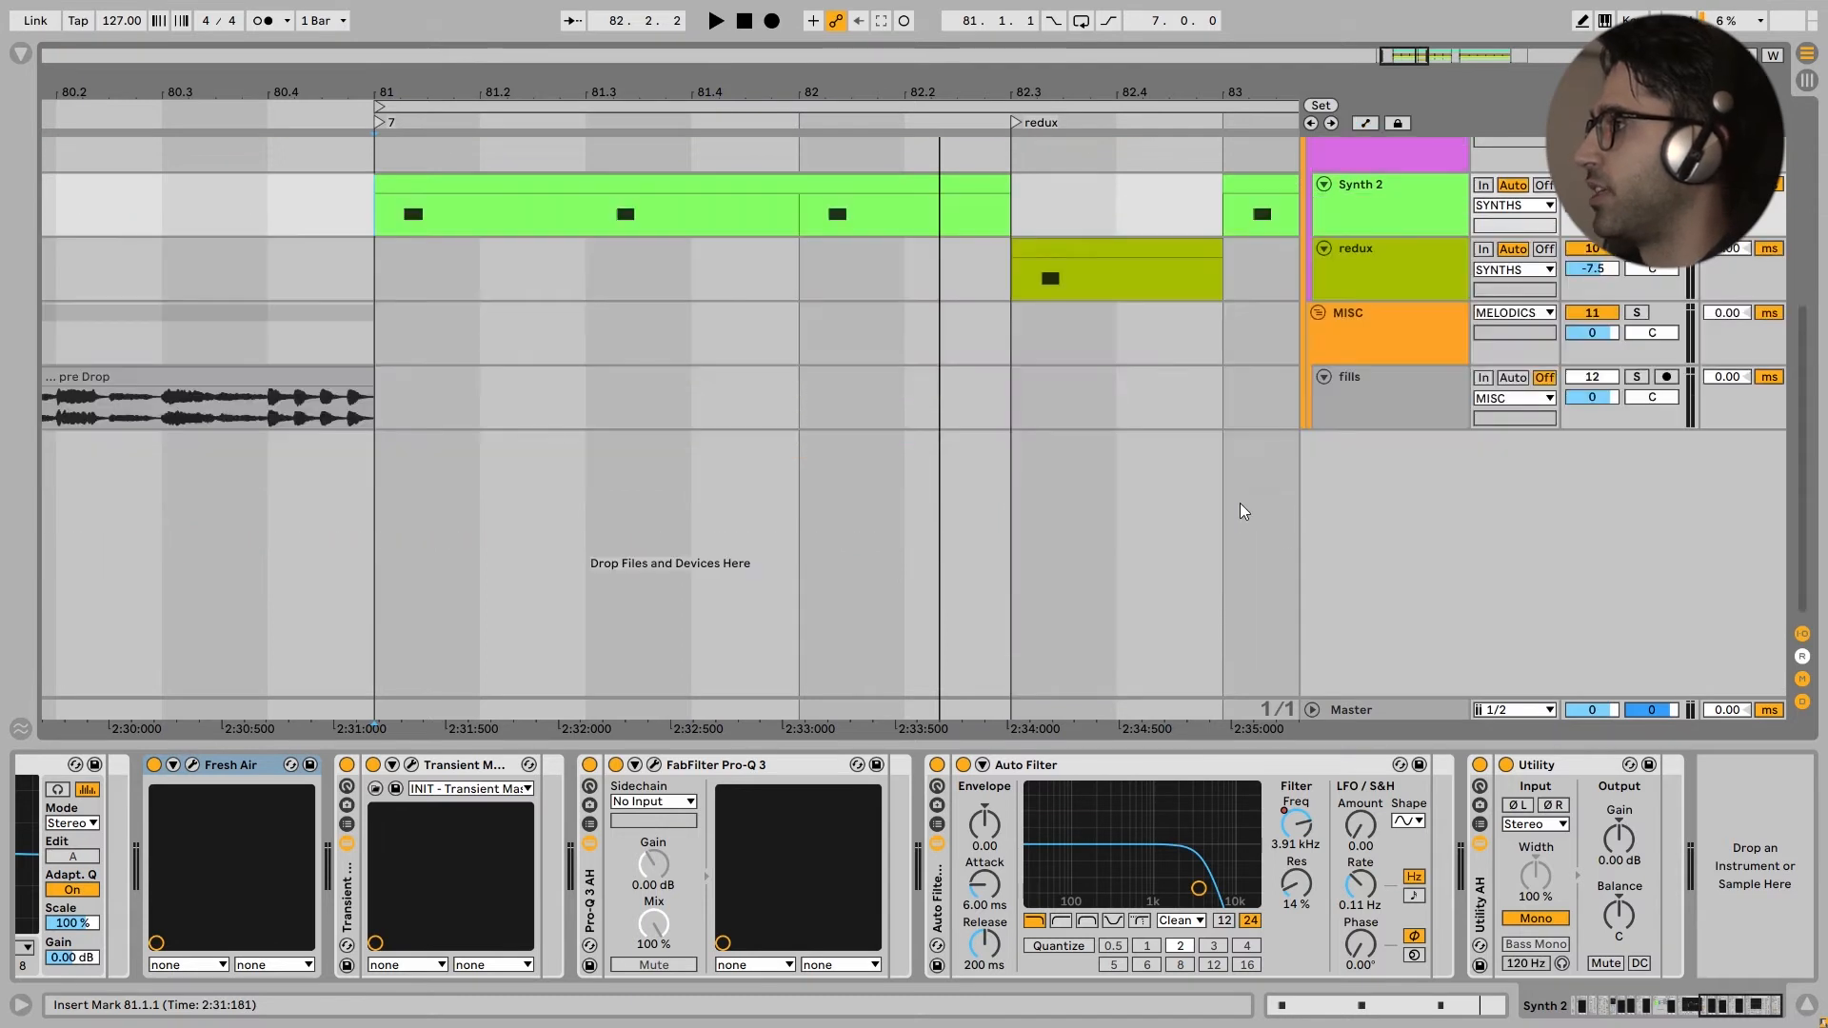
{"action": "left_click", "coordinate": [1383, 274]}
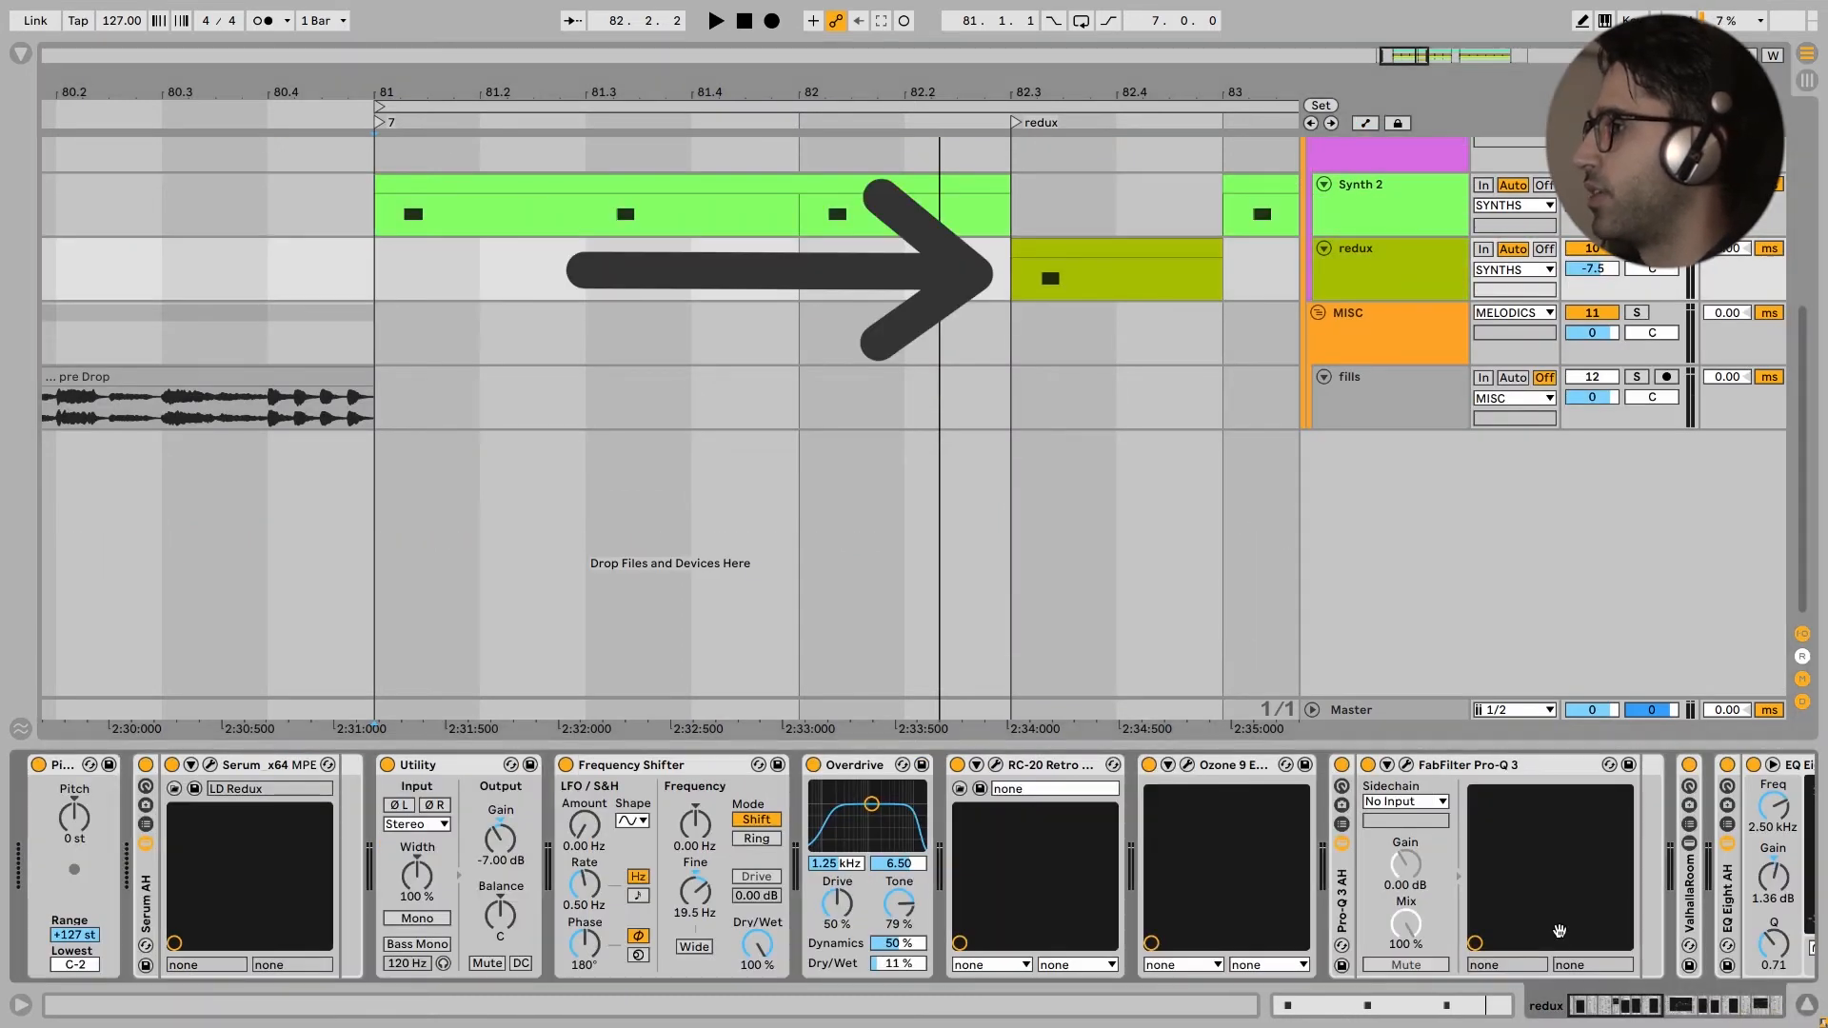
{"action": "scroll", "coordinate": [1559, 931], "scroll_direction": "right", "scroll_amount": 5}
{"action": "scroll", "coordinate": [1554, 911], "scroll_direction": "right", "scroll_amount": 10}
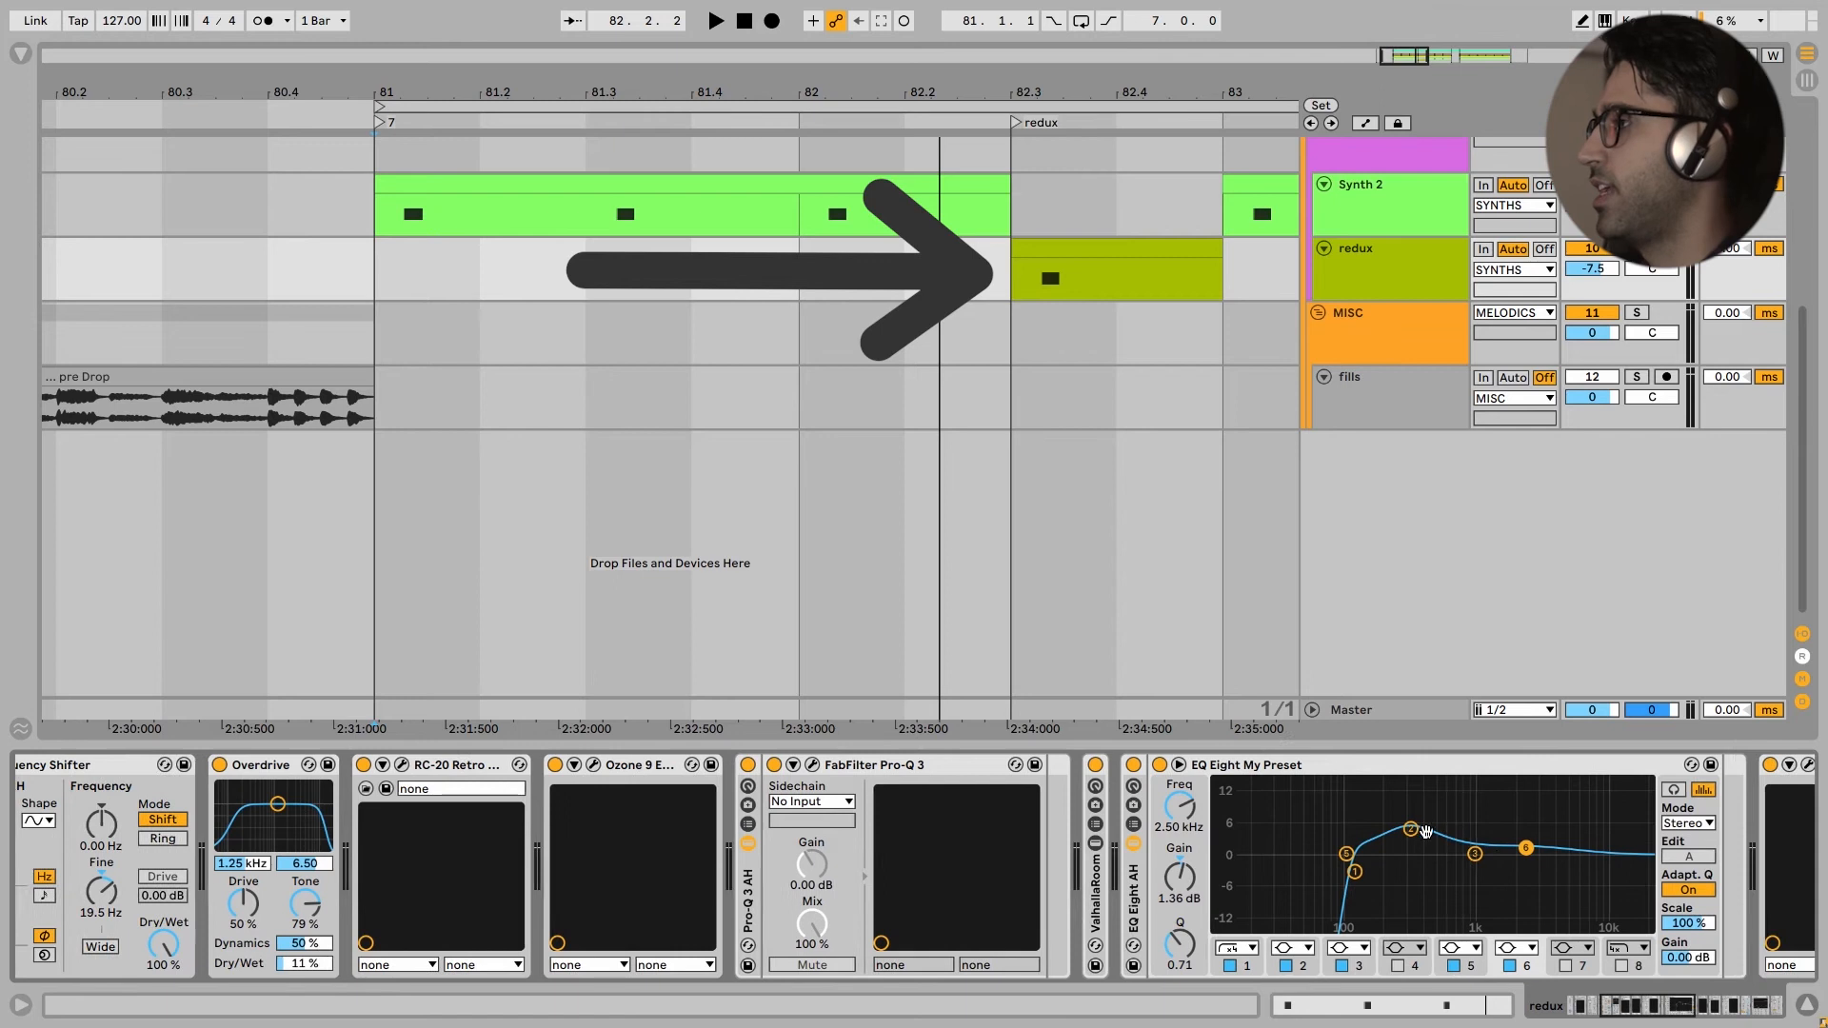
{"action": "scroll", "coordinate": [1212, 865], "scroll_direction": "right", "scroll_amount": 3}
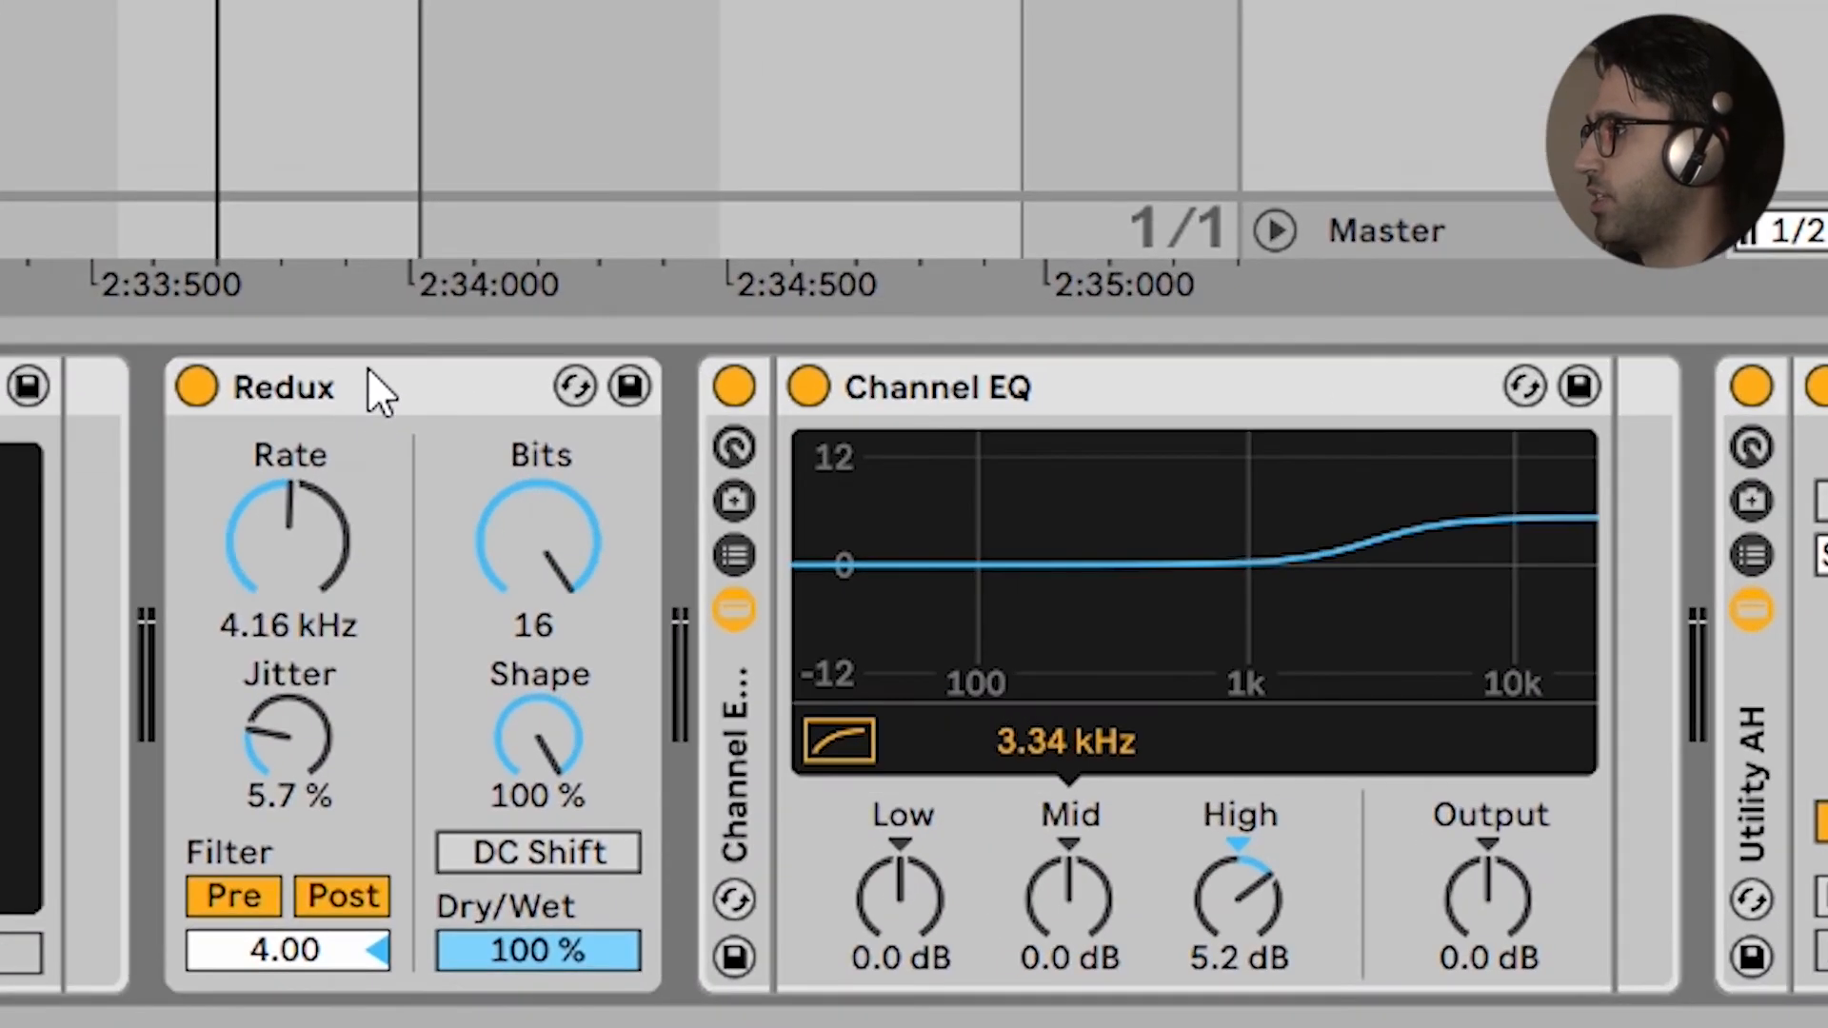
{"action": "left_click", "coordinate": [995, 765]}
{"action": "left_click", "coordinate": [1239, 766]}
{"action": "left_click", "coordinate": [985, 763]}
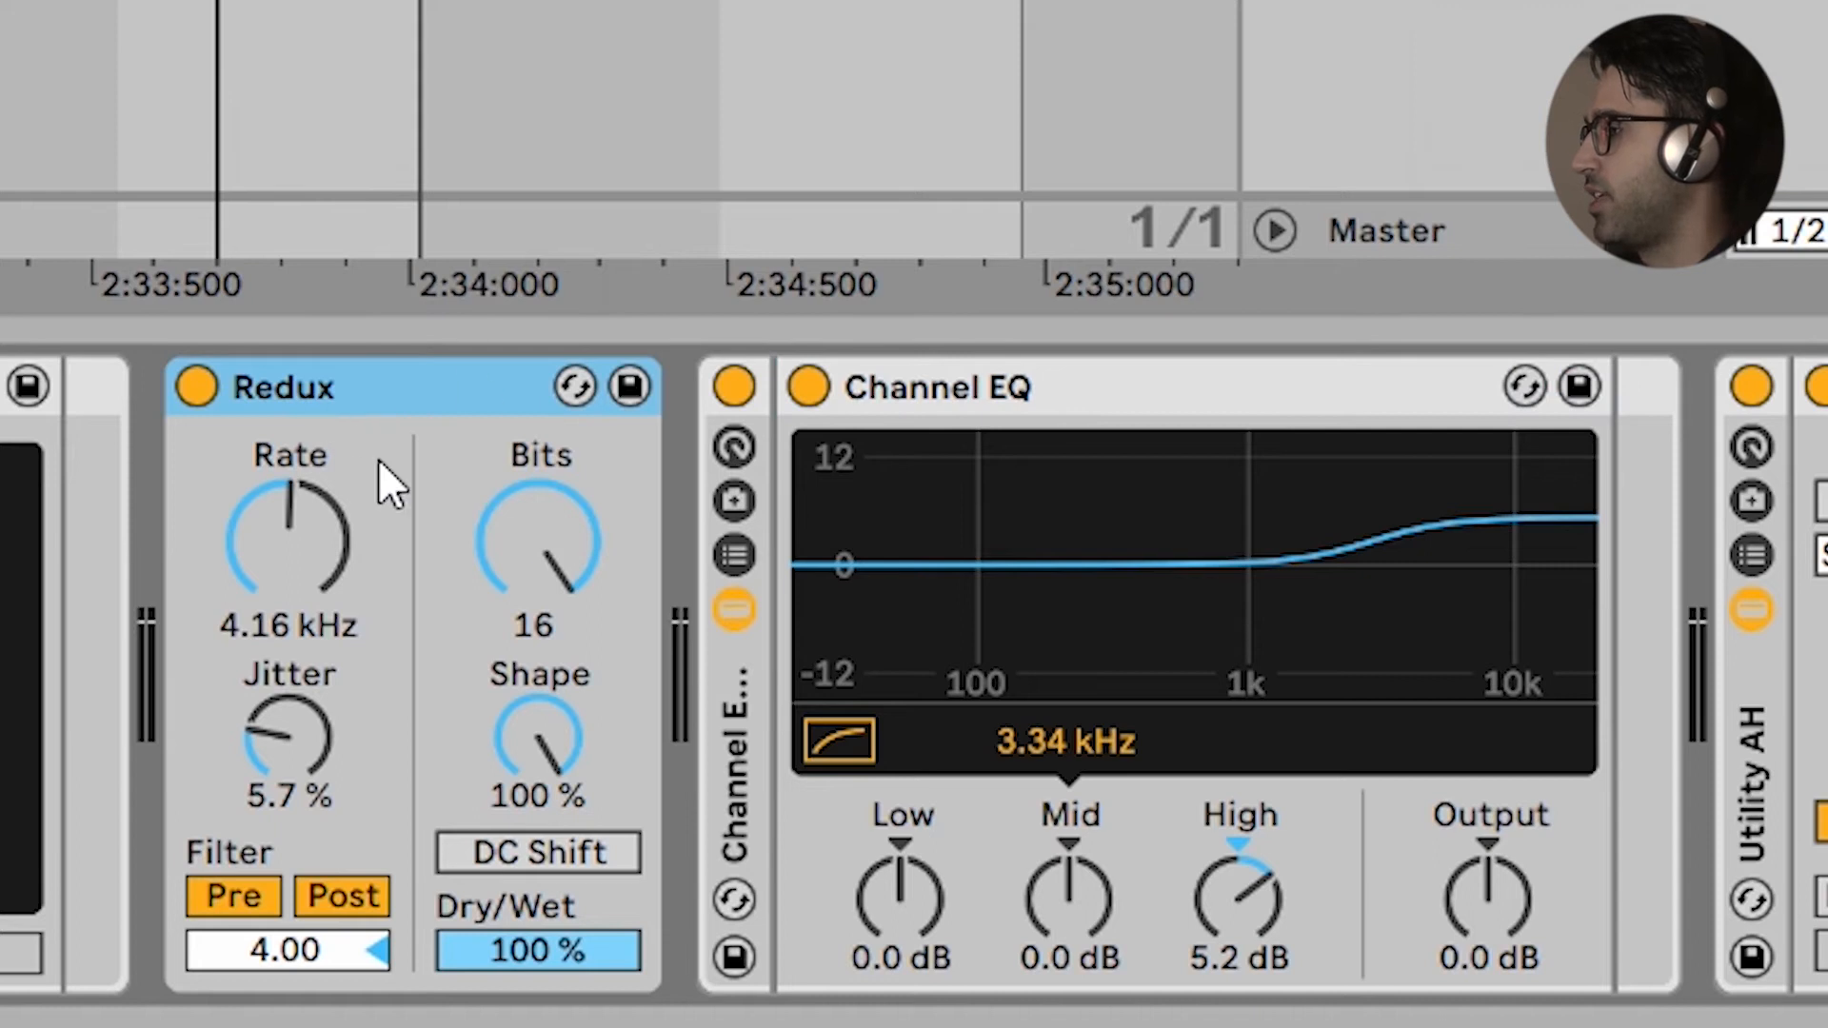
Step: Play the redux clip from 82.3.1 with Redux and Channel EQ active, and again with both switched off
{"action": "left_click", "coordinate": [420, 95]}
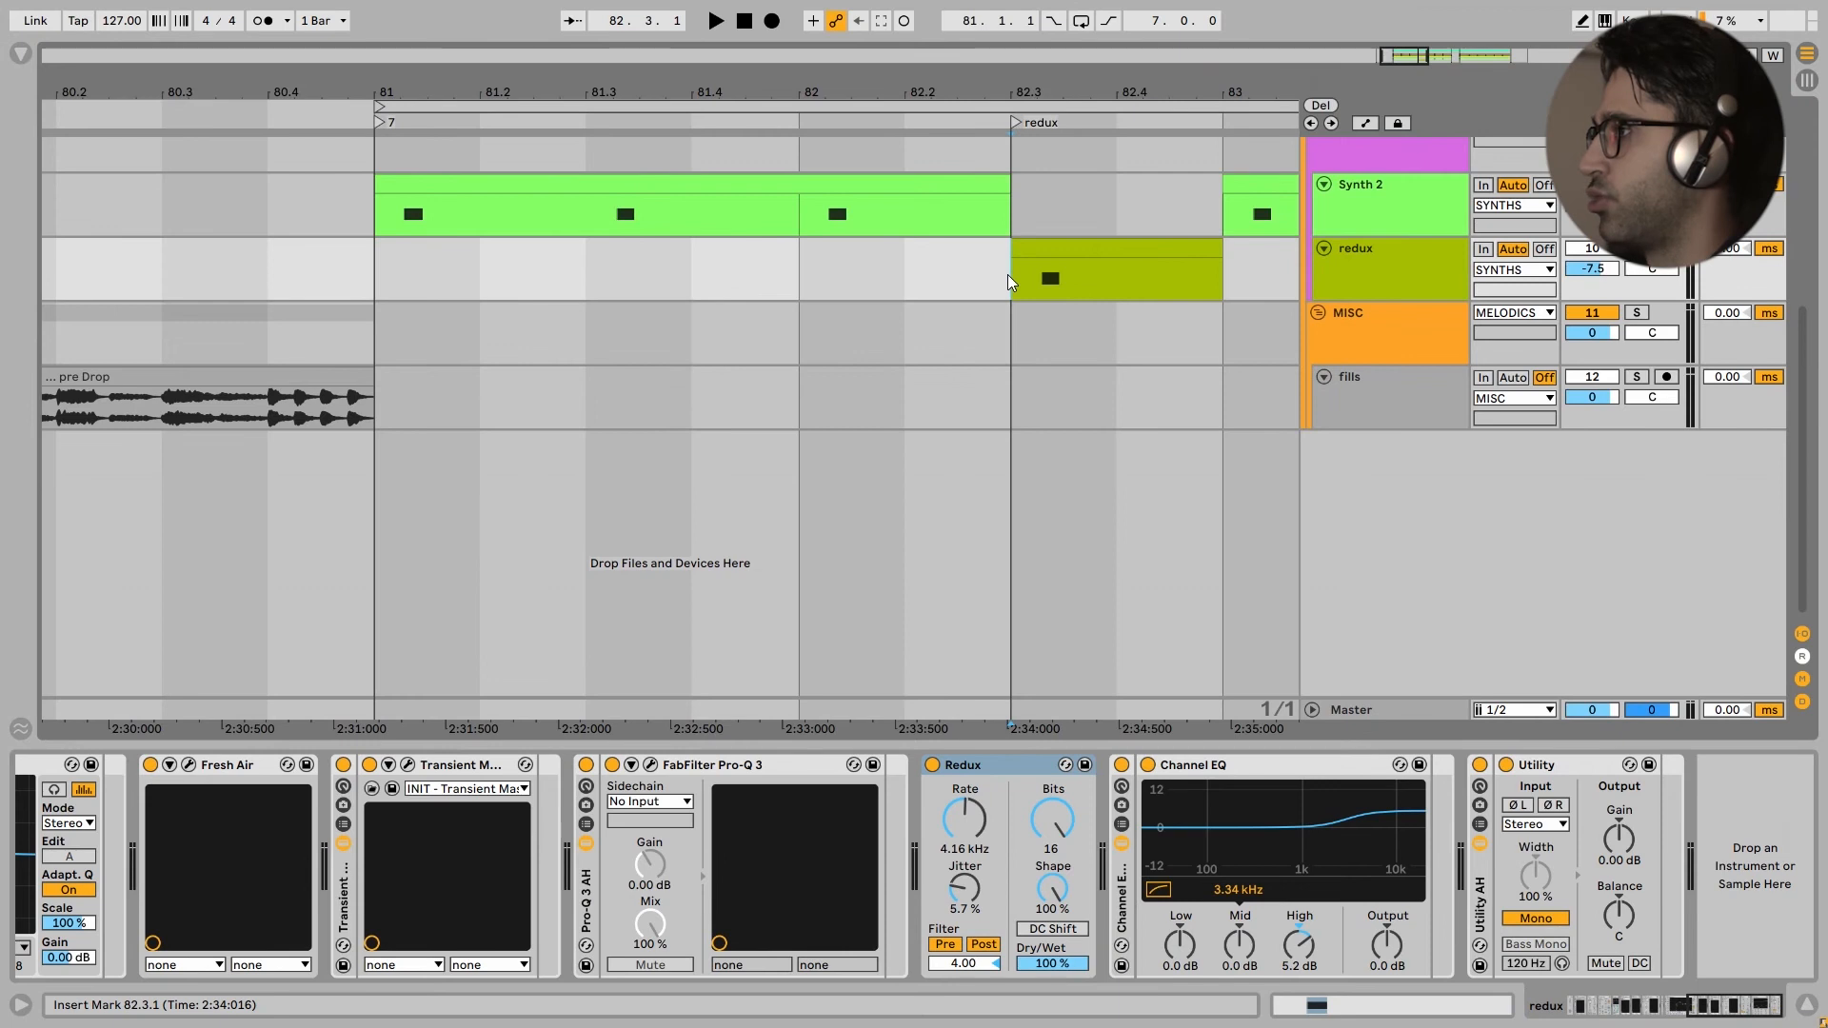
{"action": "key", "text": "space"}
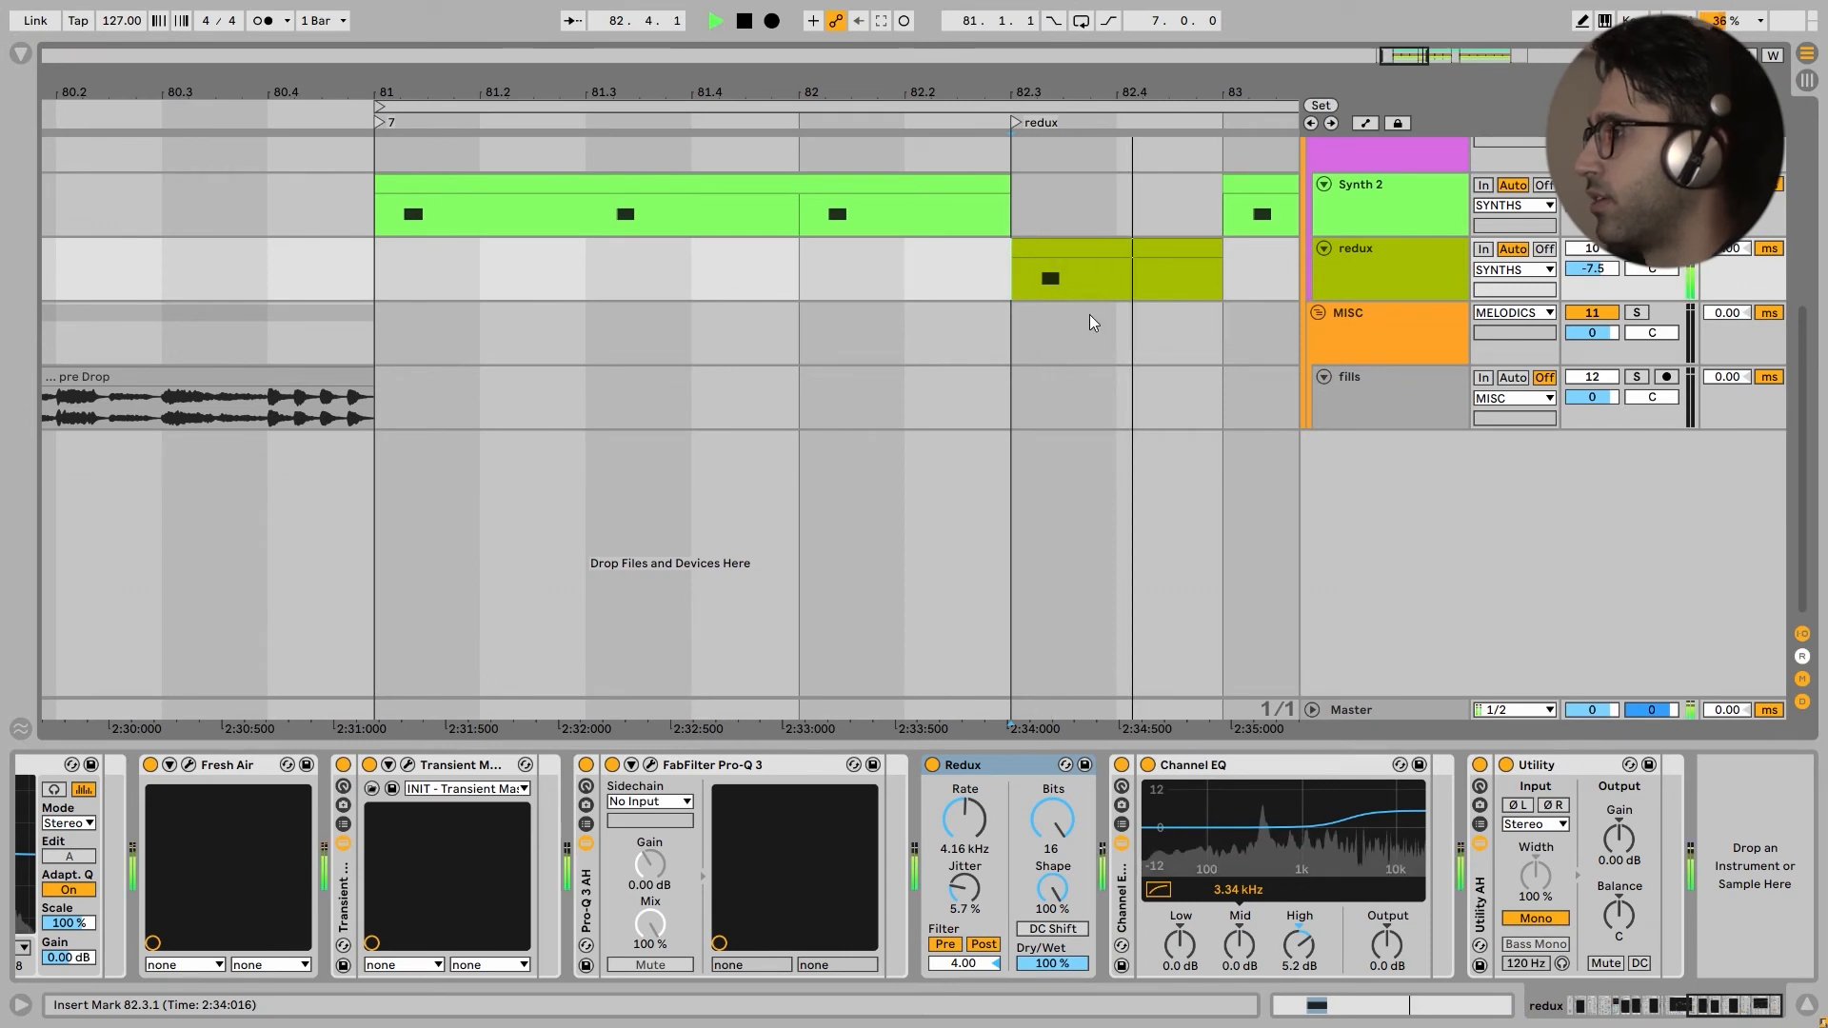
{"action": "key", "text": "space"}
{"action": "key", "text": "space"}
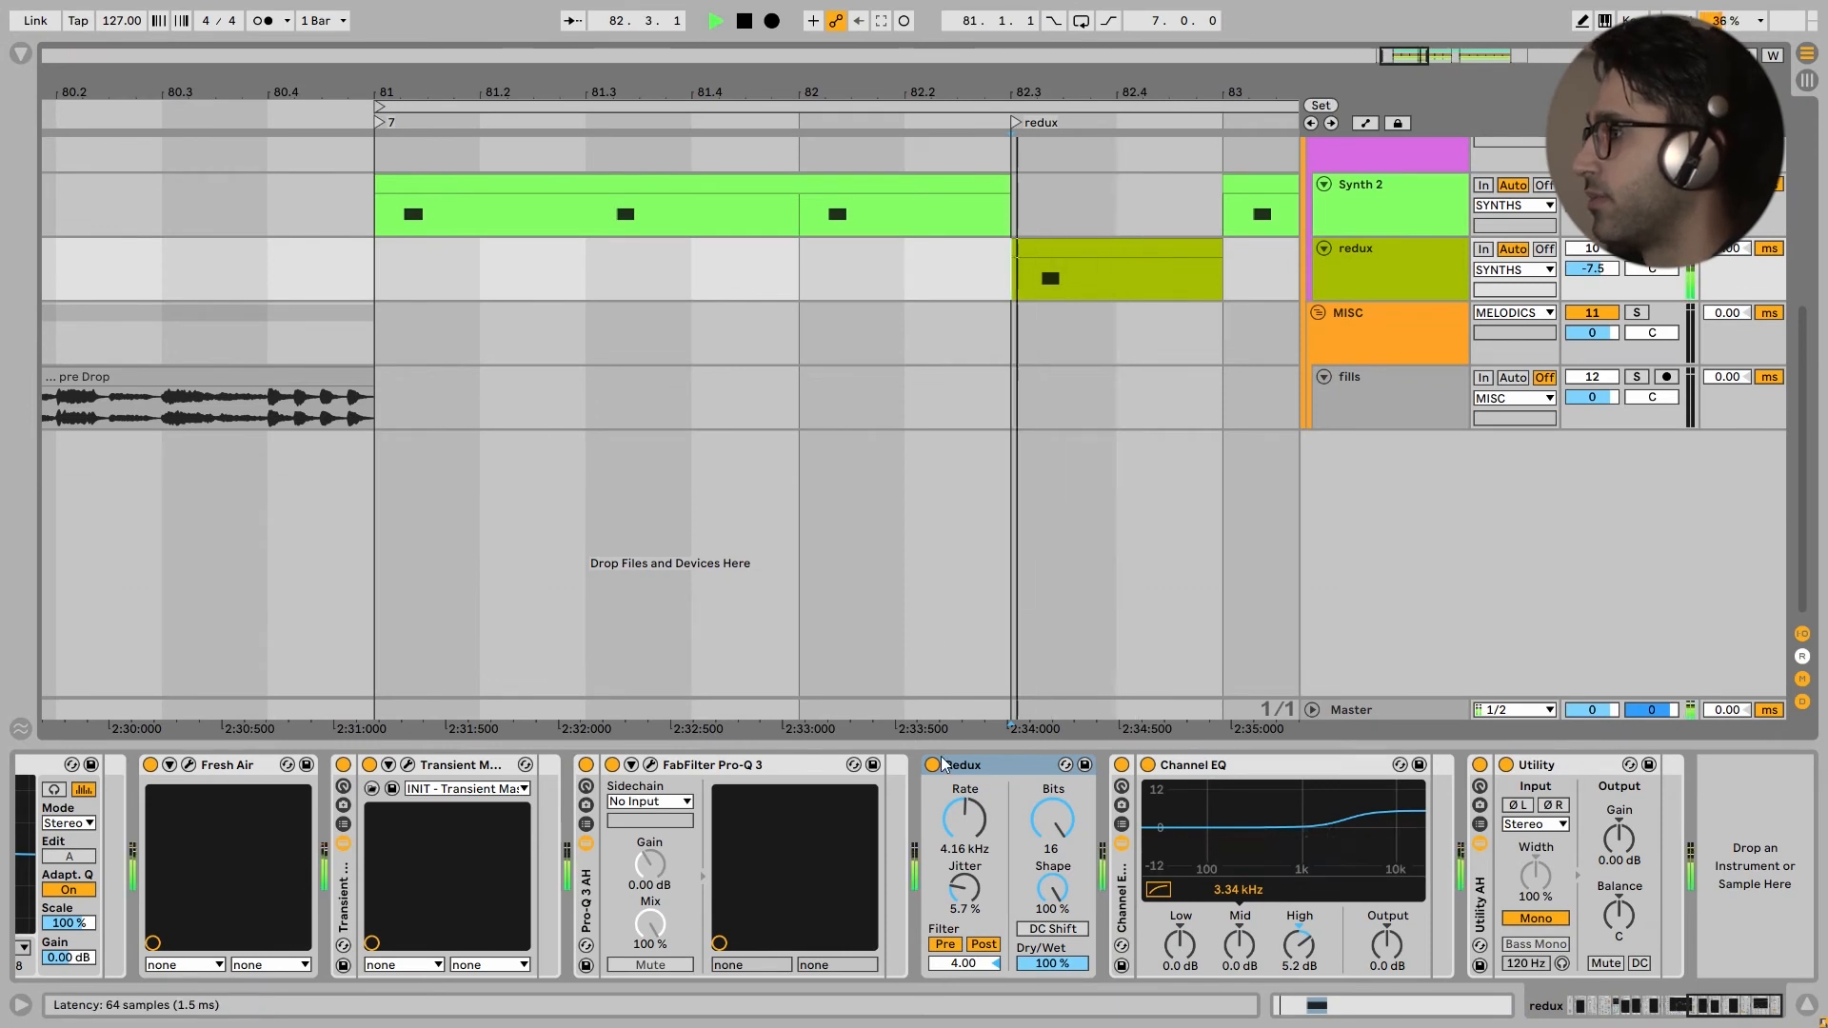
{"action": "key", "text": "space"}
{"action": "left_click", "coordinate": [1122, 766]}
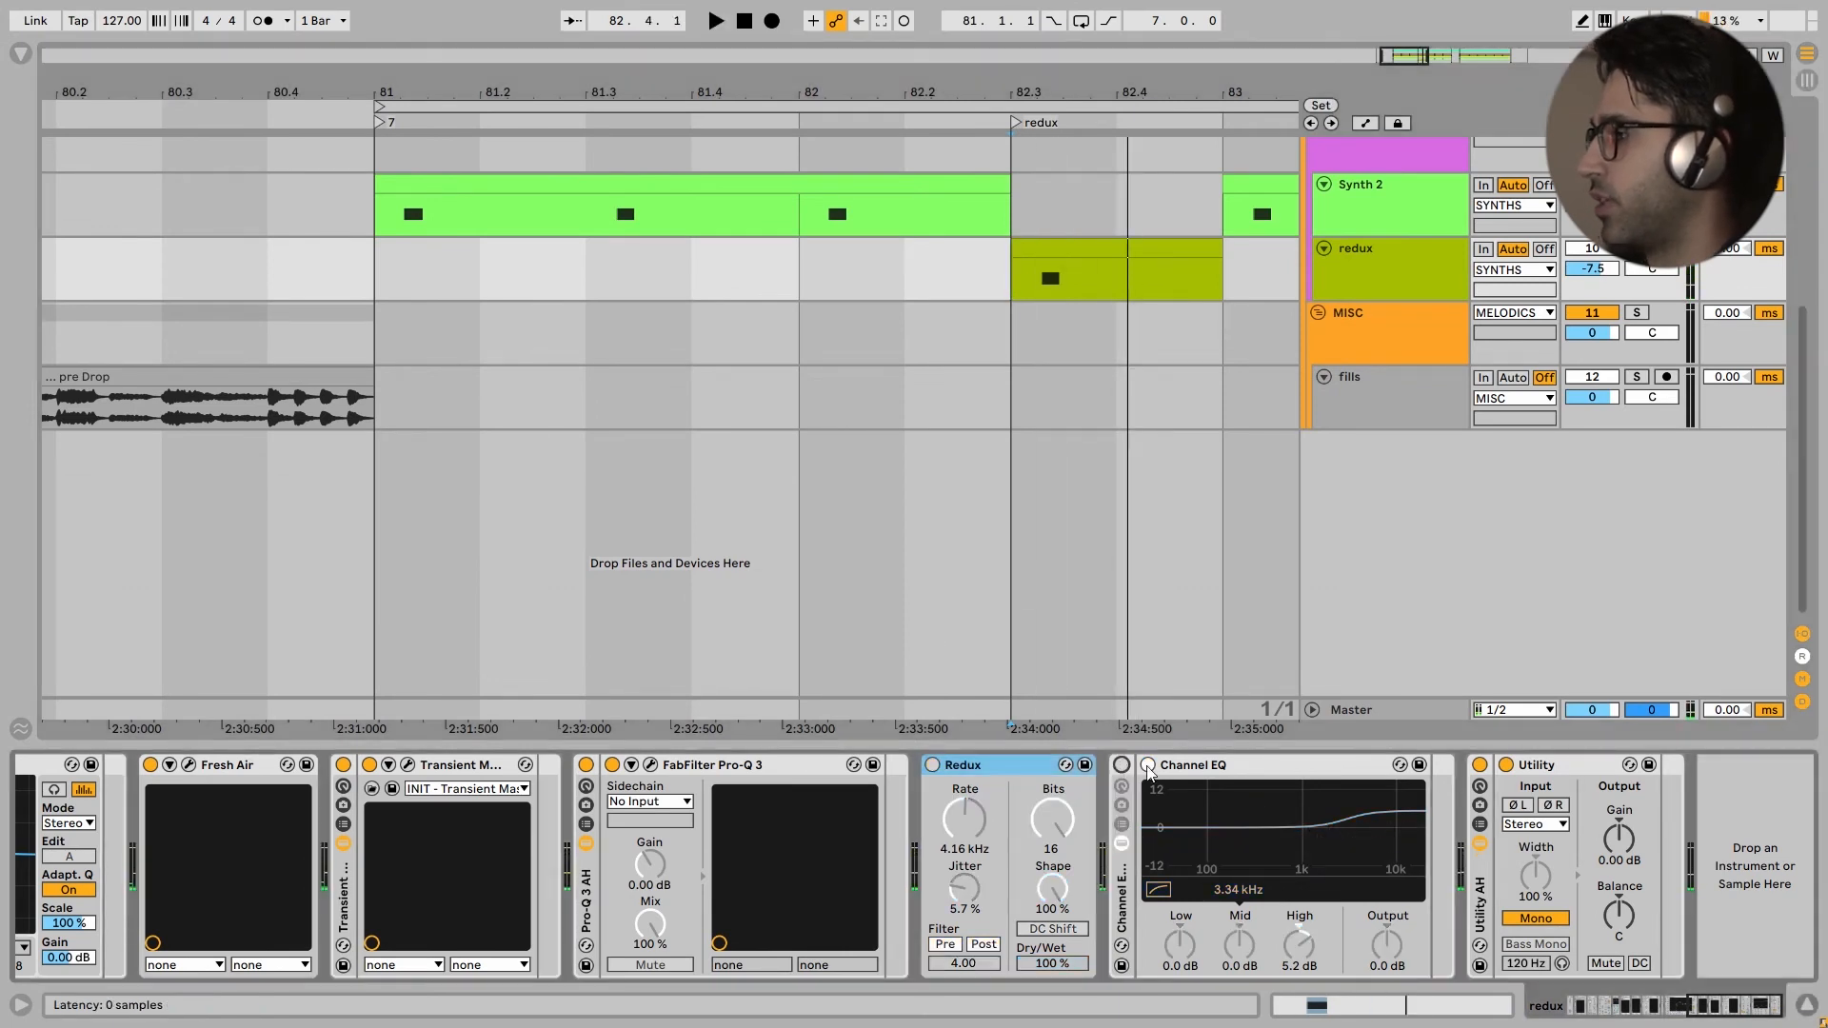
{"action": "key", "text": "space"}
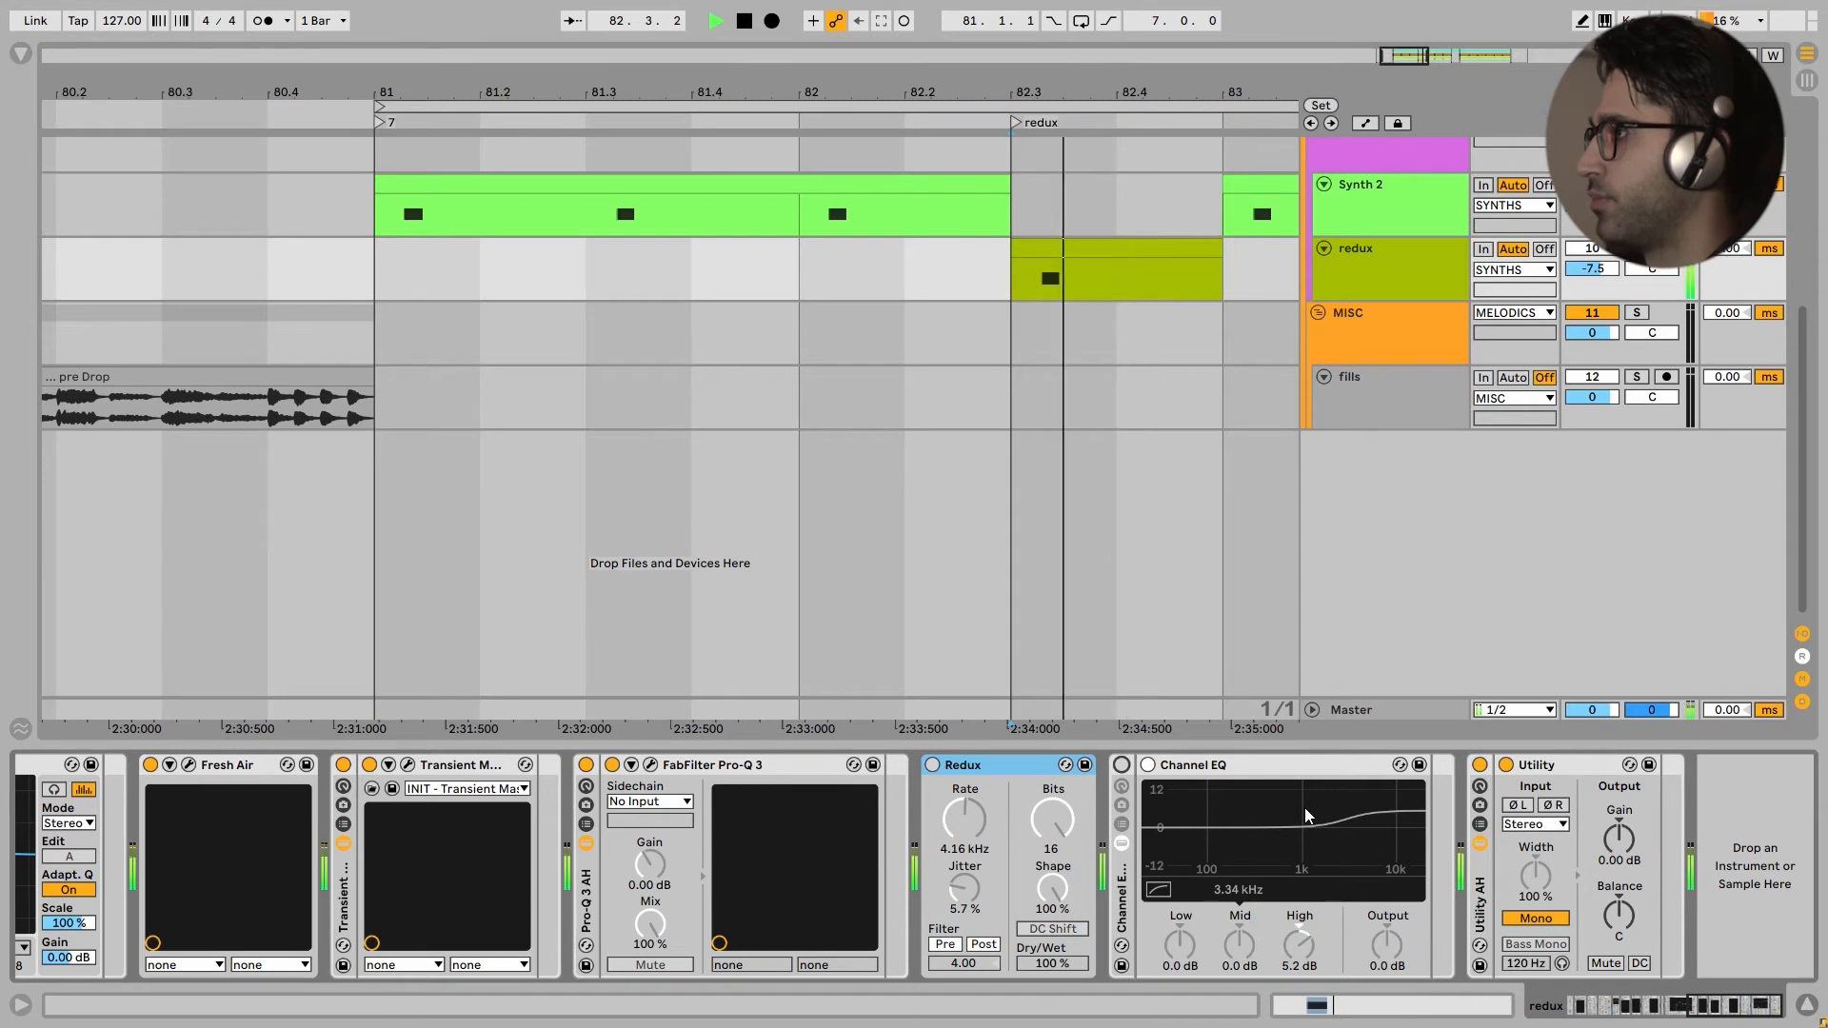
Step: Switch Redux back on, followed by the Channel EQ rack, listening to the redux clip from 82.3.1 after each change
{"action": "left_click", "coordinate": [933, 765]}
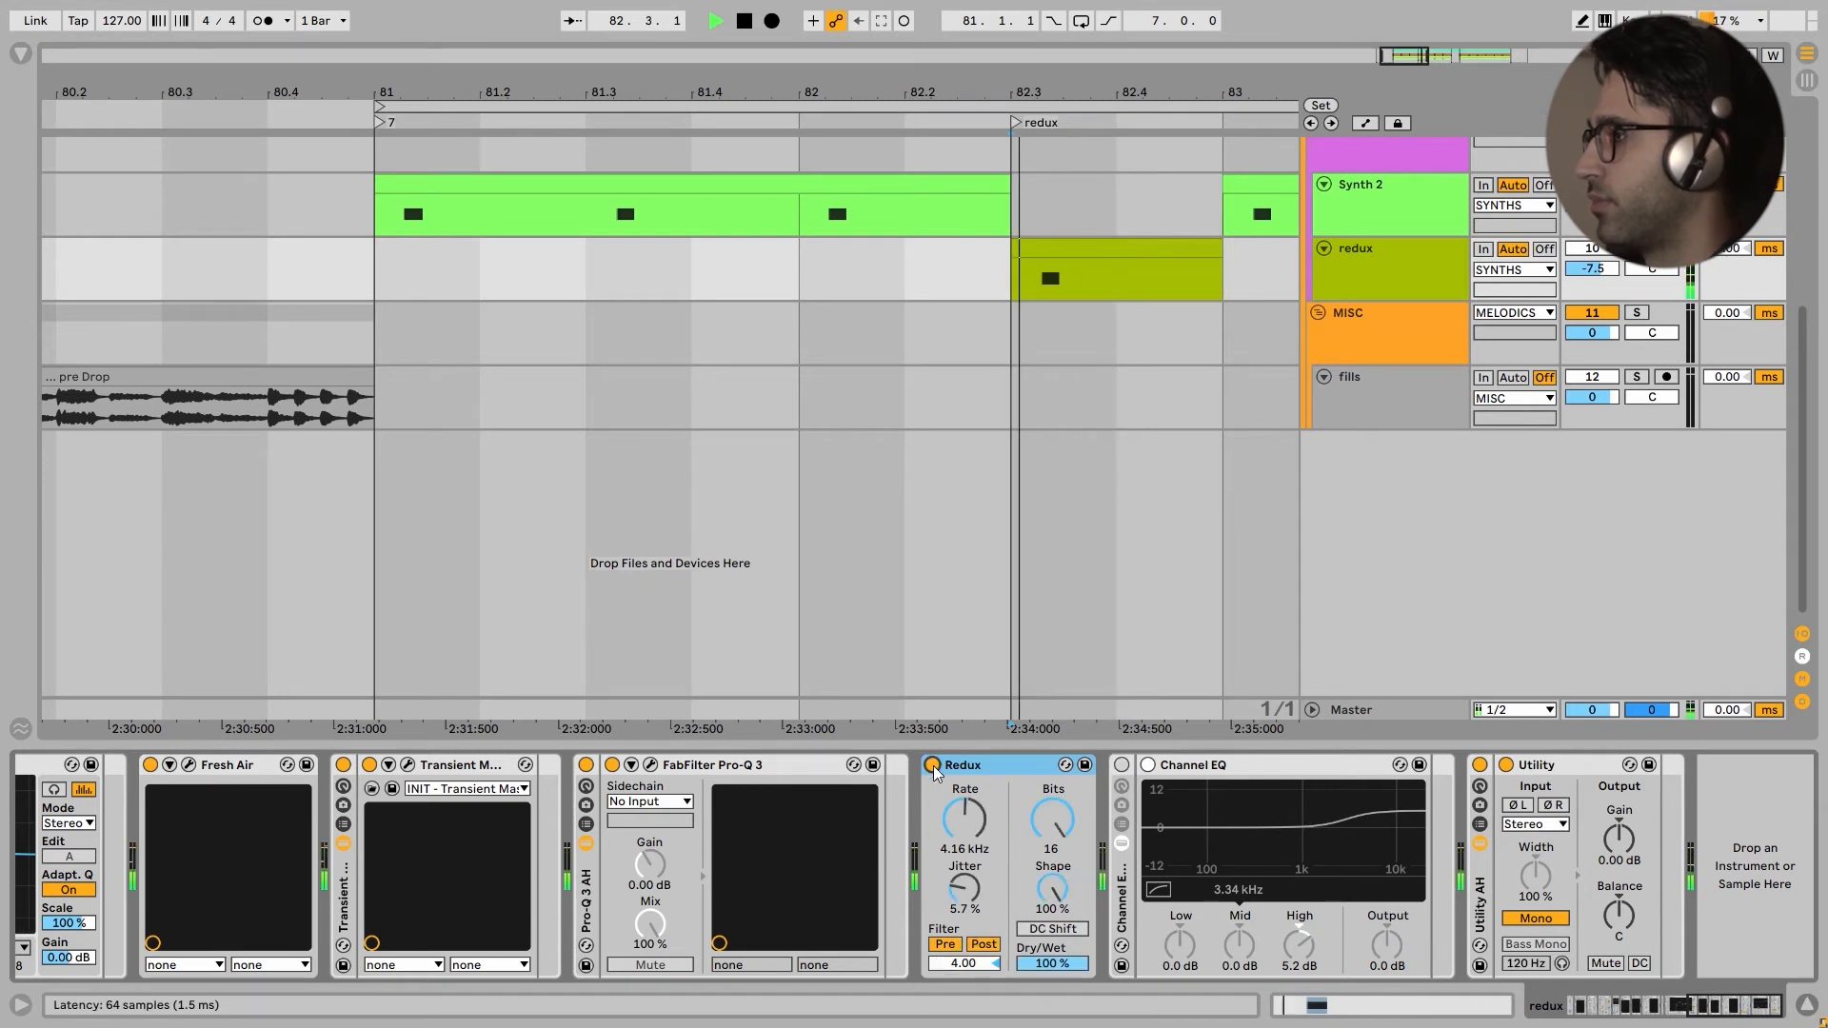
{"action": "key", "text": "space"}
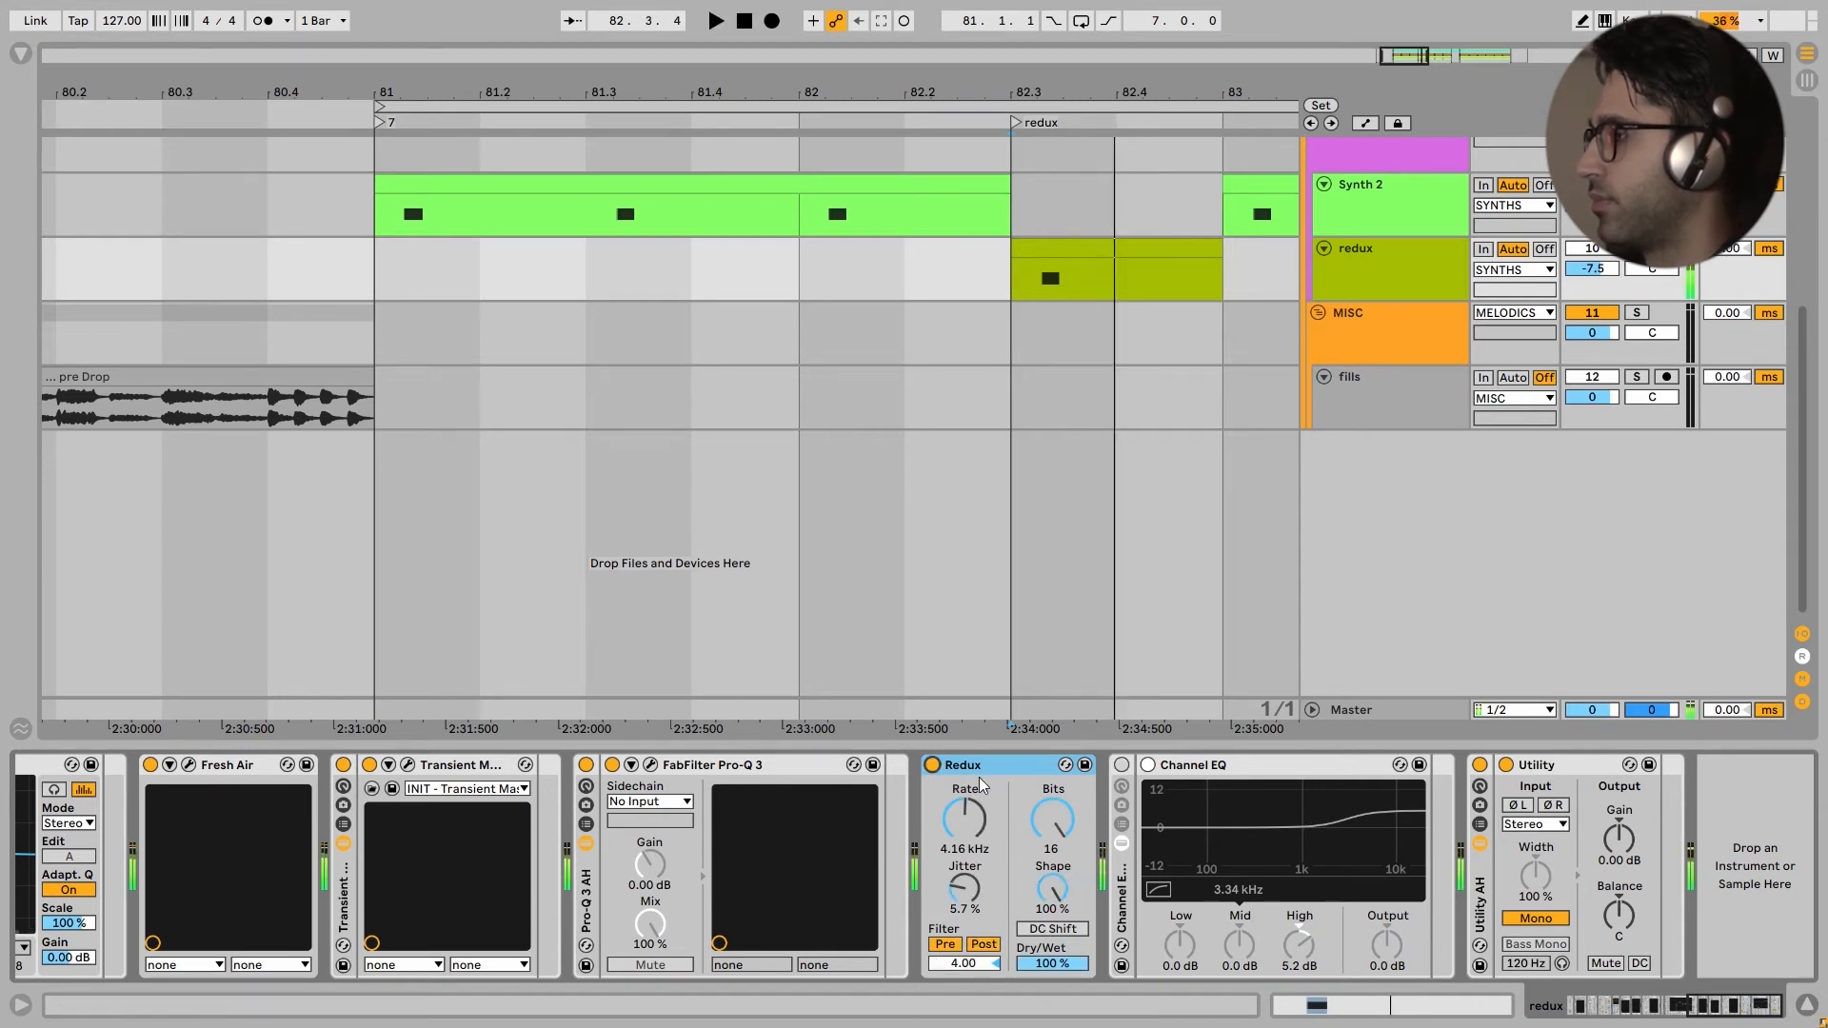
{"action": "left_click", "coordinate": [1122, 765]}
{"action": "key", "text": "space"}
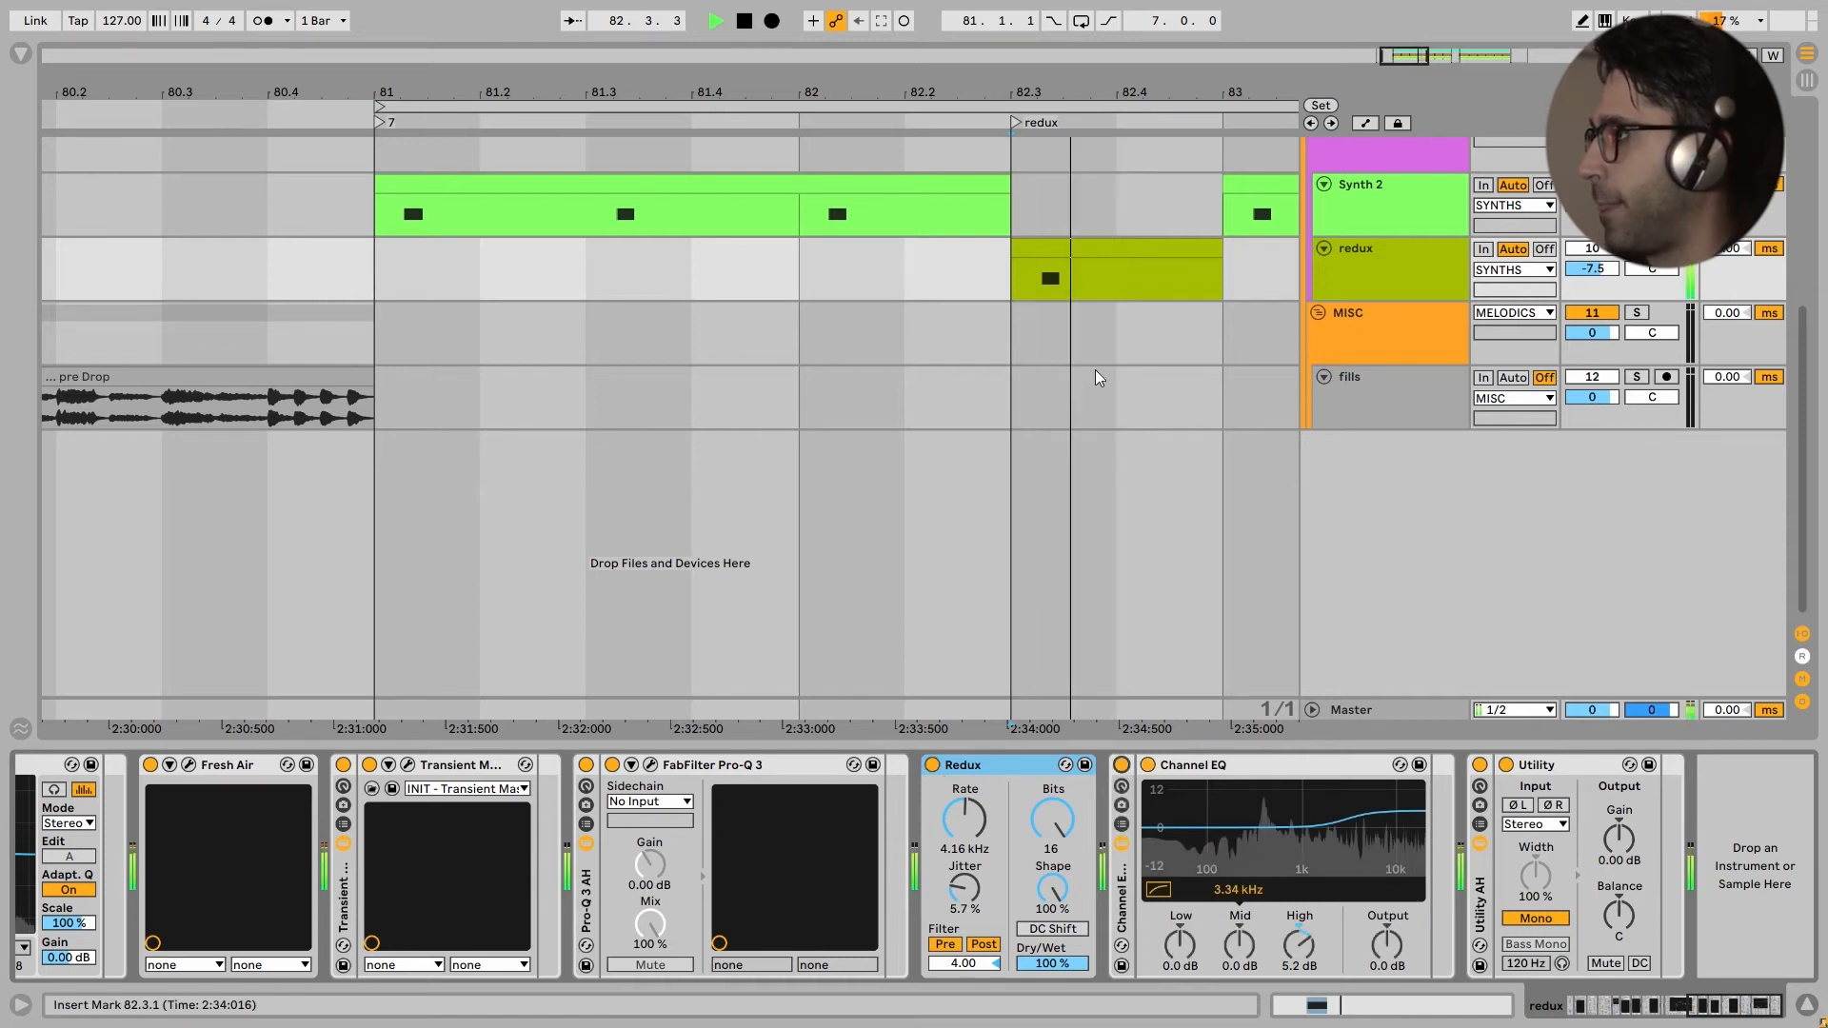
{"action": "key", "text": "space"}
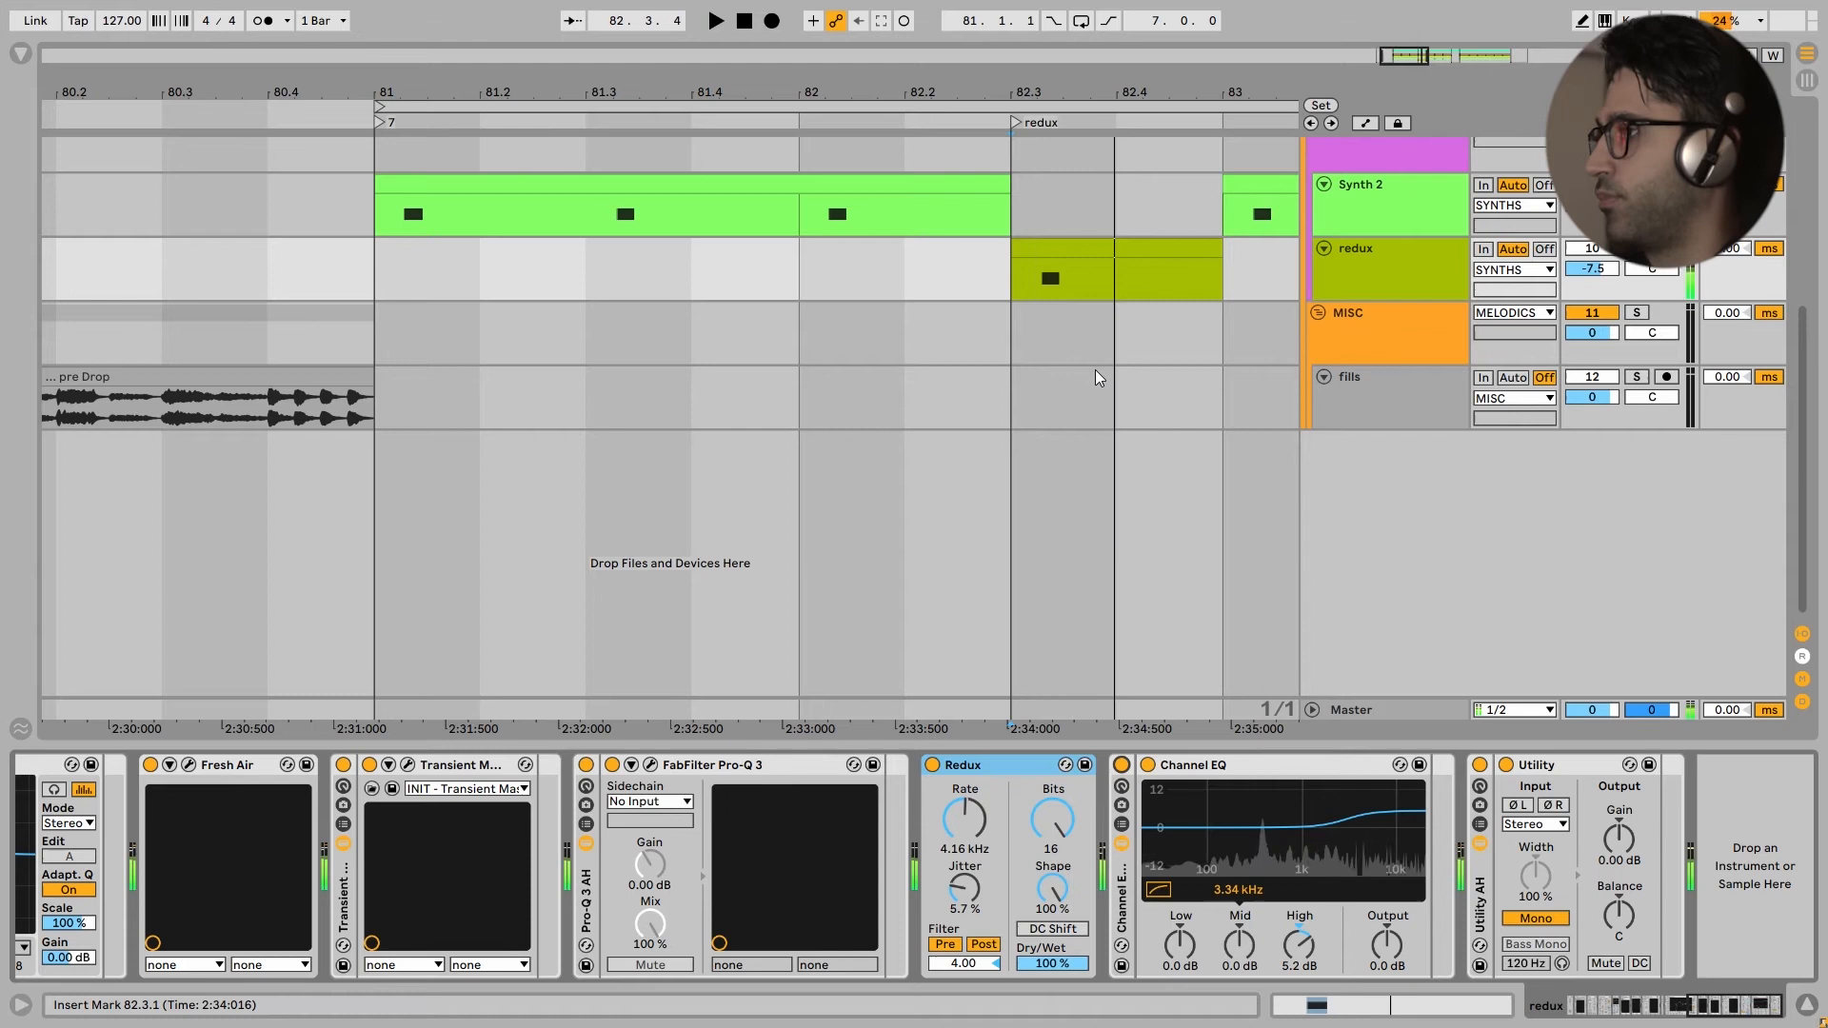
Step: Set the playback start at bar 81 on Synth 2 and listen to how its clips alternate with the redux clip
{"action": "scroll", "coordinate": [1078, 372], "scroll_direction": "down", "scroll_amount": 5}
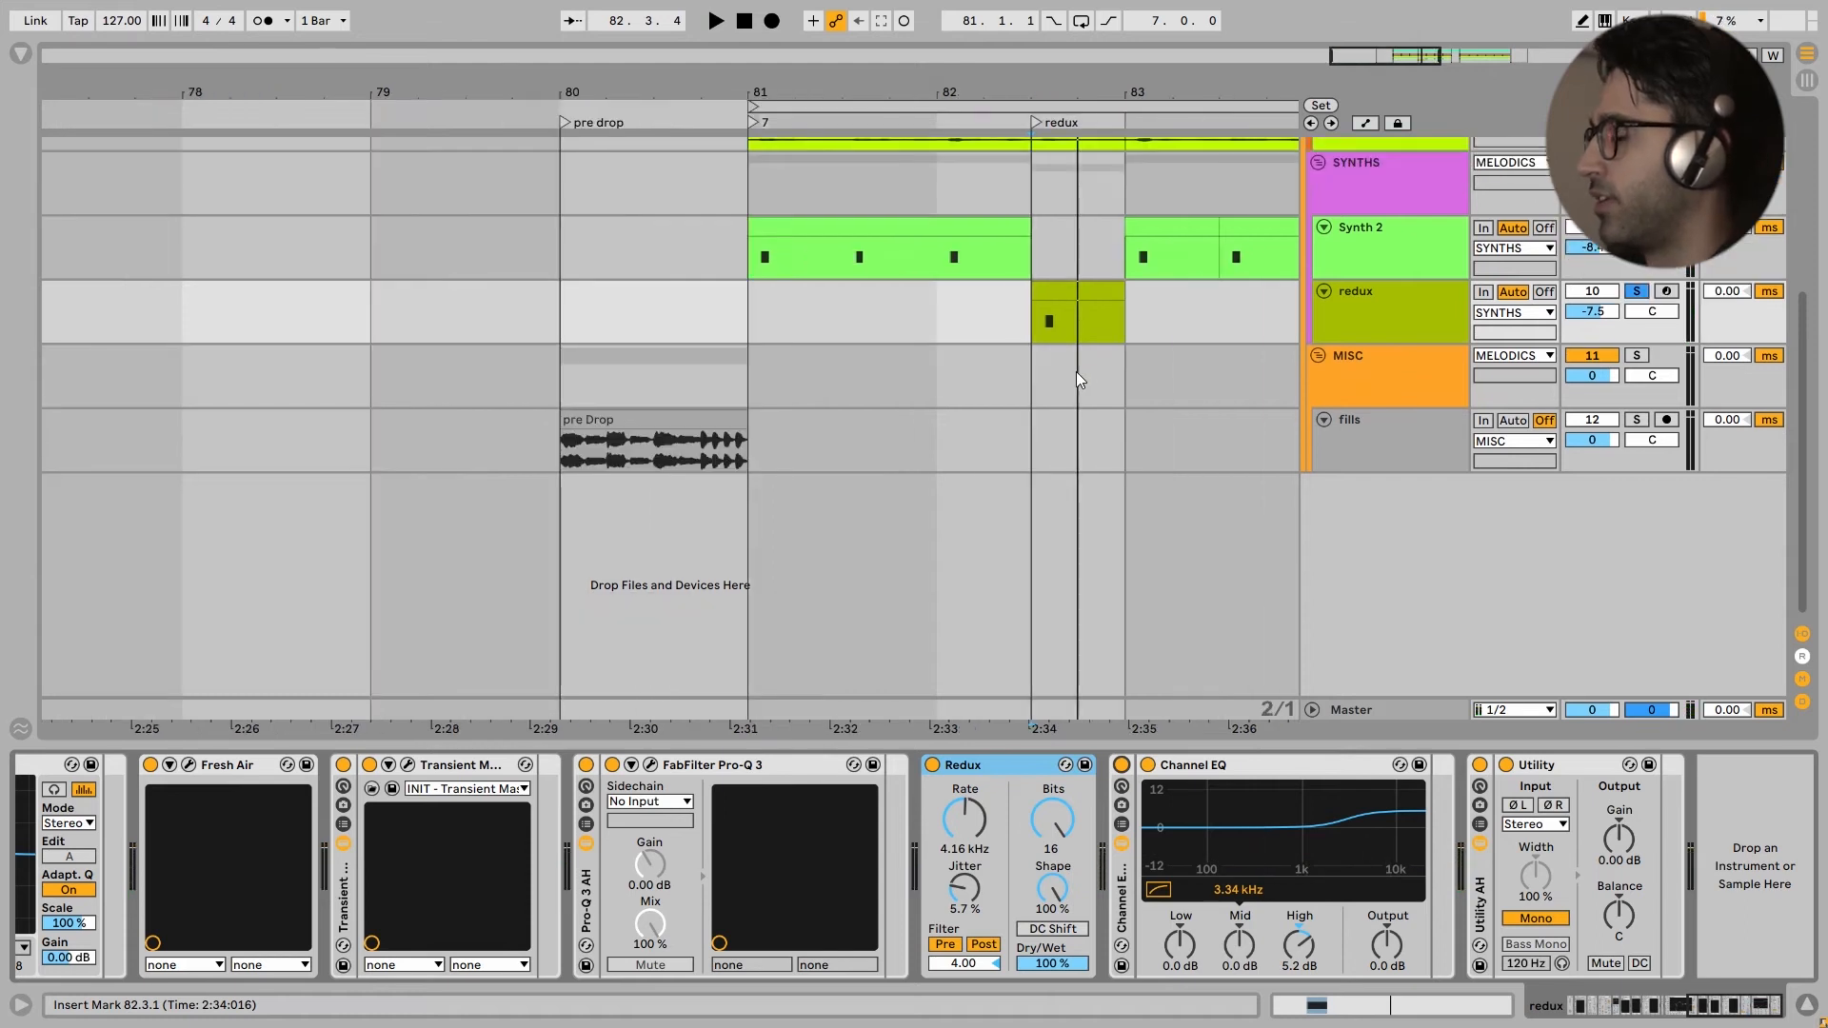
{"action": "left_click", "coordinate": [746, 259]}
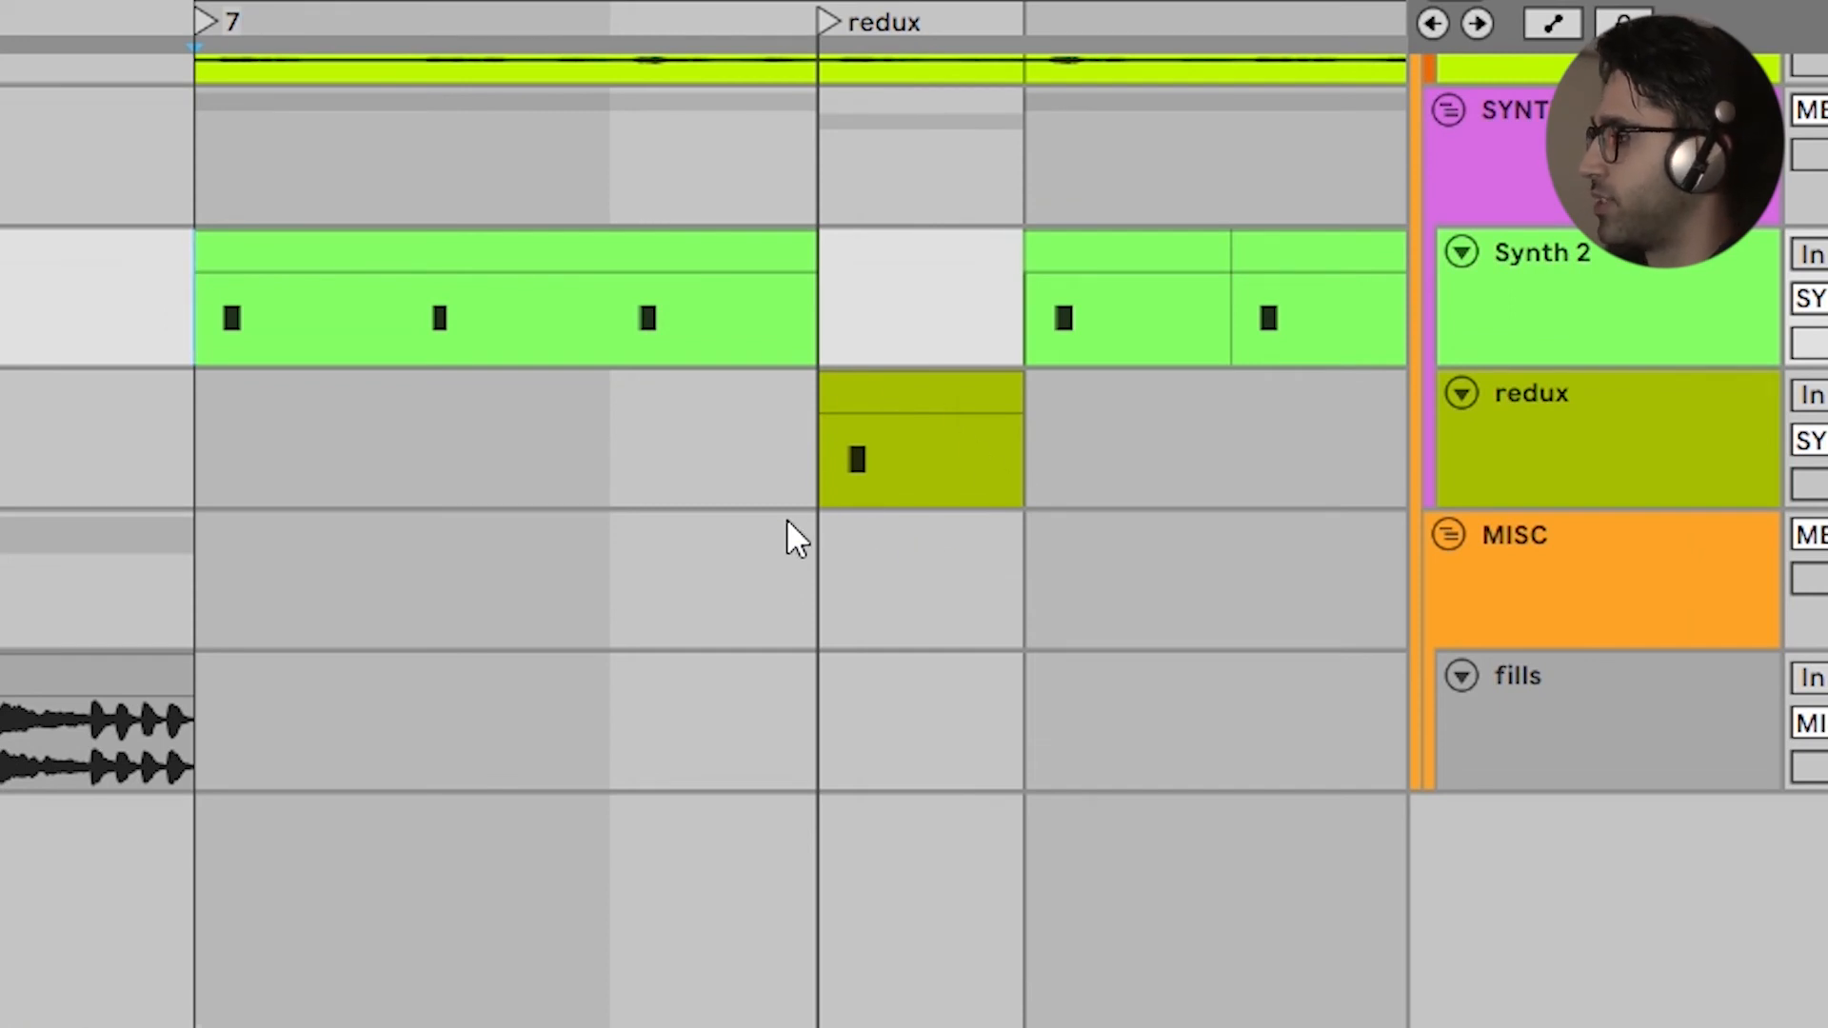
{"action": "key", "text": "space"}
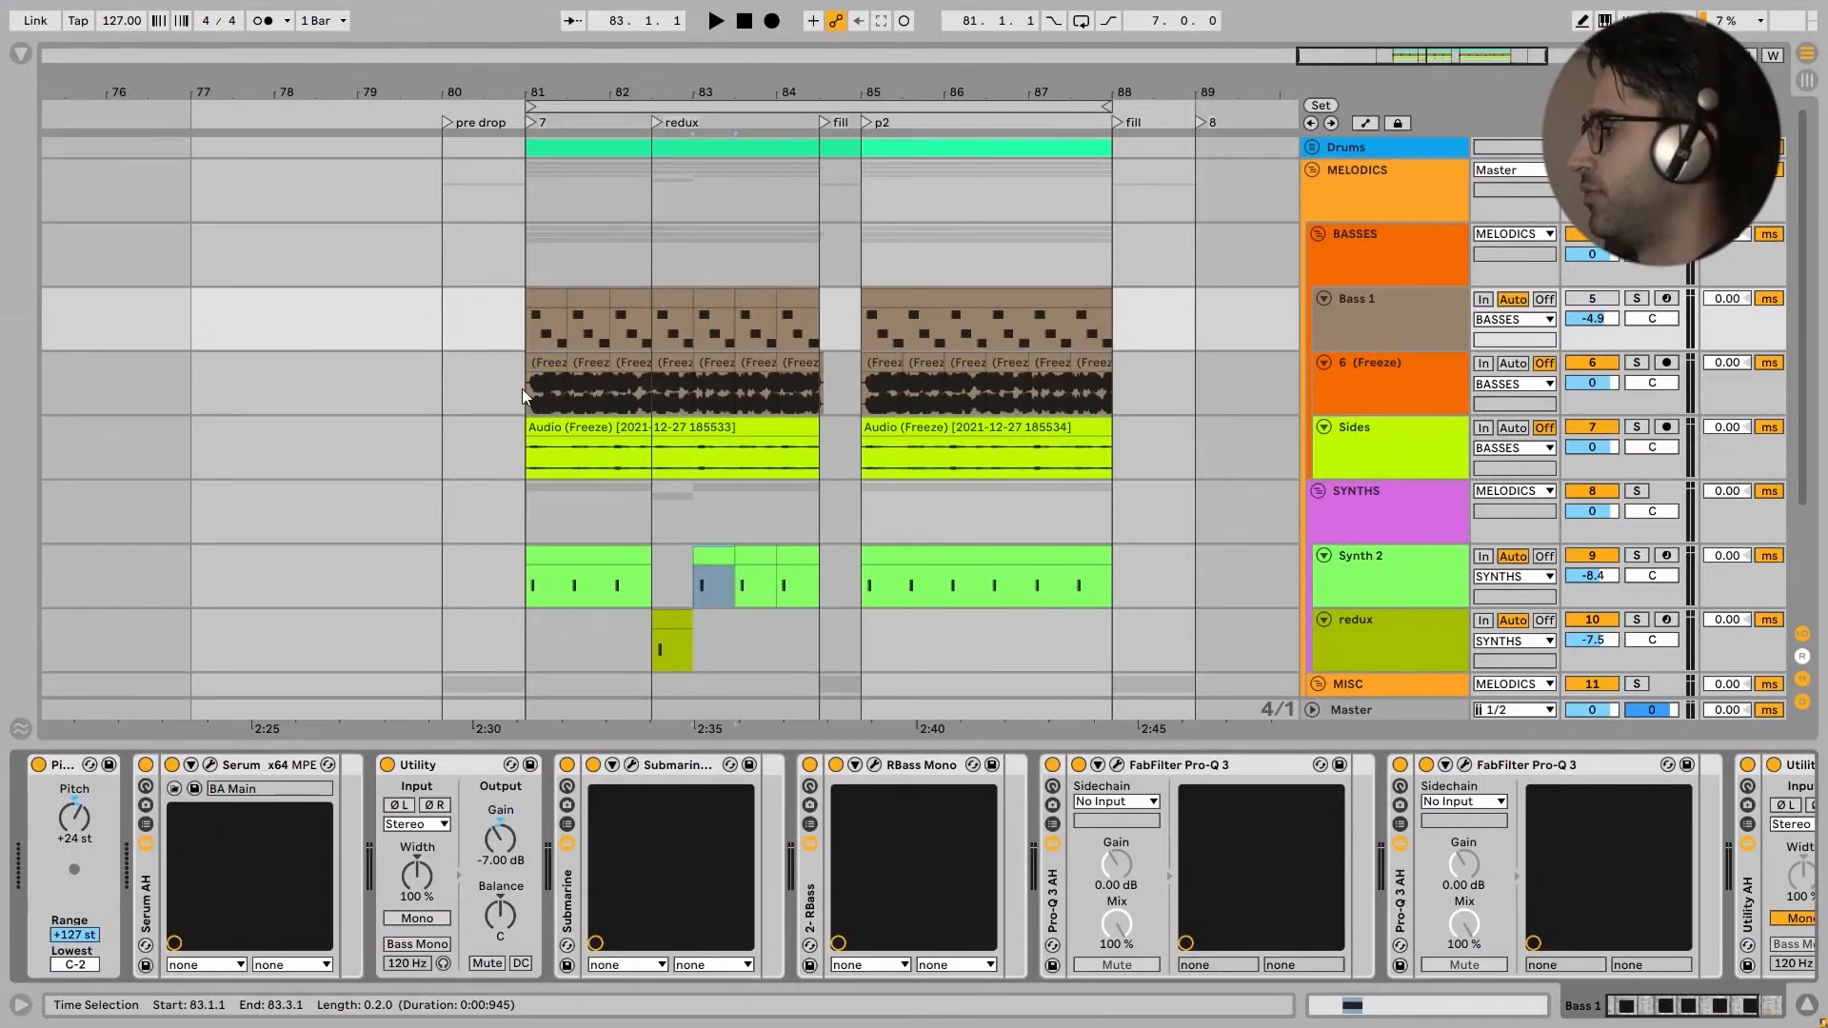
Step: Play the drop from bar 81, and compare it from bar 80 with the frozen bass track 6 muted and re-enabled
{"action": "left_click", "coordinate": [522, 392]}
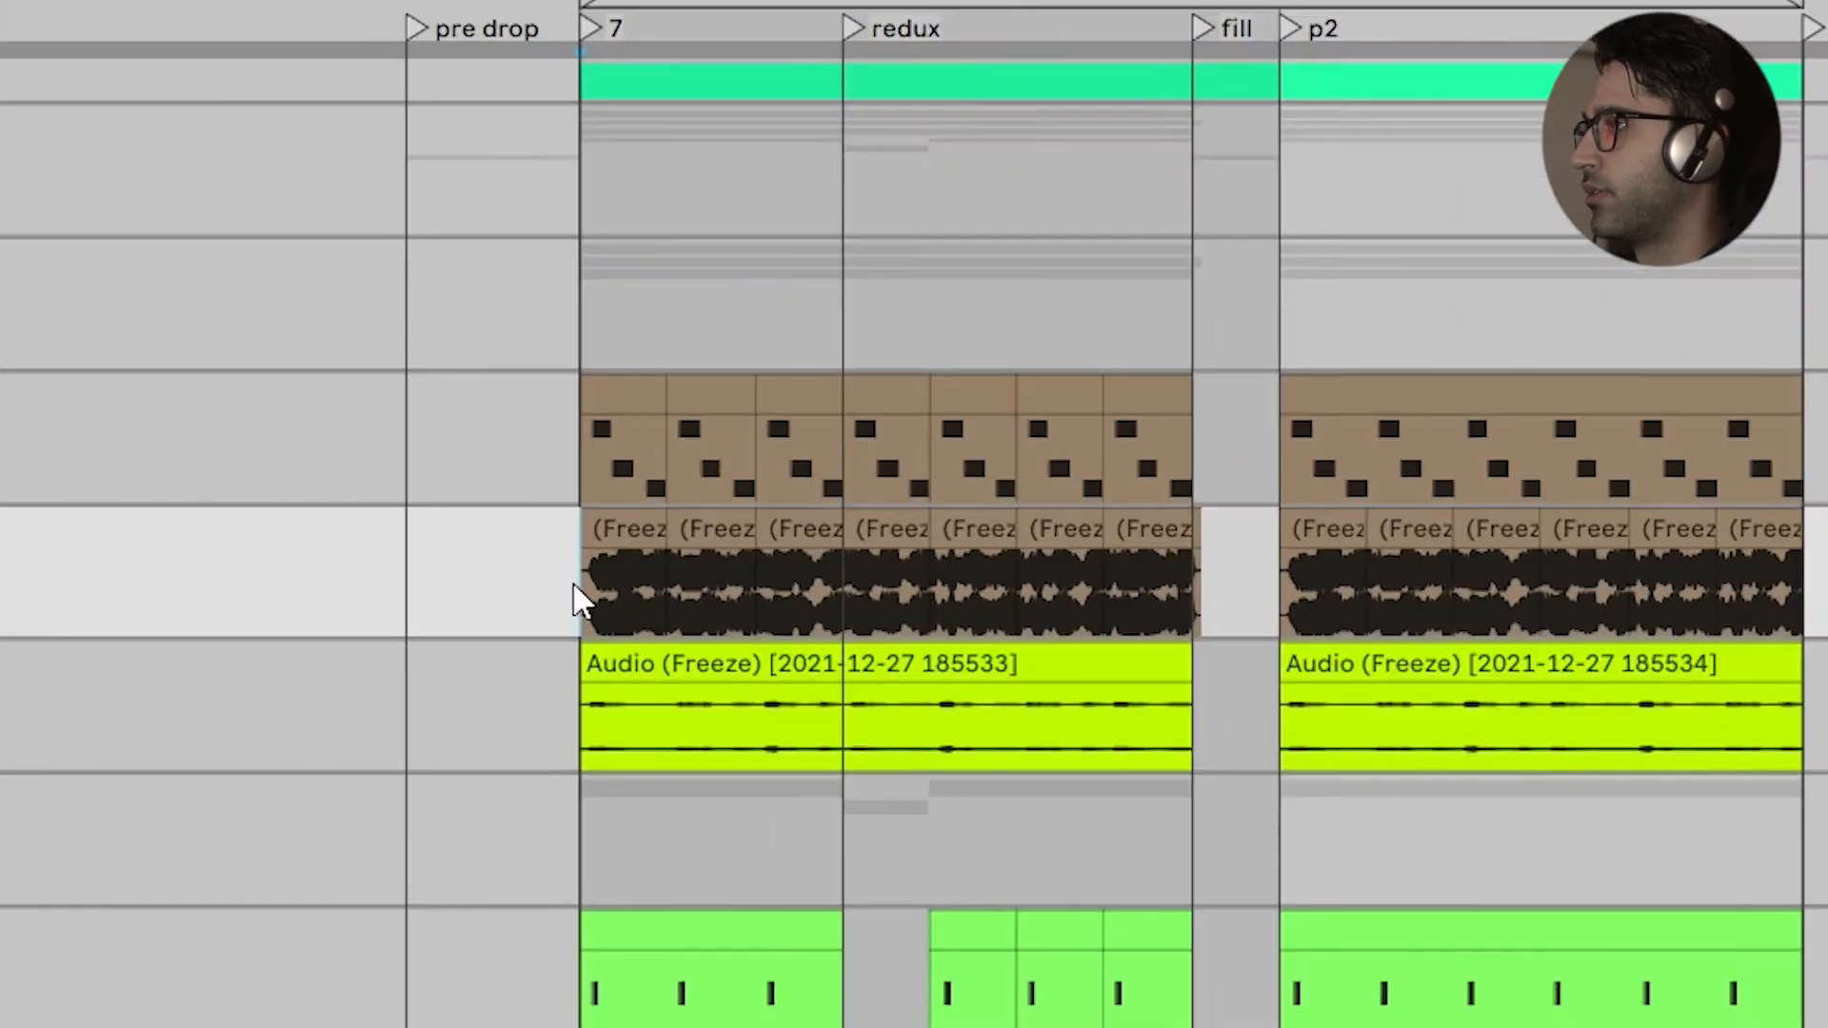
{"action": "key", "text": "space"}
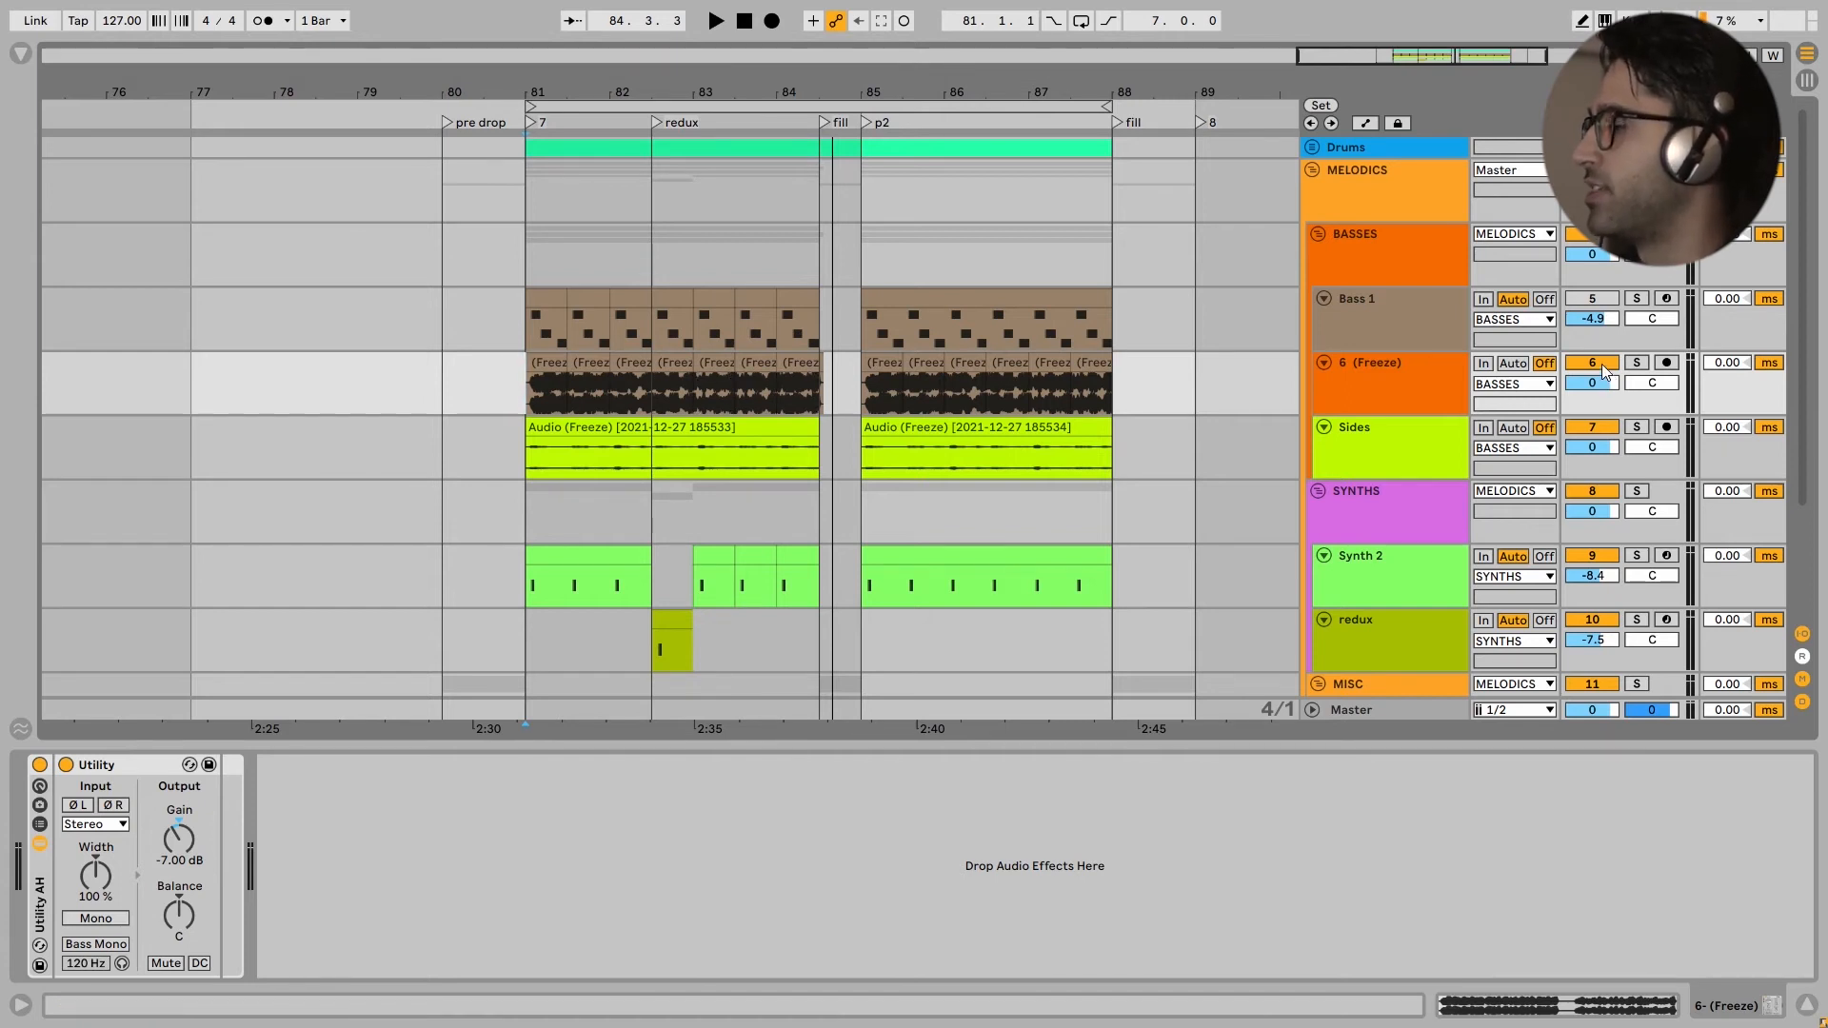
{"action": "left_click", "coordinate": [439, 377]}
{"action": "key", "text": "space"}
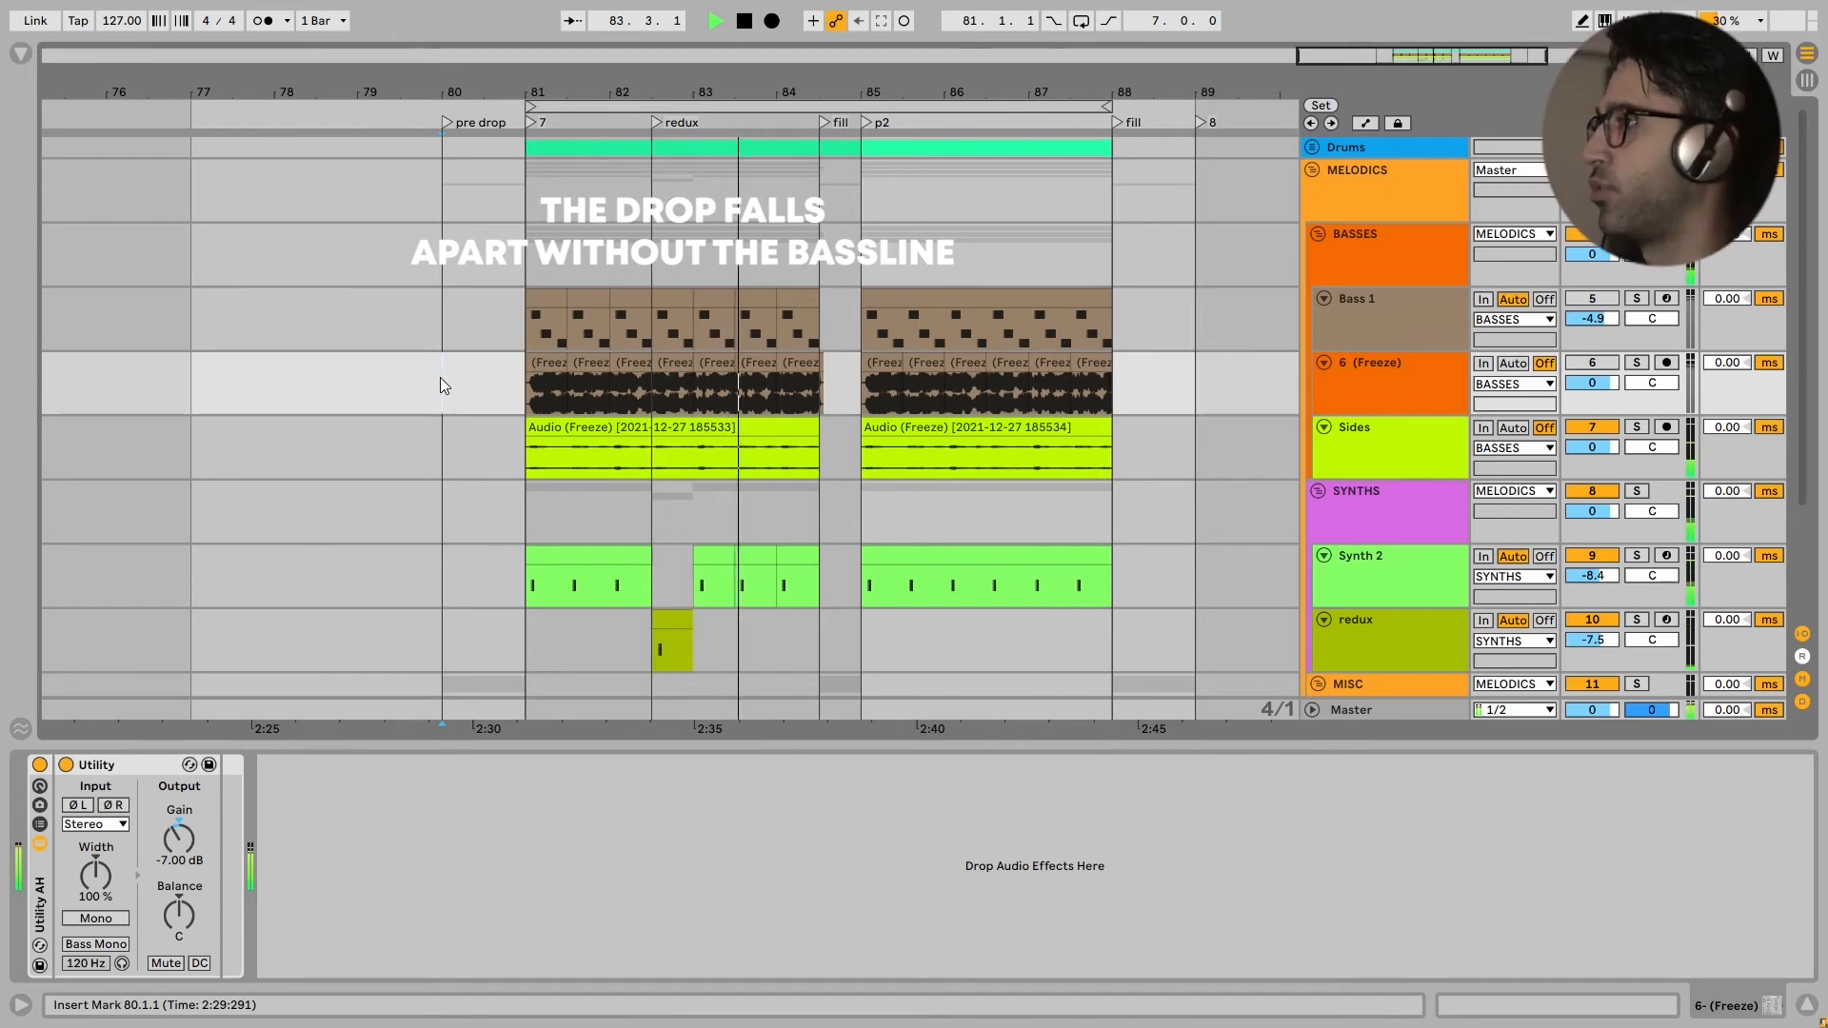
{"action": "key", "text": "space"}
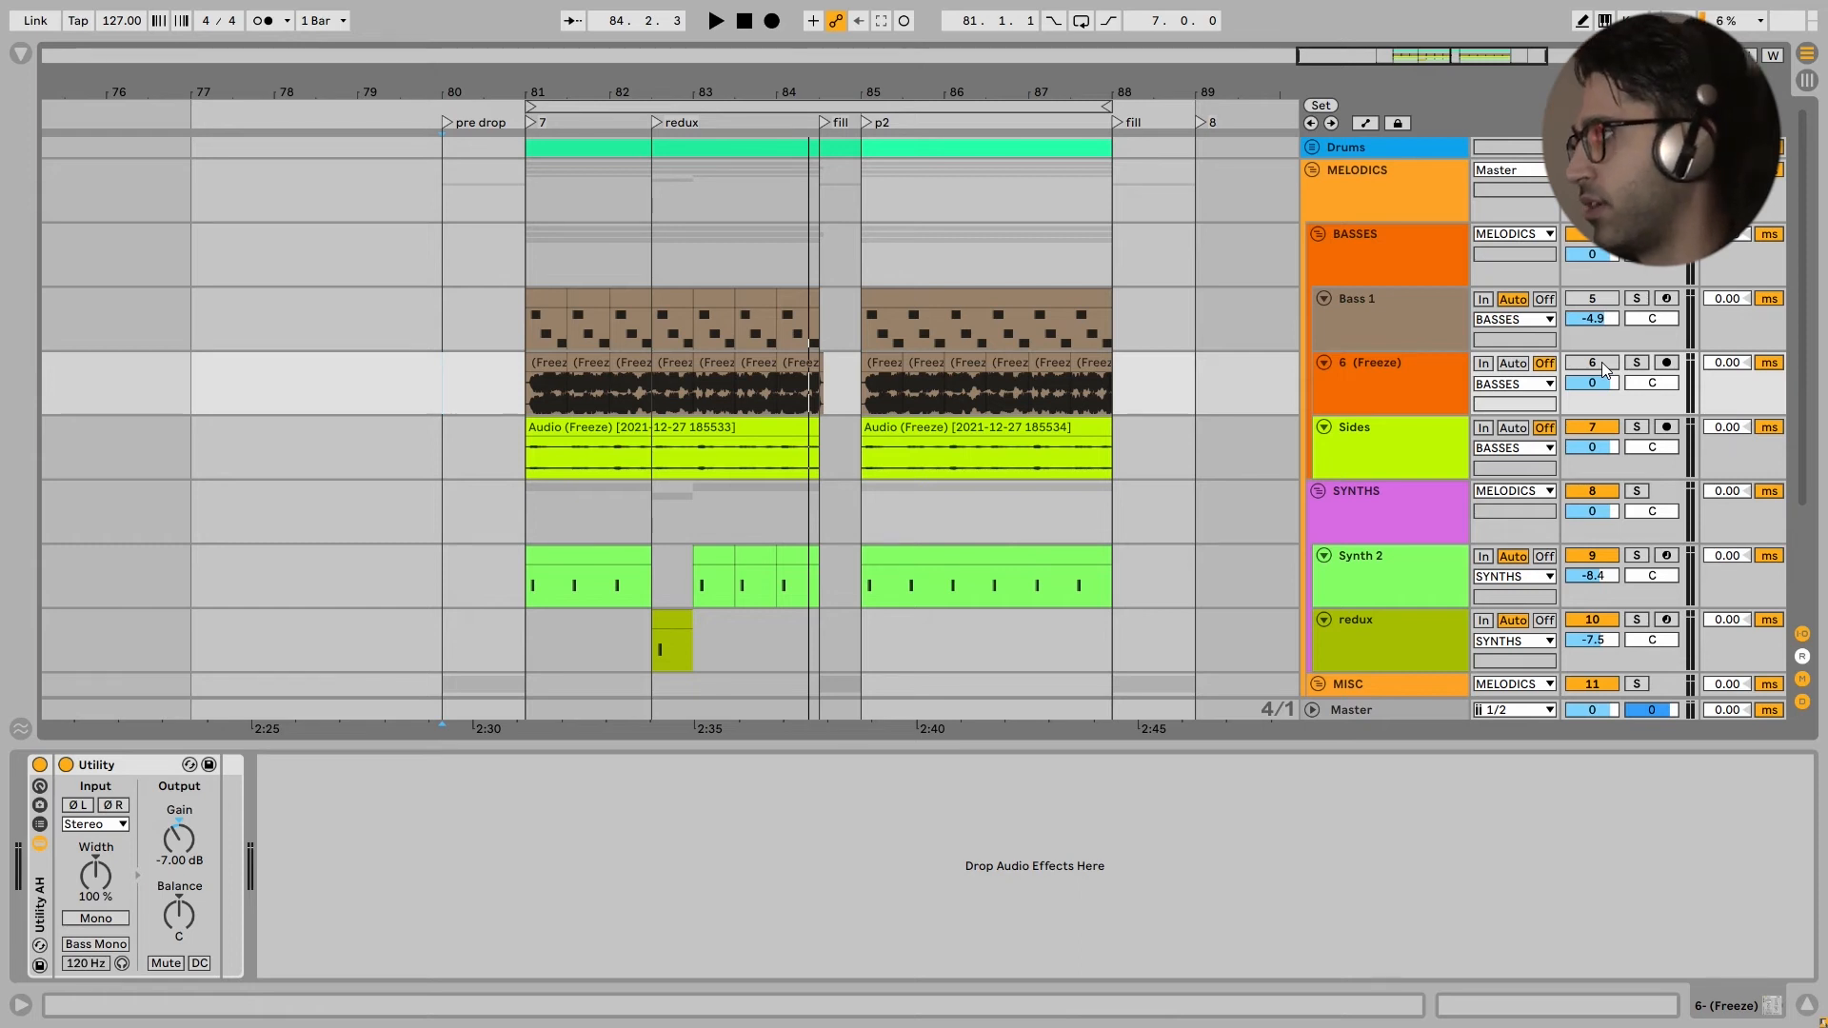
{"action": "key", "text": "space"}
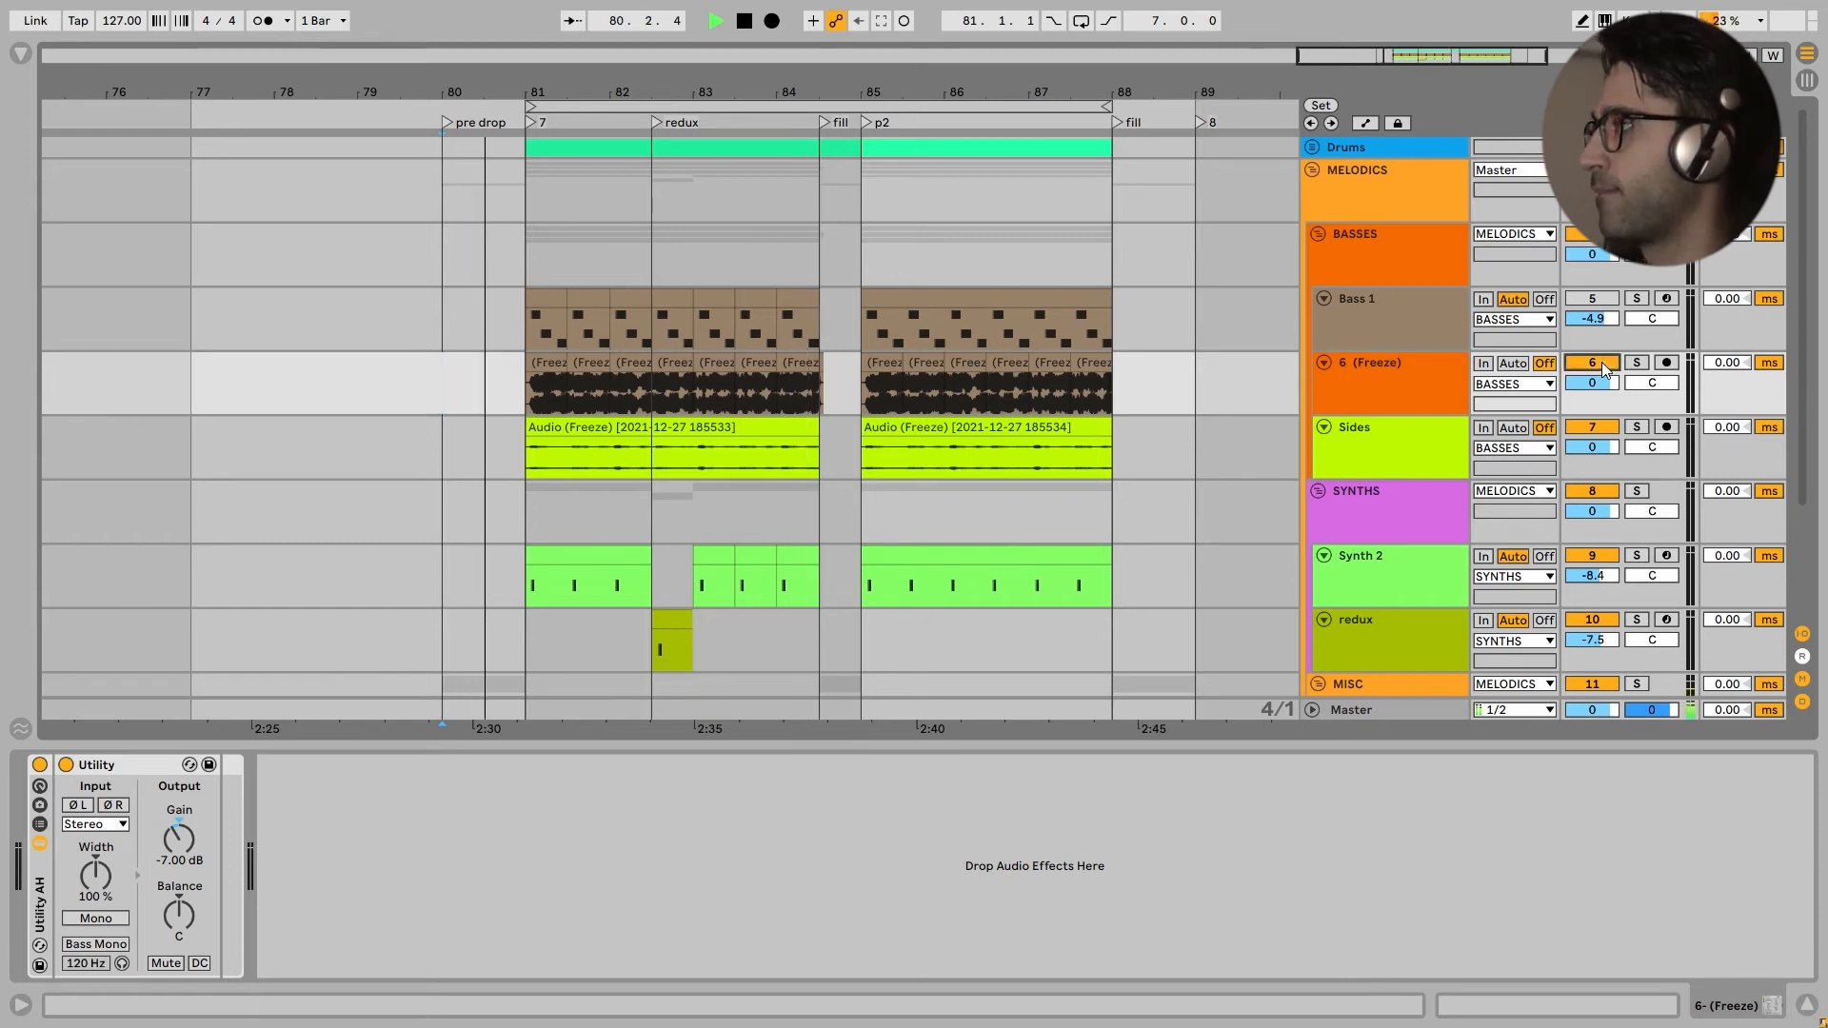
Step: Replay the drop from bar 80 while switching the frozen bass track 6 off and on to hear its contribution
{"action": "left_click", "coordinate": [1592, 363]}
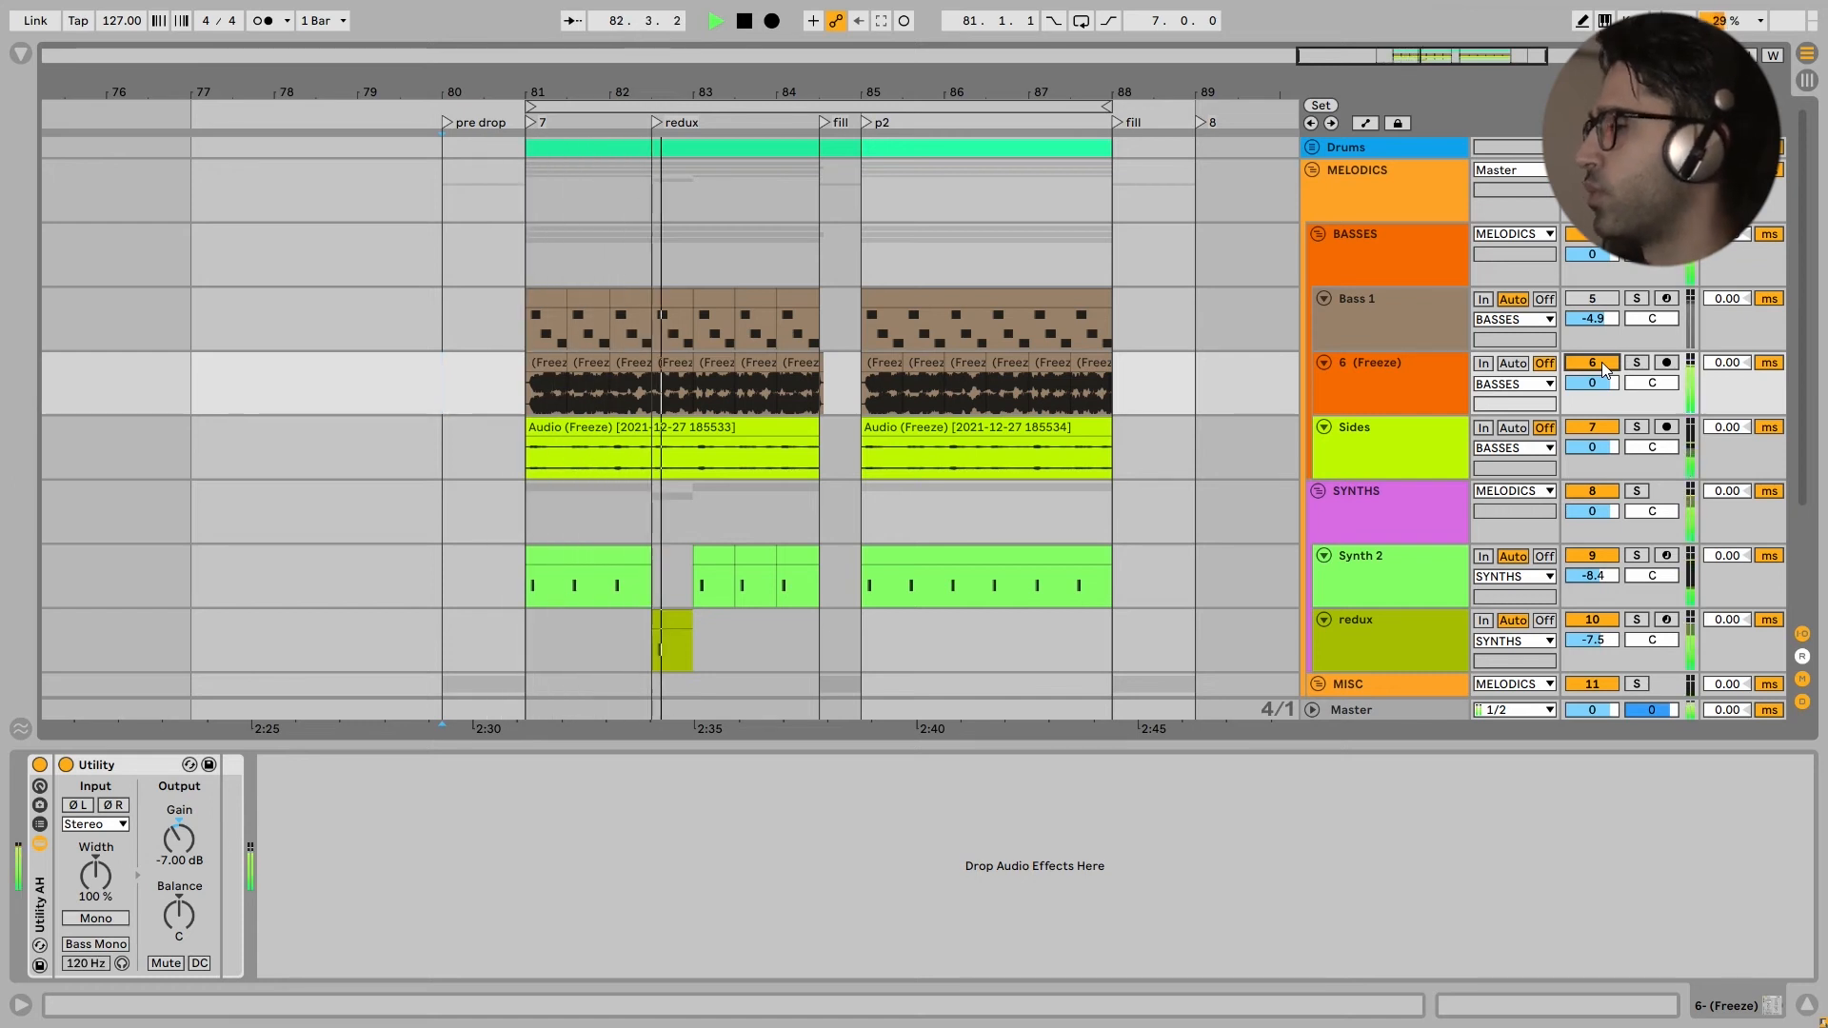
{"action": "left_click", "coordinate": [1602, 363]}
{"action": "key", "text": "space"}
{"action": "key", "text": "space"}
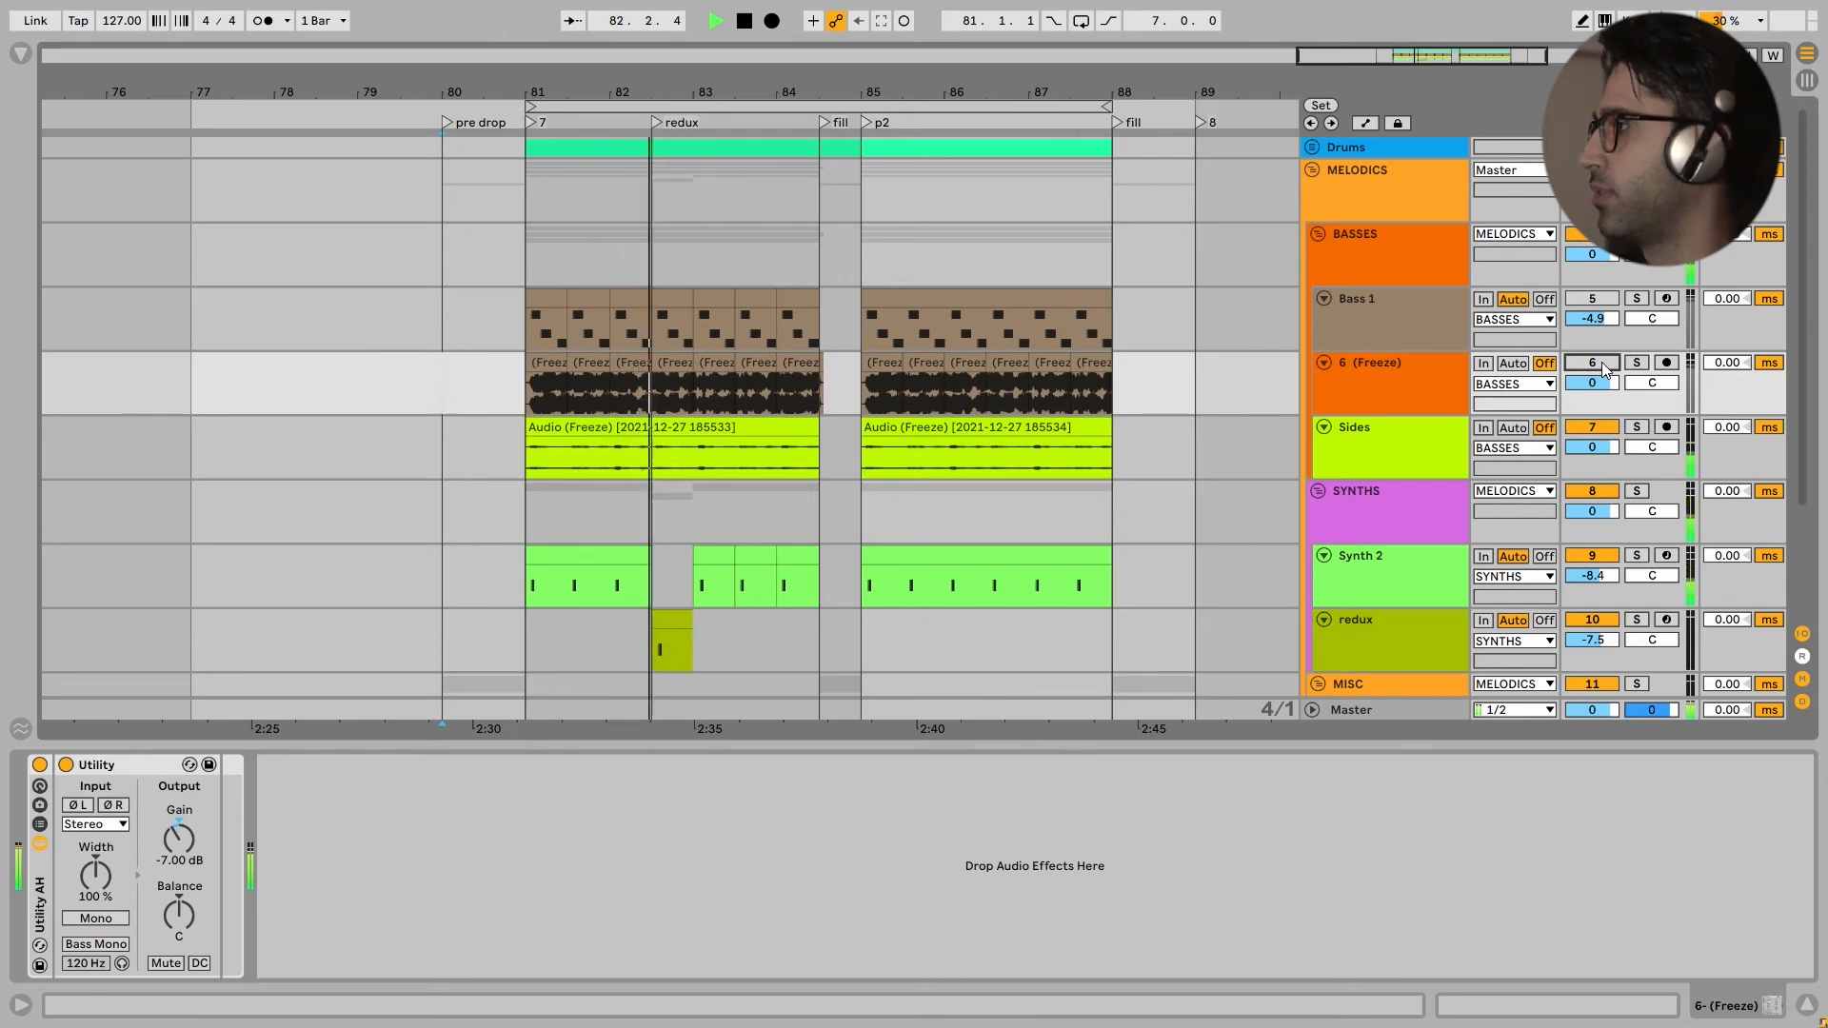
{"action": "left_click", "coordinate": [1601, 362]}
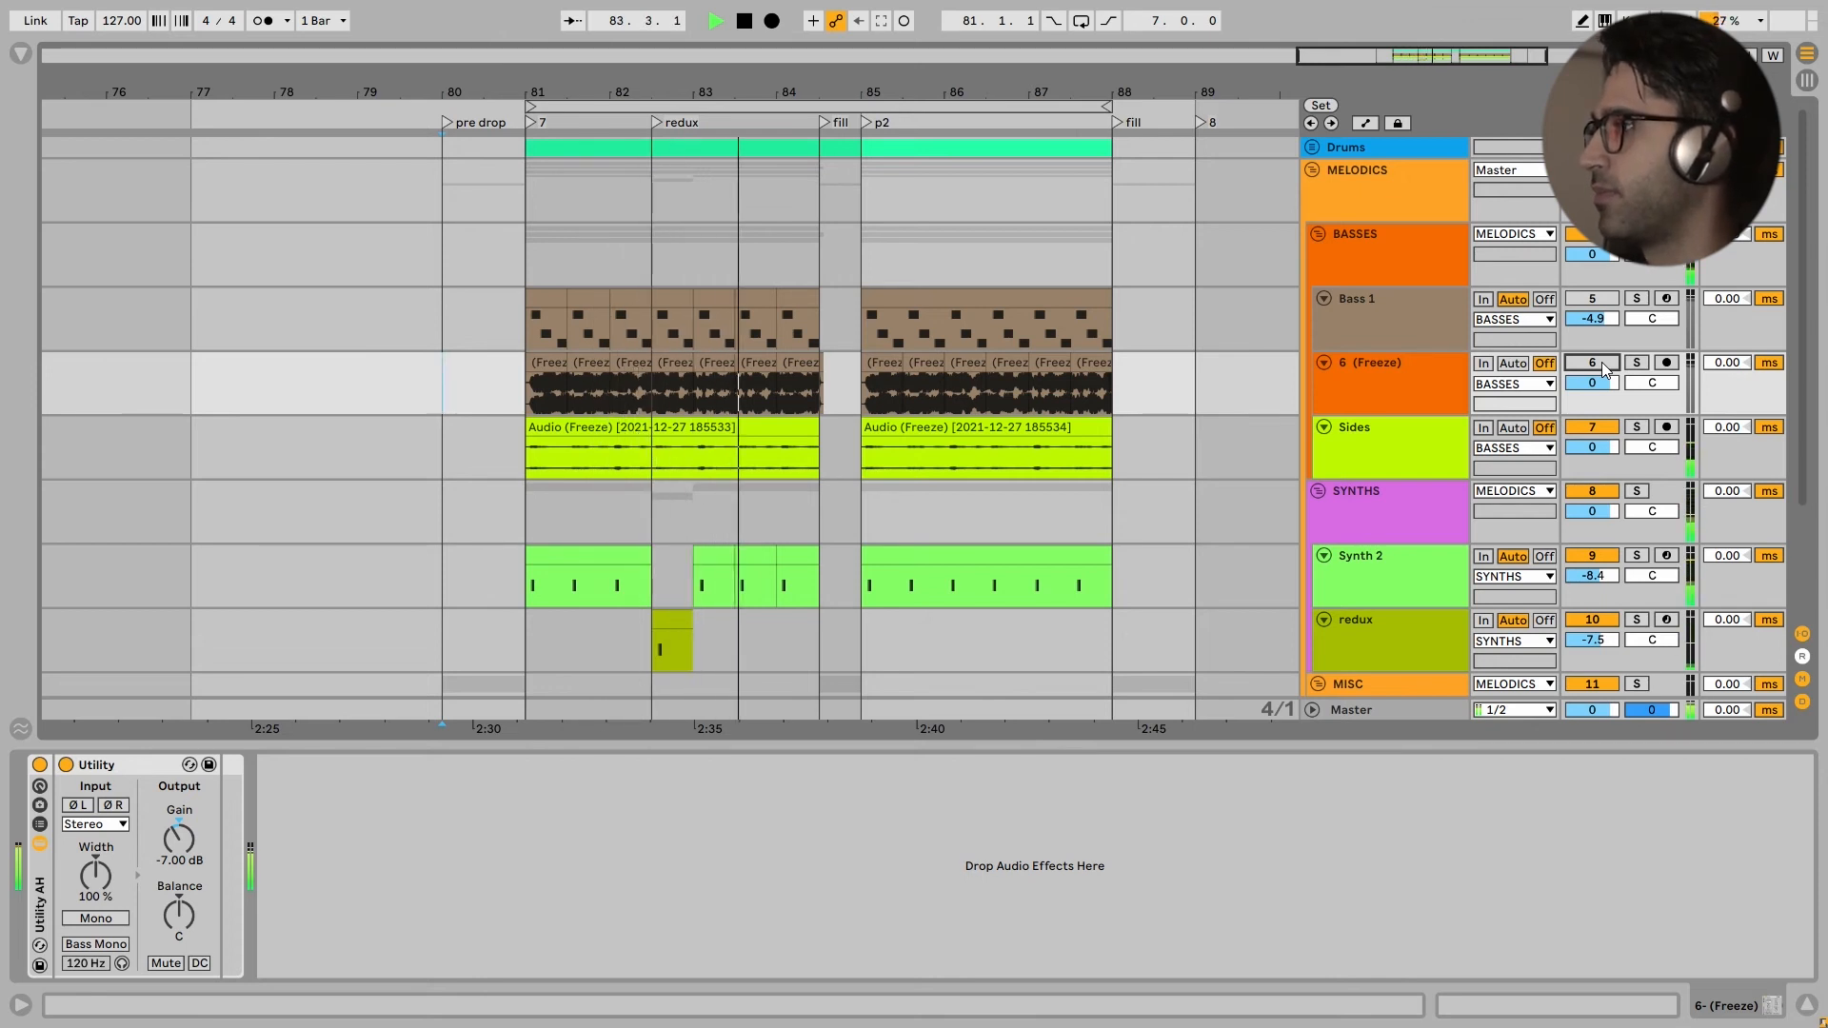
{"action": "key", "text": "space"}
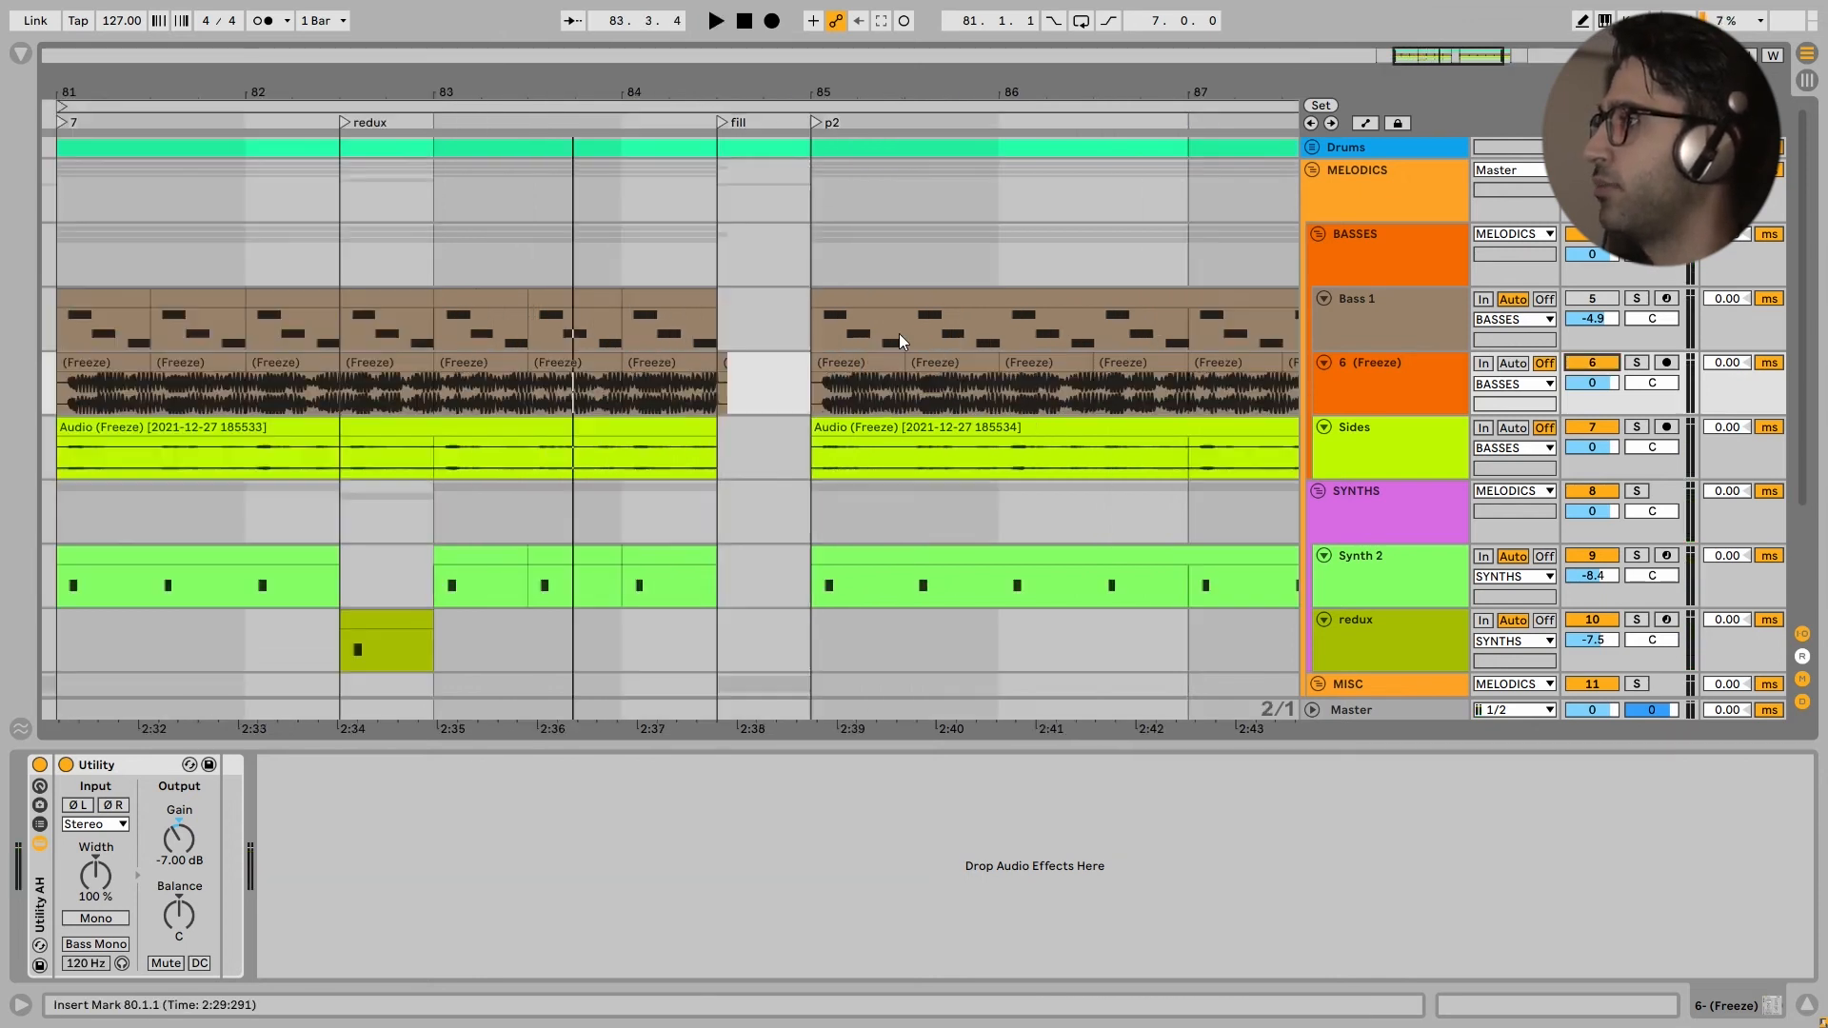
Step: Open the Bass 1 MIDI clip at bar 85, select its first A#0, G#0 and G0 notes, and listen to the pattern
{"action": "left_click", "coordinate": [920, 299]}
{"action": "double_click", "coordinate": [920, 299]}
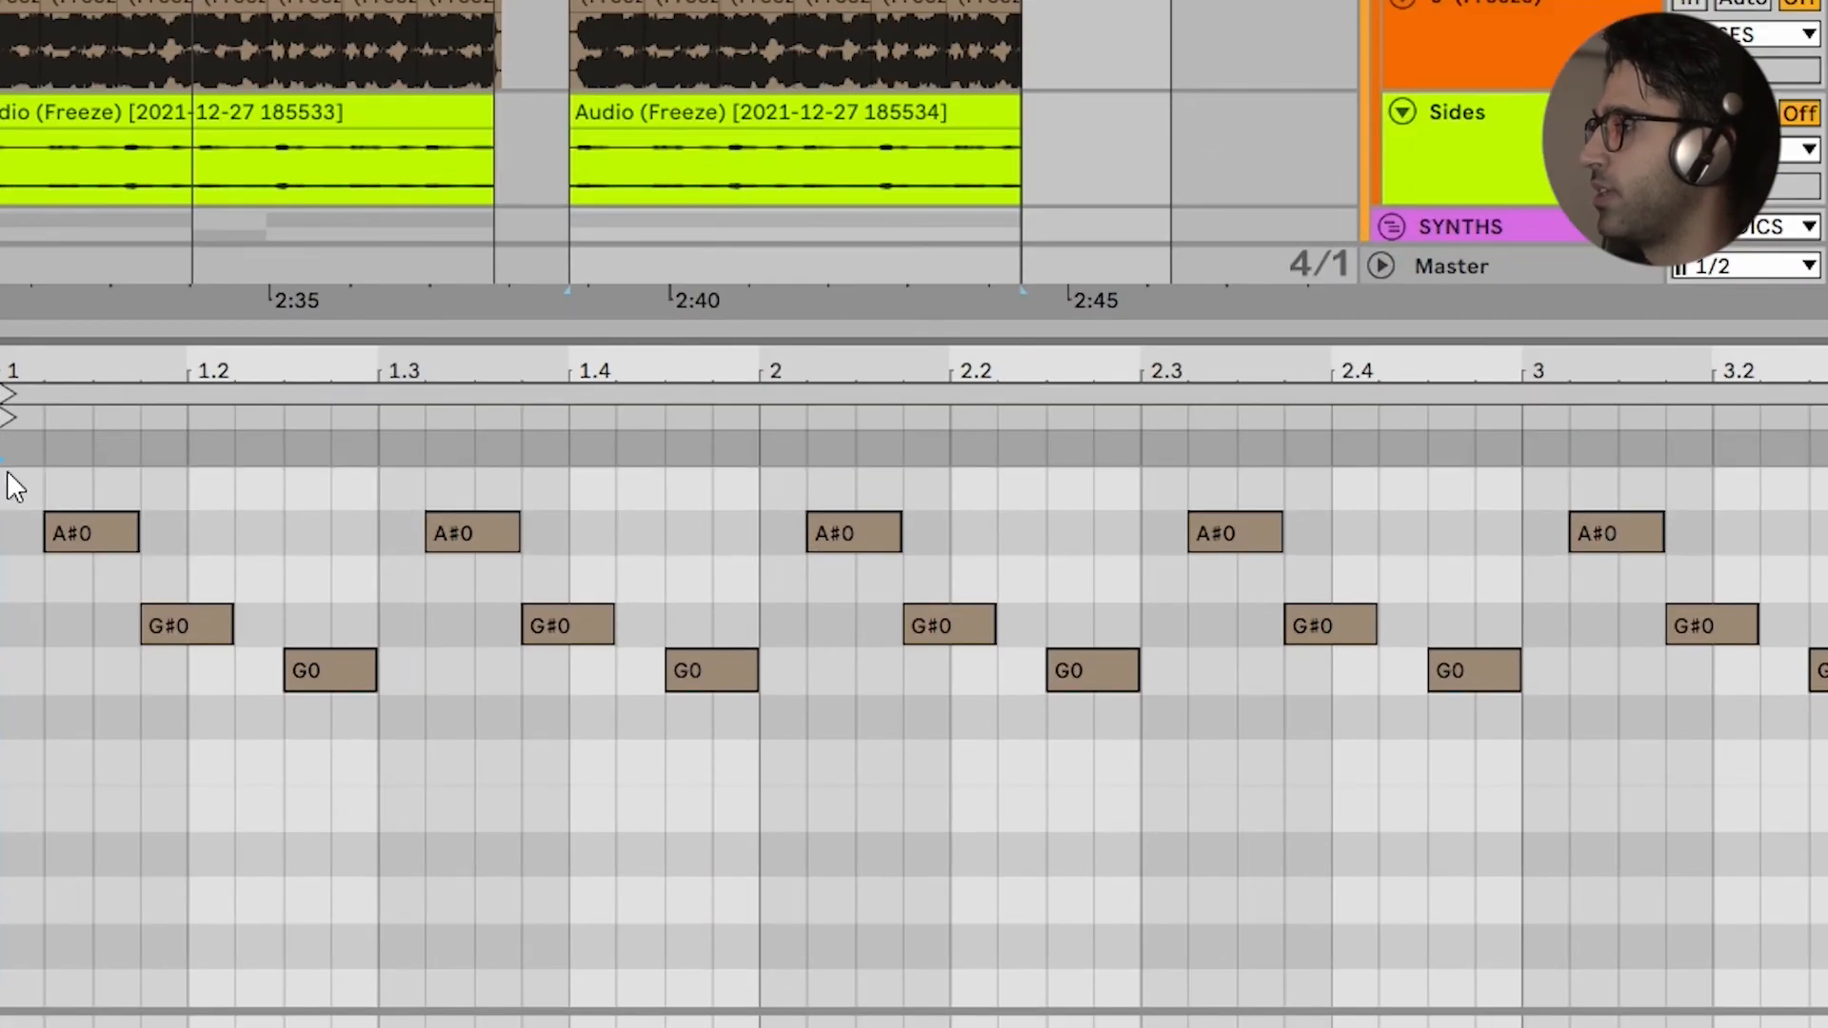
{"action": "left_click_drag", "start_coordinate": [8, 471], "coordinate": [360, 758]}
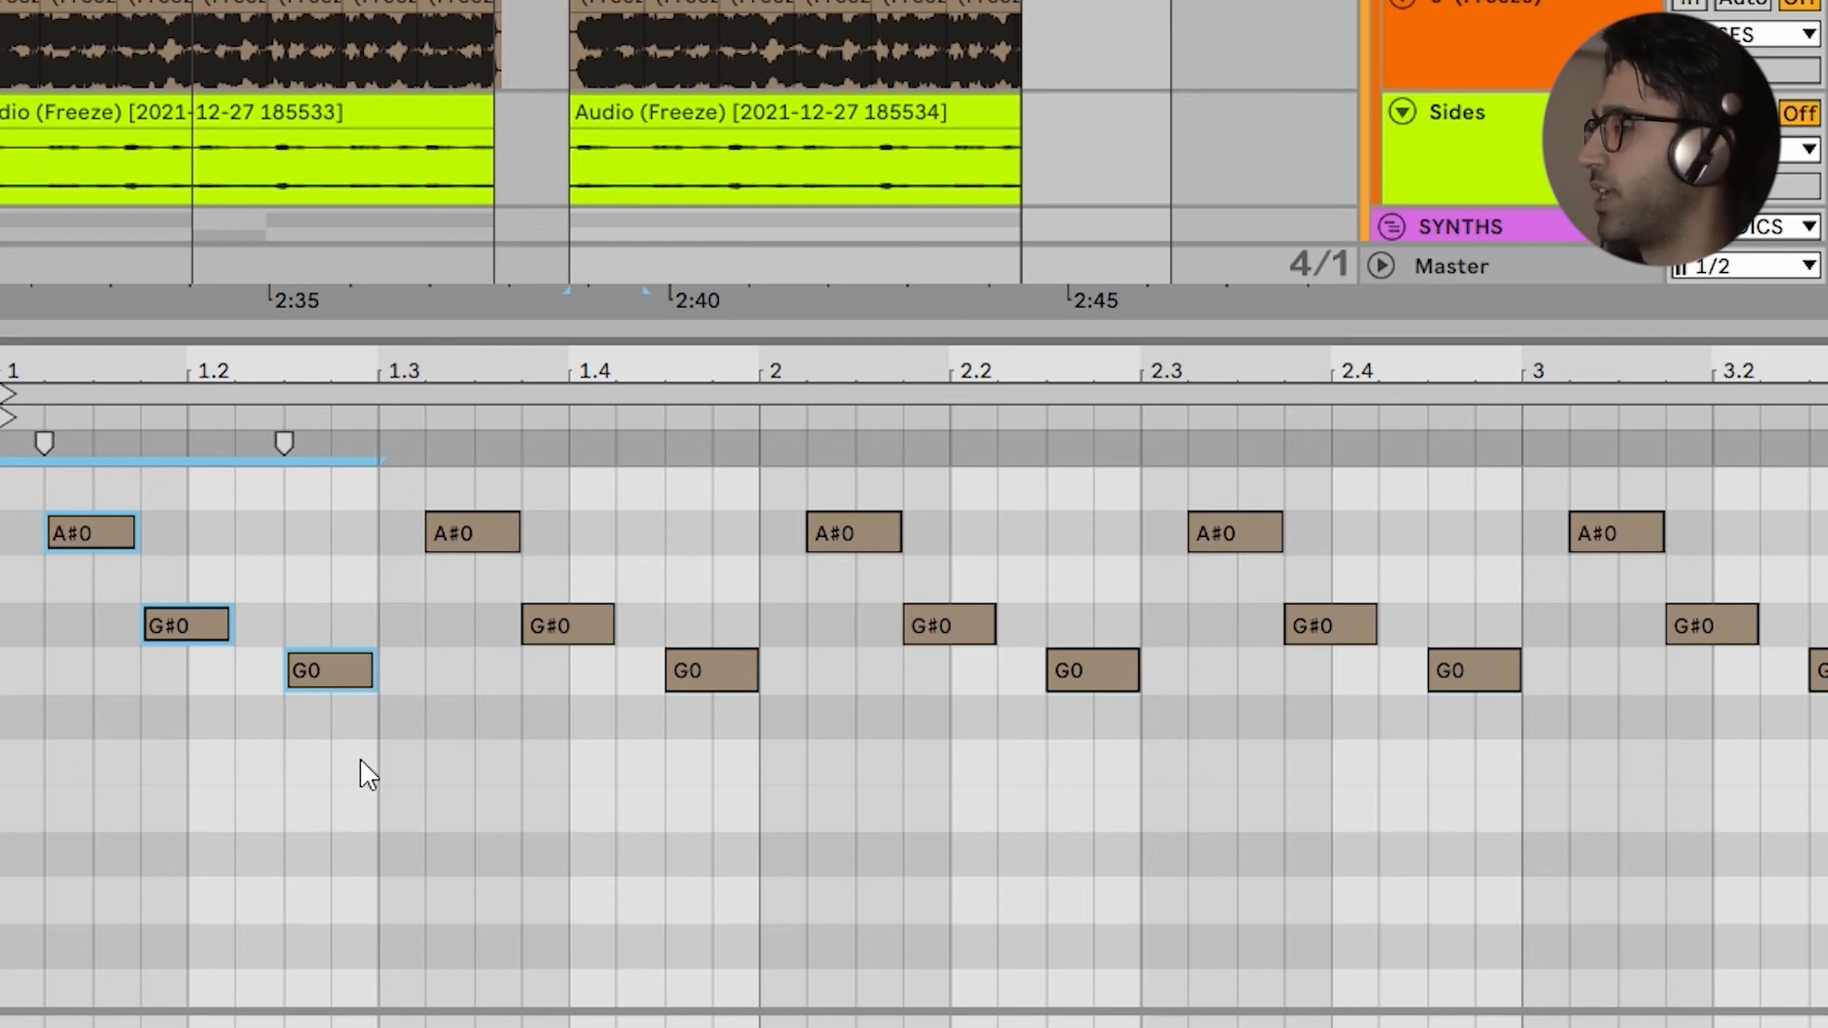
{"action": "key", "text": "space"}
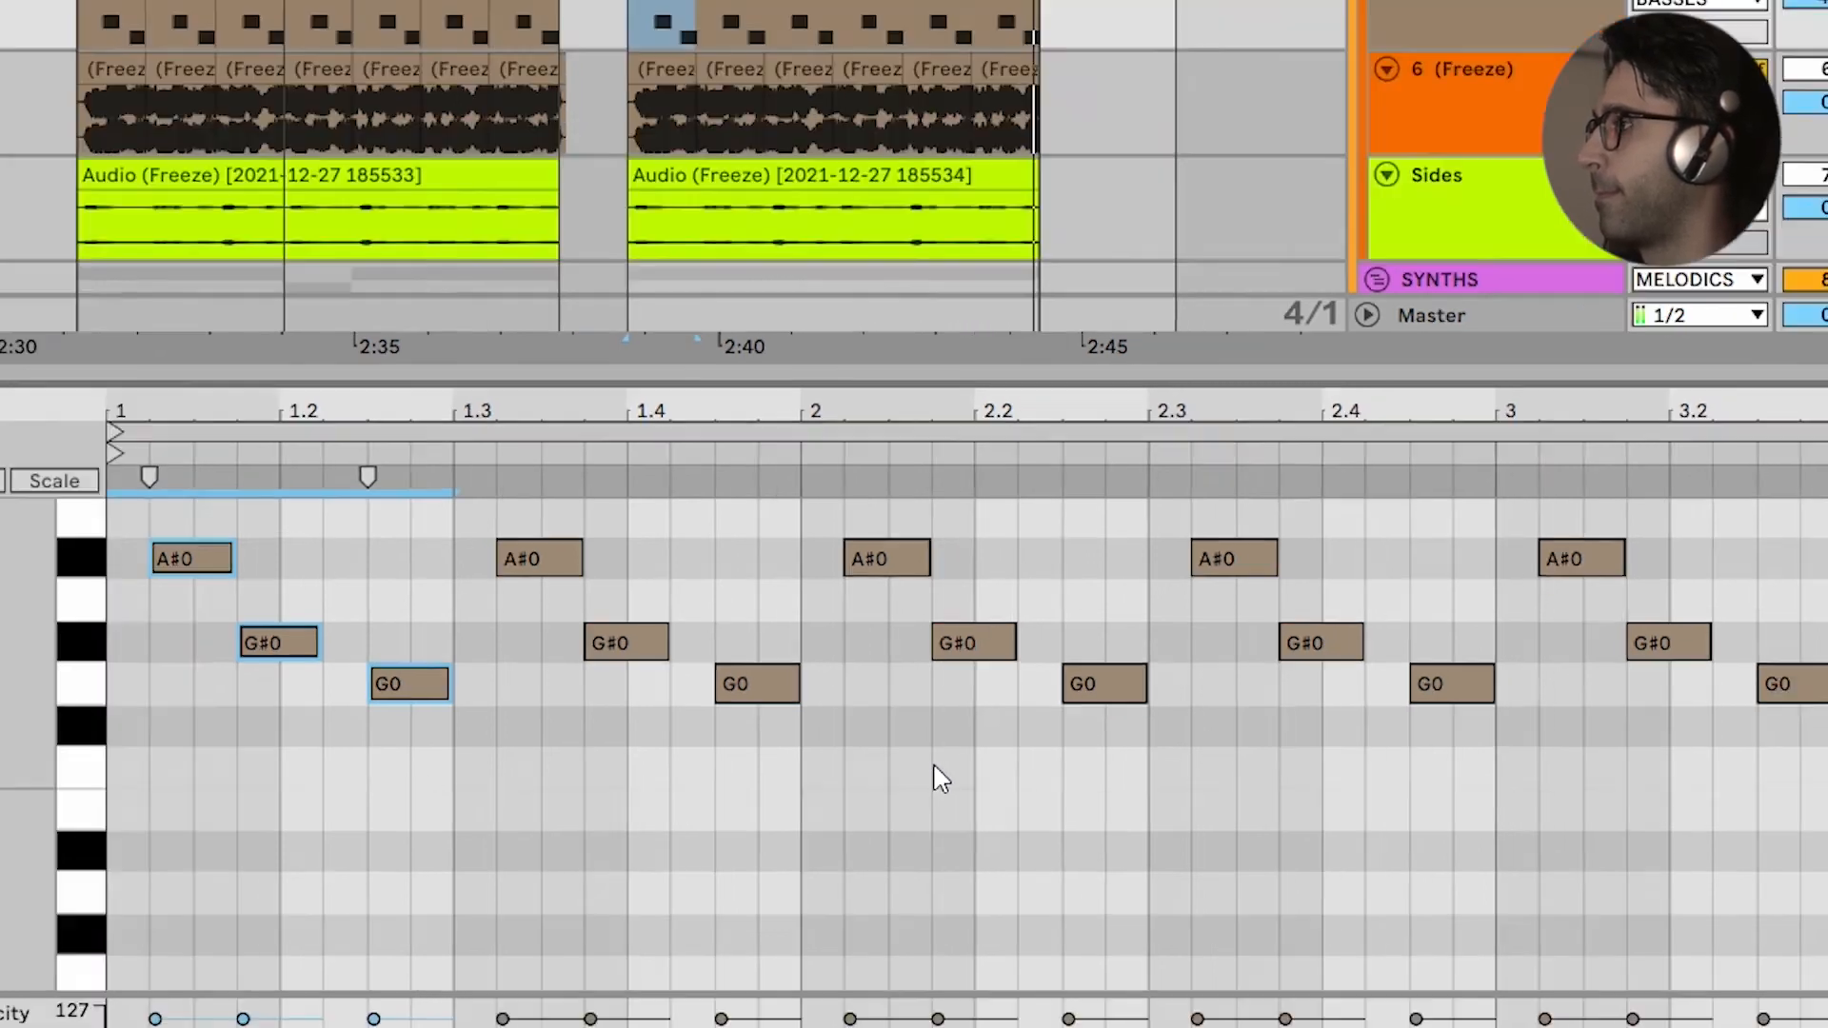
{"action": "key", "text": "space"}
Step: Open the Serum instrument on Bass 1 and compare the bass with its BrightWhite noise oscillator off and on
{"action": "double_click", "coordinate": [1480, 11]}
{"action": "left_click", "coordinate": [206, 786]}
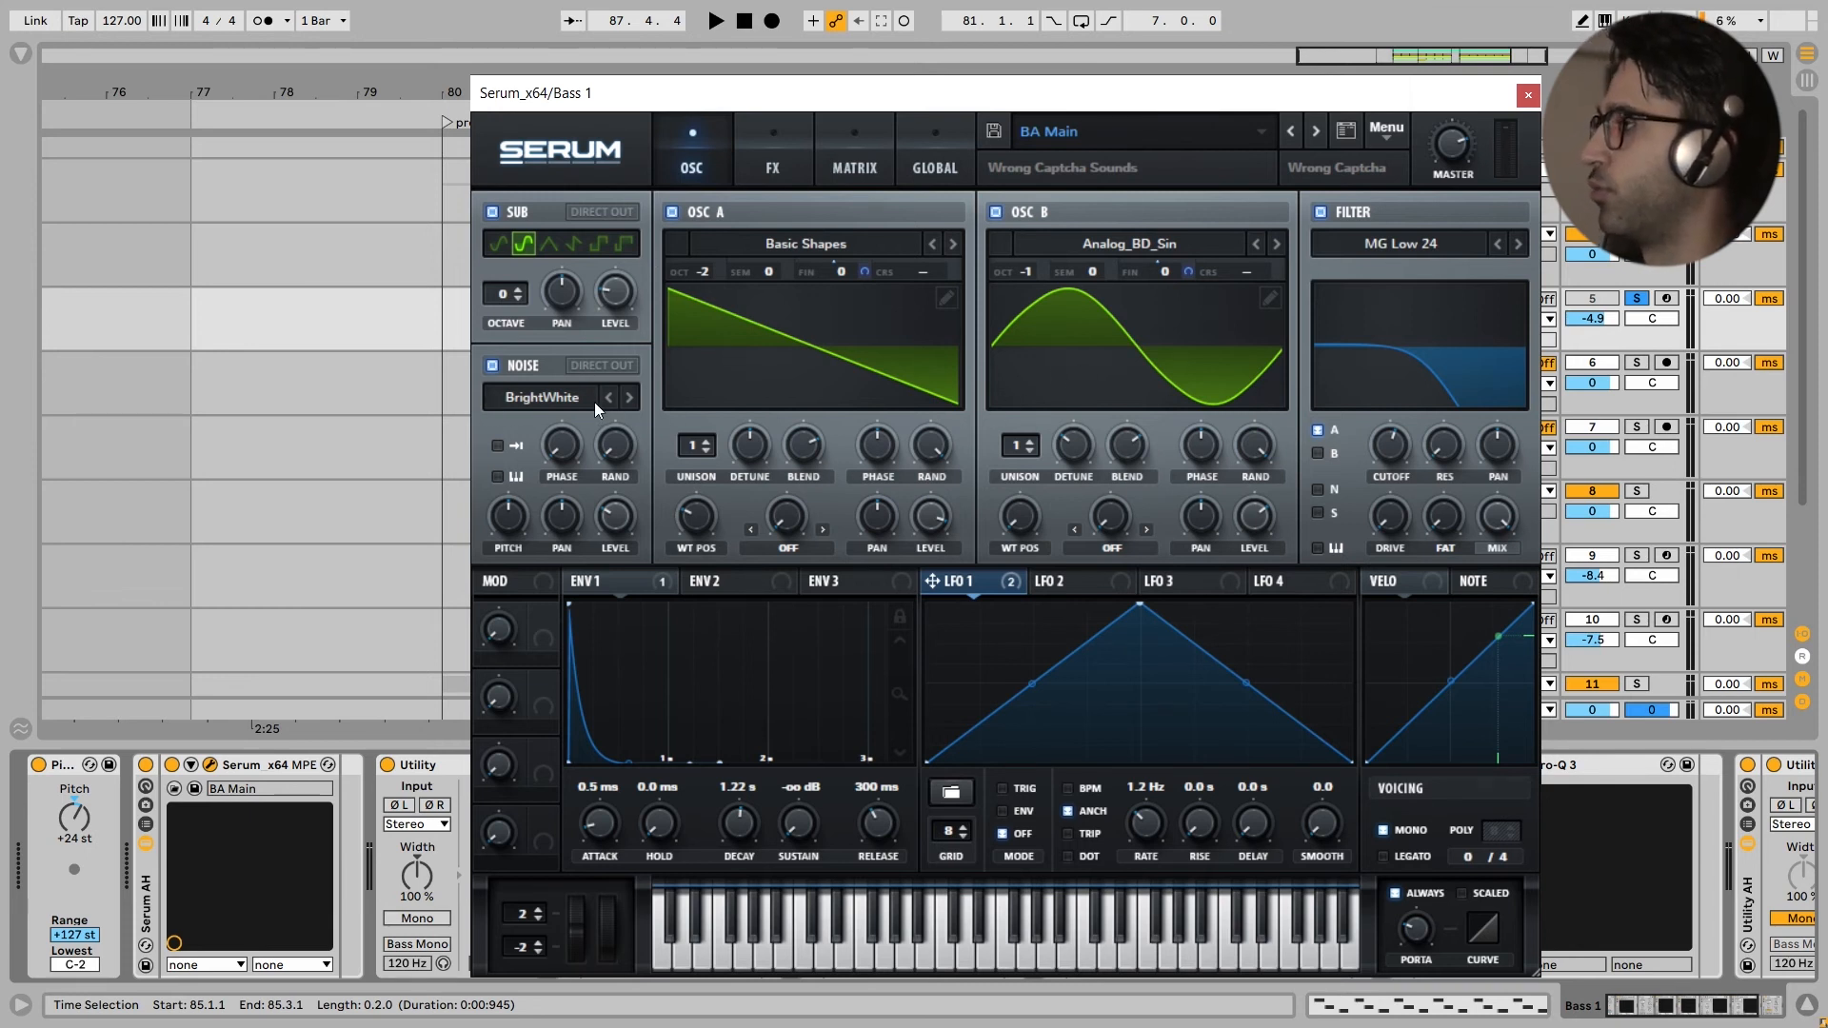
{"action": "key", "text": "space"}
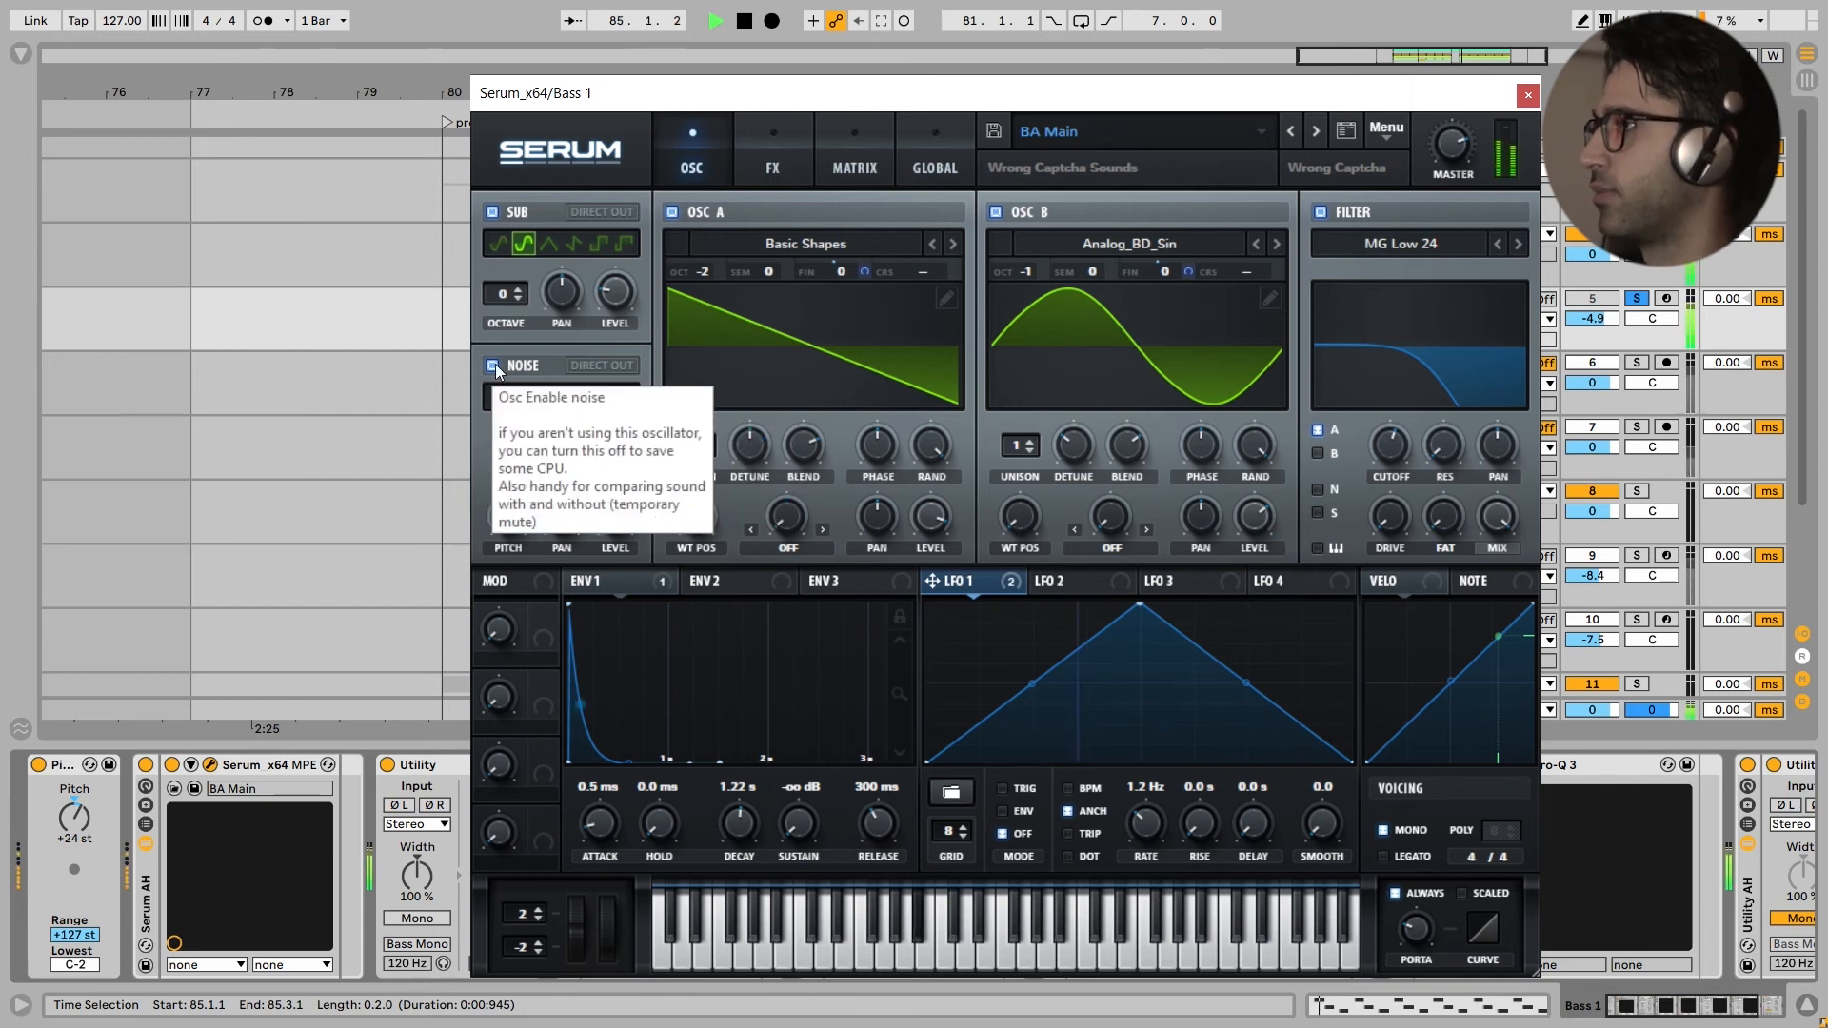
{"action": "left_click", "coordinate": [493, 366]}
{"action": "left_click", "coordinate": [493, 364]}
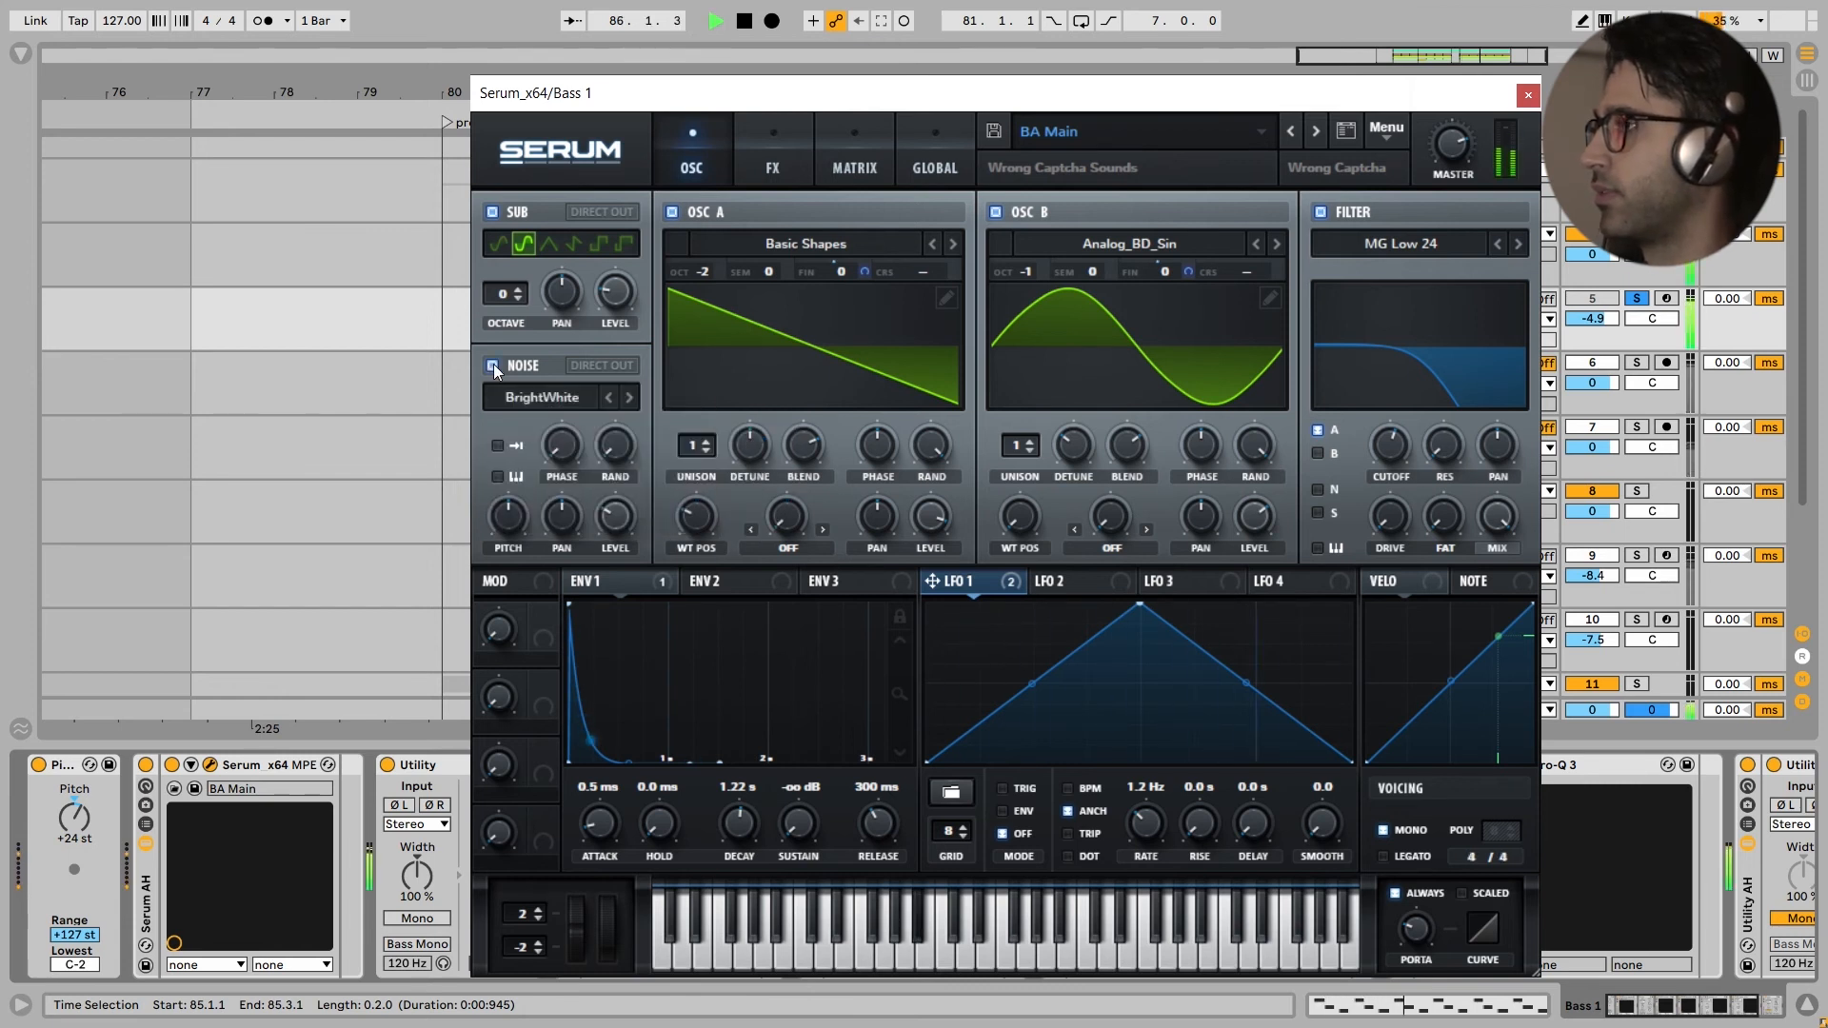
{"action": "key", "text": "space"}
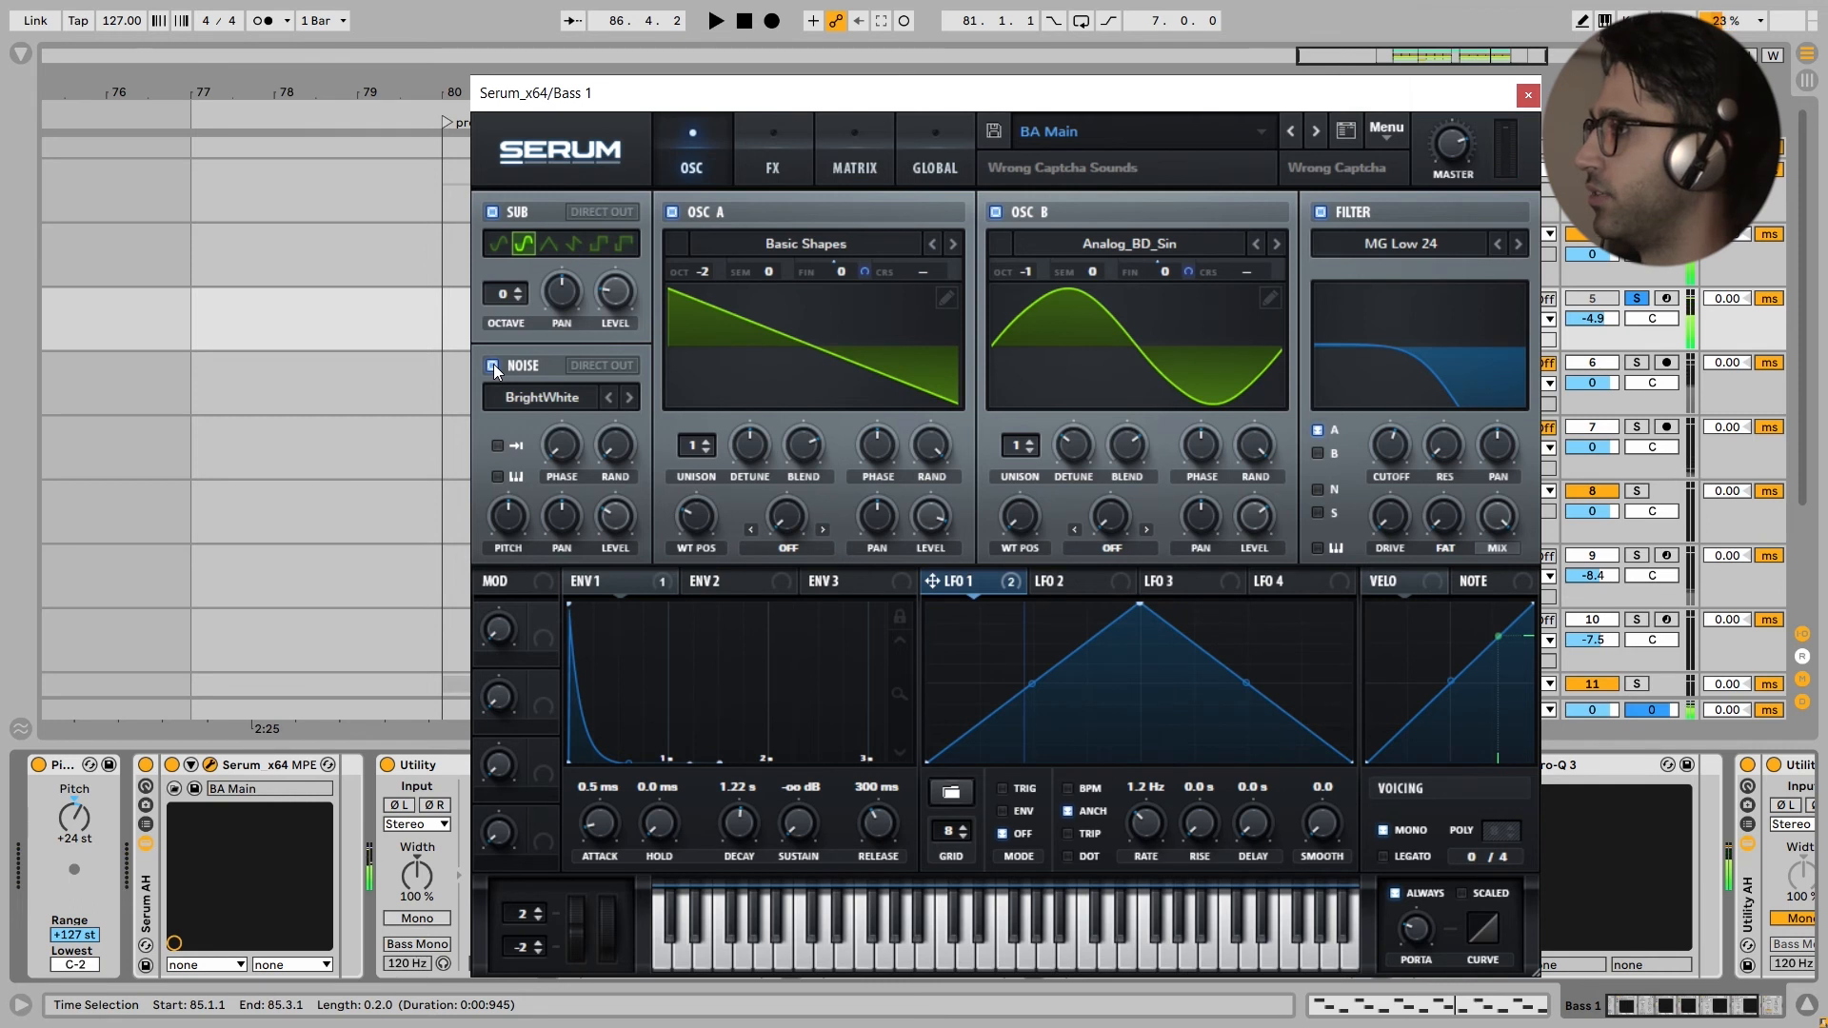
Step: Show Serum's envelope 1 and compare the bass with the MG Low 24 filter off and on
{"action": "left_click", "coordinate": [598, 583]}
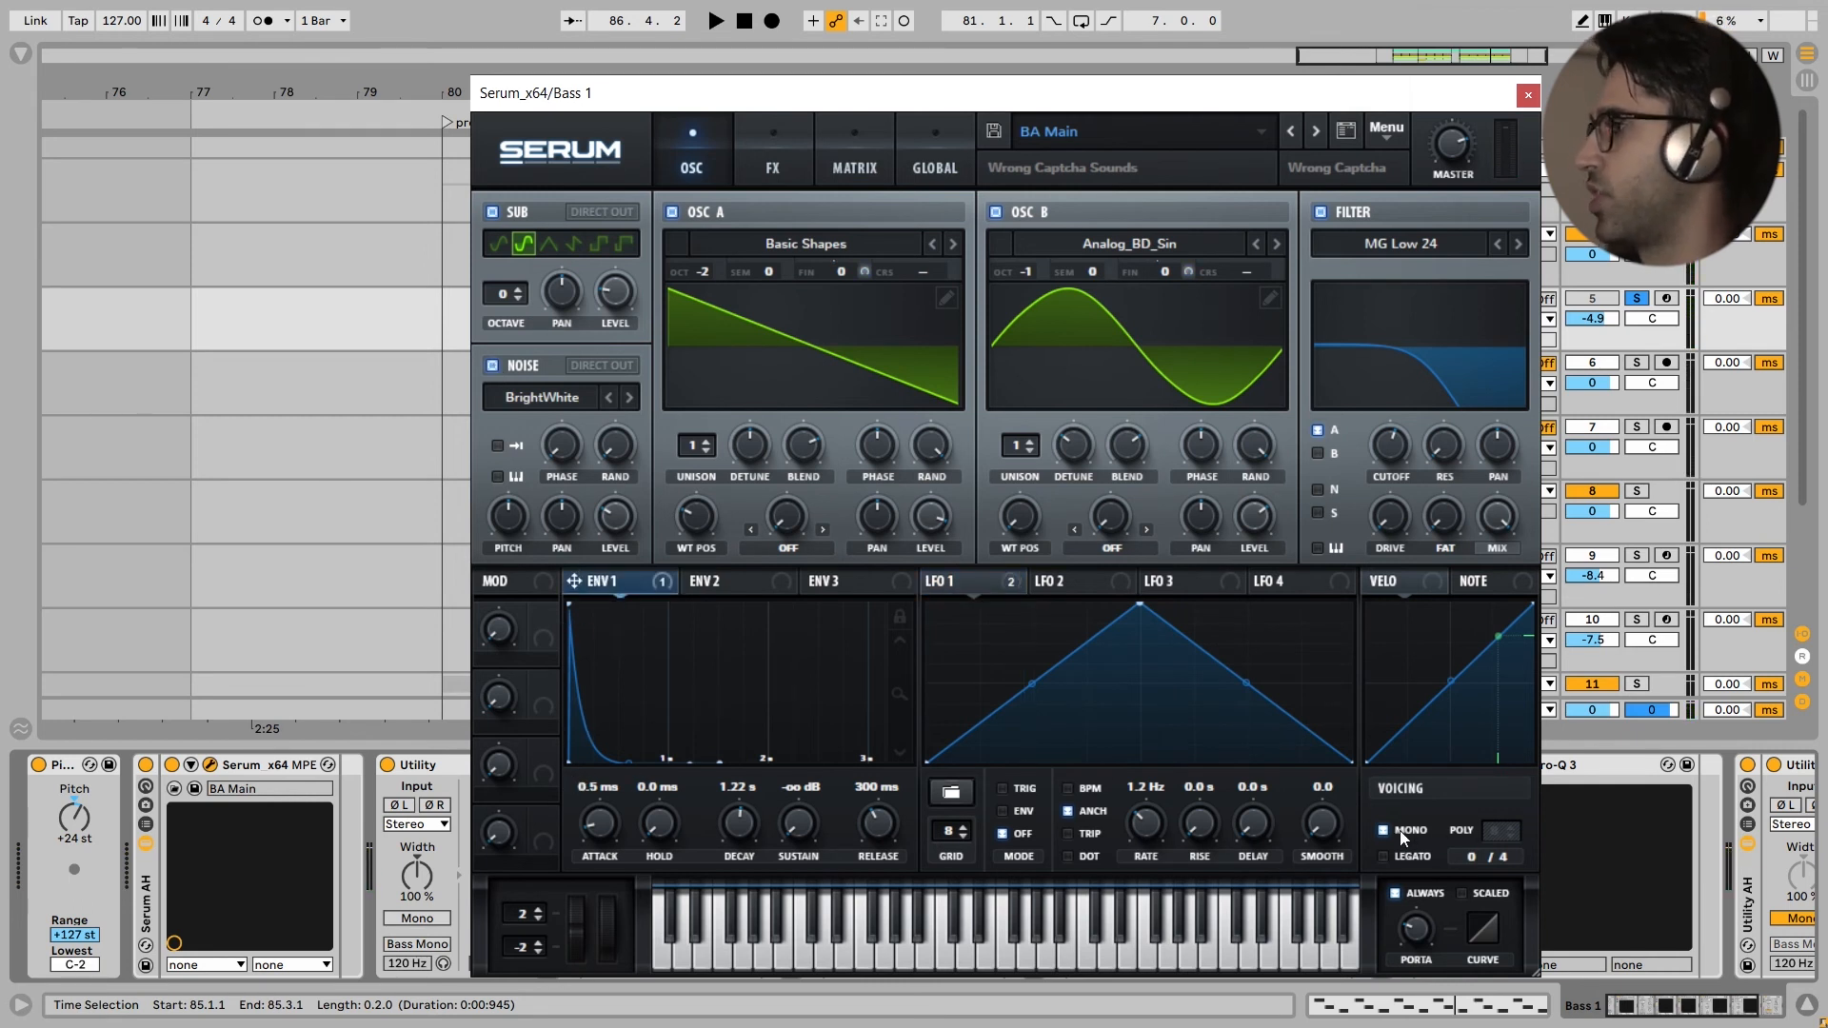
{"action": "left_click", "coordinate": [1318, 212]}
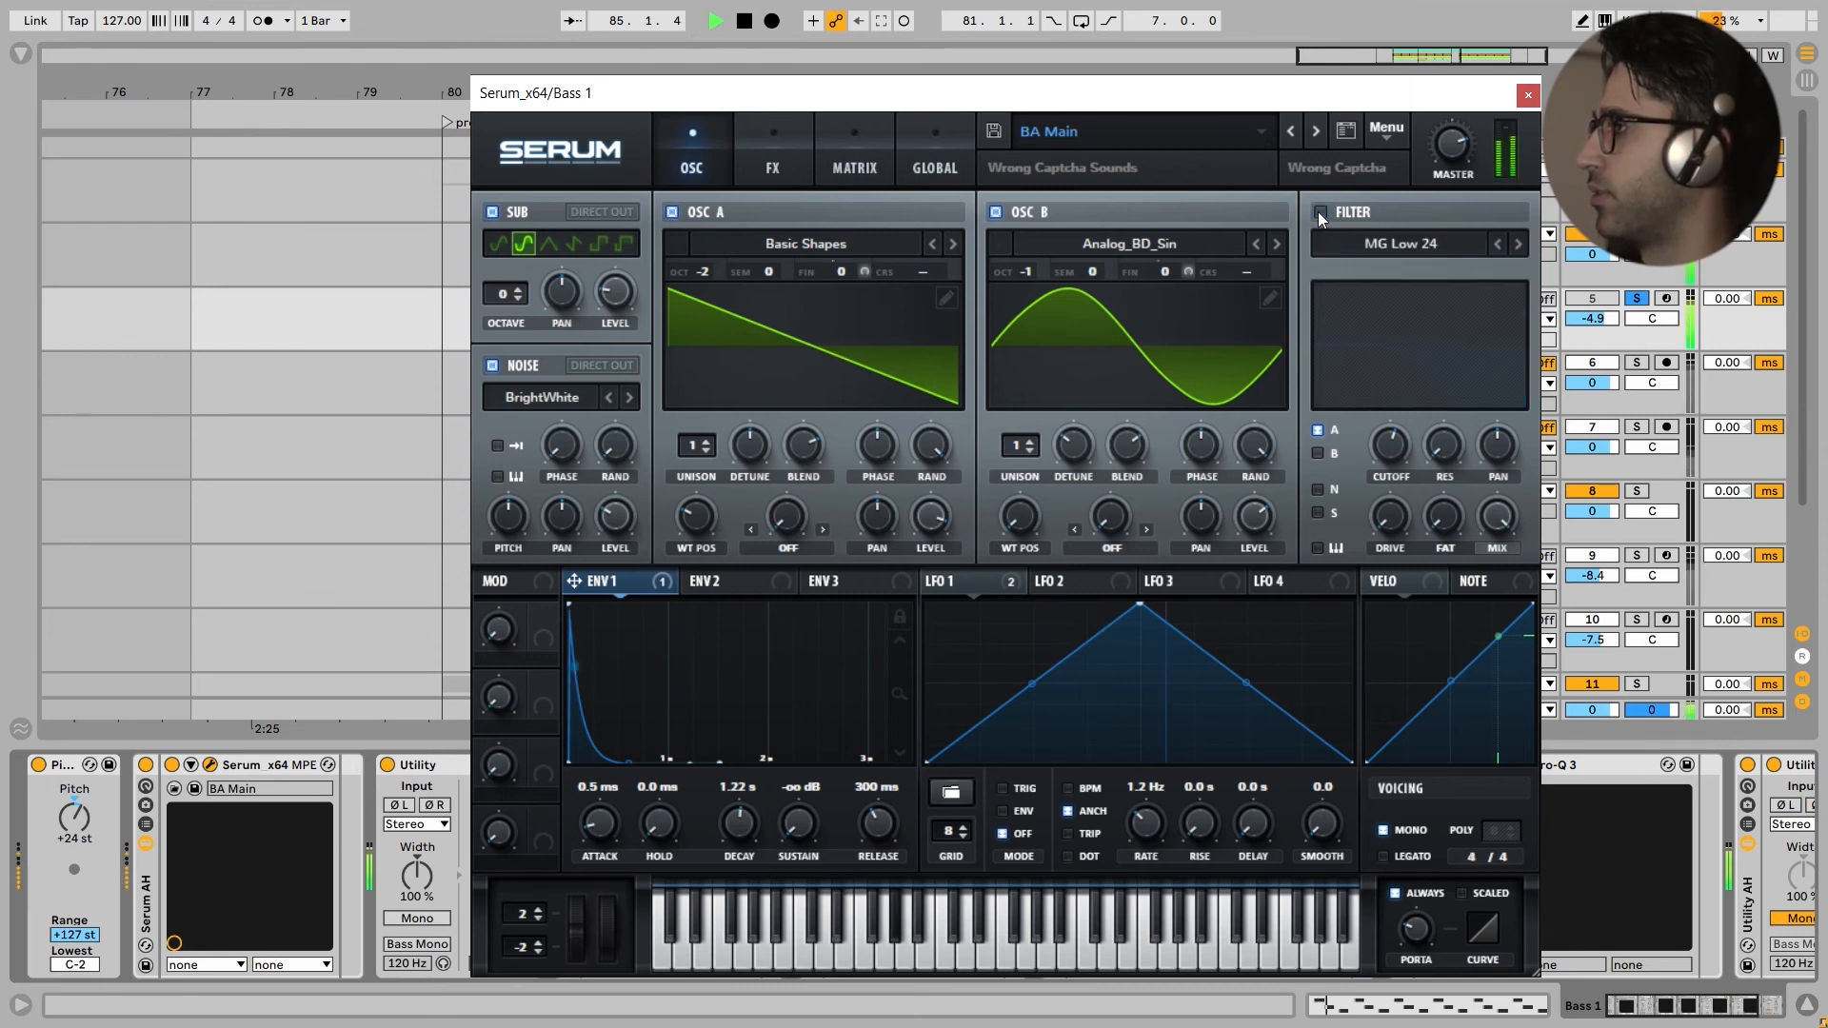
{"action": "left_click", "coordinate": [1317, 211]}
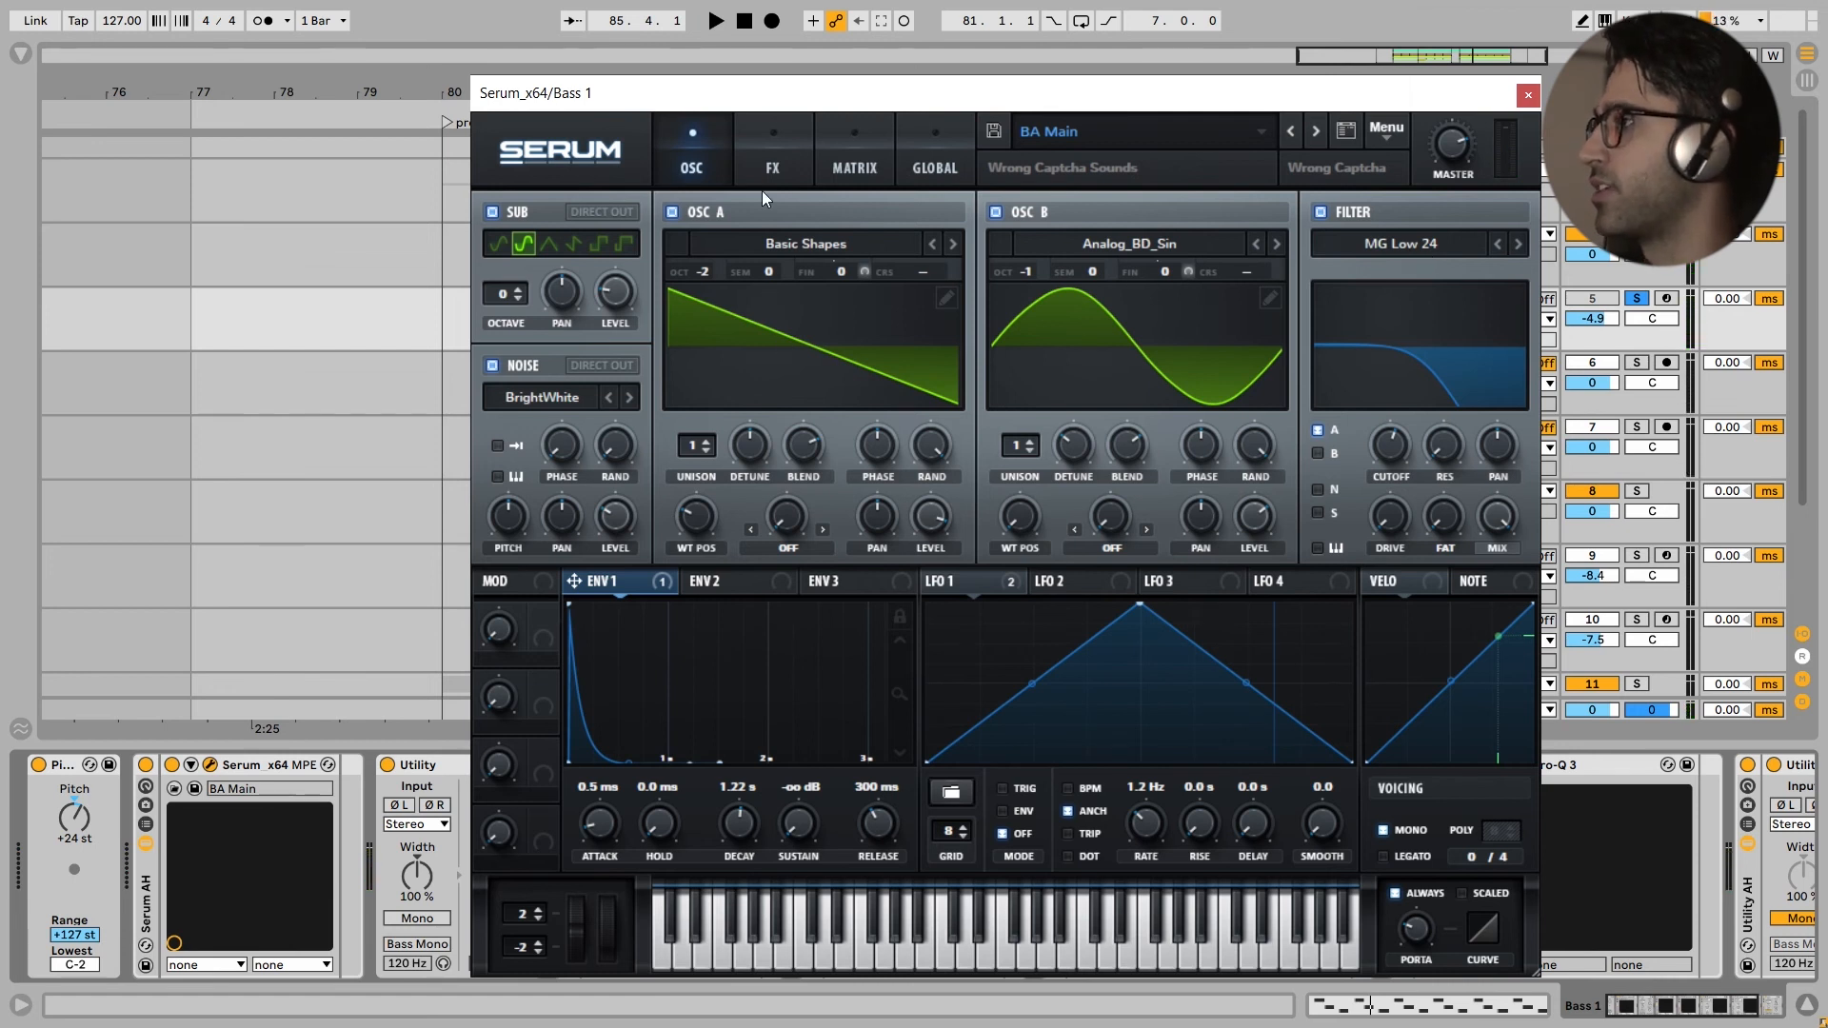
Step: Review Serum's effects rack and compare the bass with the MG Low 18 effects filter off and on
{"action": "left_click", "coordinate": [773, 160]}
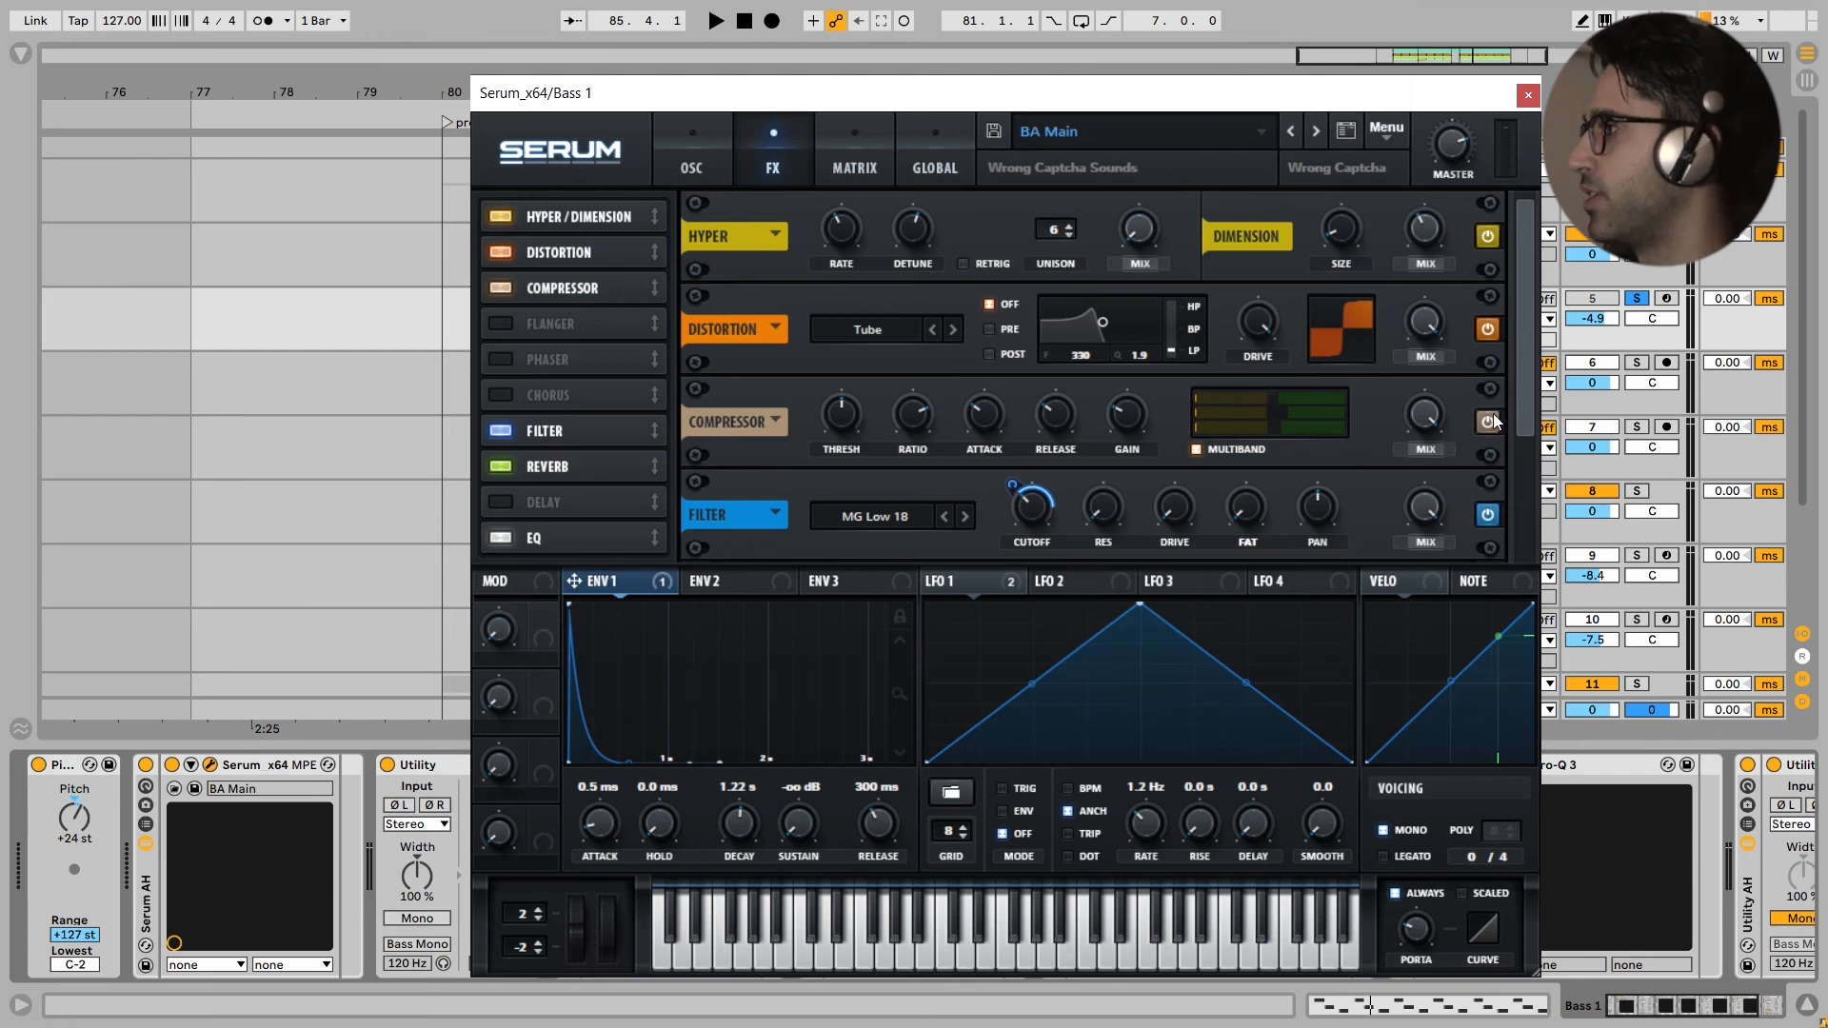
{"action": "scroll", "coordinate": [1398, 314], "scroll_direction": "down", "scroll_amount": 2}
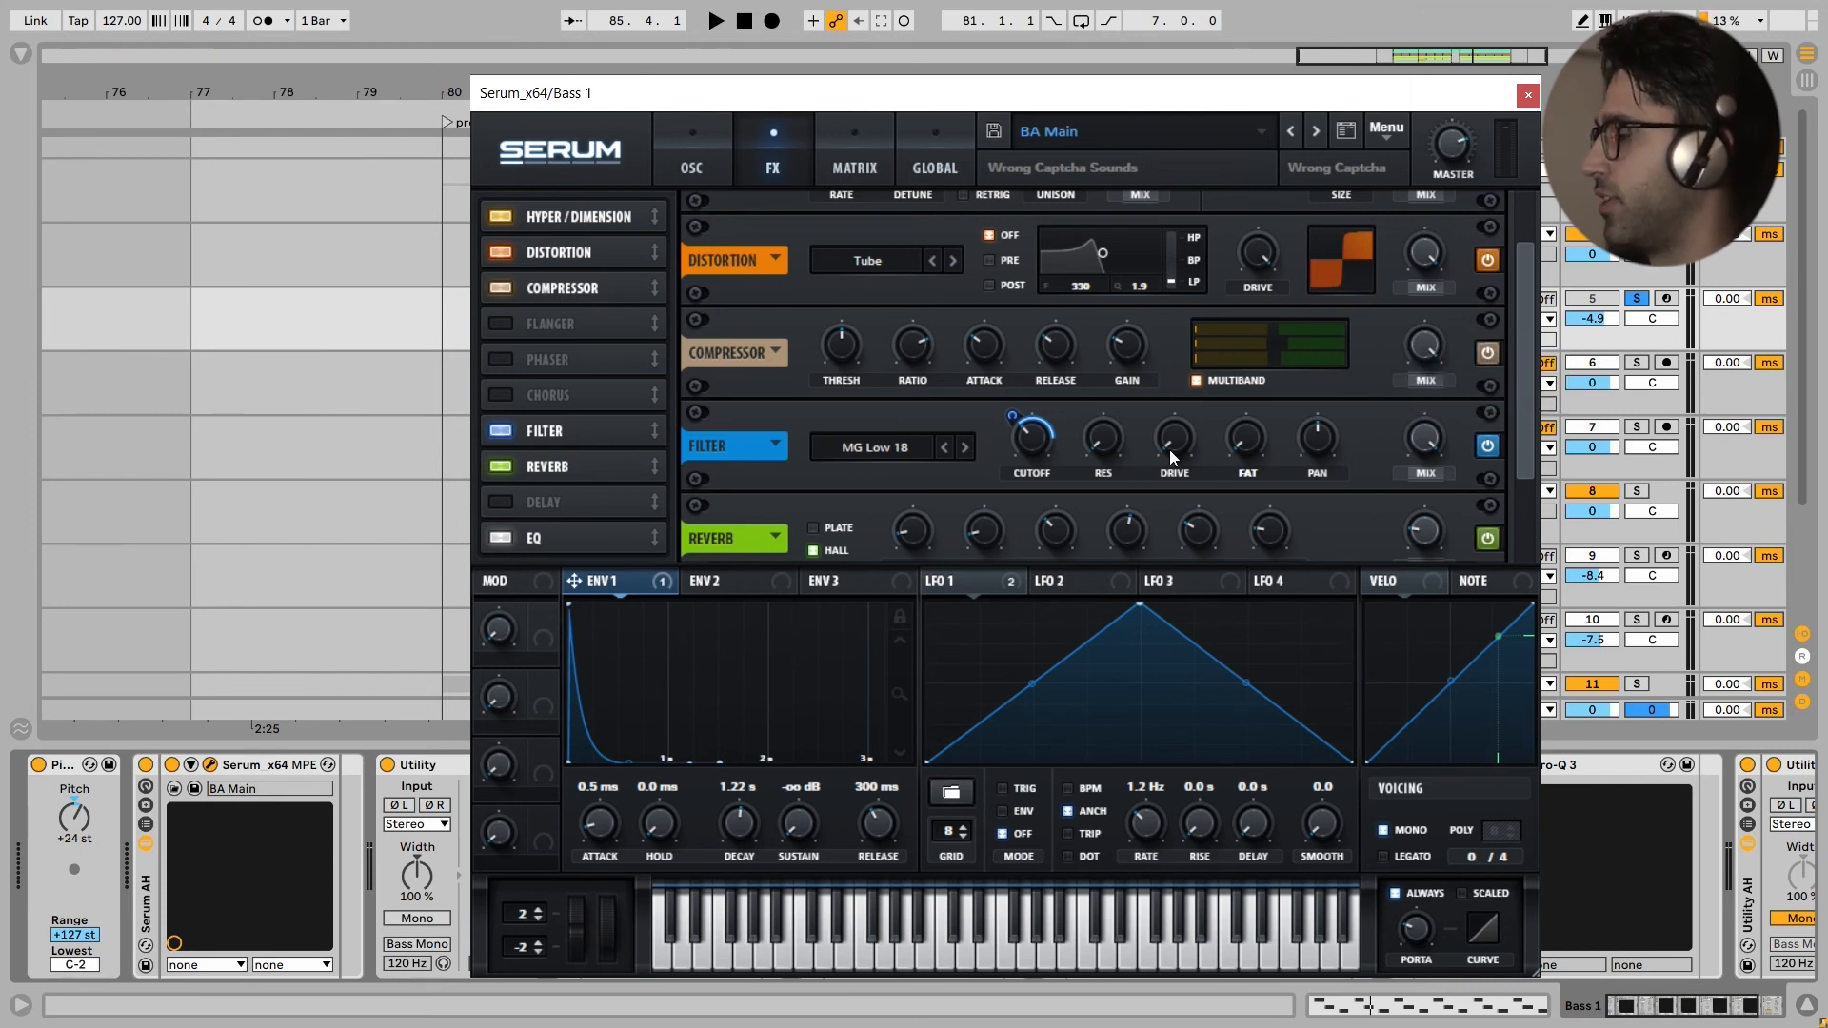
{"action": "scroll", "coordinate": [1169, 449], "scroll_direction": "down", "scroll_amount": 1}
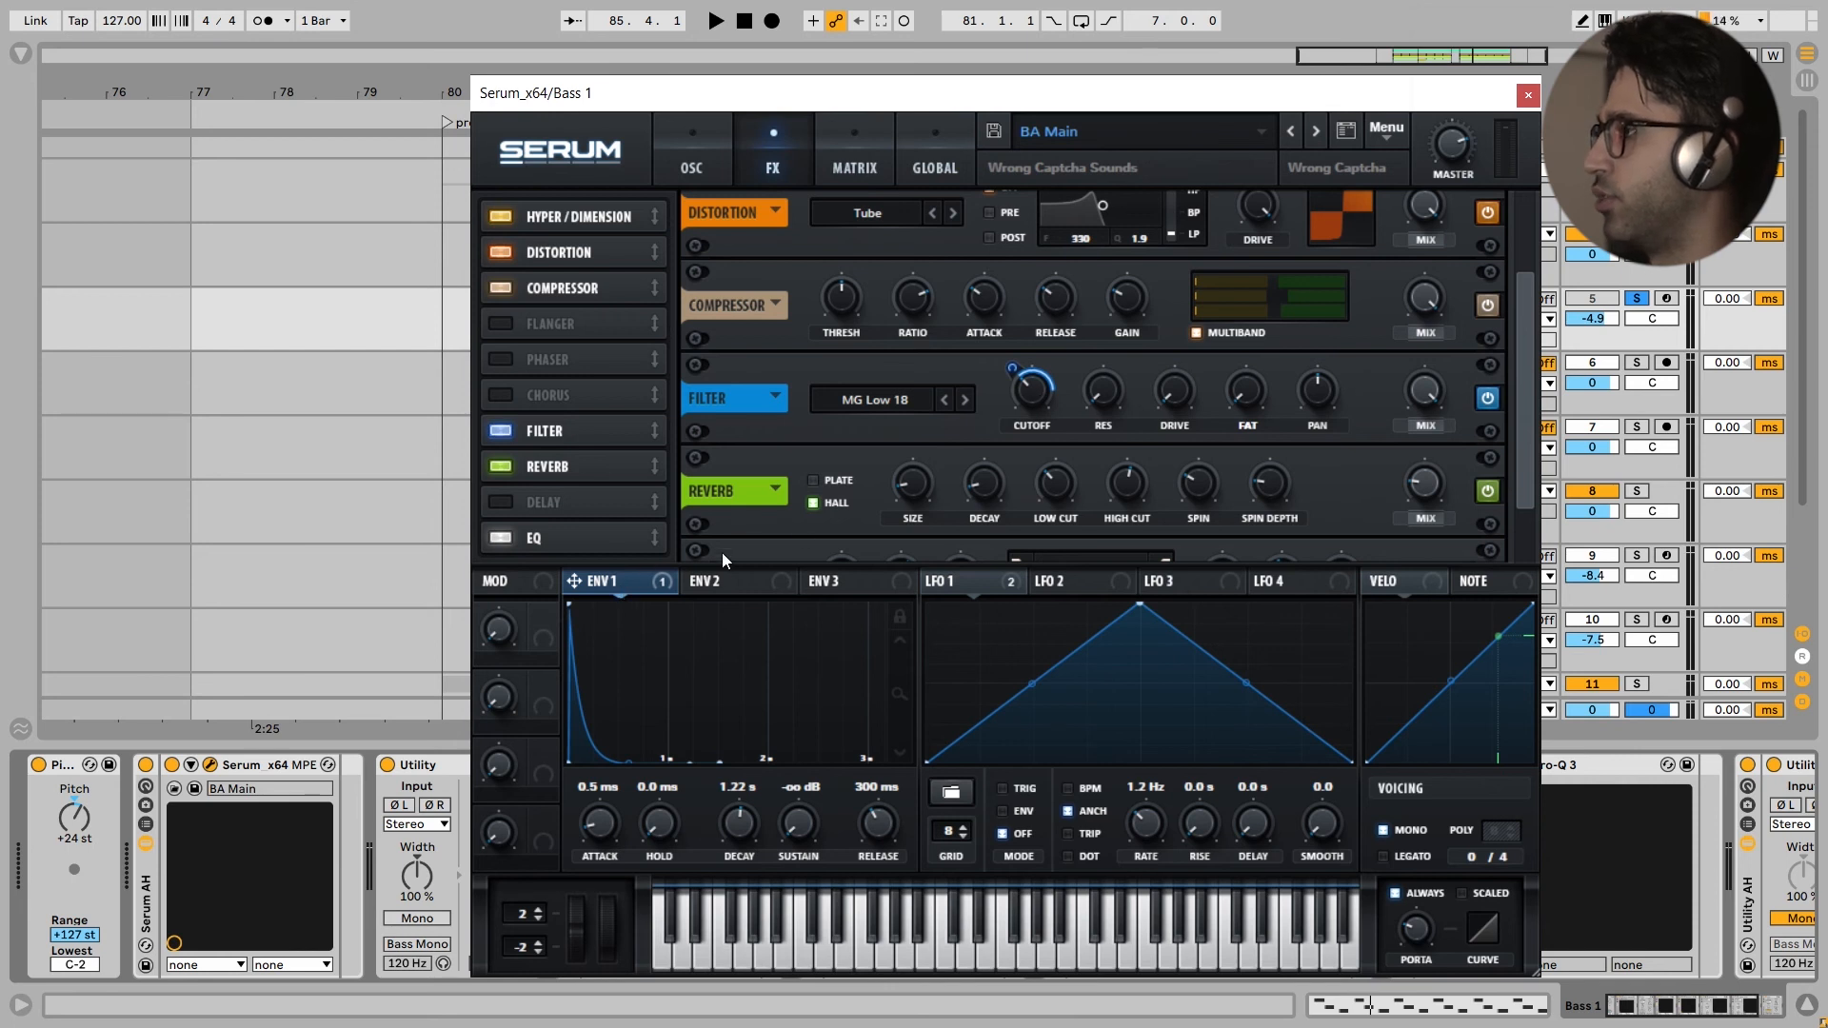
{"action": "key", "text": "space"}
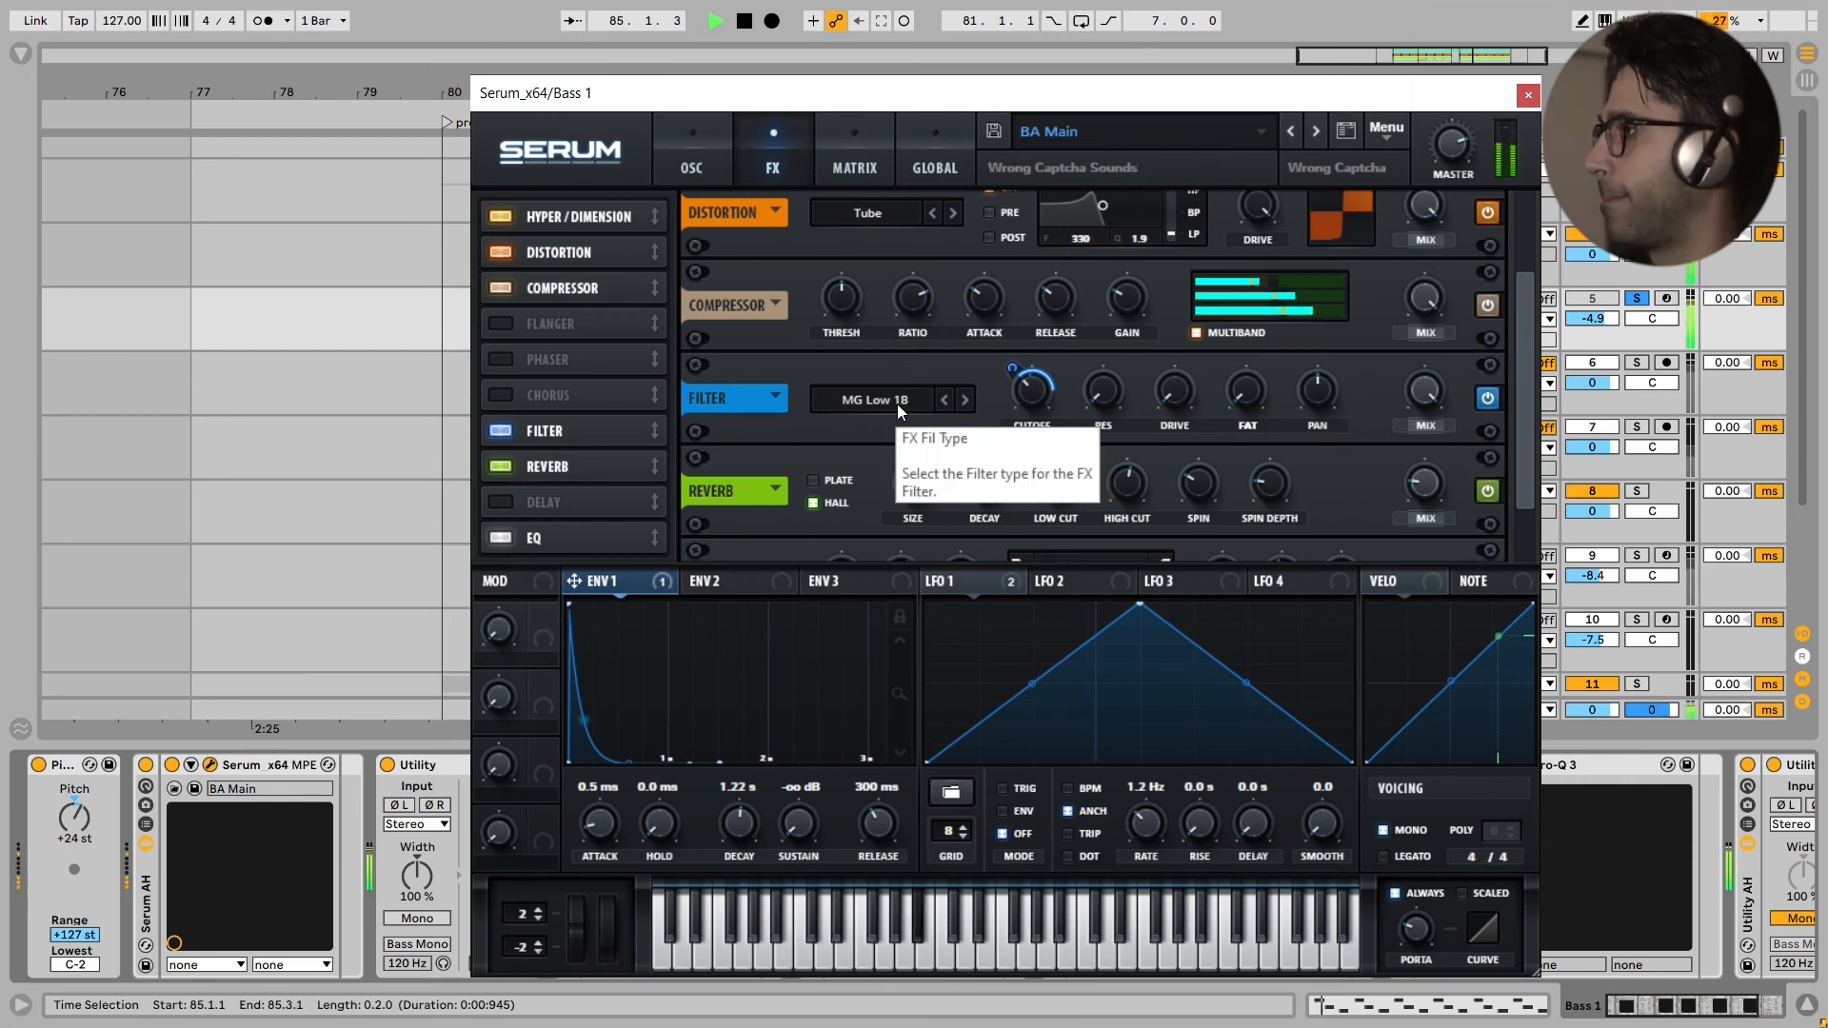
{"action": "left_click", "coordinate": [1488, 399]}
{"action": "left_click", "coordinate": [1488, 398]}
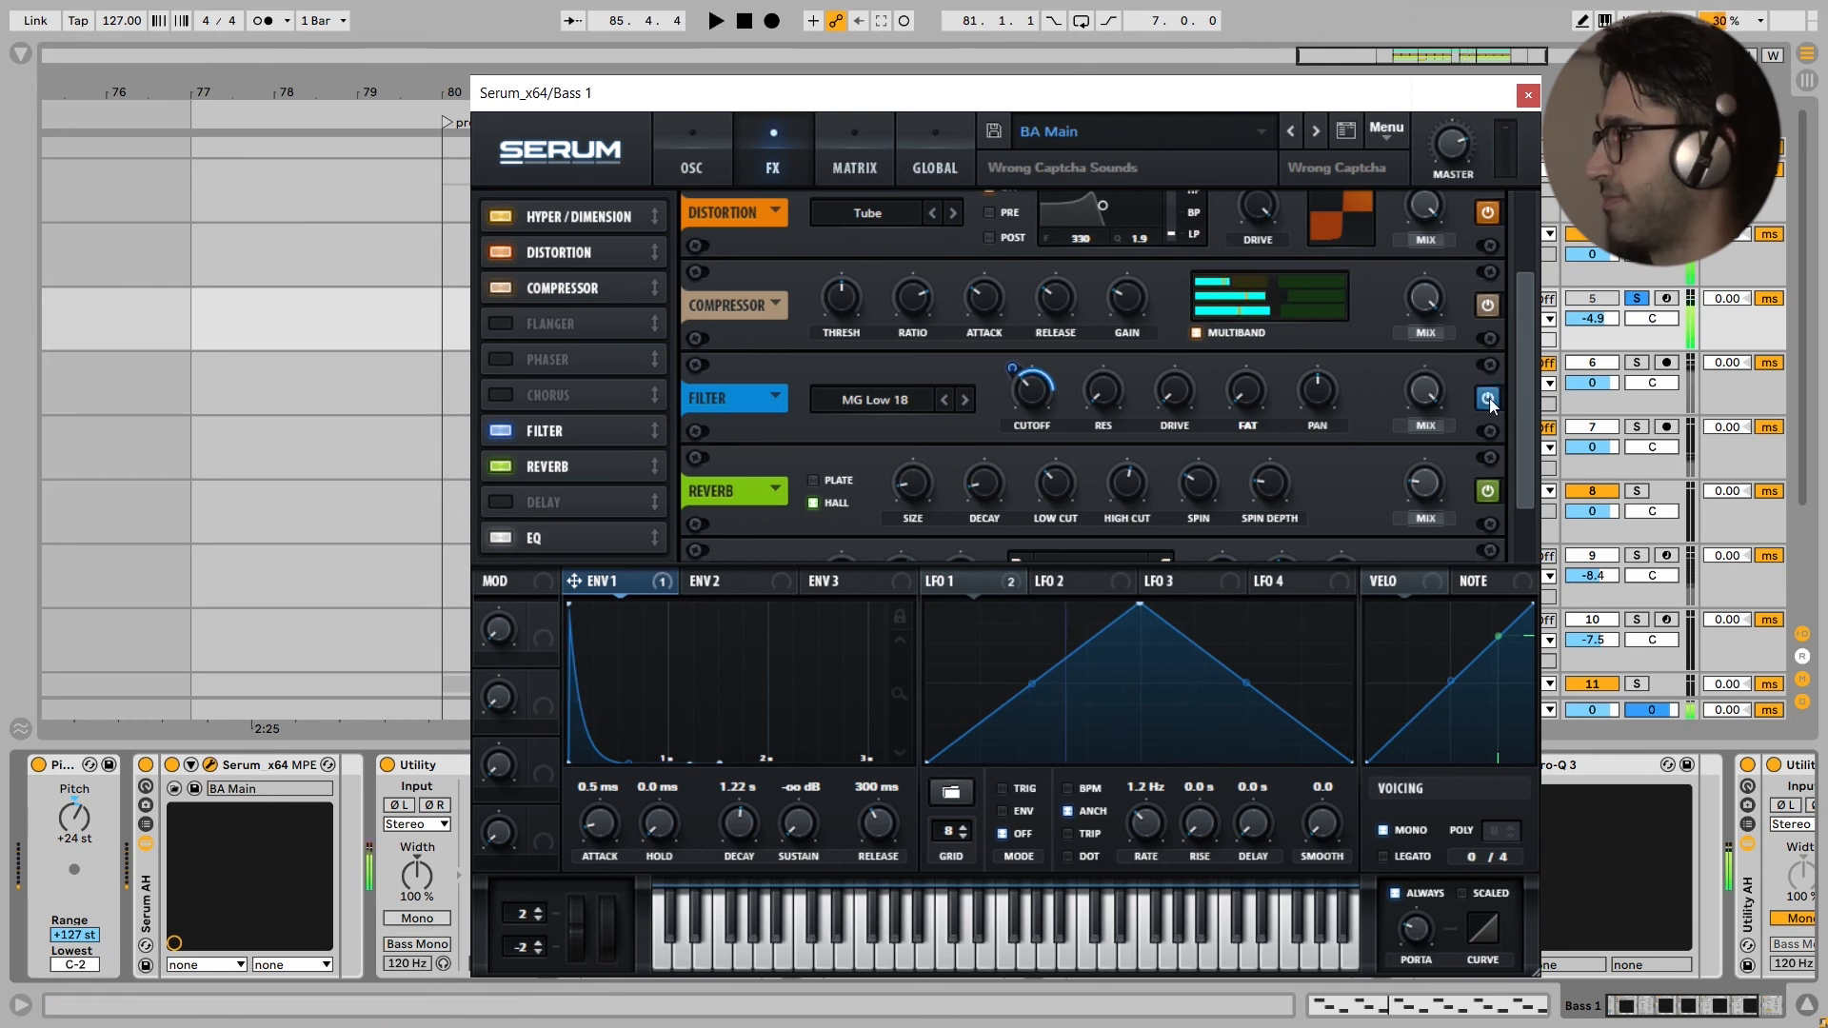
{"action": "key", "text": "space"}
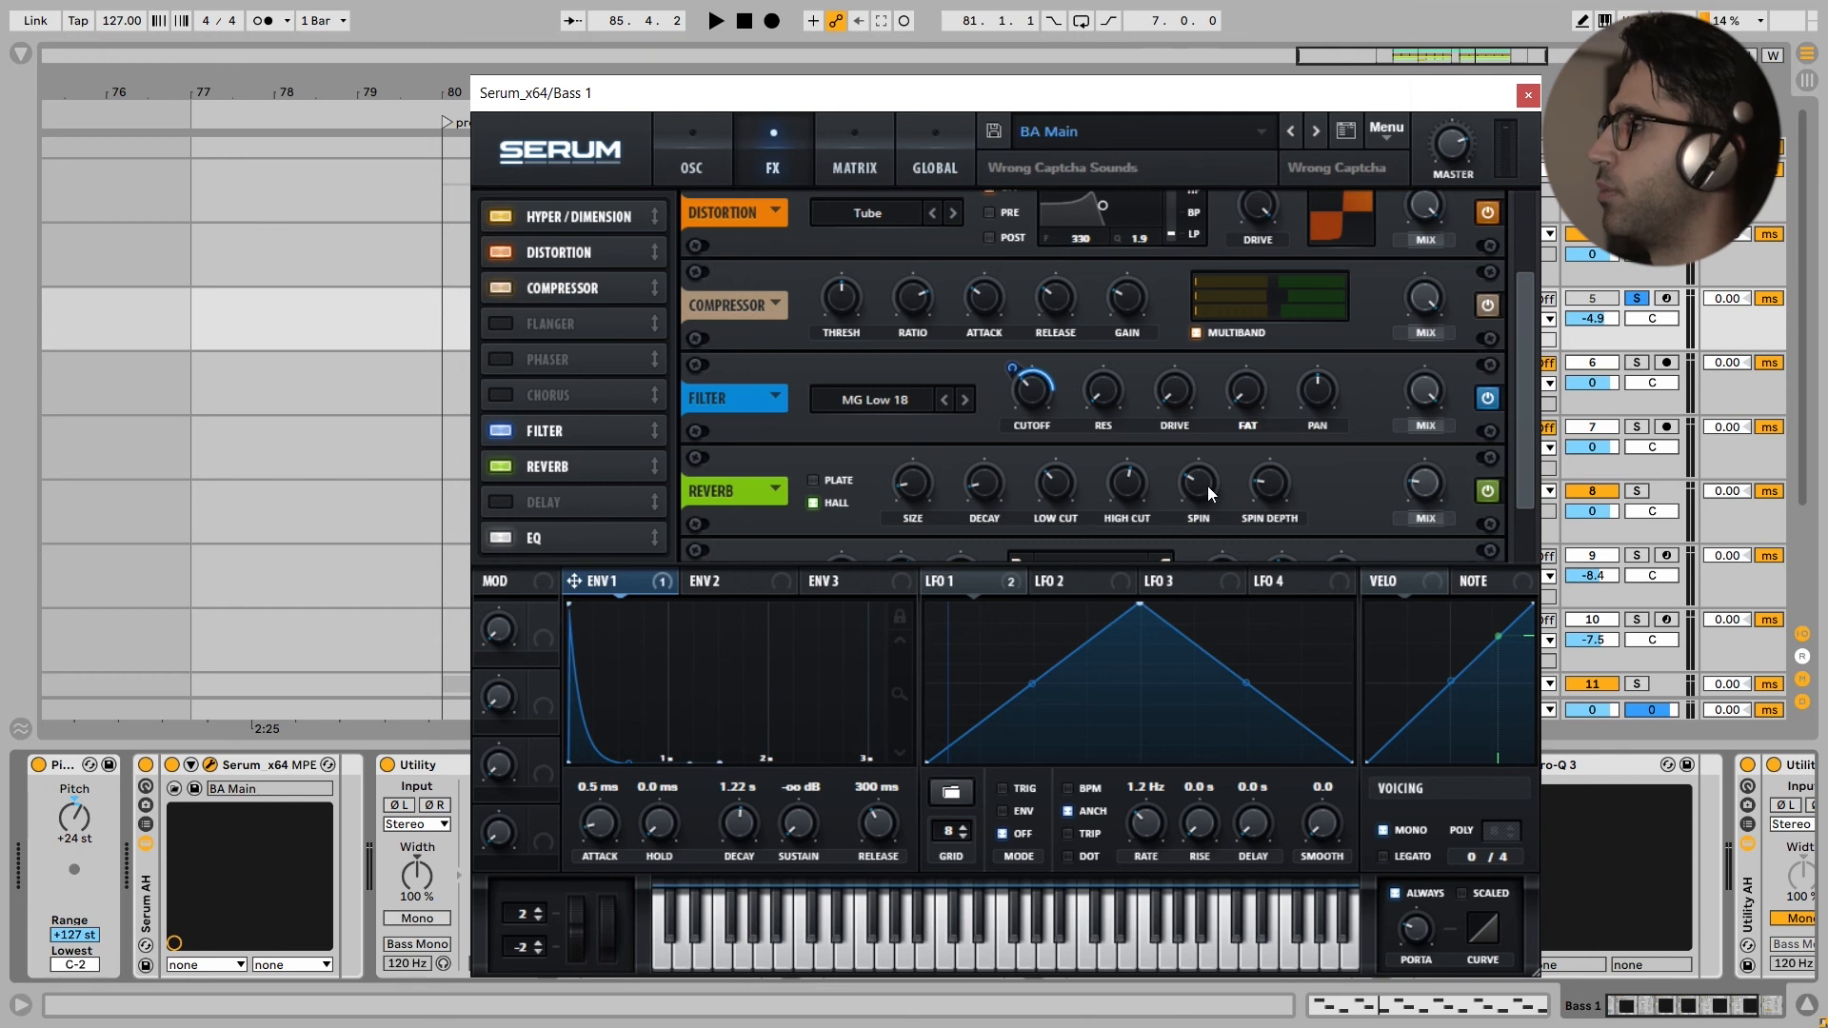
Step: Listen to the bass with Serum's hall reverb, and examine the EQ at the end of the effects rack
{"action": "key", "text": "space"}
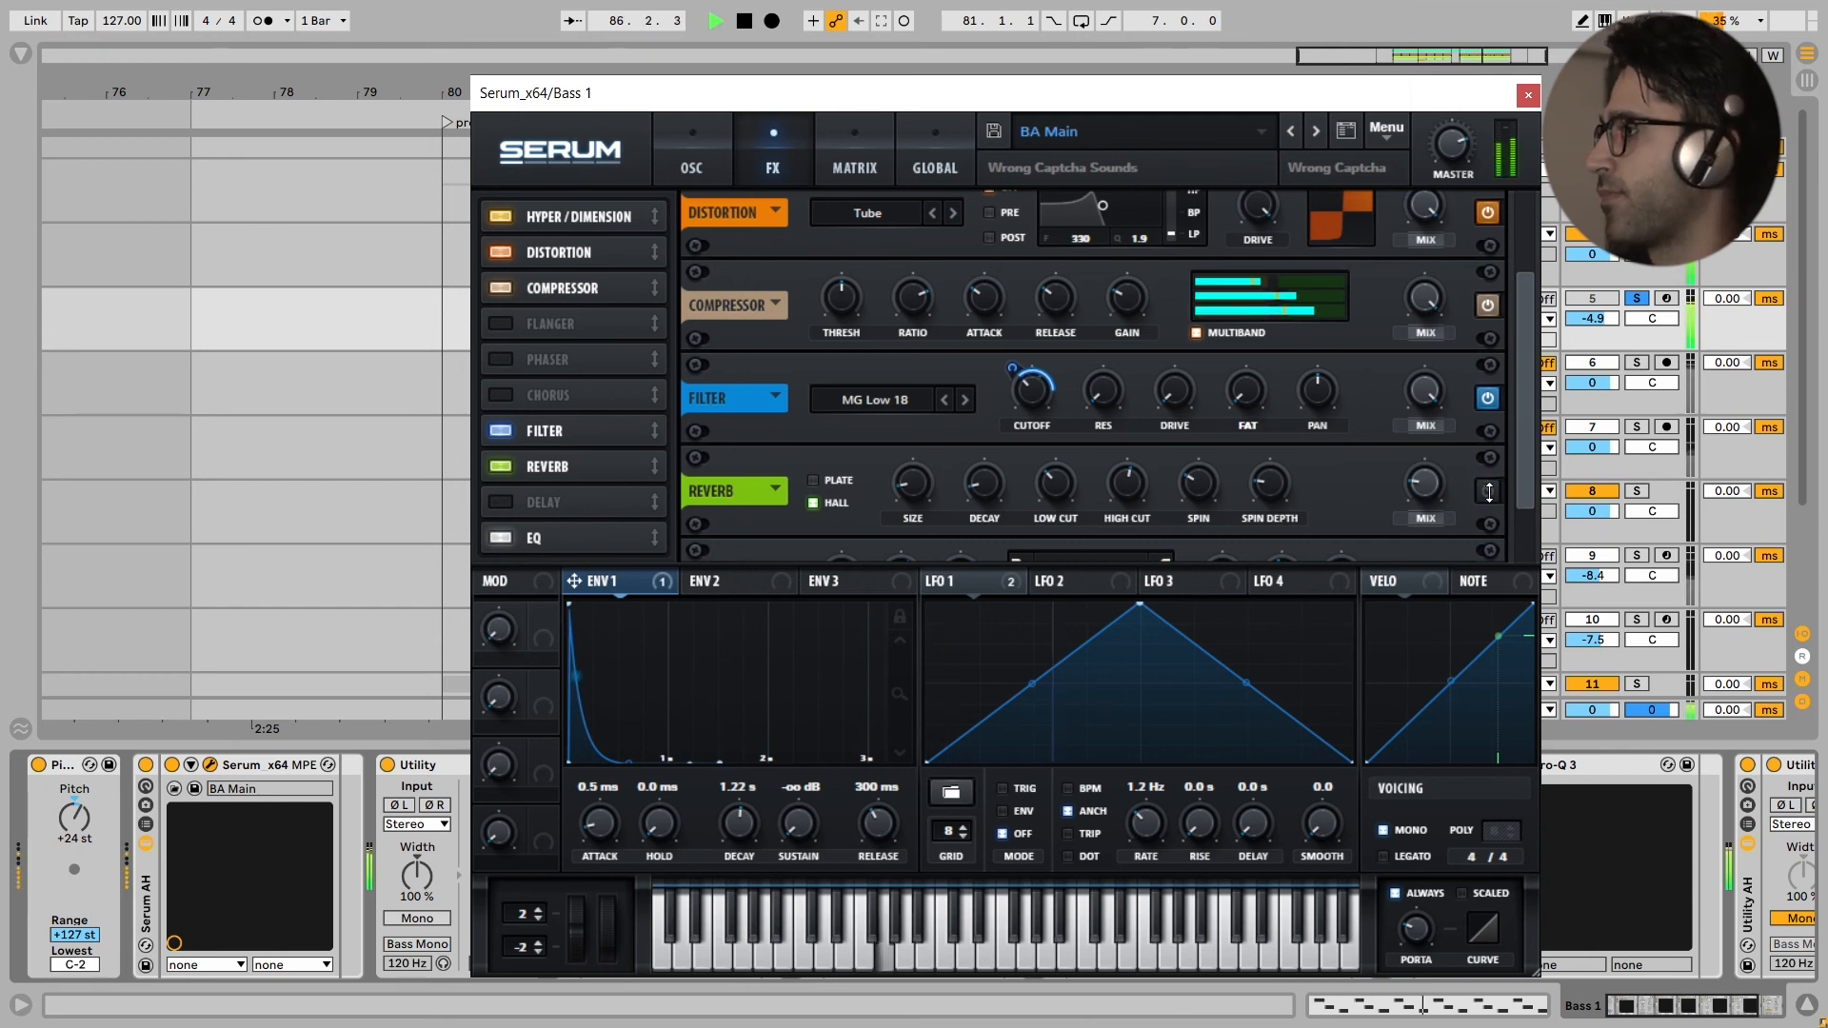
{"action": "key", "text": "space"}
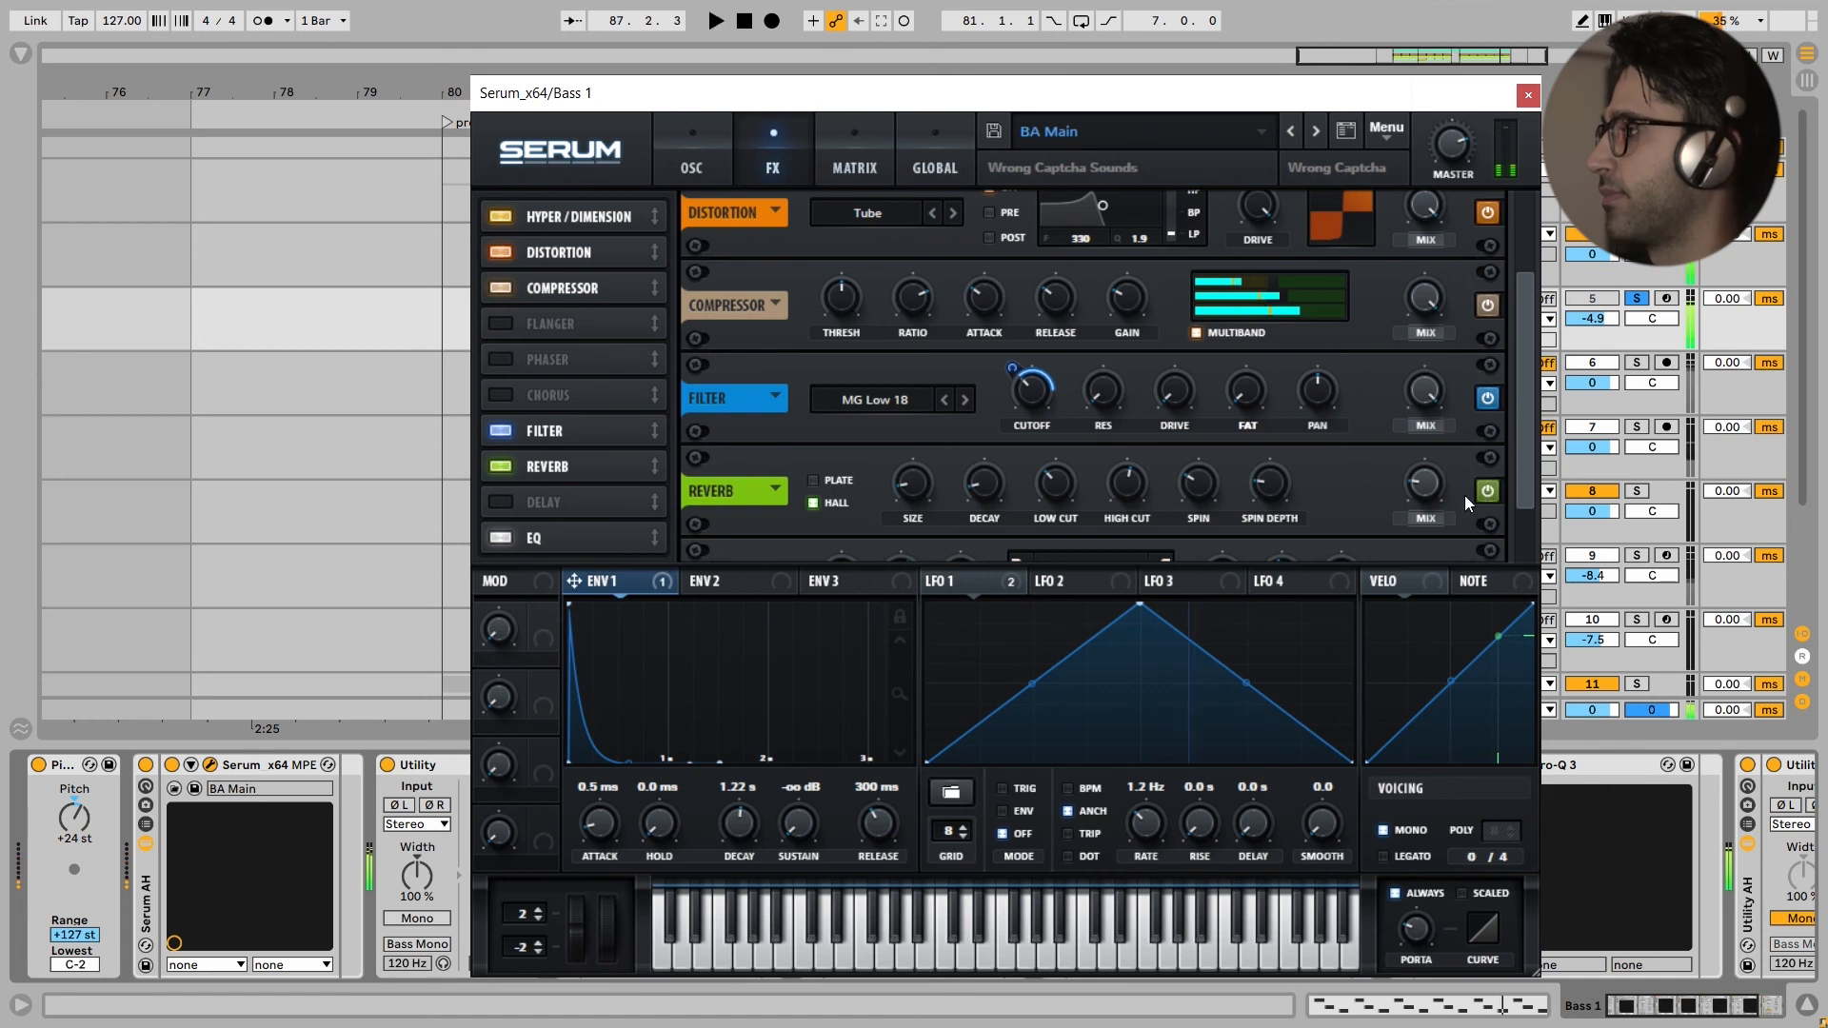
{"action": "left_click_drag", "start_coordinate": [1525, 450], "coordinate": [1524, 491]}
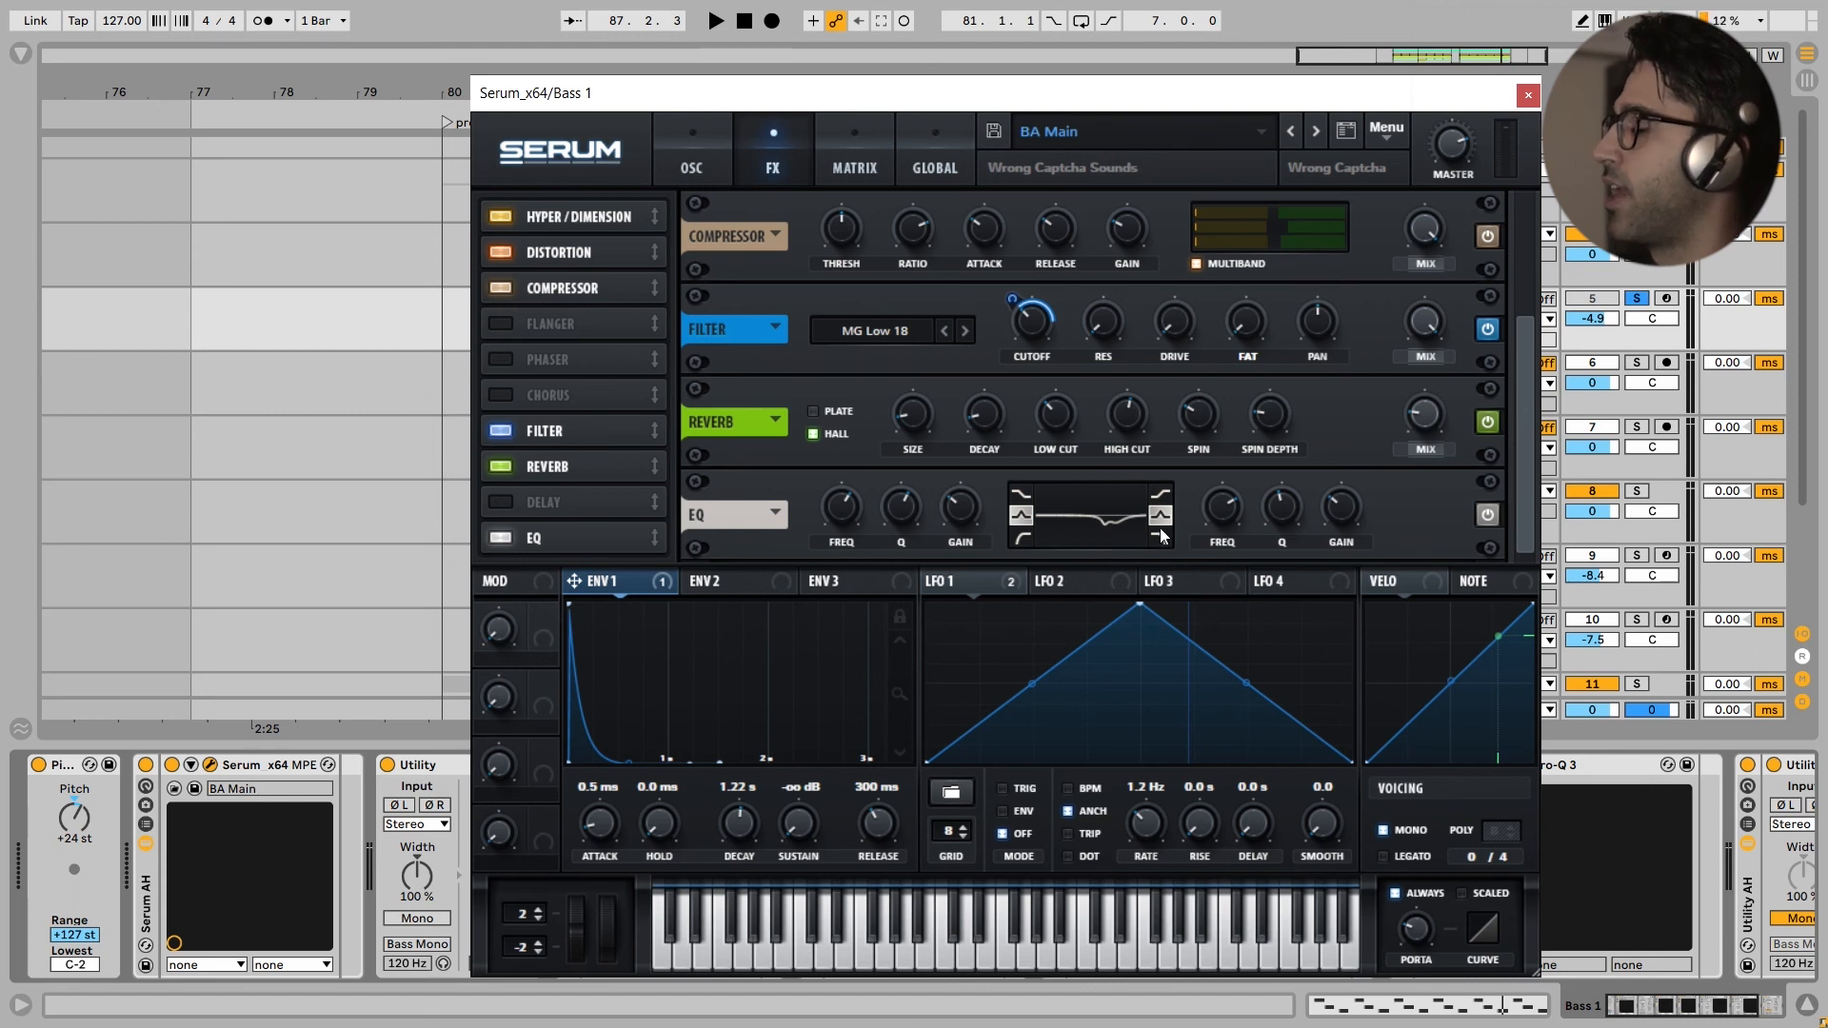
{"action": "key", "text": "space"}
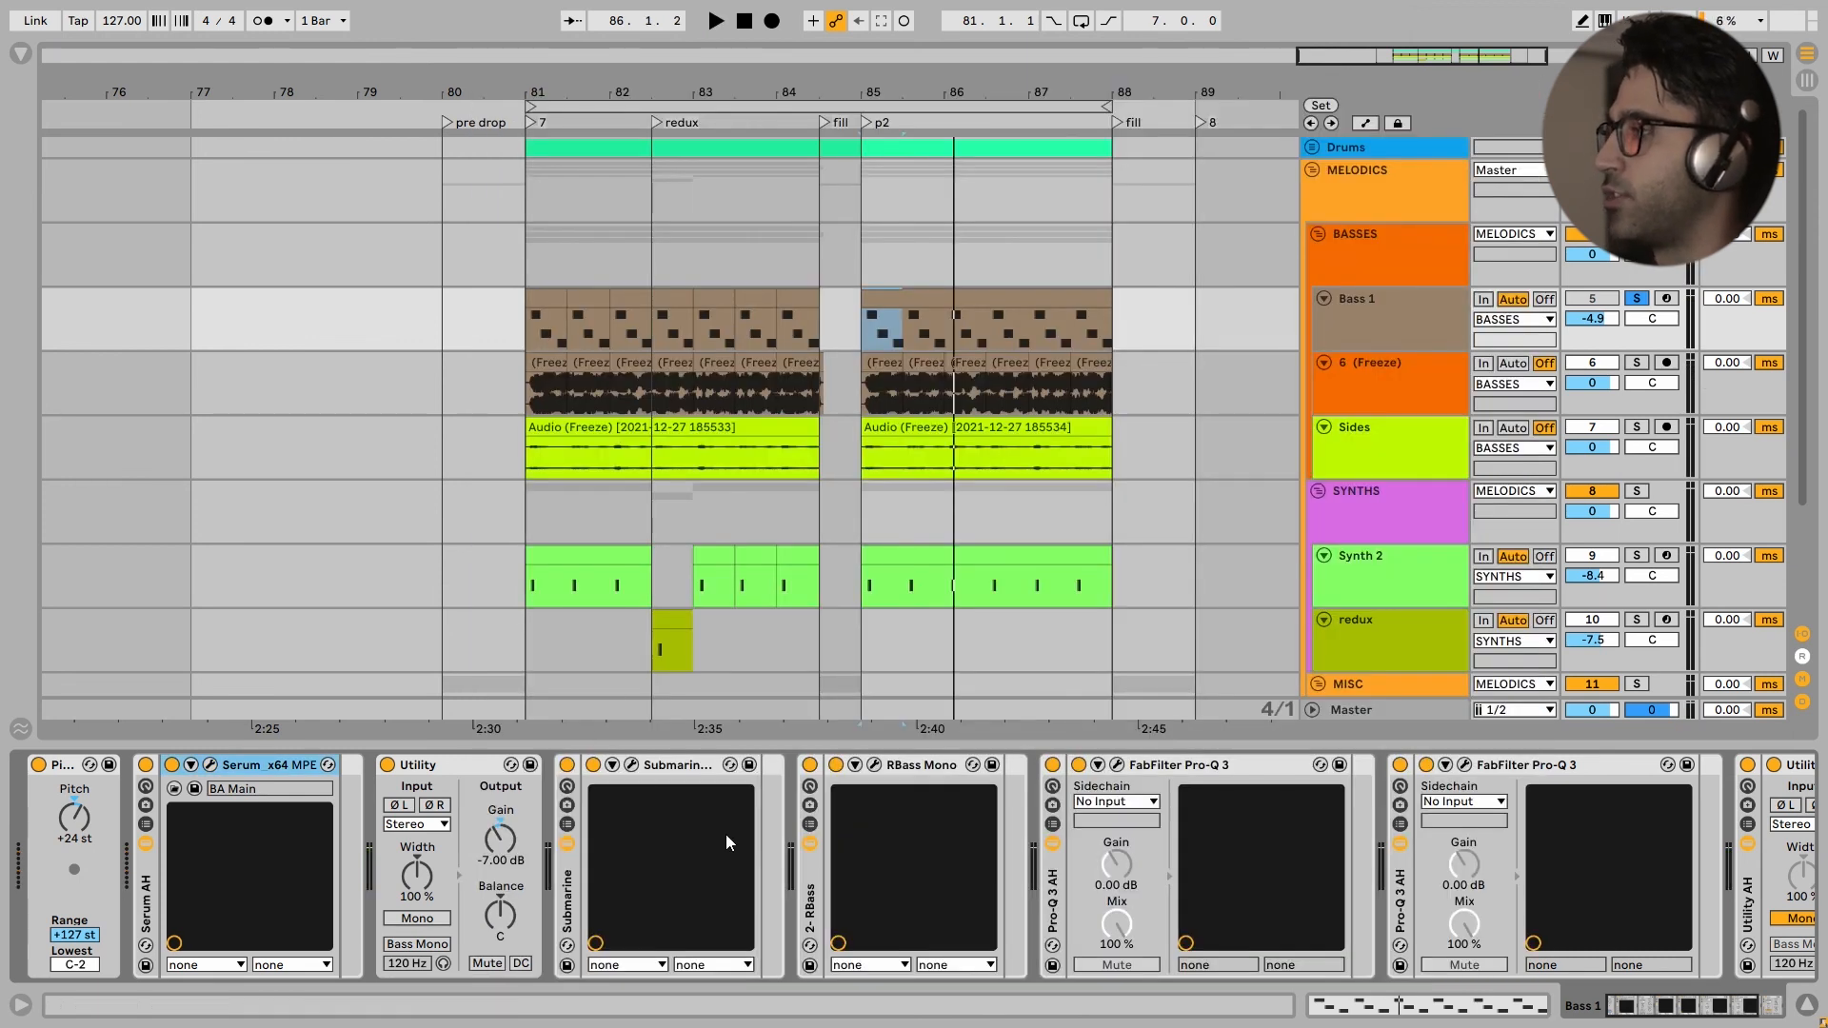
Step: Open the Submarine and RBass Mono plug-ins on Bass 1 to examine their sub and harmonics settings
{"action": "scroll", "coordinate": [704, 847], "scroll_direction": "right", "scroll_amount": 3}
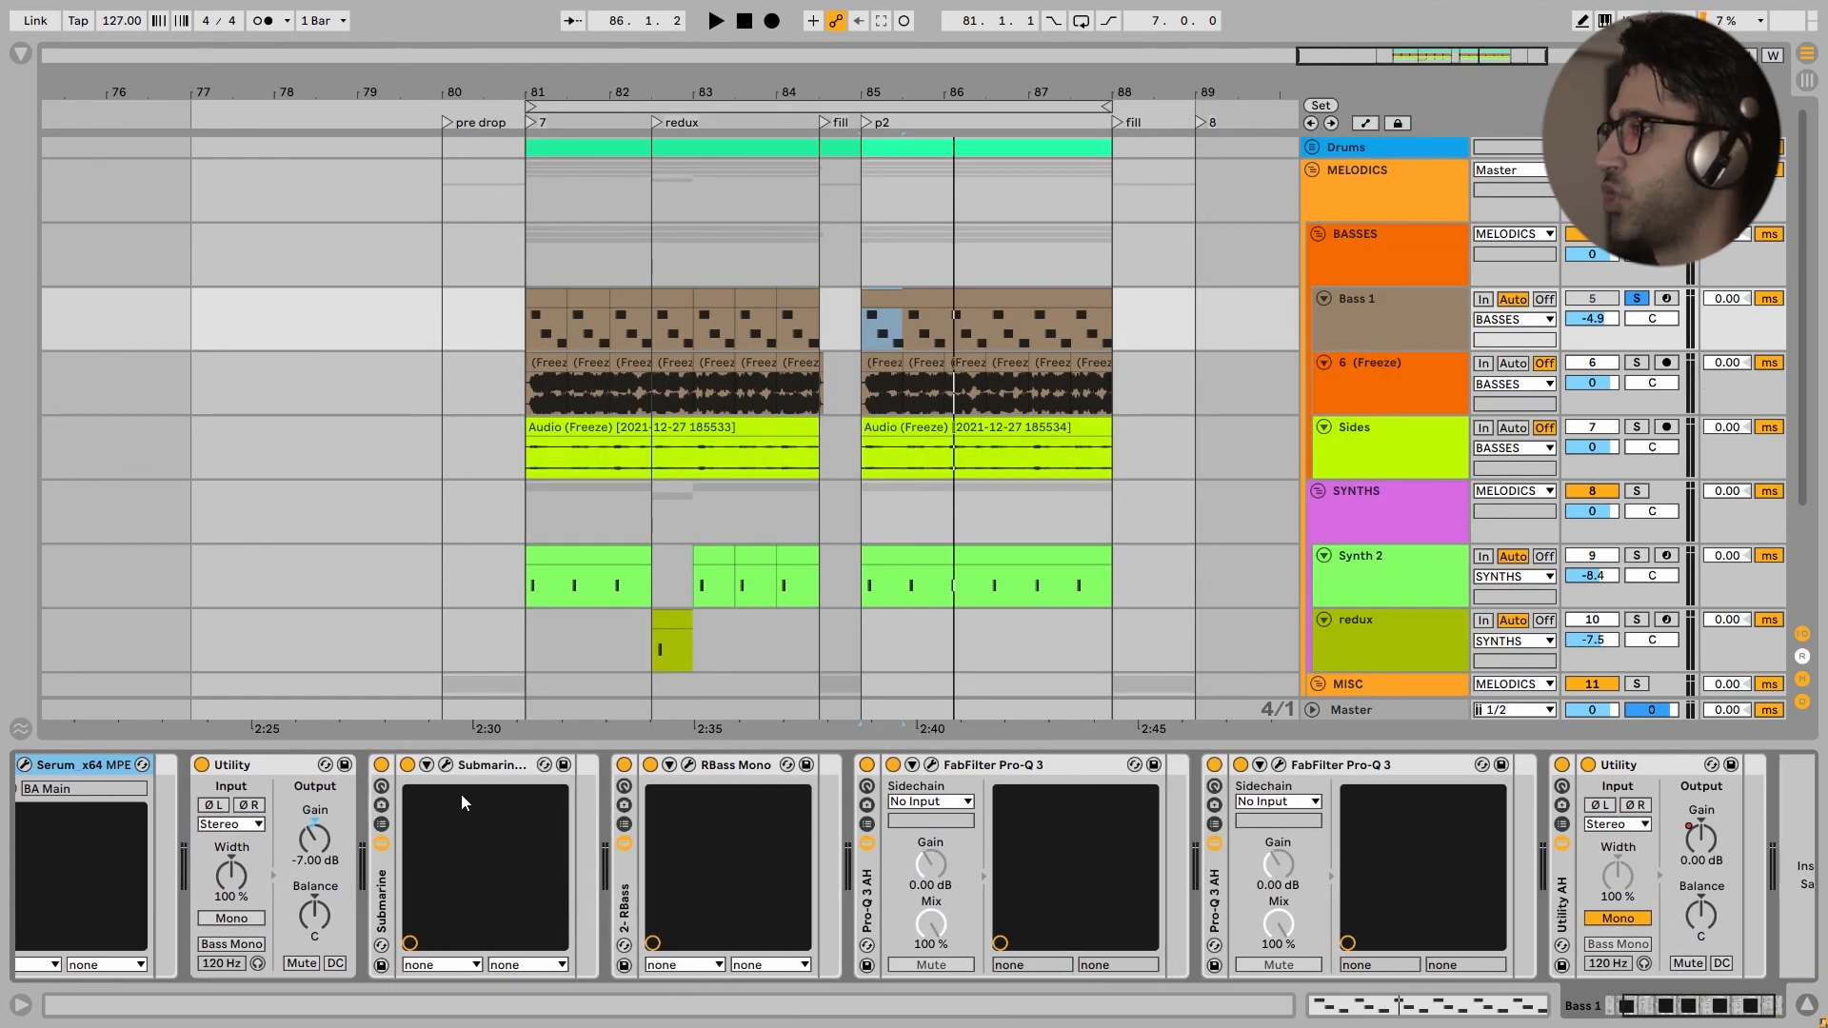
{"action": "left_click", "coordinate": [446, 764]}
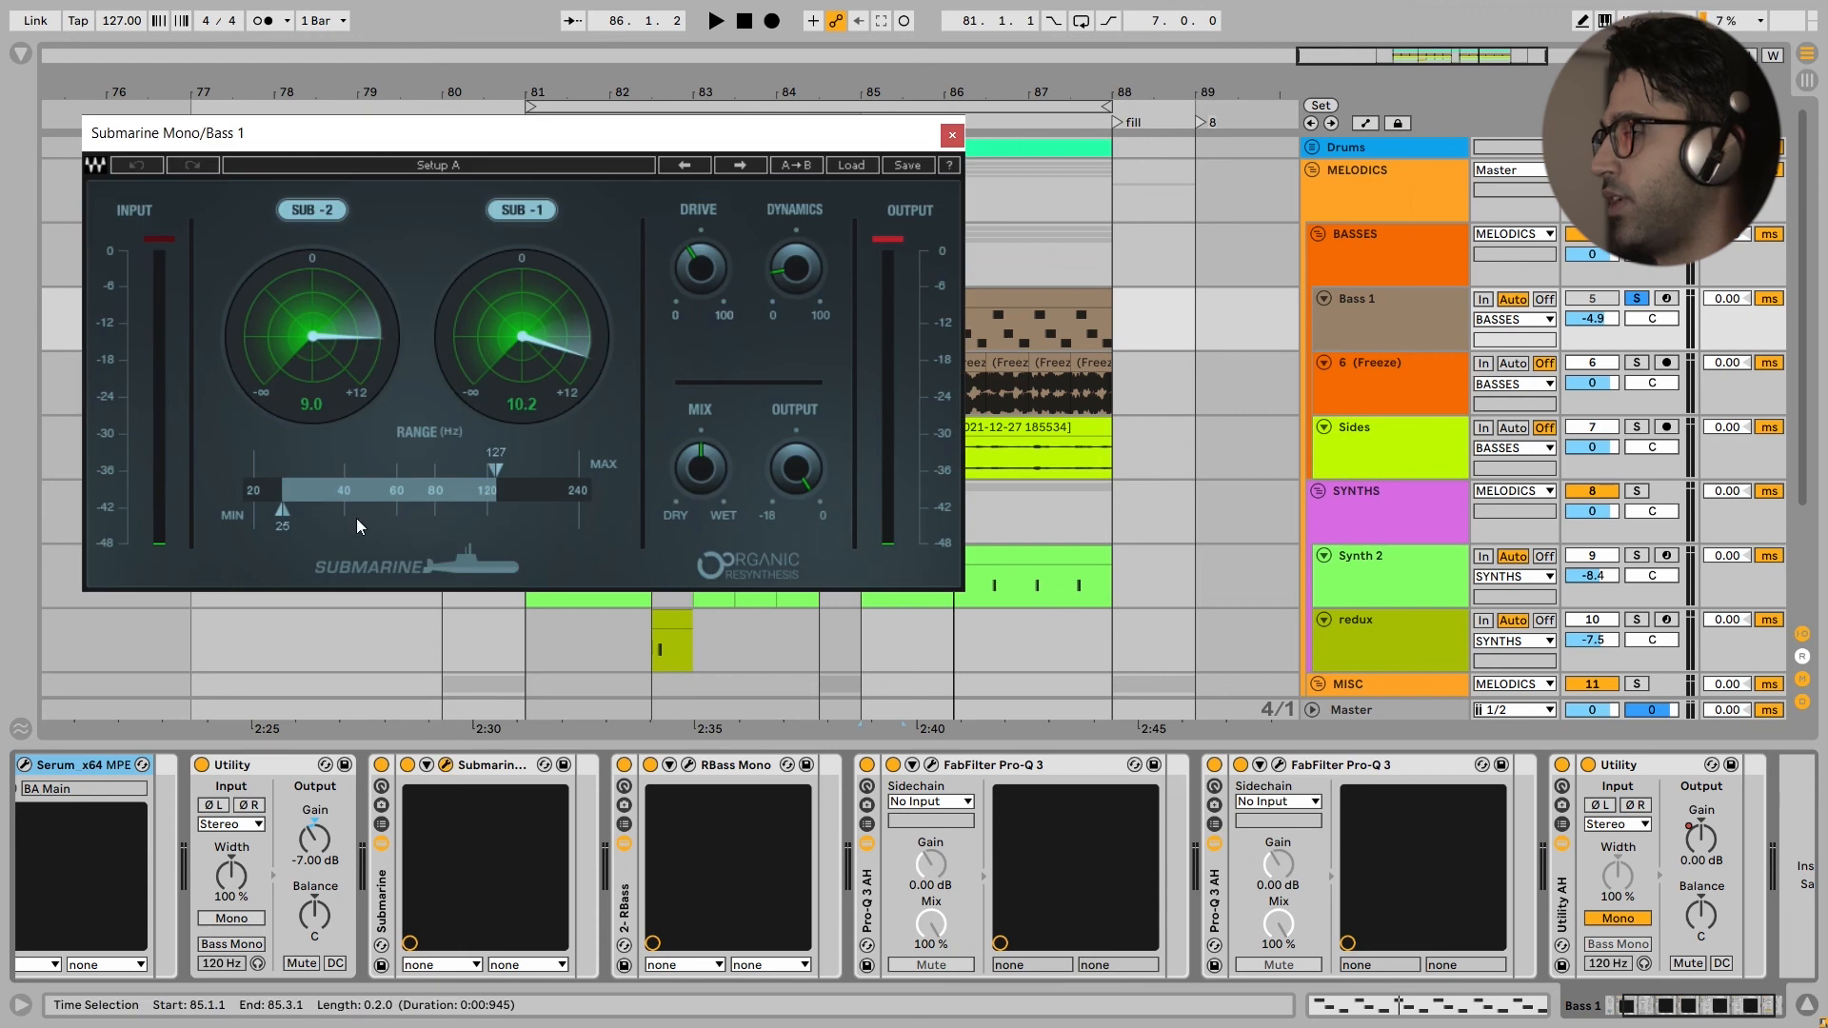
{"action": "left_click", "coordinate": [688, 765]}
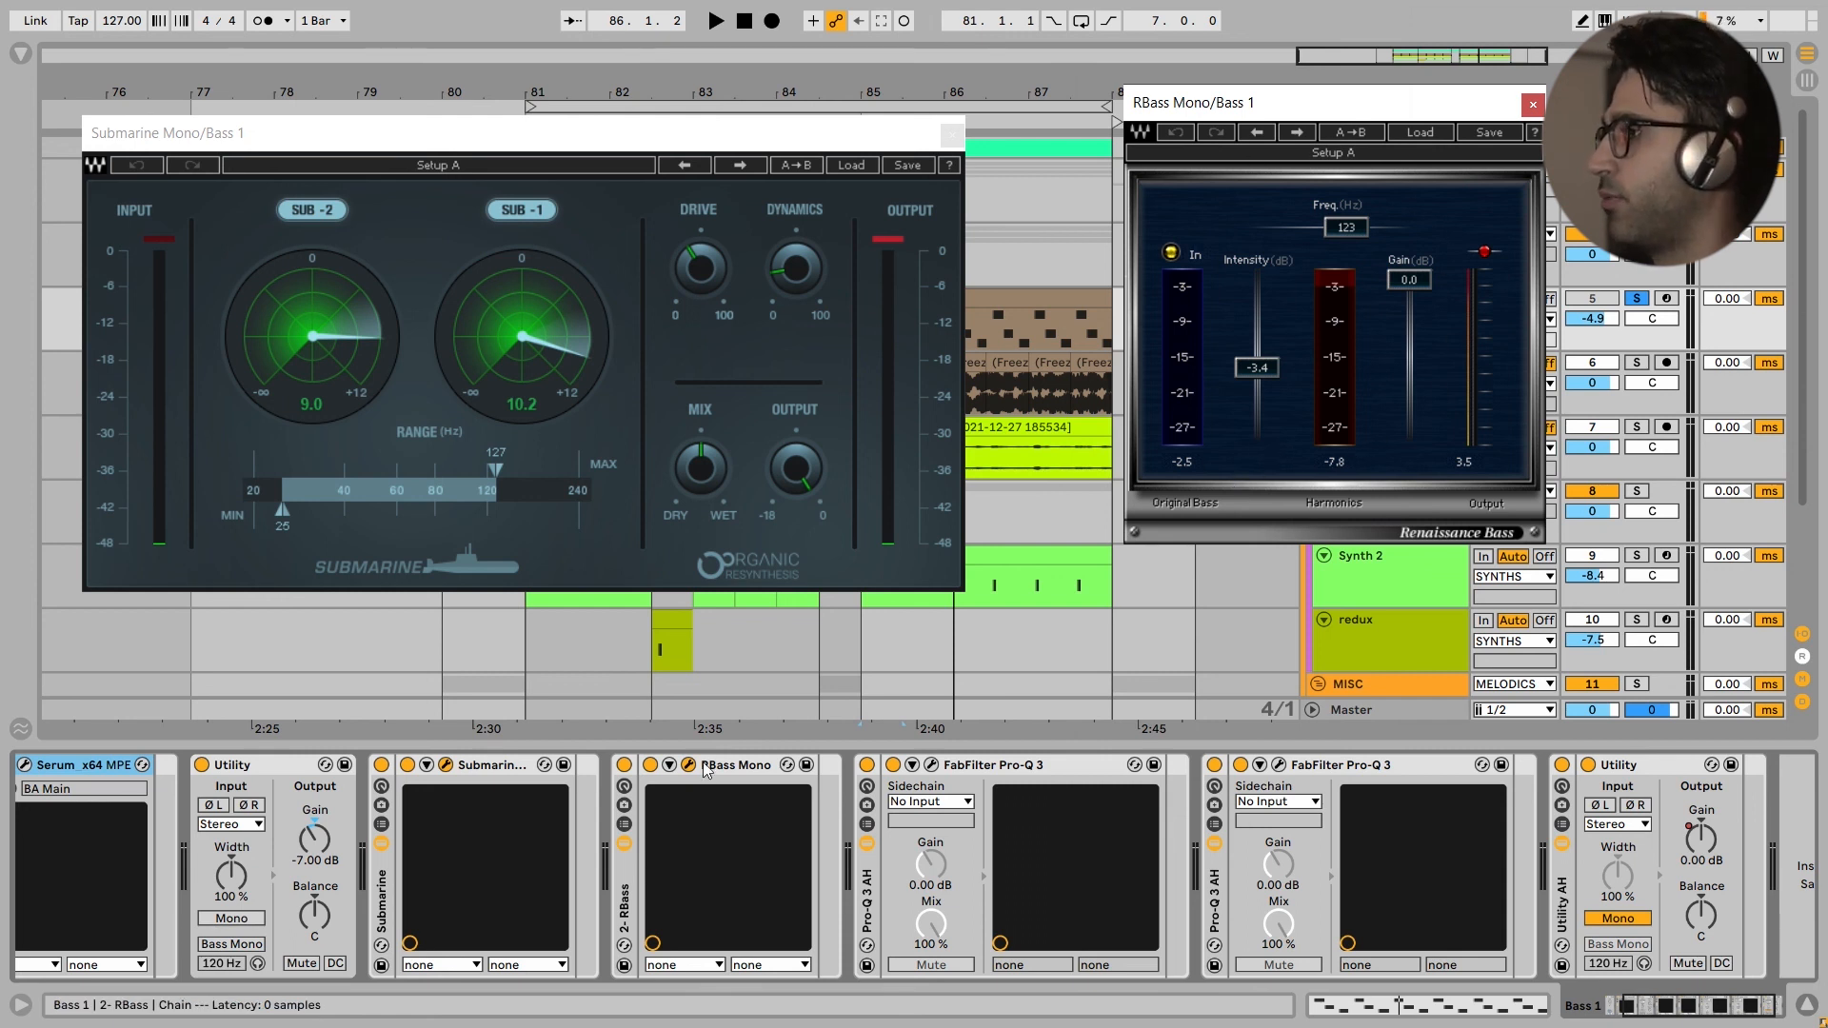
{"action": "left_click", "coordinate": [739, 768]}
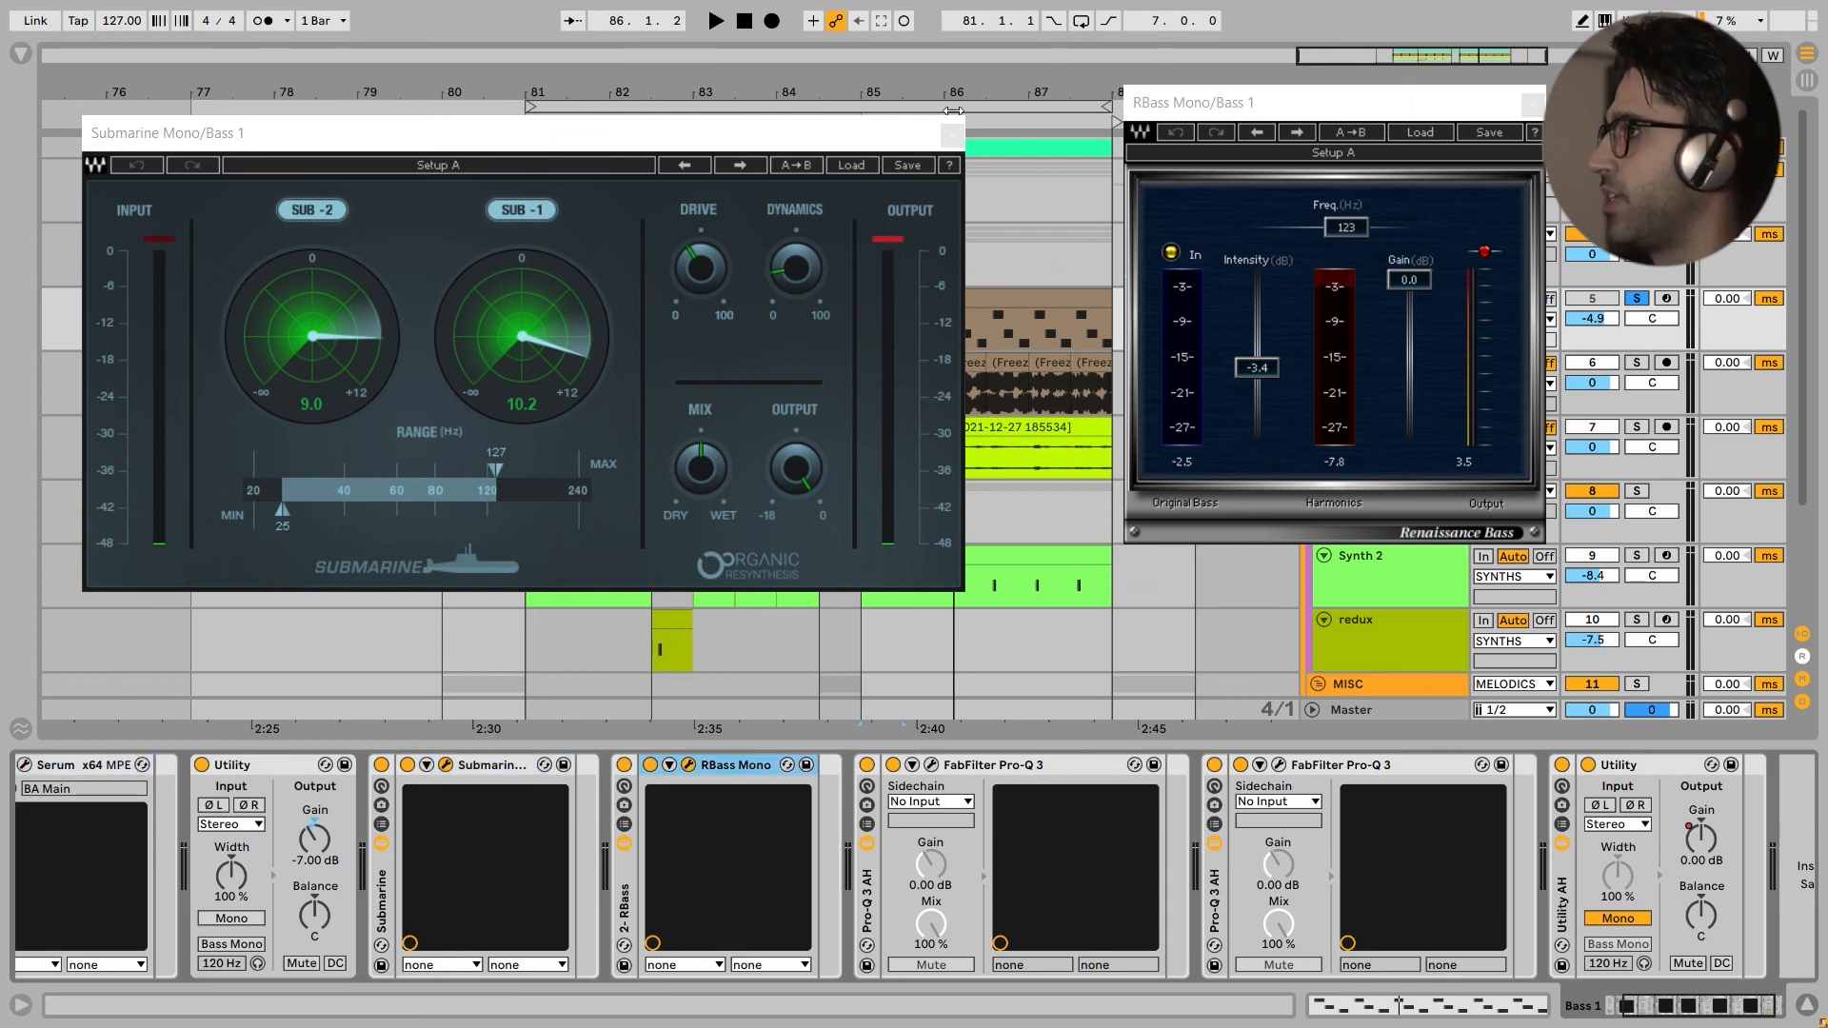
Step: Play the bass from bar 85 with the RBass and Submarine racks switched off, and again with both switched on
{"action": "left_click", "coordinate": [624, 768]}
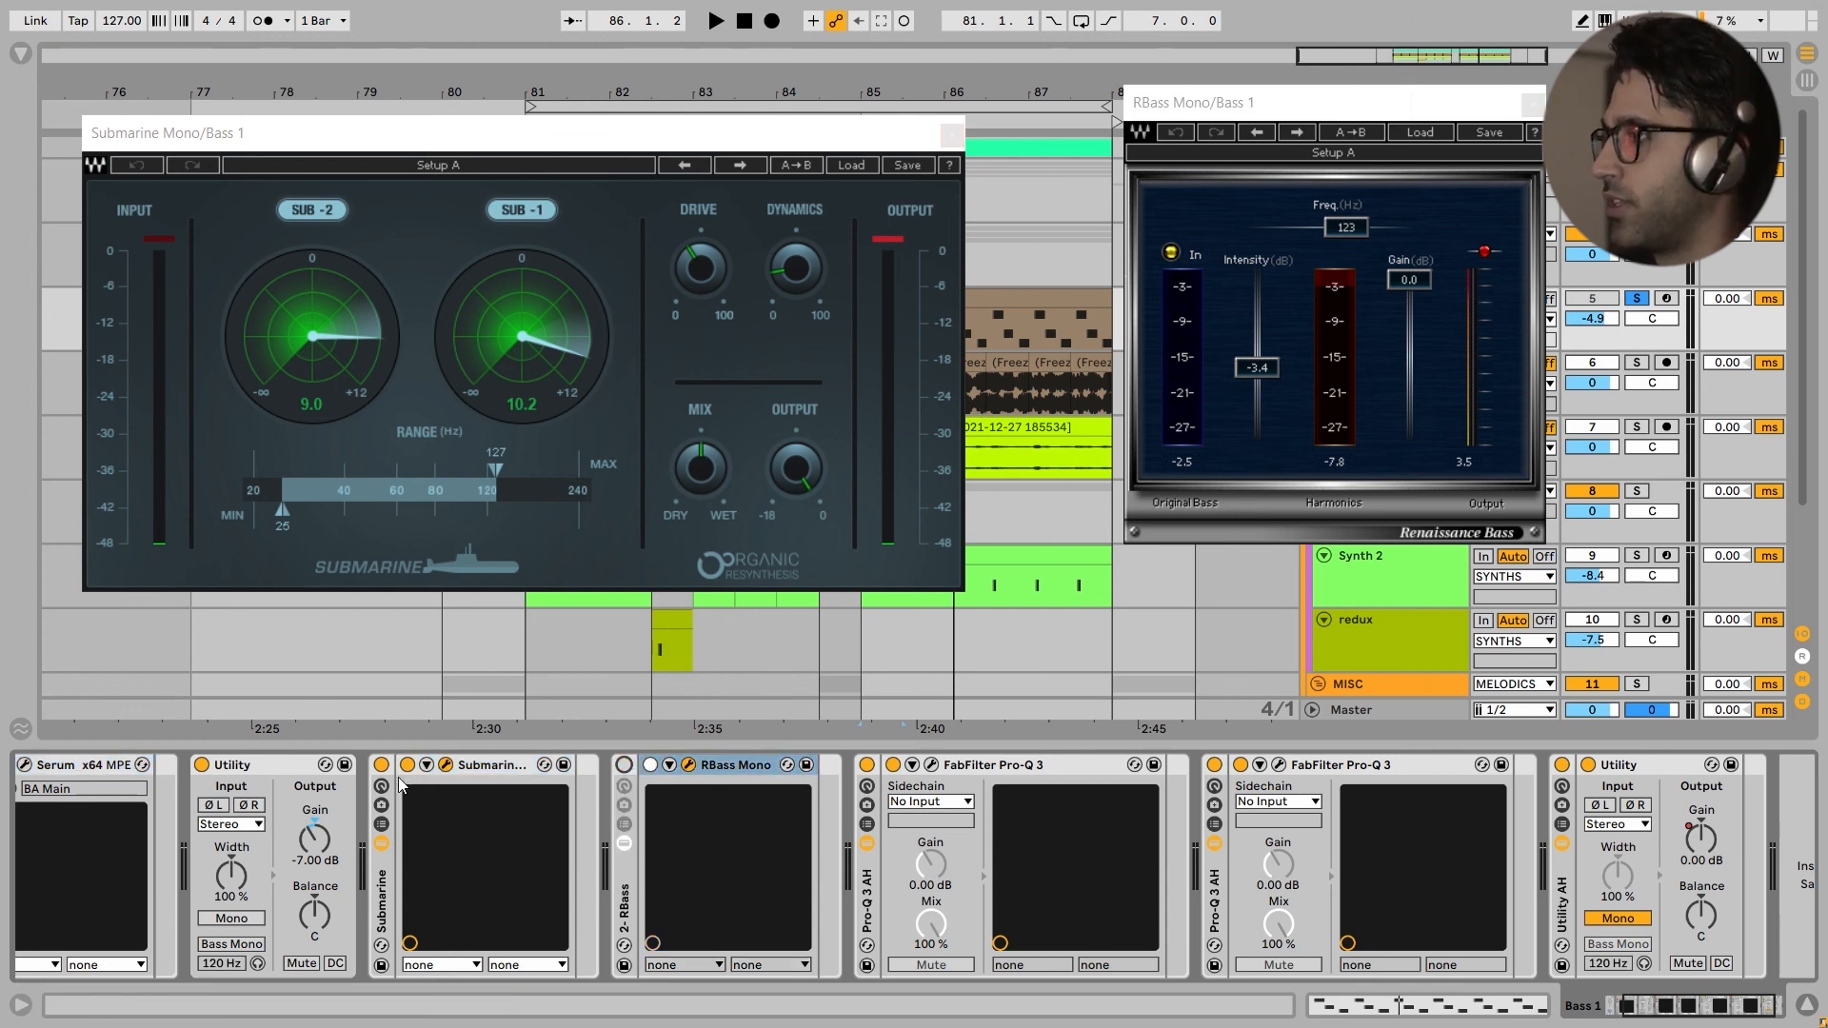
{"action": "left_click", "coordinate": [381, 765]}
{"action": "key", "text": "space"}
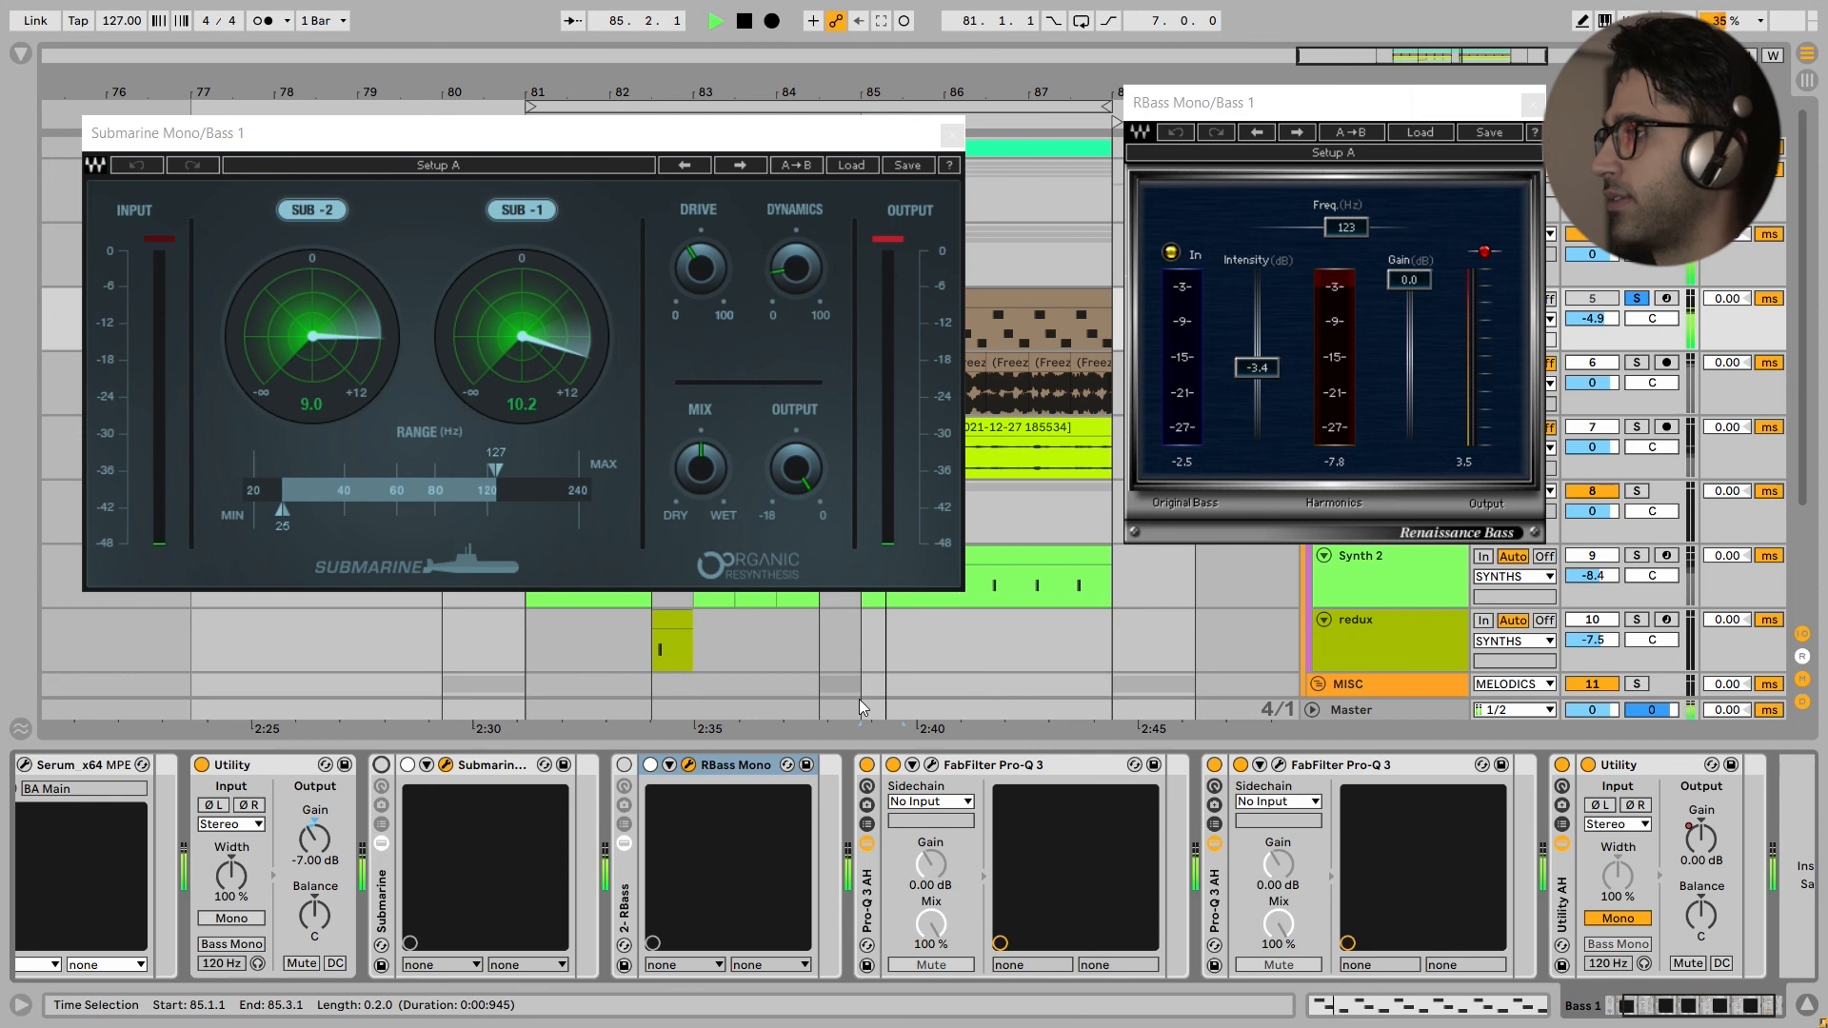
{"action": "left_click", "coordinate": [624, 765]}
{"action": "left_click", "coordinate": [381, 765]}
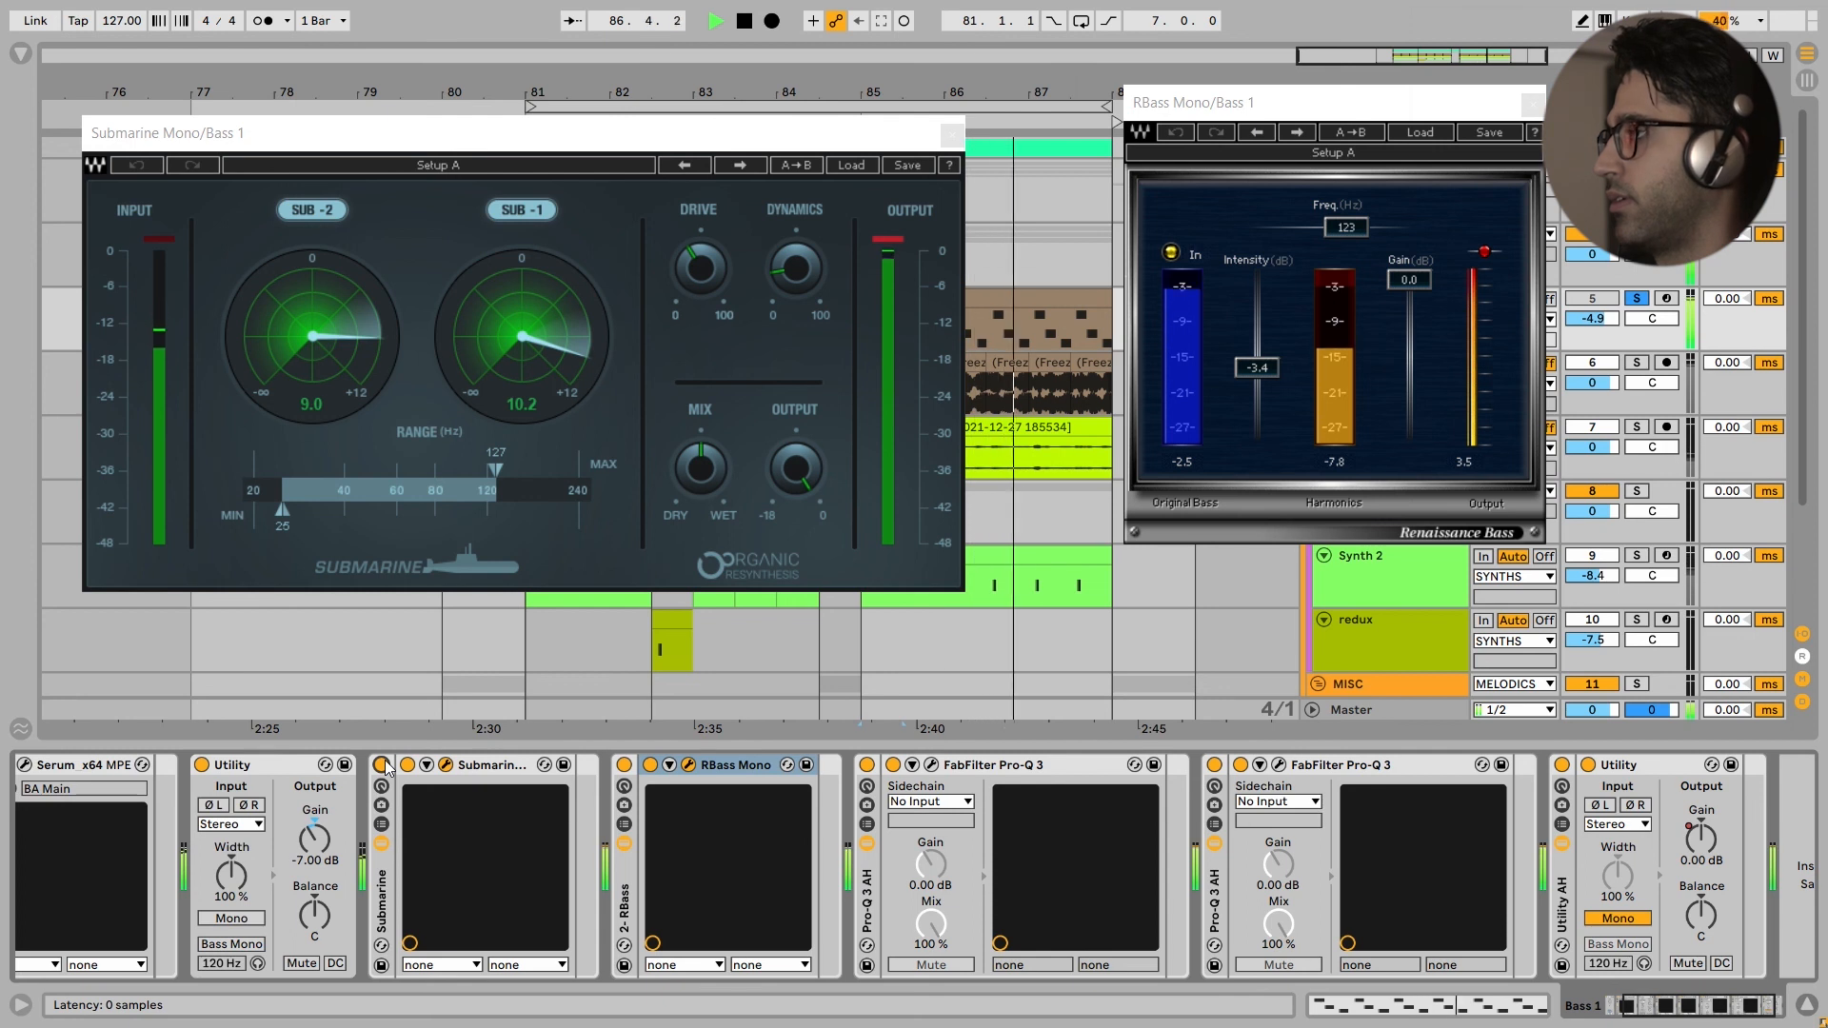
{"action": "key", "text": "space"}
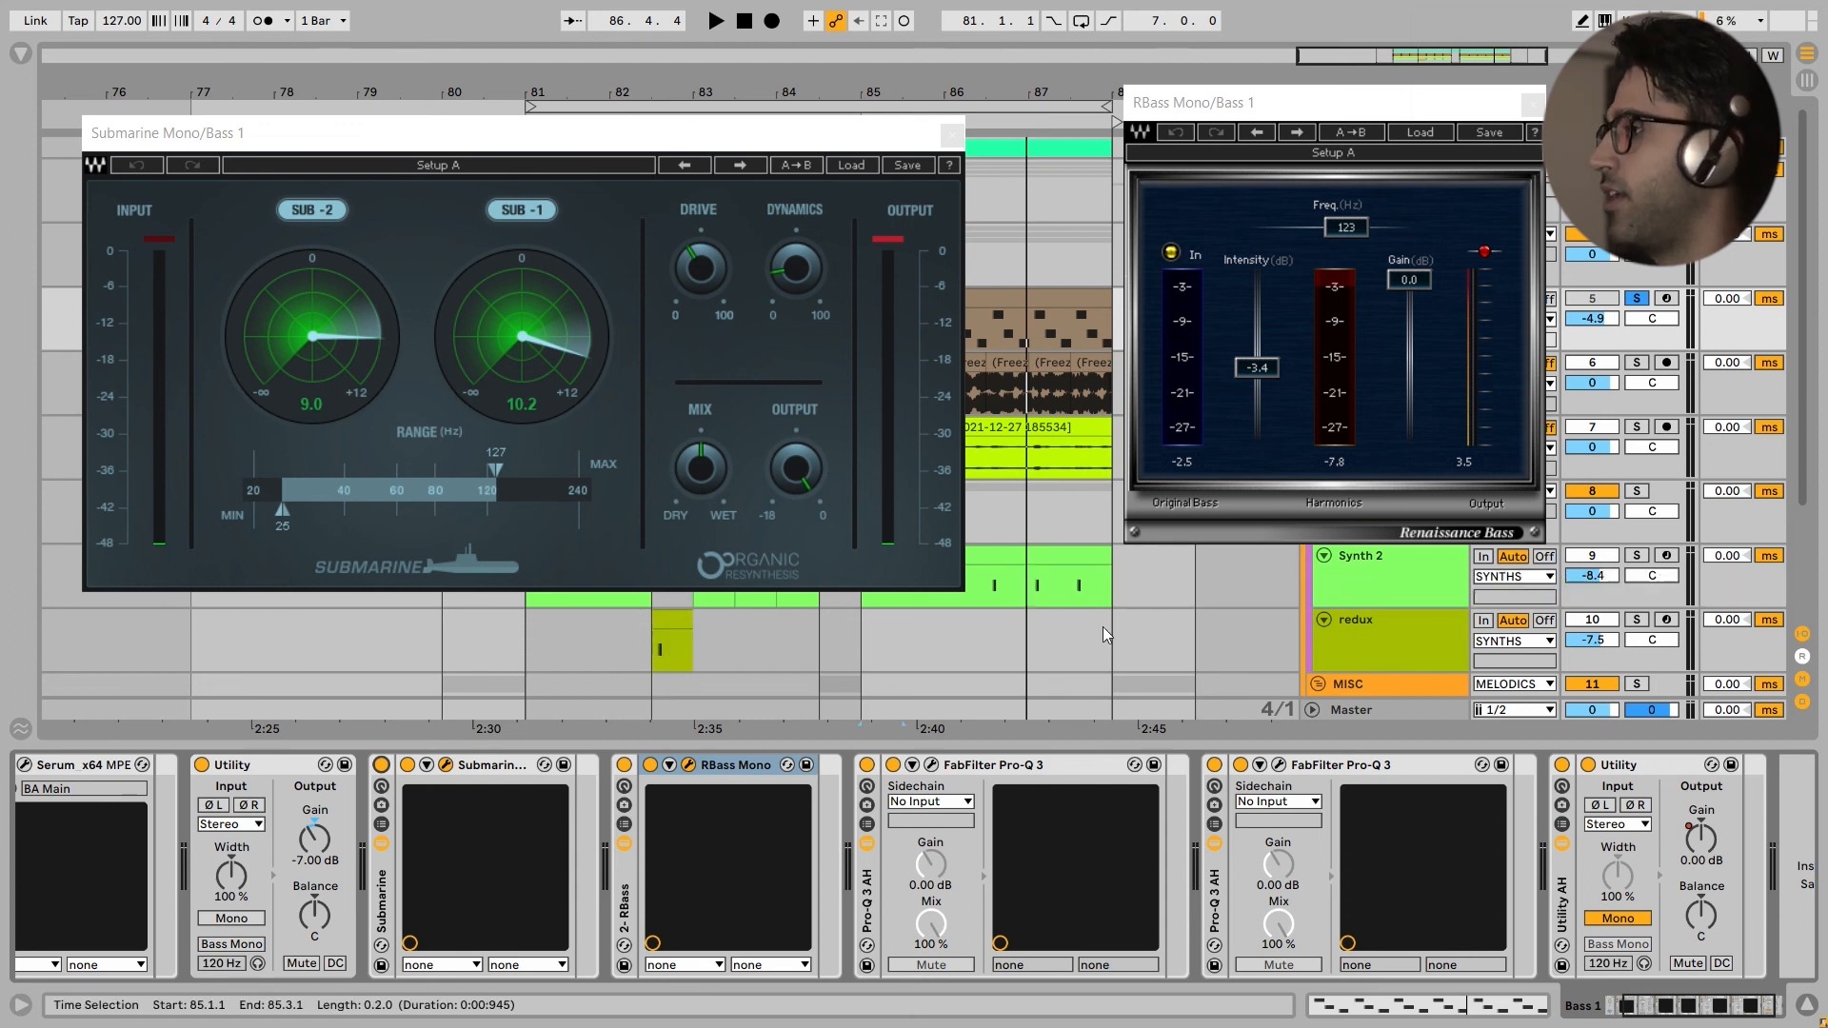
Step: Inspect the low-frequency boosts in the first FabFilter Pro-Q 3 on Bass 1, and close the equalizer
{"action": "left_click", "coordinate": [931, 765]}
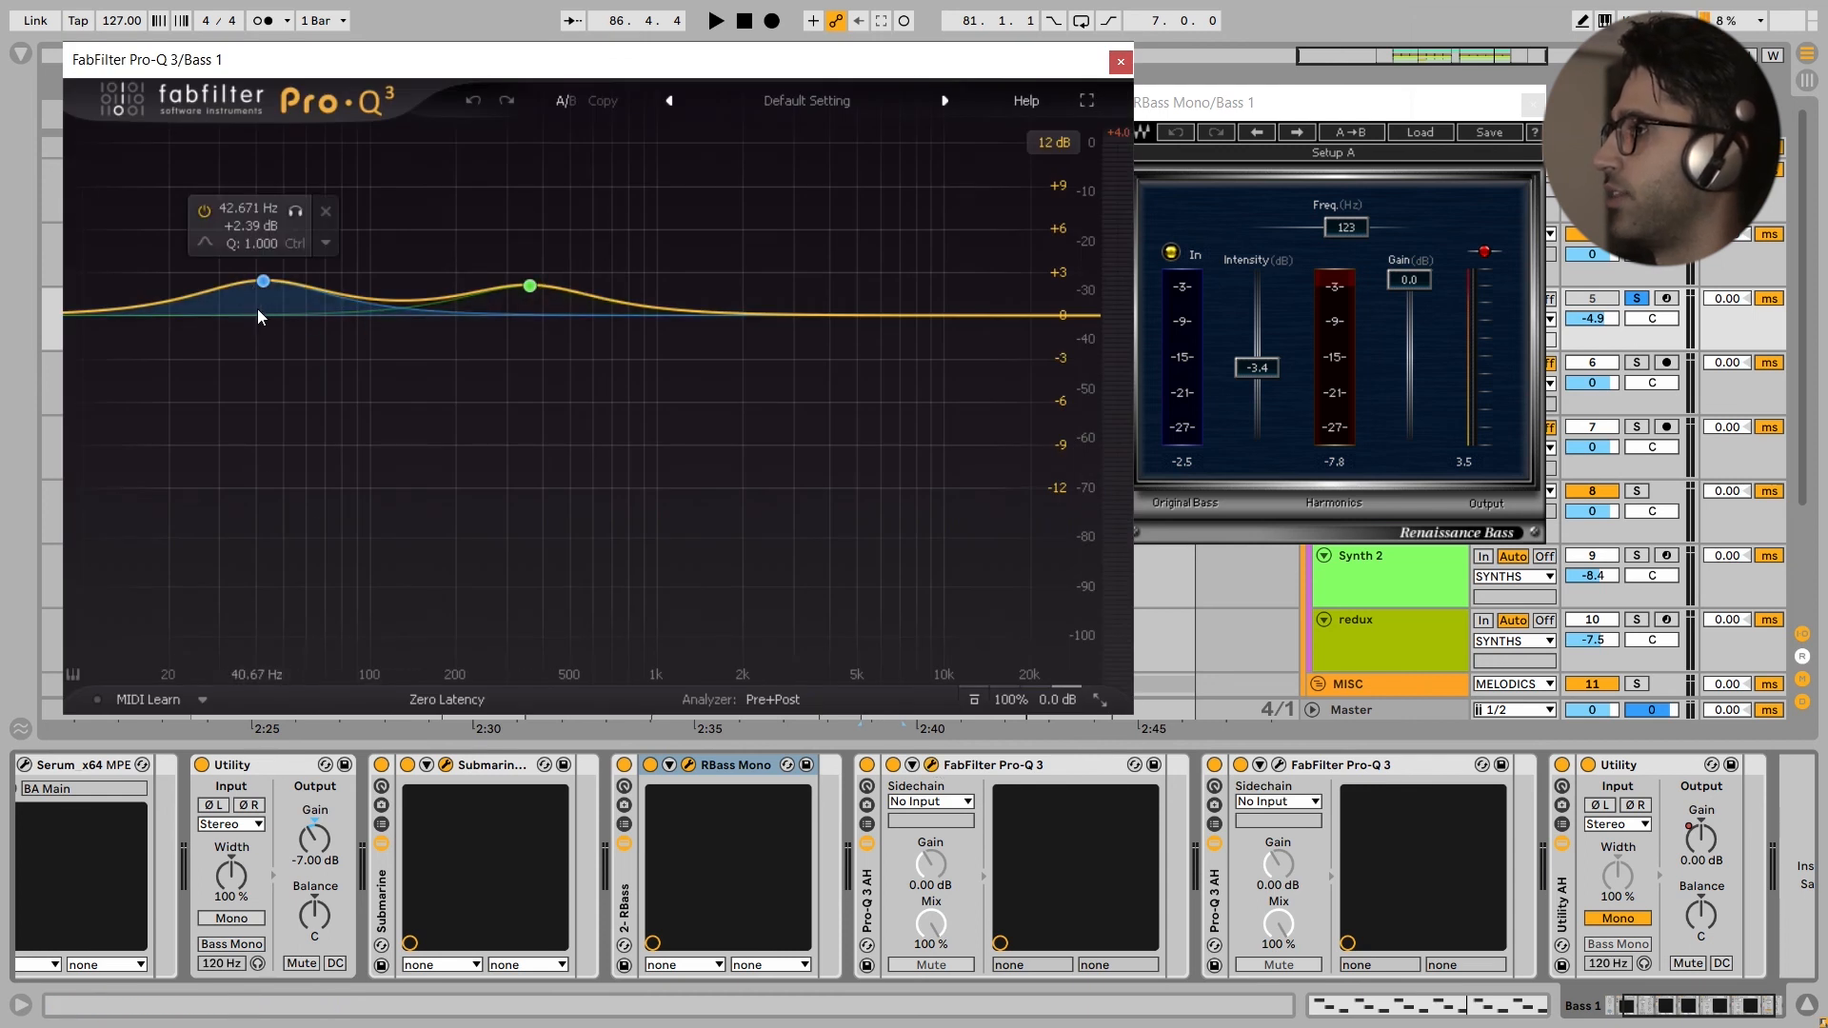
{"action": "left_click", "coordinate": [1121, 61]}
{"action": "left_click", "coordinate": [1129, 75]}
{"action": "scroll", "coordinate": [1342, 877], "scroll_direction": "right", "scroll_amount": 3}
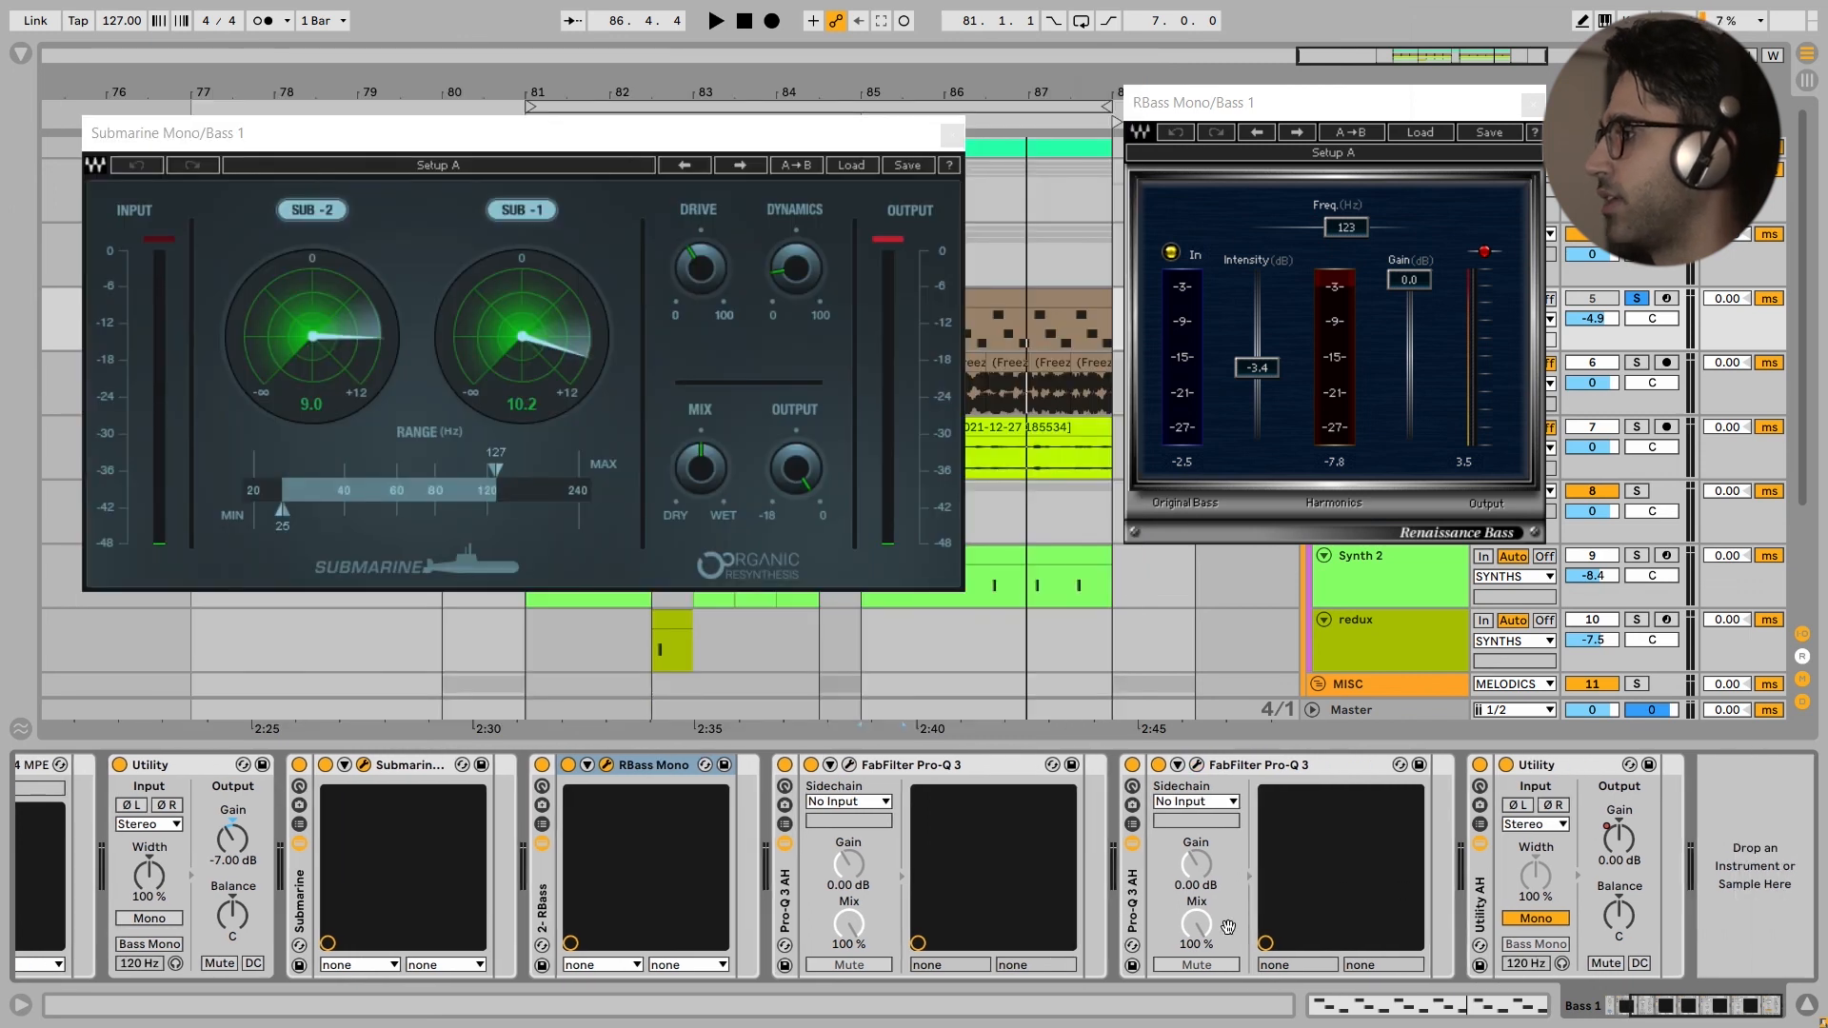